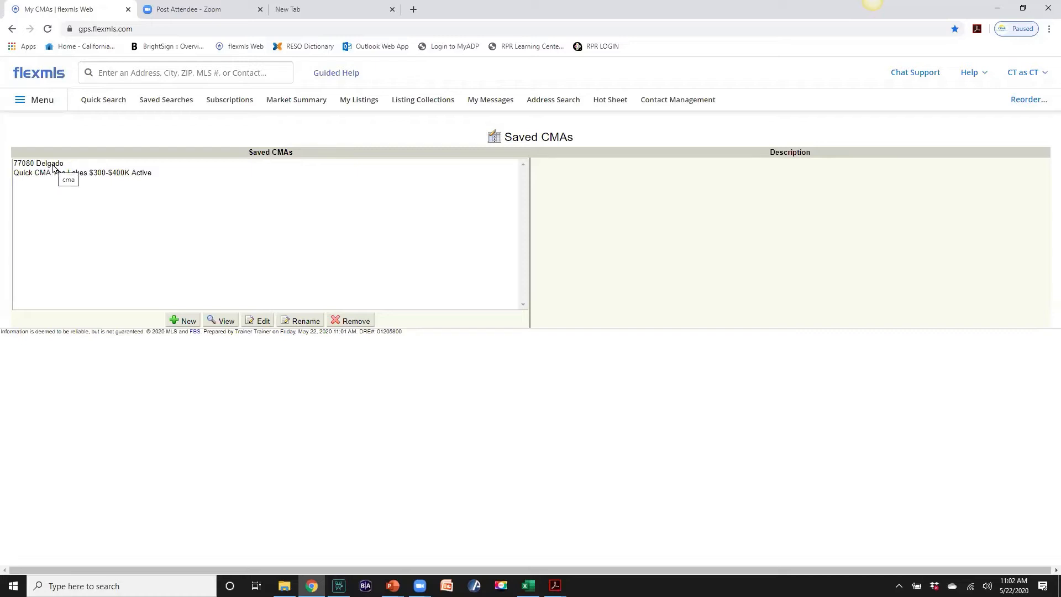
View the saved 77080 Delgado CMA, then begin a new 1 - Residential quick search (30,641 matches)
left_click(53, 164)
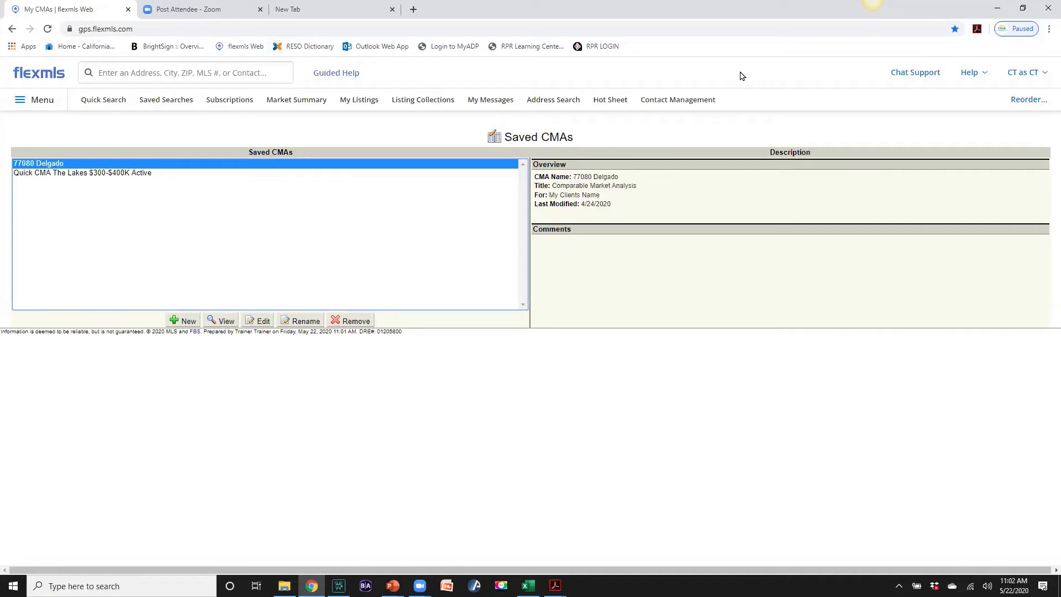
left_click(221, 320)
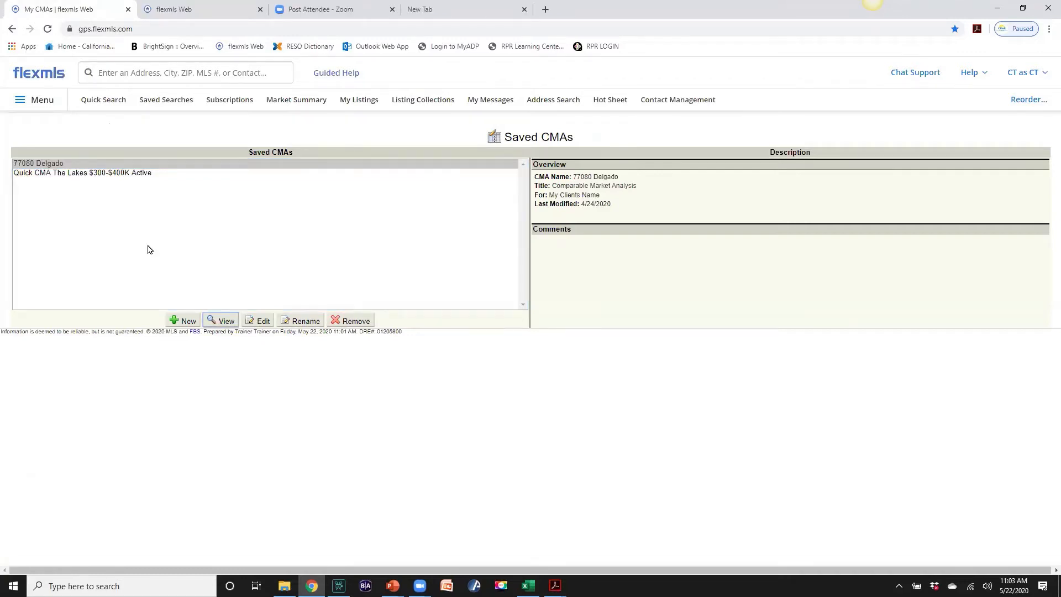
left_click(113, 104)
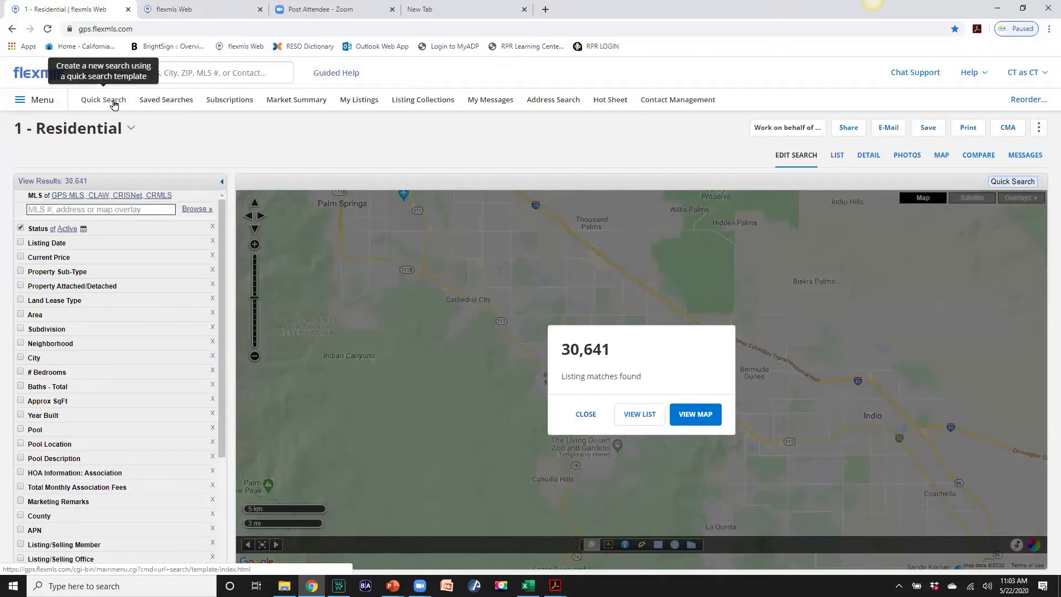
Search 'the lakes' and add The Lakes Country Club as the subdivision criterion, leaving 20 listings
left_click(113, 209)
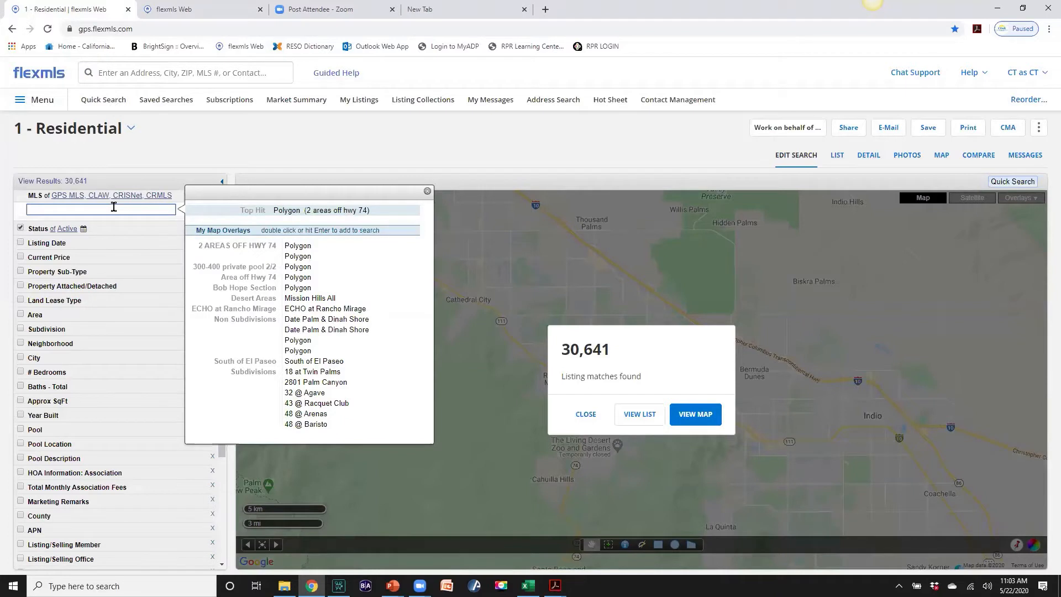
type("the la")
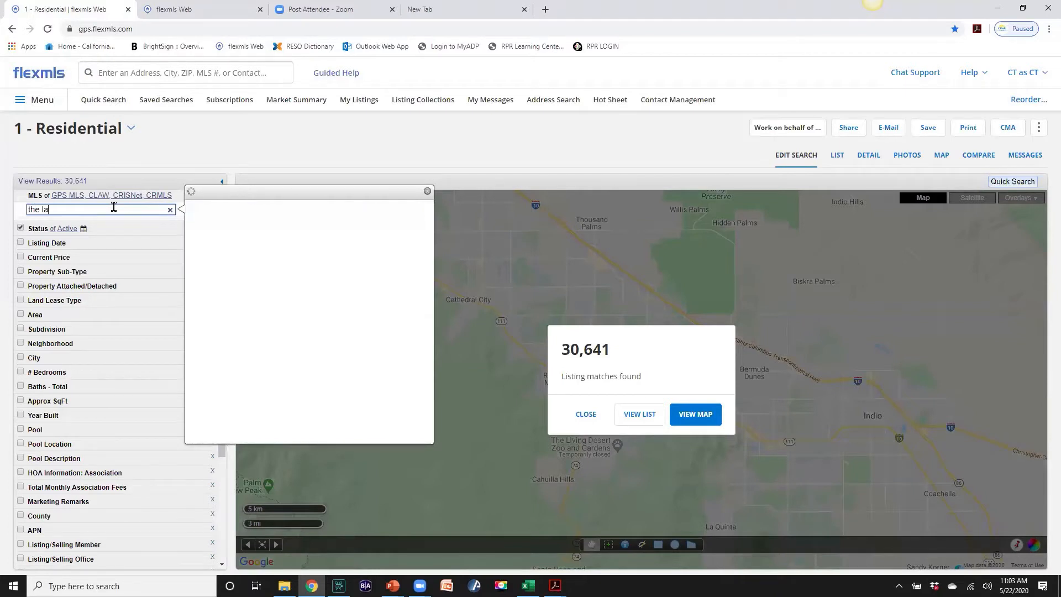
type("kes")
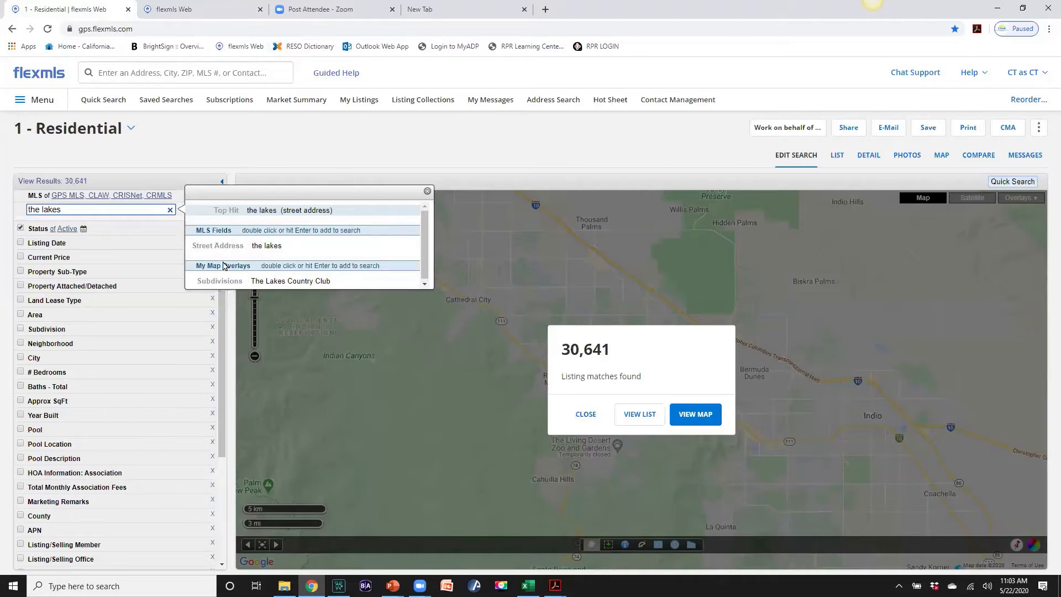
double_click(285, 281)
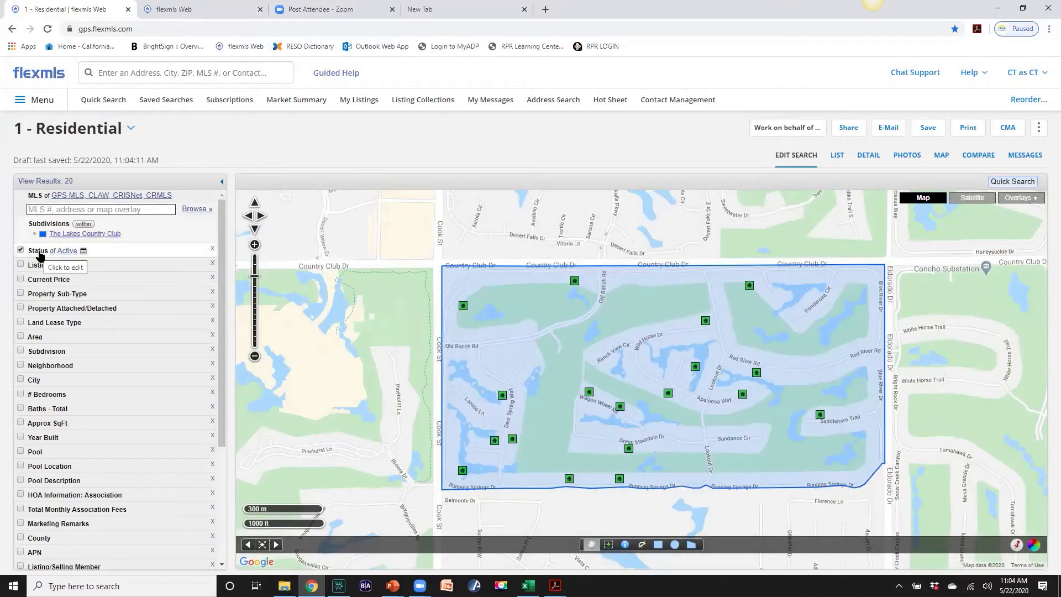
Add Active Under Contract, Pending and Closed to the Active status, giving 61 results
left_click(40, 254)
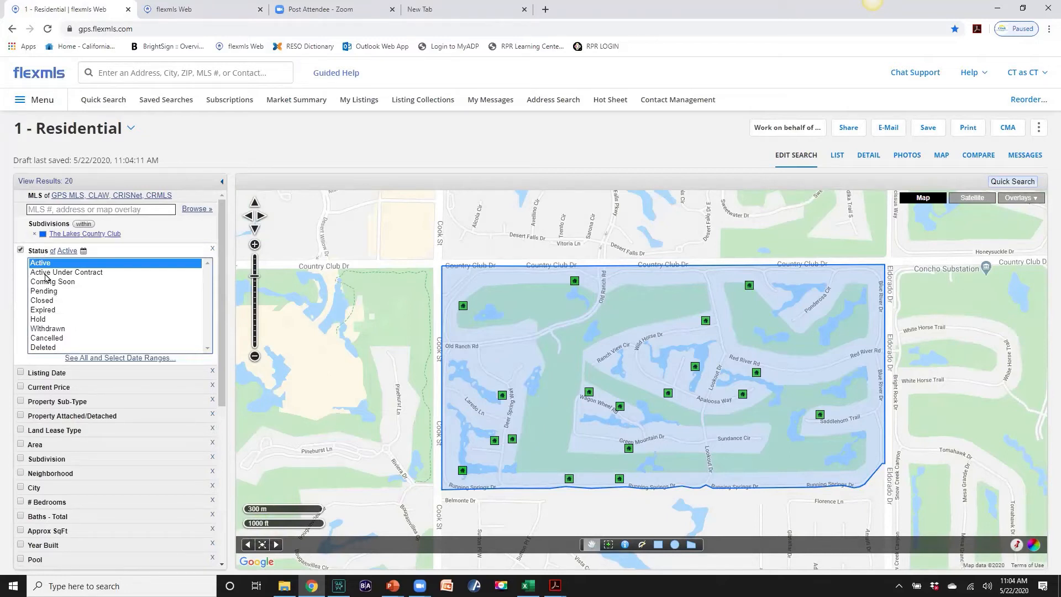
left_click(46, 273, "ctrl")
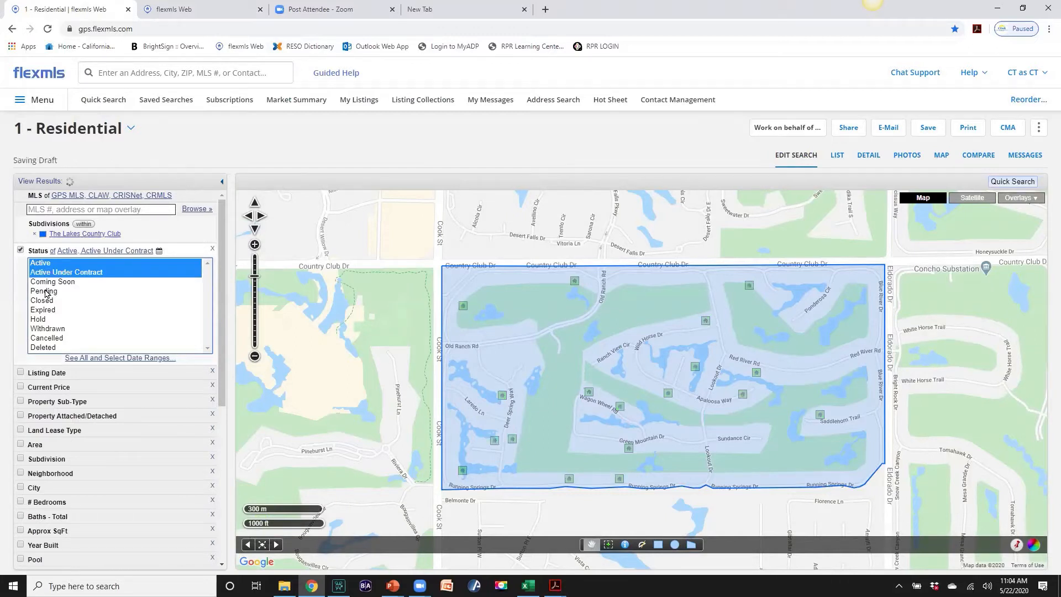
left_click(44, 292, "ctrl")
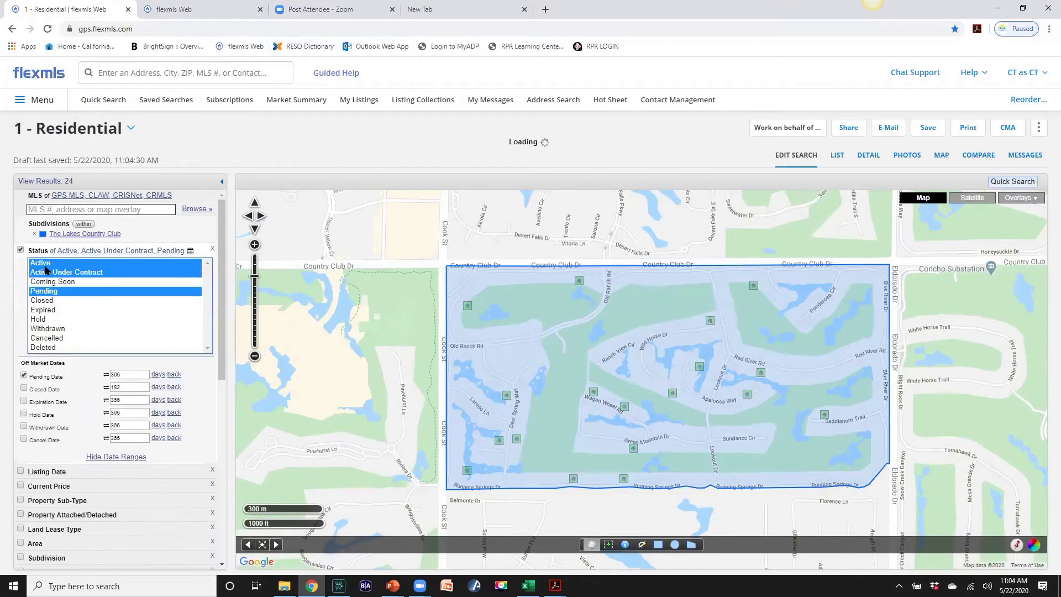
left_click(39, 301, "ctrl")
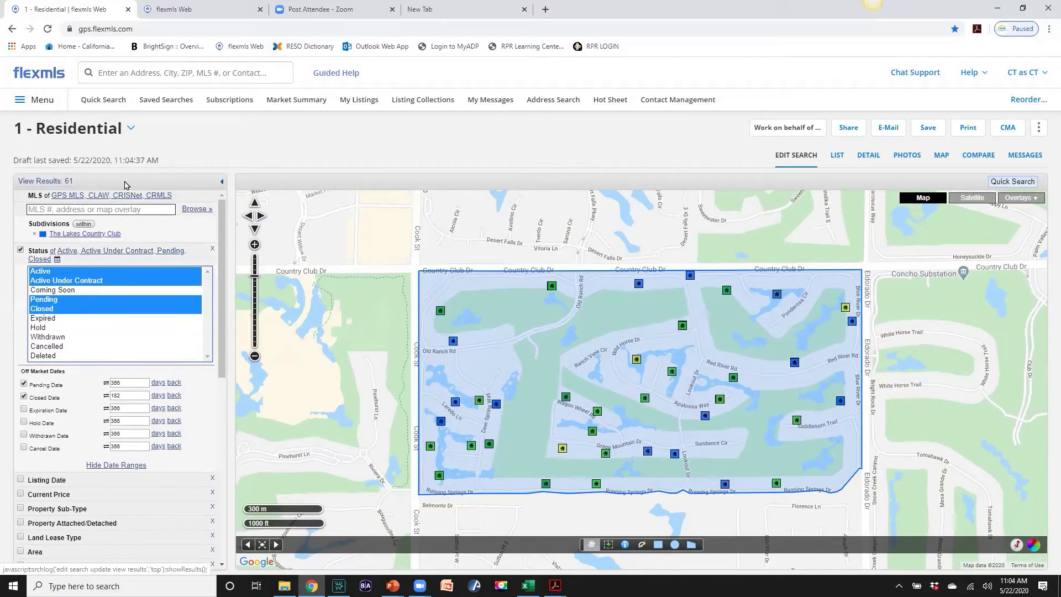
Scroll down the criteria list and expand the Approx SqFt range fields
scroll(147, 221, "down", 1)
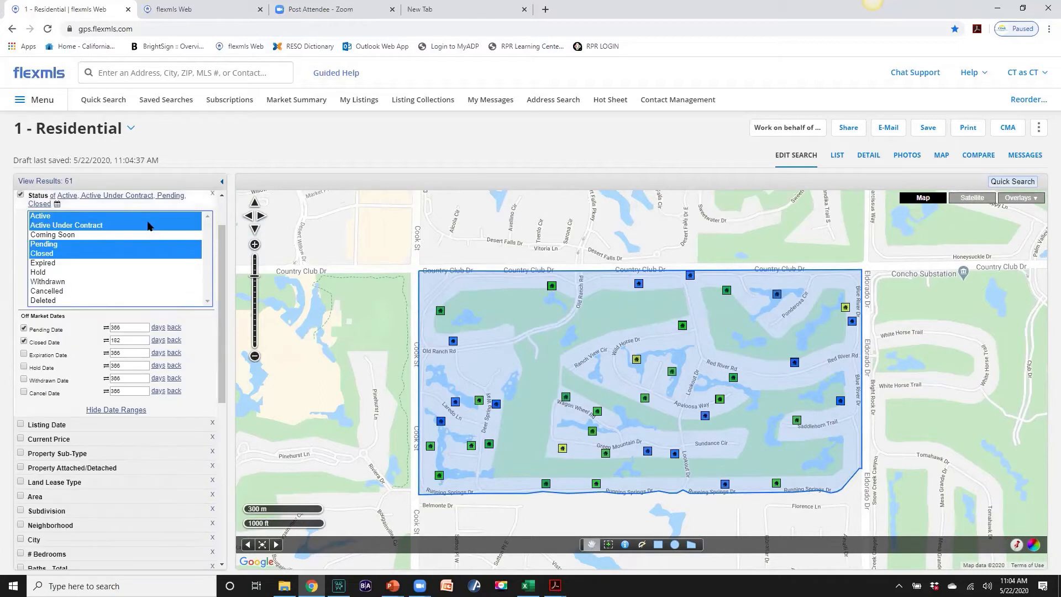
scroll(147, 224, "up", 1)
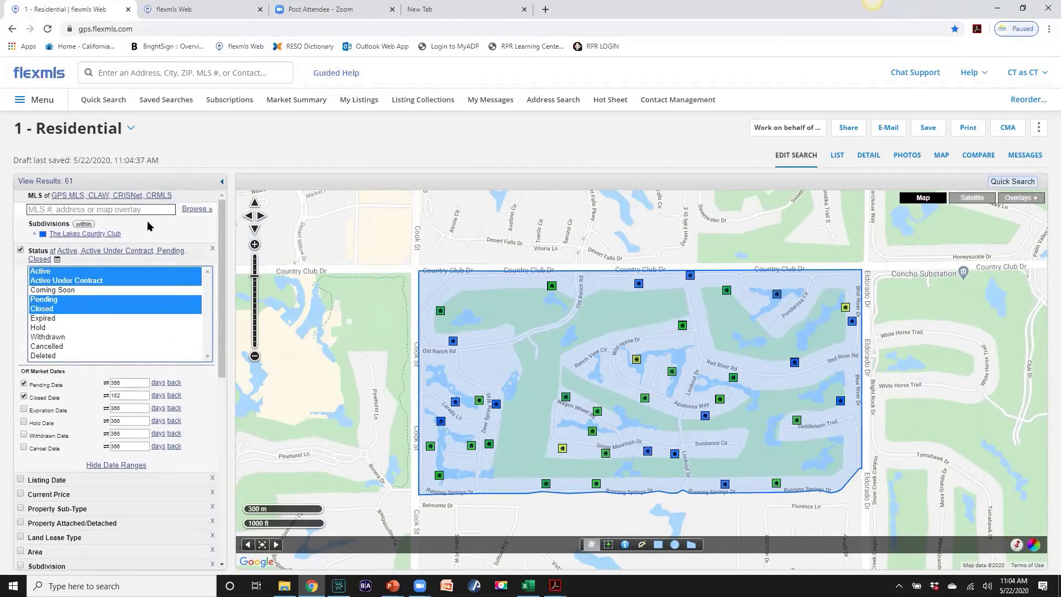
scroll(147, 225, "down", 2)
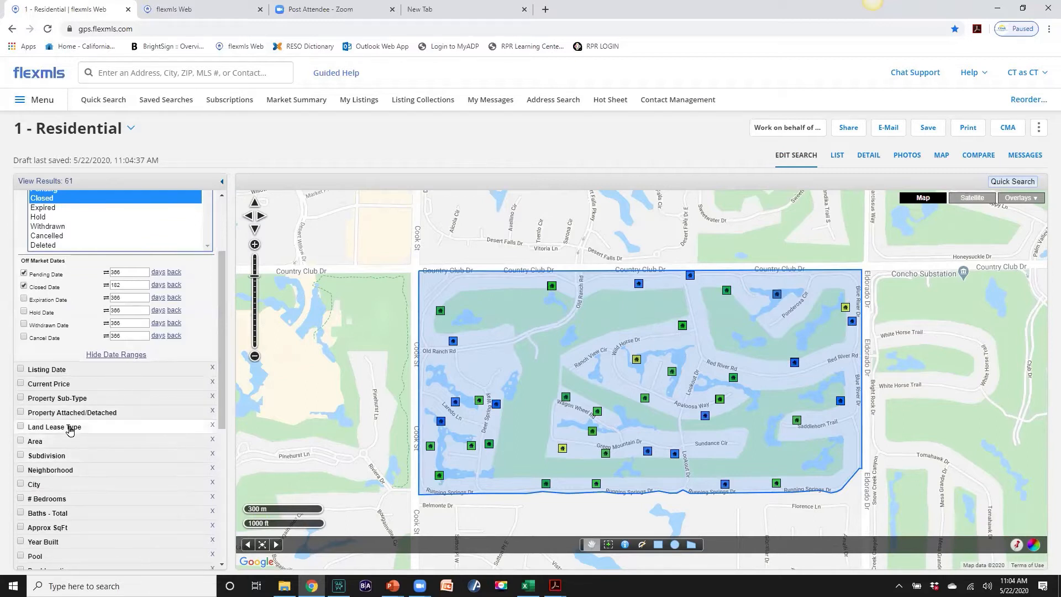
scroll(76, 422, "up", 2)
scroll(75, 422, "down", 4)
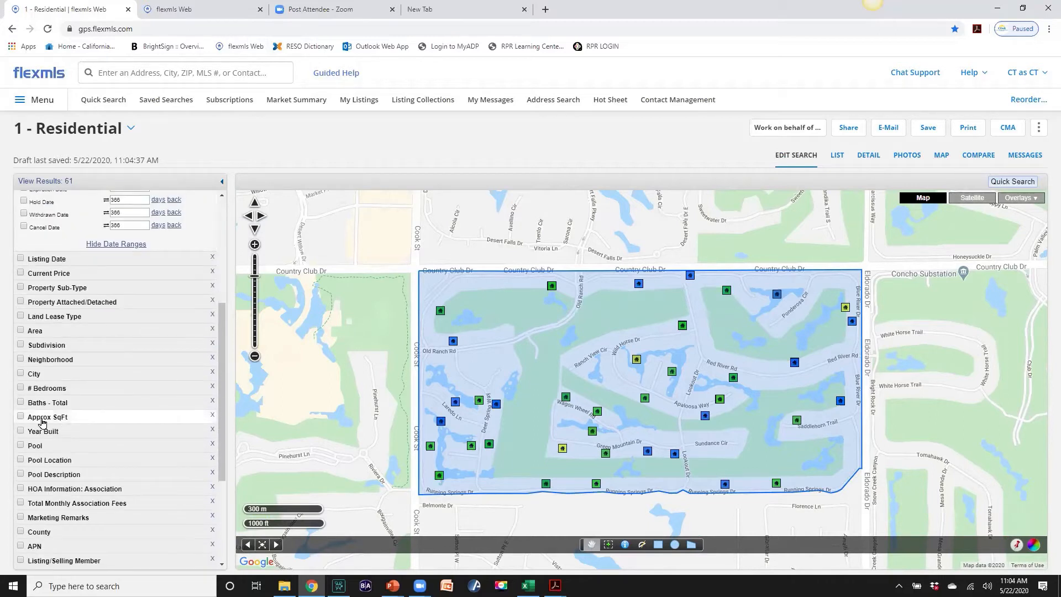
left_click(35, 420)
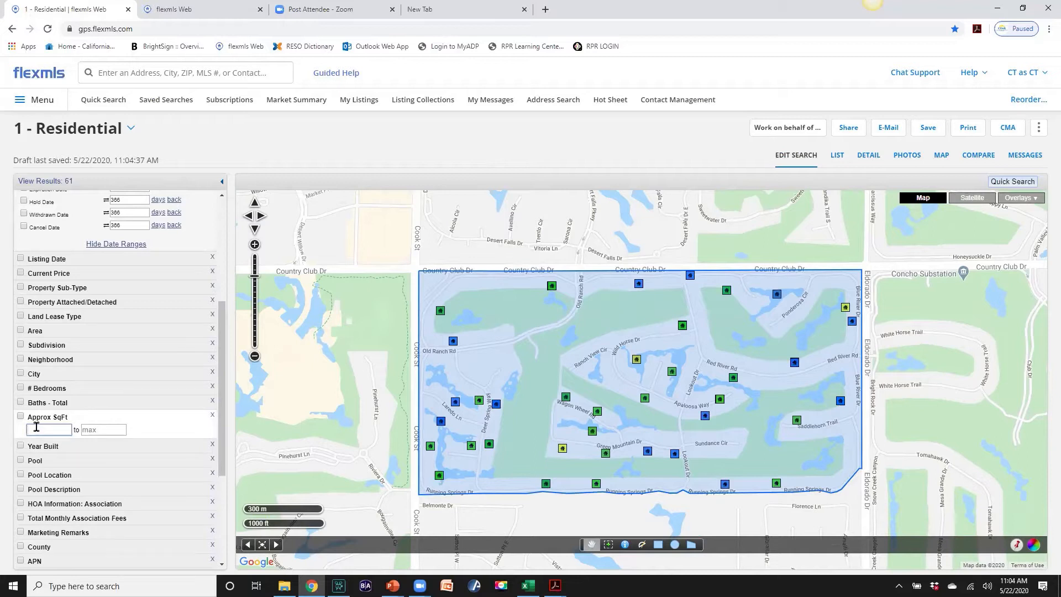
Set Approx SqFt to a 1700–1800 range, cutting results to 12
type("1700")
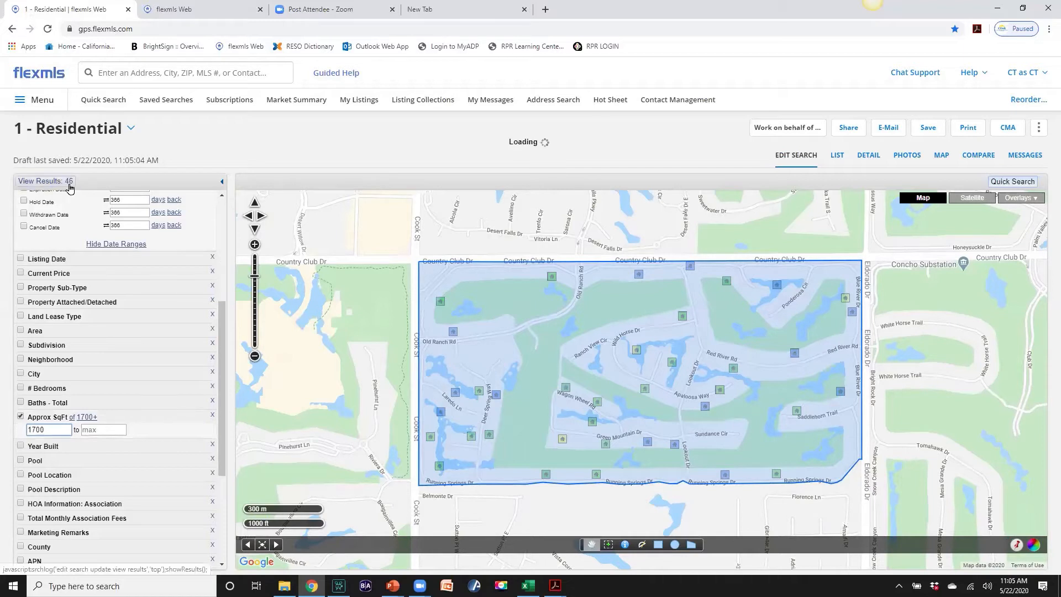
left_click(95, 430)
type("1800")
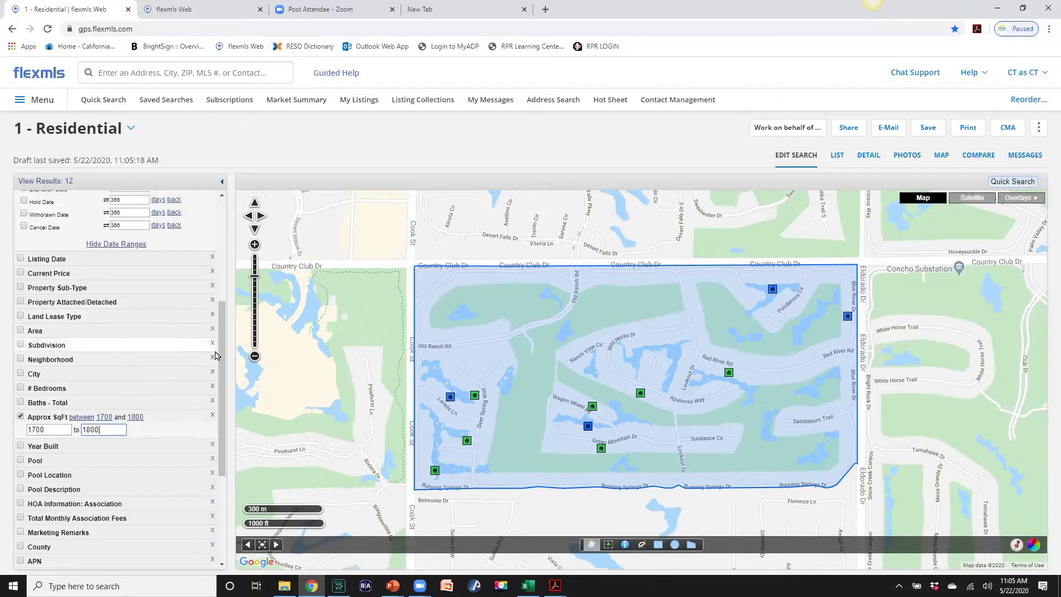
left_click_drag(223, 359, 219, 245)
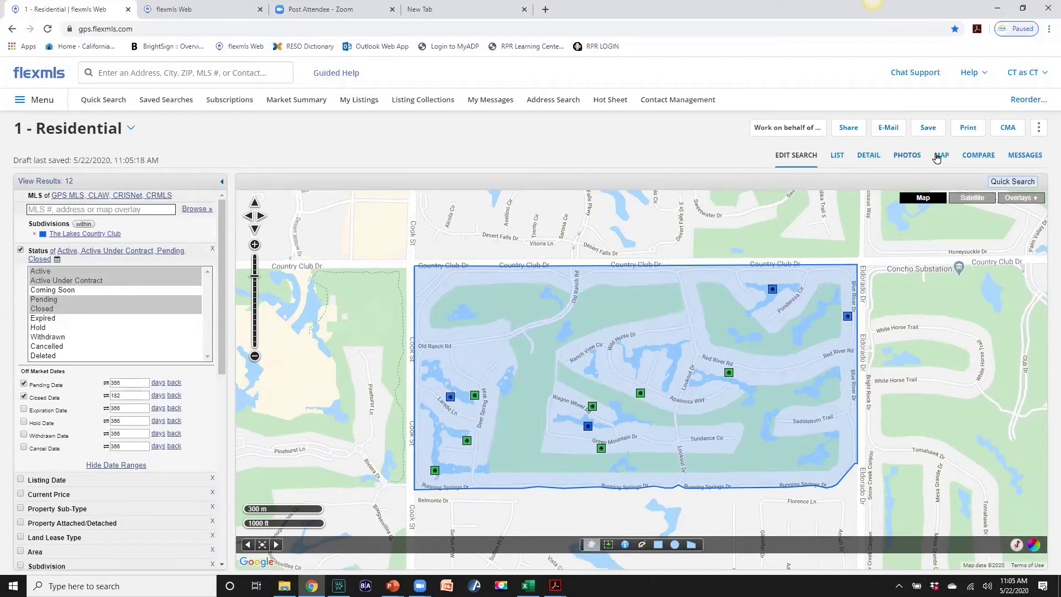
left_click(837, 157)
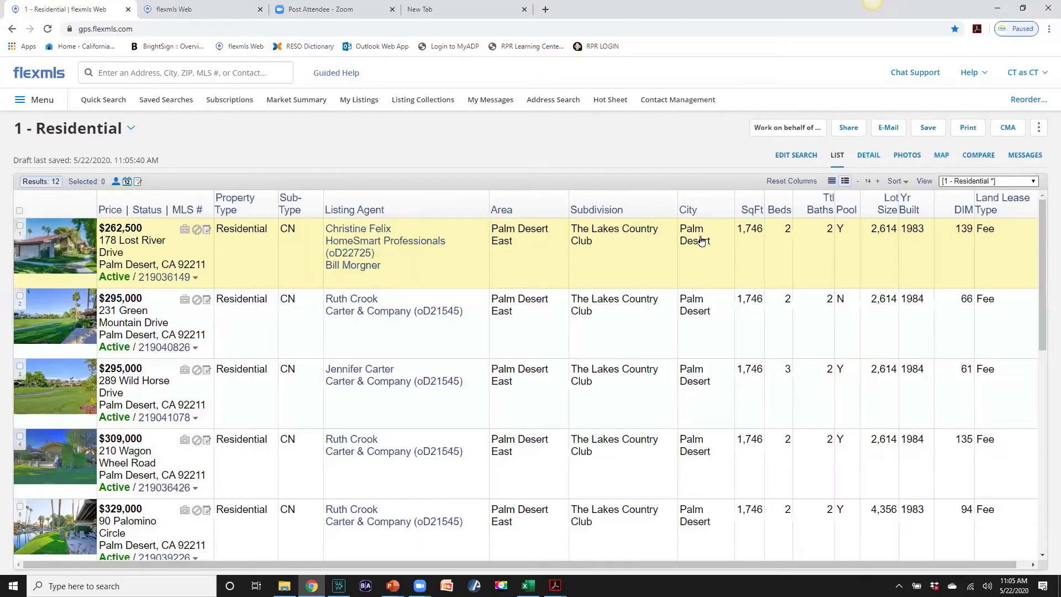
scroll(717, 317, "down", 2)
scroll(717, 316, "down", 3)
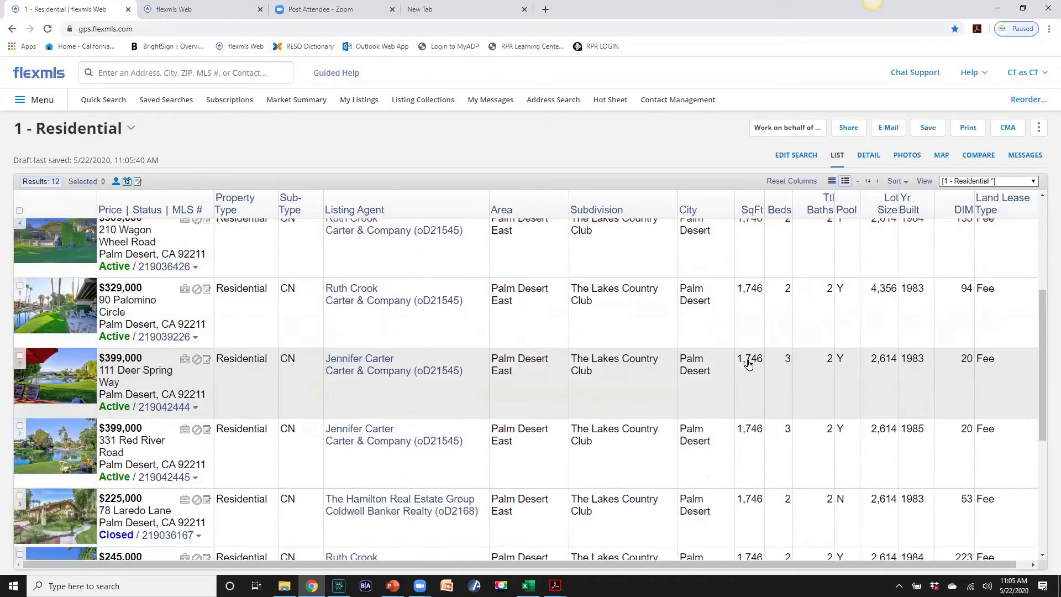
scroll(749, 410, "up", 5)
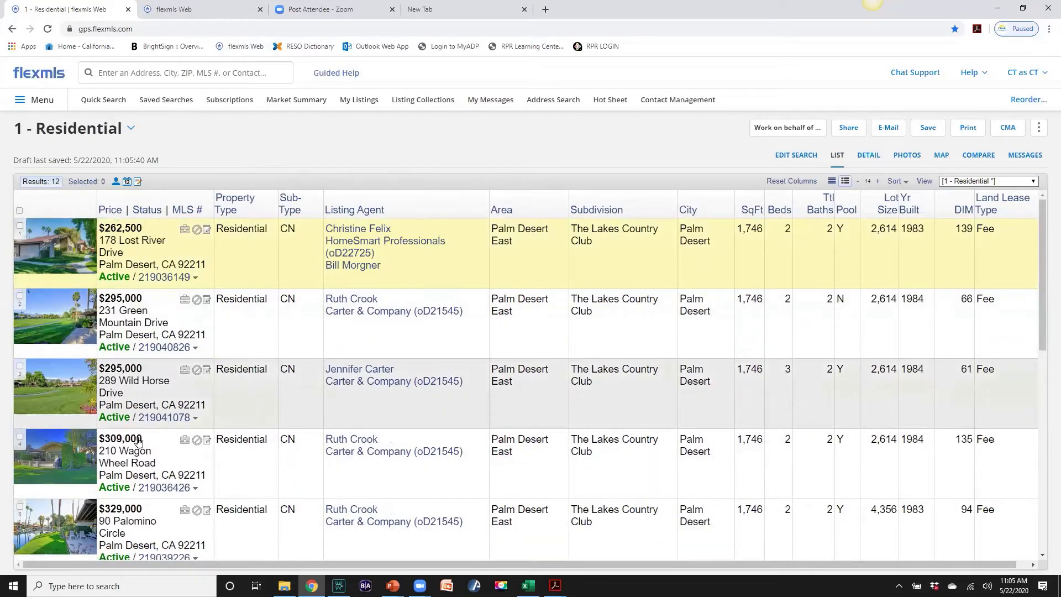
scroll(140, 467, "down", 3)
scroll(140, 467, "down", 3)
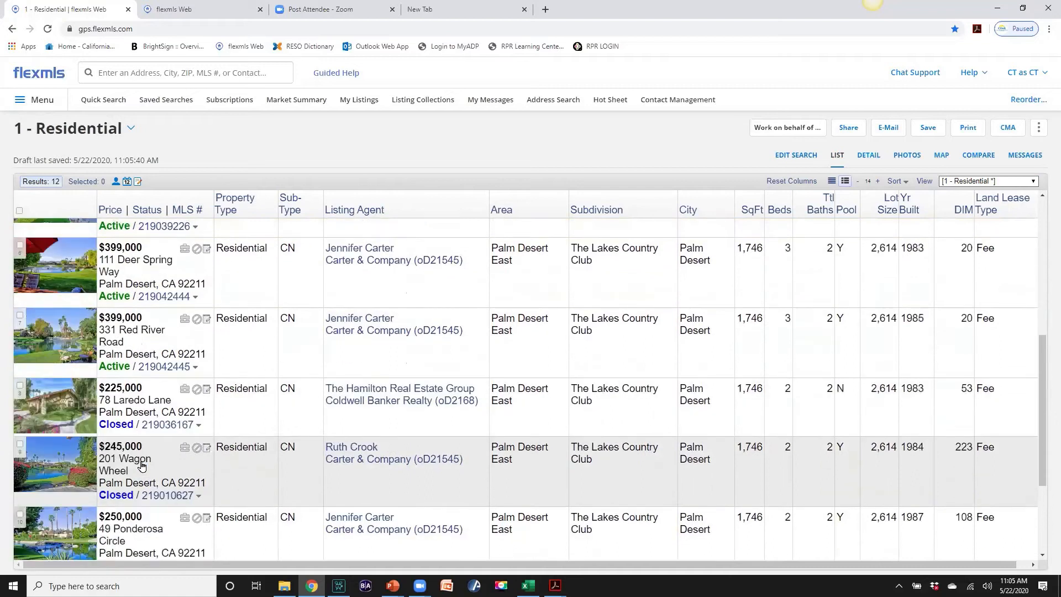
scroll(147, 463, "down", 2)
scroll(147, 462, "up", 10)
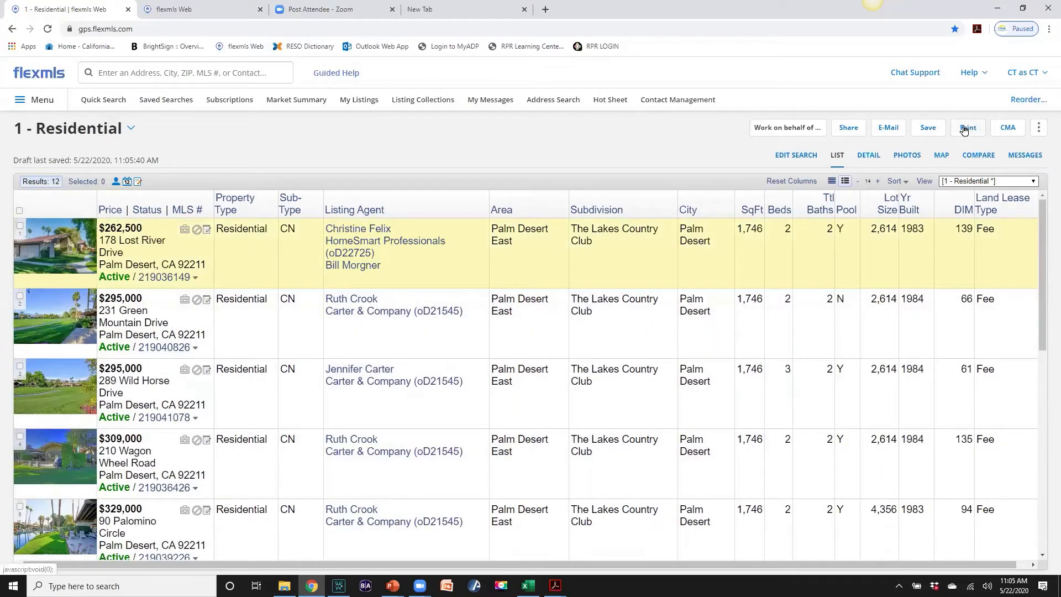
left_click(797, 153)
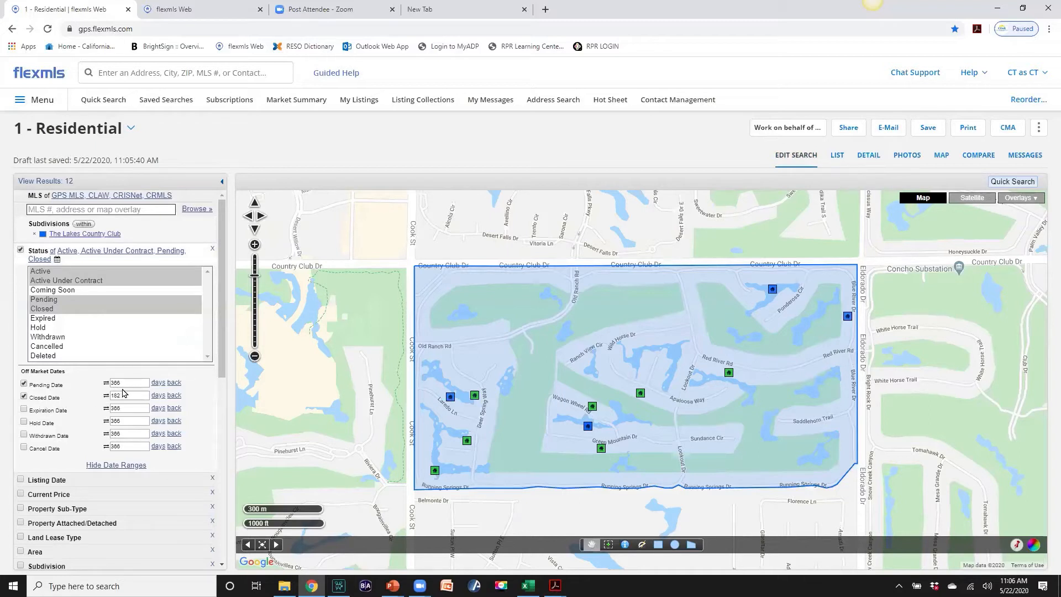
Set the Pending Date and Closed Date windows to 6 months back
left_click(158, 383)
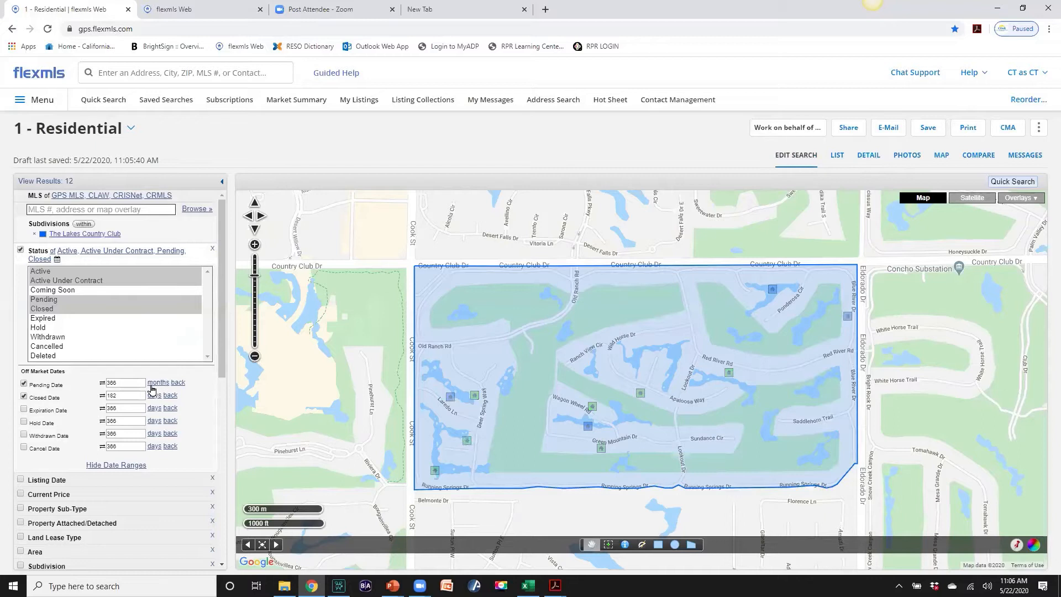
double_click(130, 383)
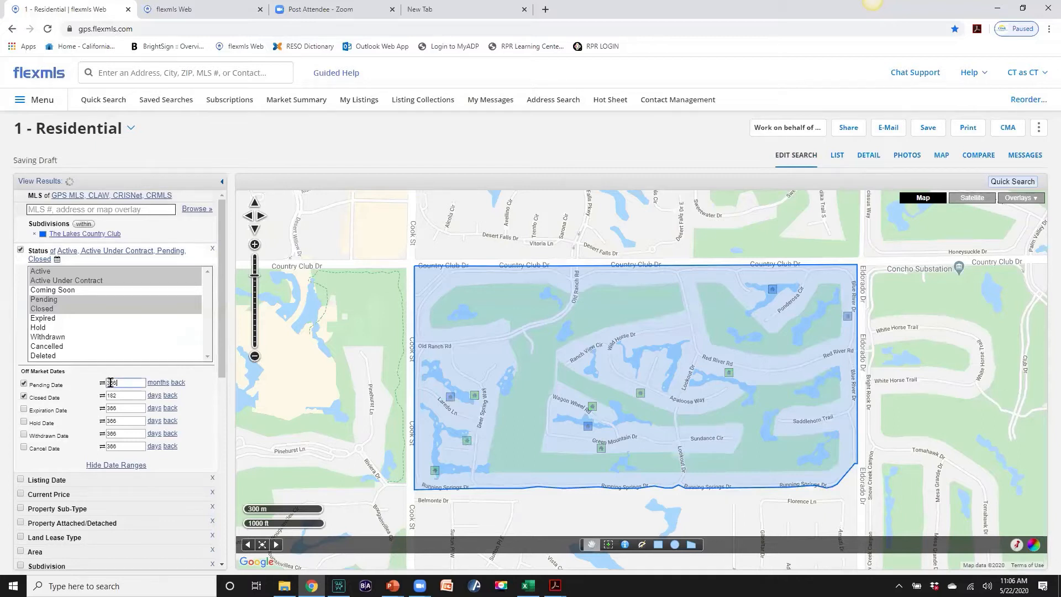
type("6")
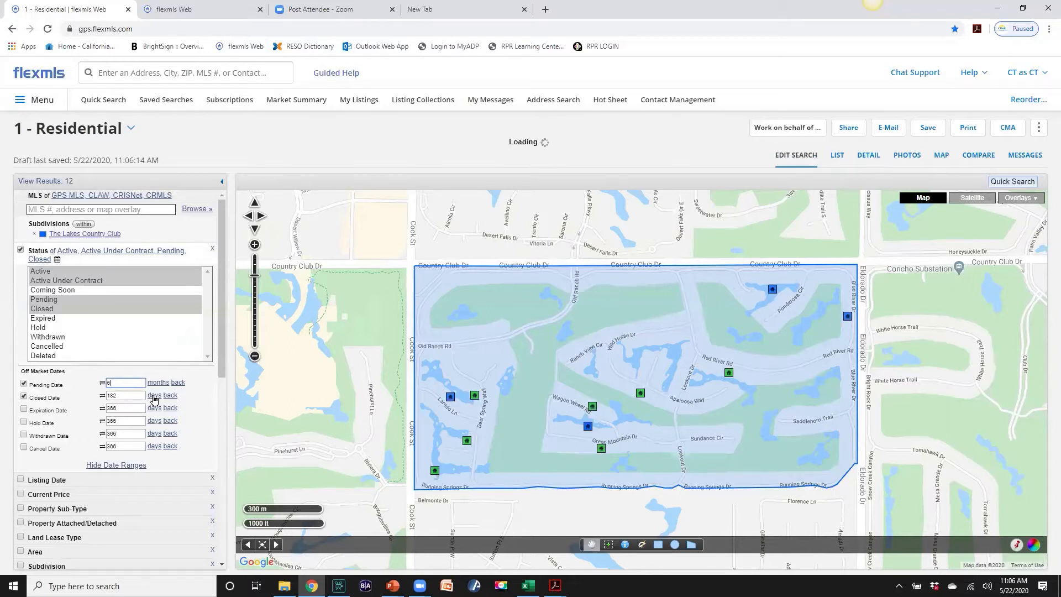
left_click(154, 398)
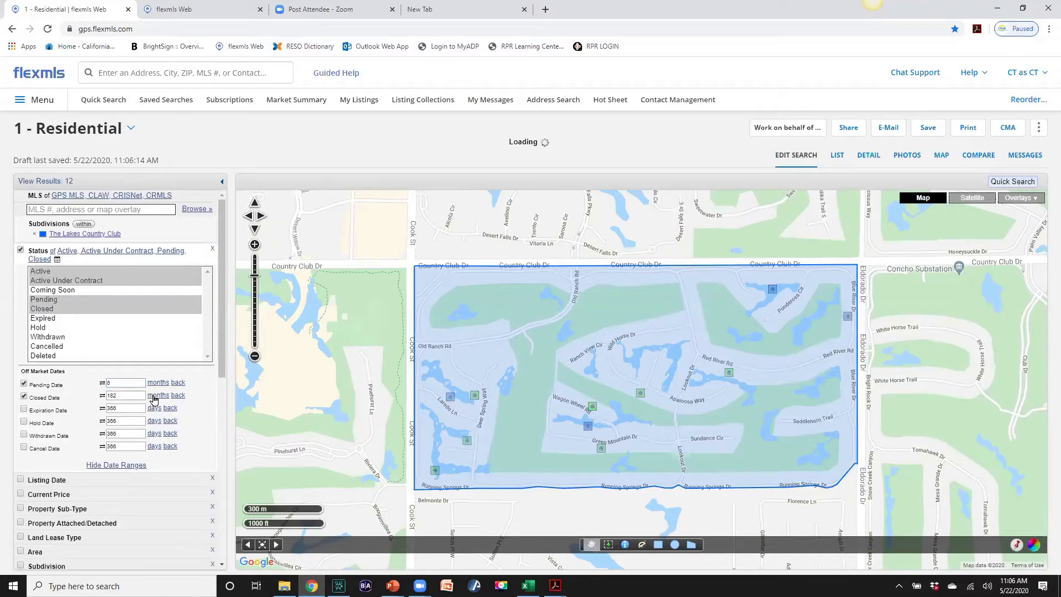
left_click(127, 396)
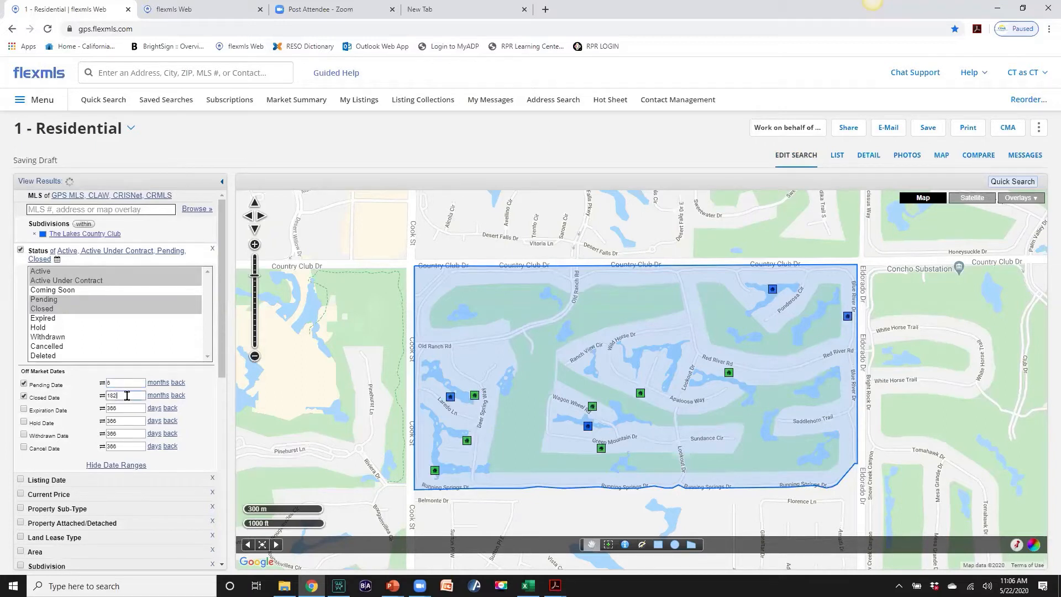
key("BackSpace")
key("BackSpace")
key("BackSpace")
type("6")
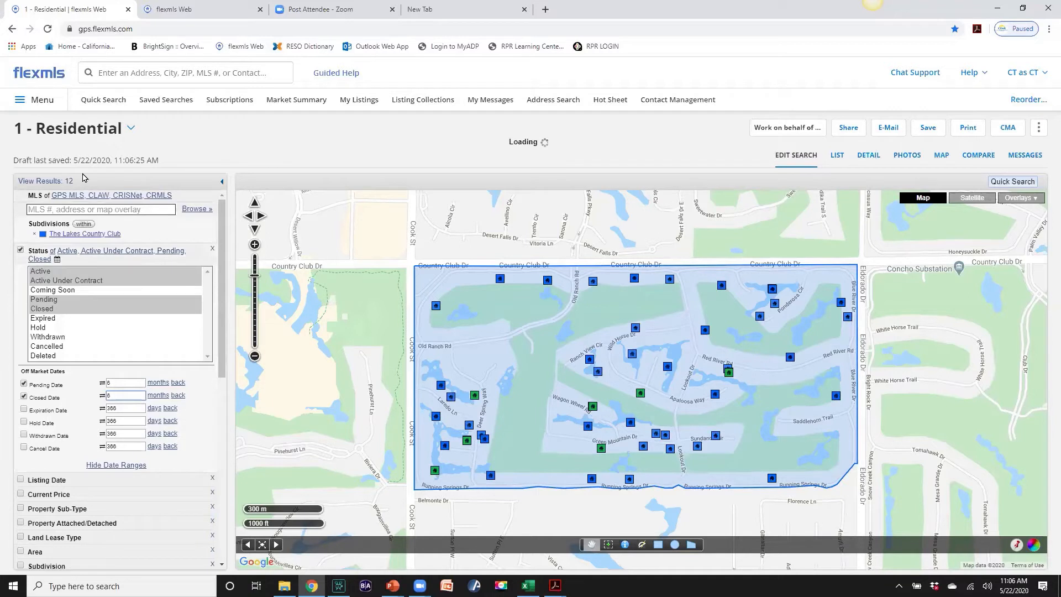
Change both date windows to 1 year back, raising results to 19, and bring up the CMA menu
left_click(157, 383)
left_click(155, 396)
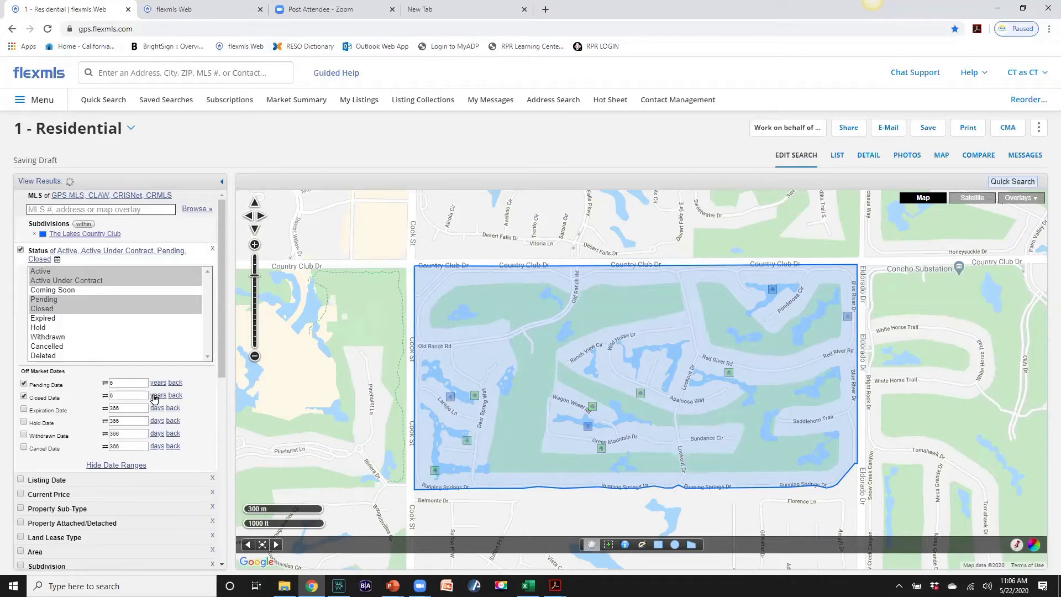
left_click(109, 383)
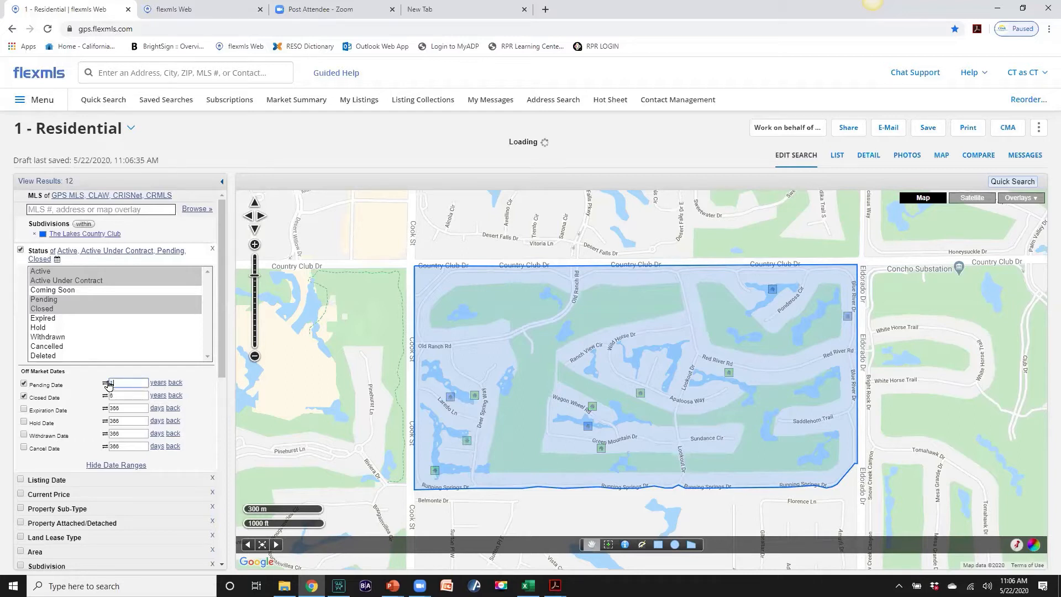
double_click(120, 396)
type("1")
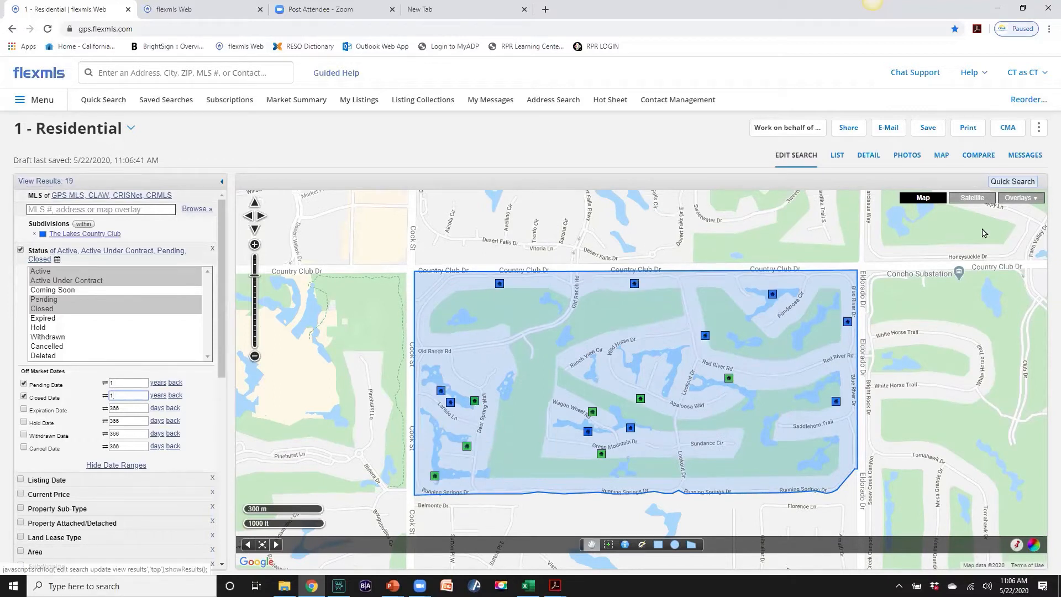
left_click(1014, 128)
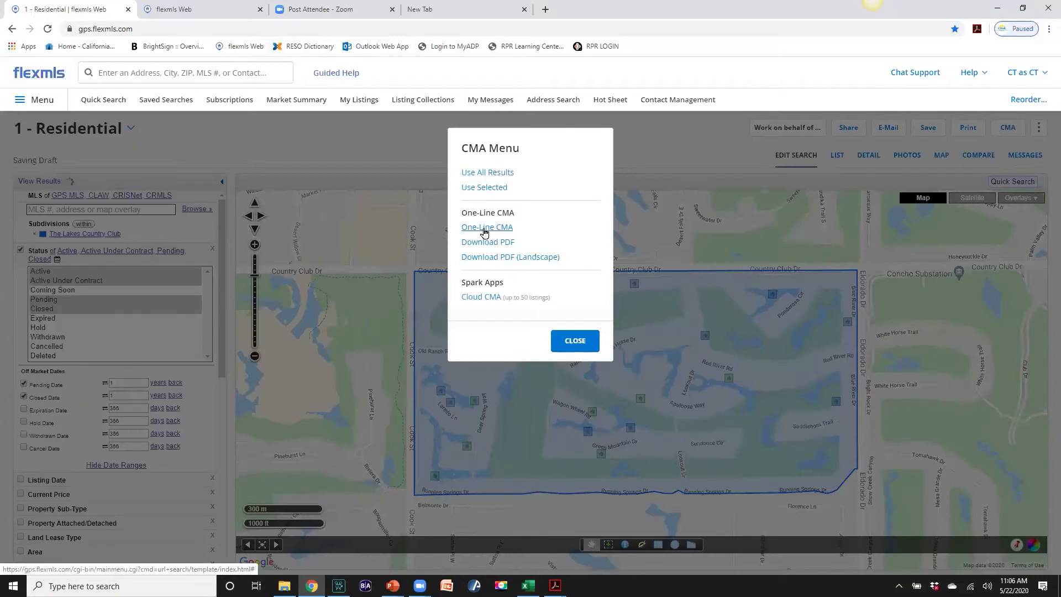
Generate a One-Line CMA of 7 active and 12 closed properties, then return to the 1 - Residential tab
left_click(485, 232)
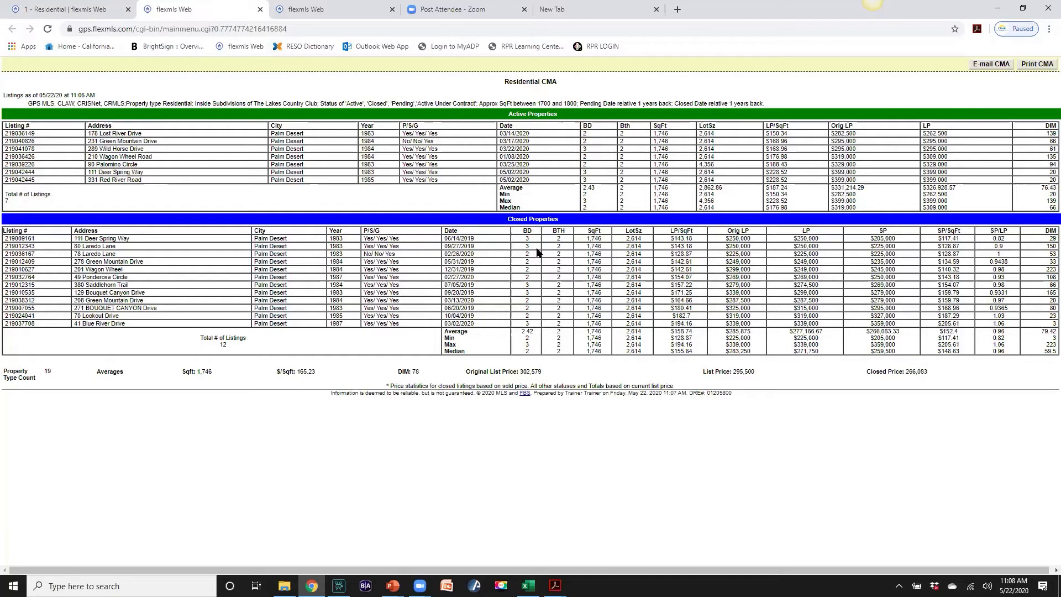
left_click(102, 10)
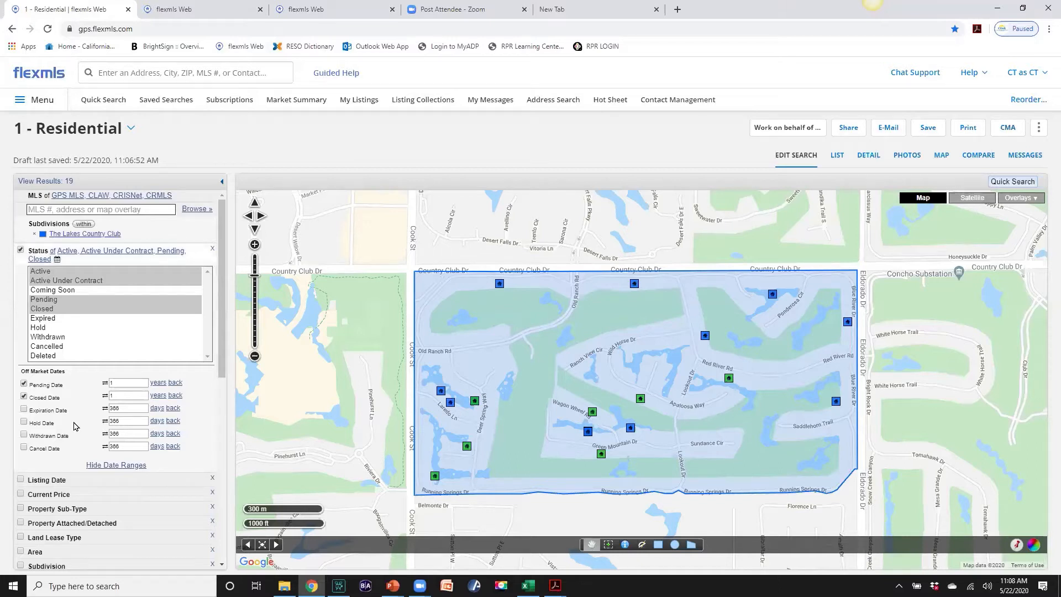
Generate another One-Line CMA of the 19 properties ($266,083 average closed price) and return to the search
left_click(1003, 127)
left_click(496, 228)
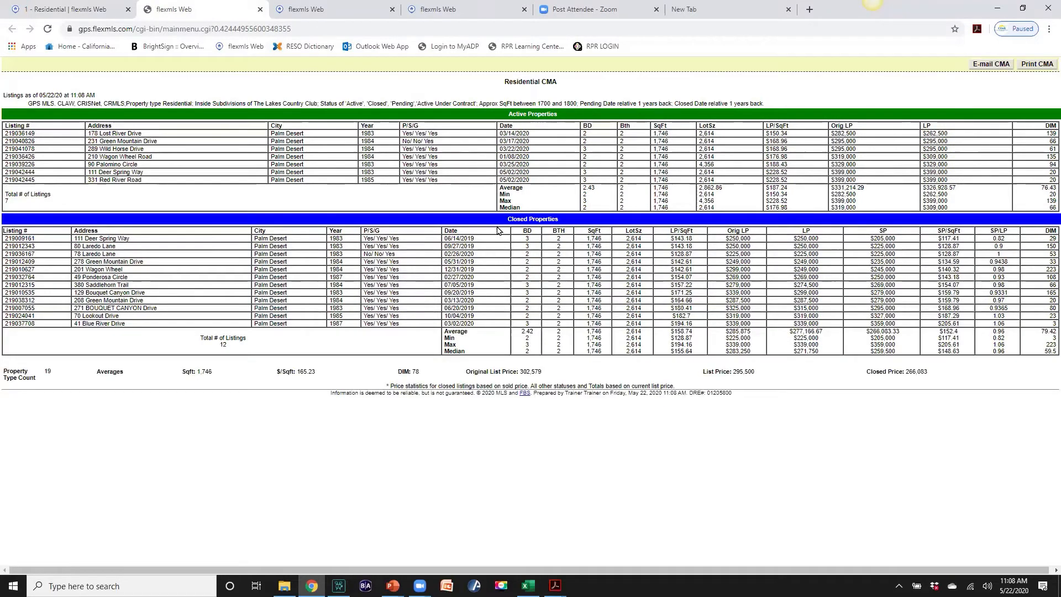
left_click(113, 12)
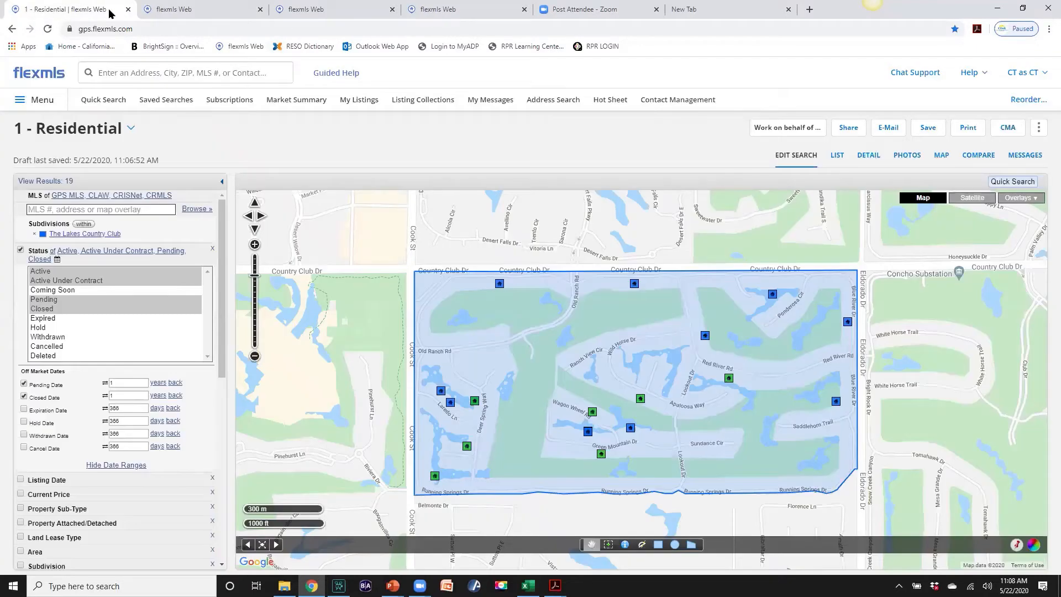
Run a fresh quick search limited to The Lakes Country Club subdivision, listing its 20 active homes
left_click(107, 103)
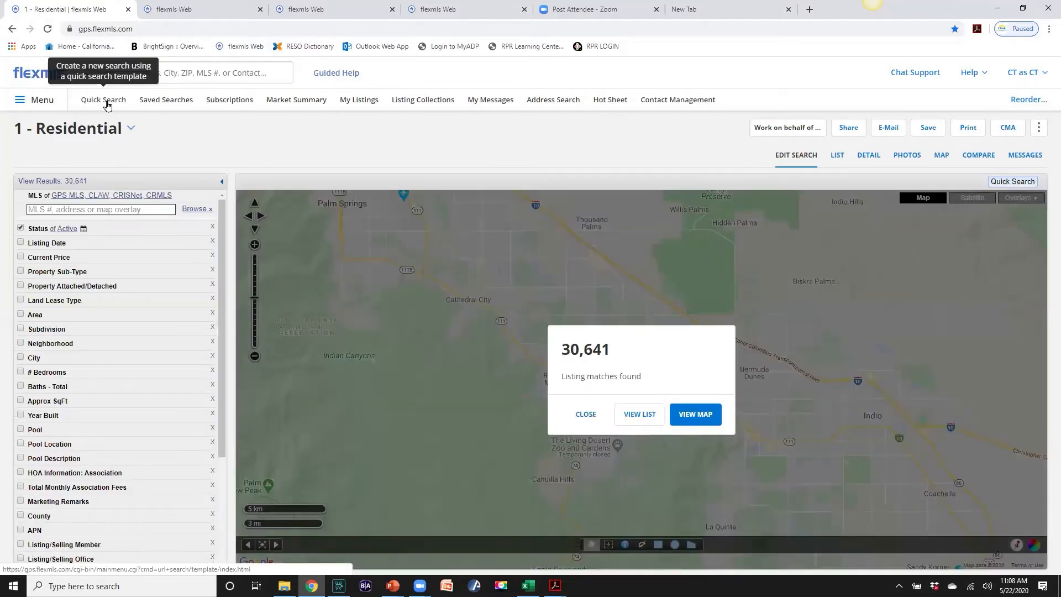
left_click(590, 416)
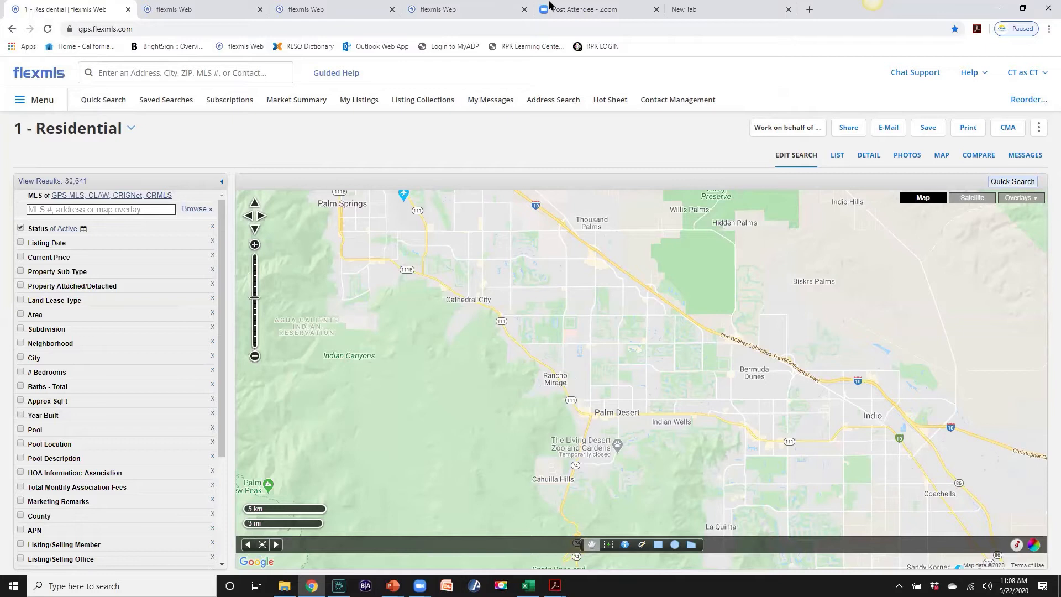
left_click(144, 206)
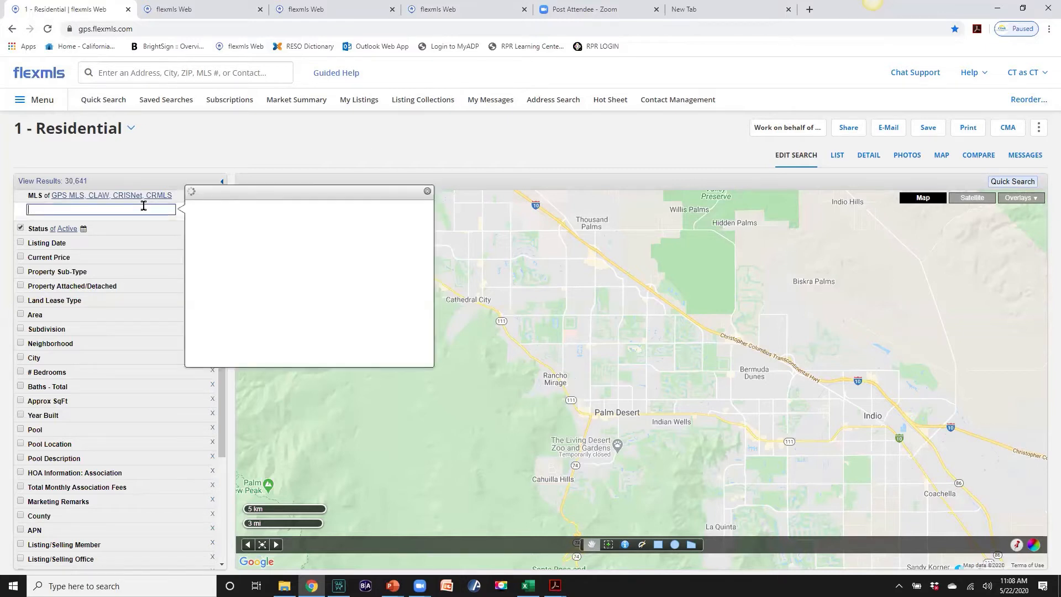
type("The Lakes")
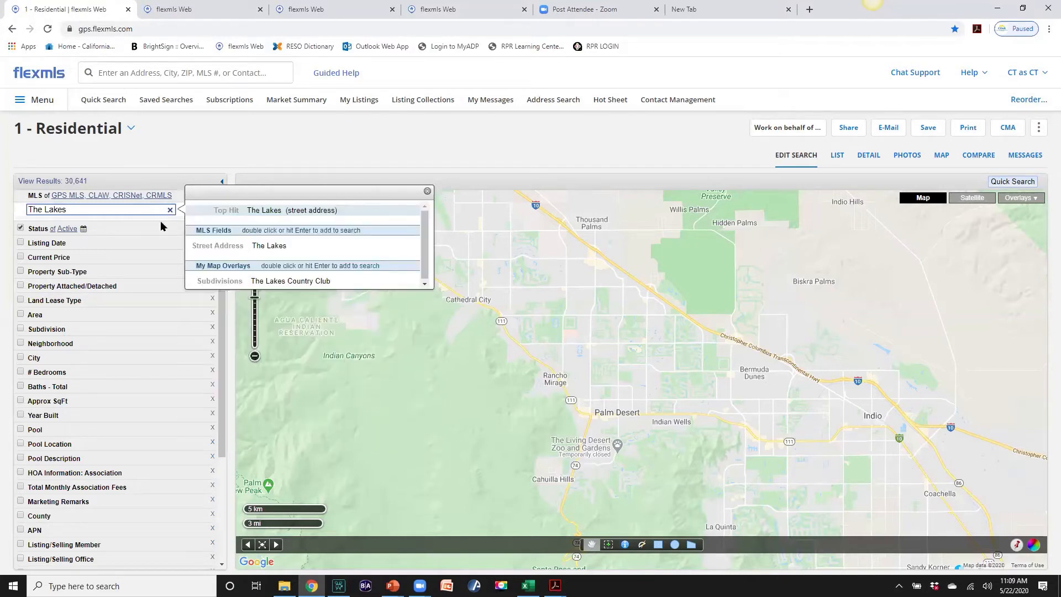
double_click(276, 283)
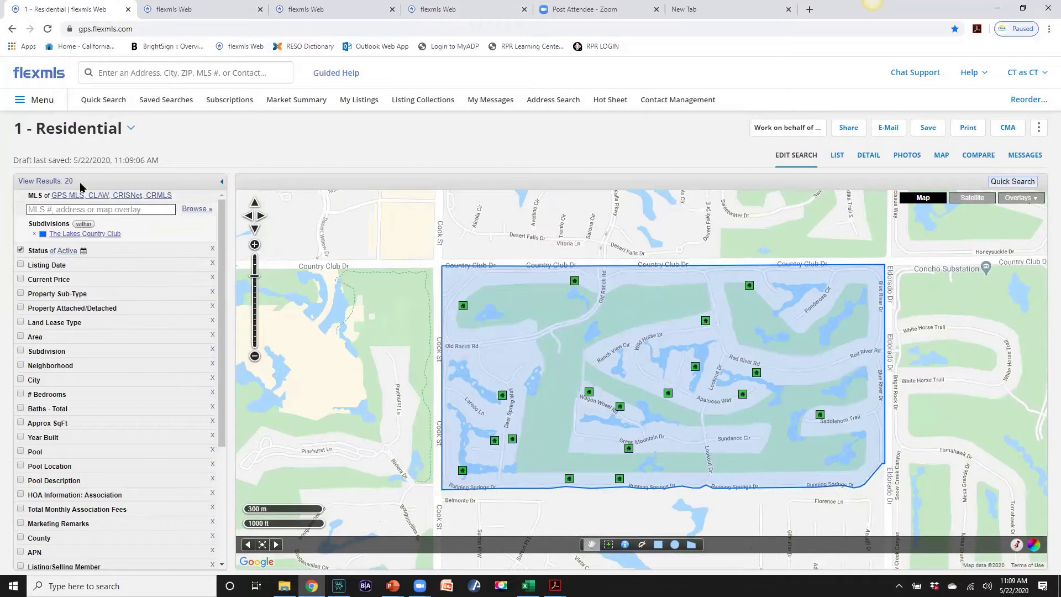
left_click(50, 182)
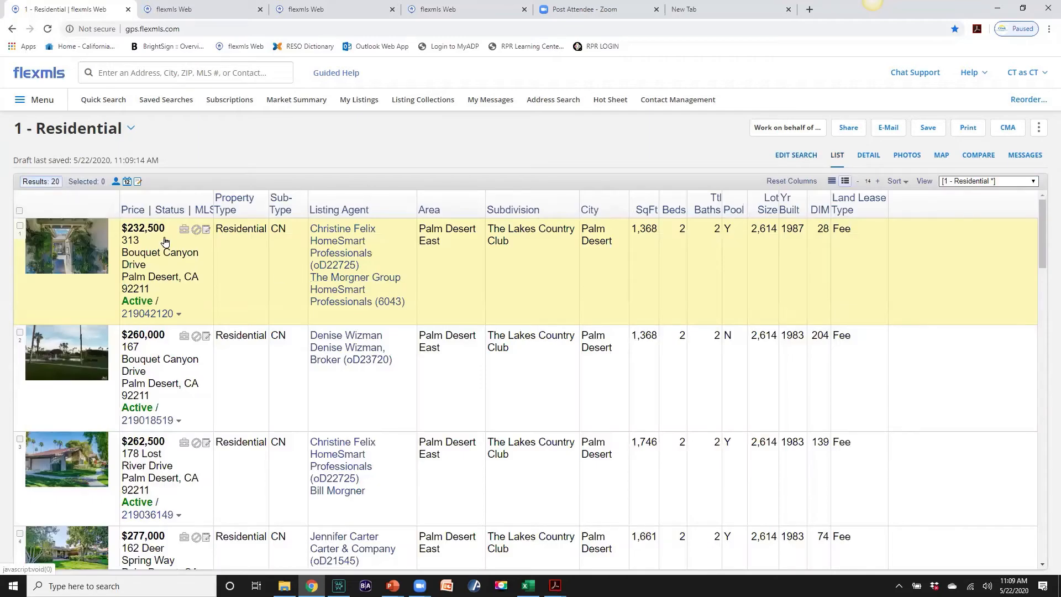
Go back to the search criteria and set # Bedrooms to exactly 2
scroll(166, 242, "down", 8)
scroll(206, 254, "down", 15)
scroll(211, 257, "down", 4)
scroll(211, 257, "up", 20)
left_click(796, 156)
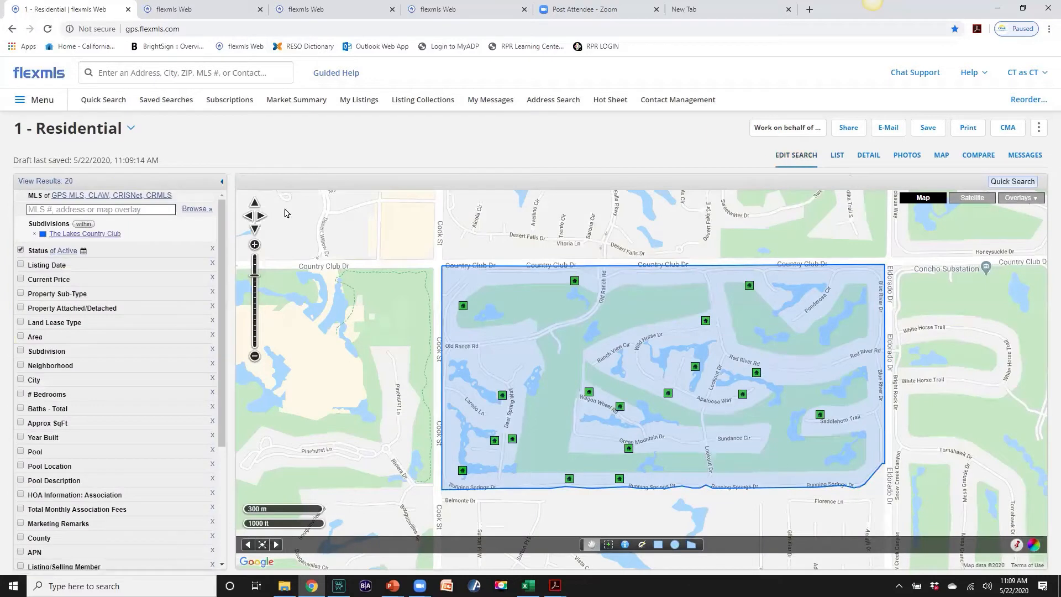
left_click(21, 394)
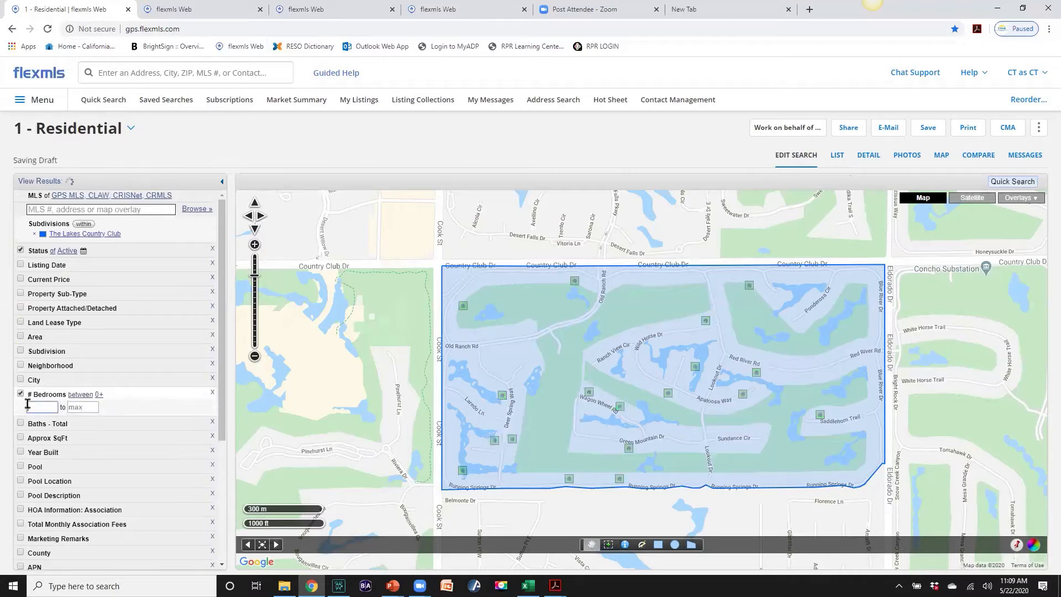
type("2")
left_click(69, 408)
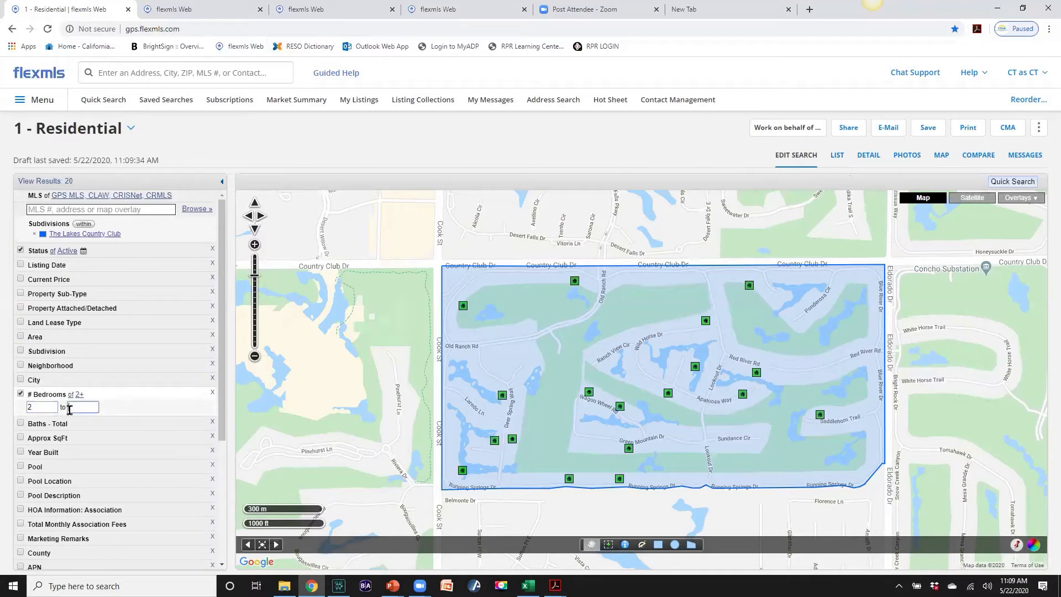
type("2")
Set Baths - Total to a minimum of 2 with no maximum, leaving 14 listings
left_click(37, 436)
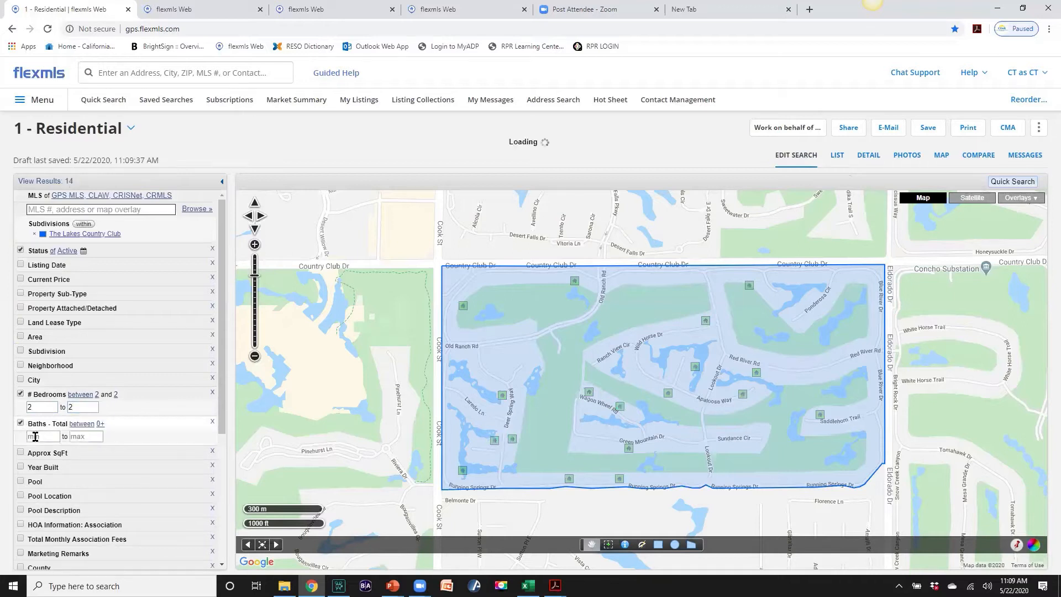
type("2")
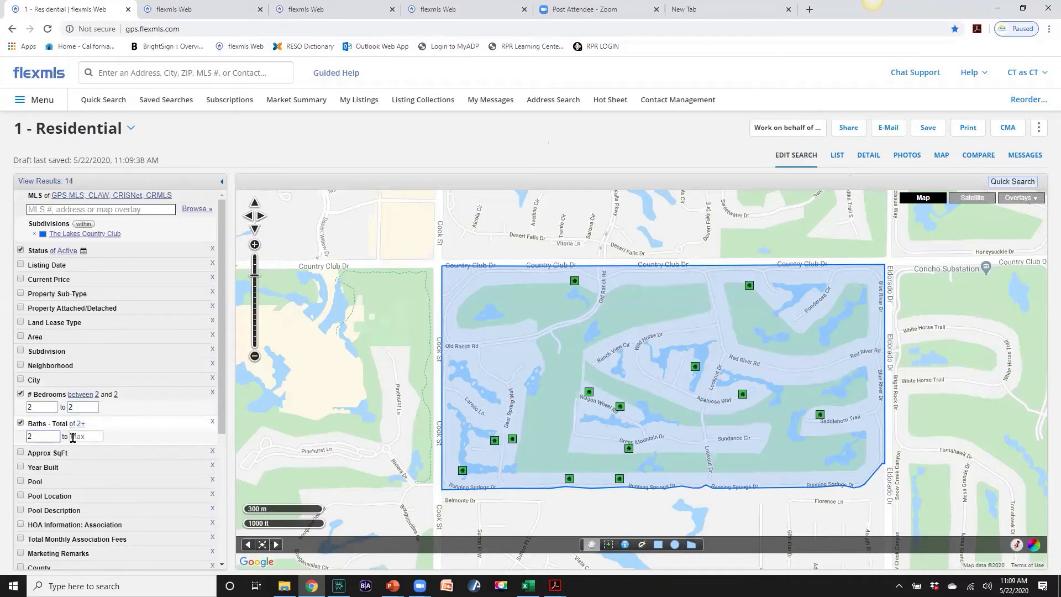
left_click(78, 436)
type("2")
left_click_drag(79, 437, 64, 436)
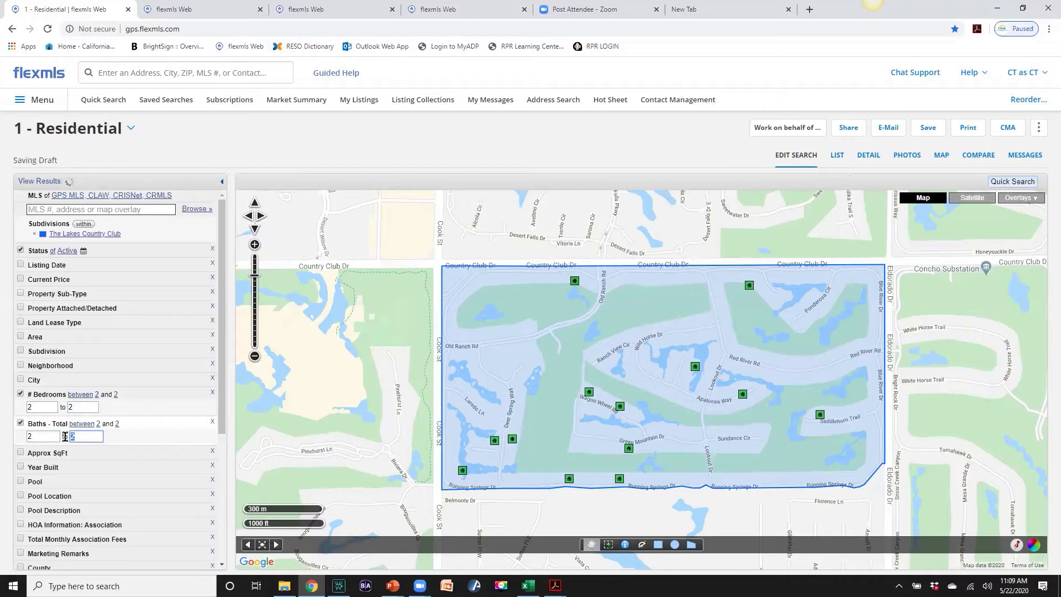
key("BackSpace")
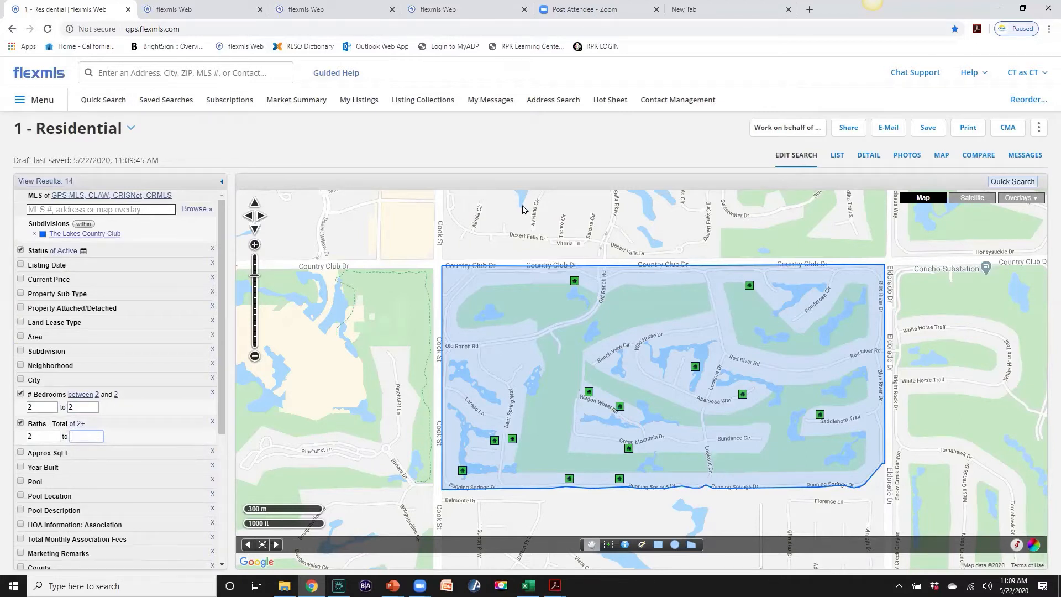
Build a Quick CMA from all 14 results and advance to the Step 8 Finish options
left_click(1012, 128)
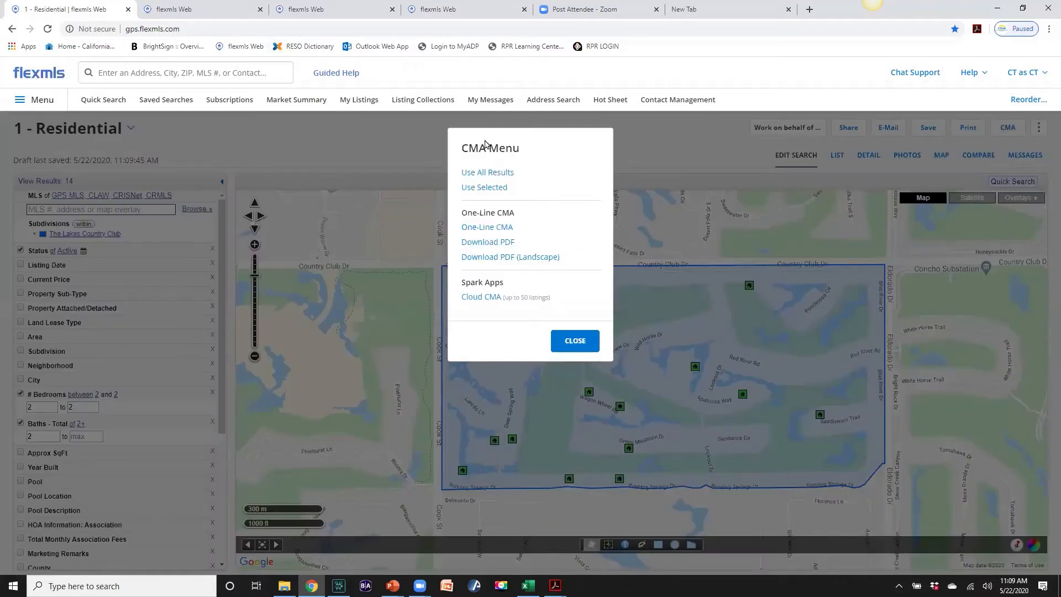
left_click(482, 173)
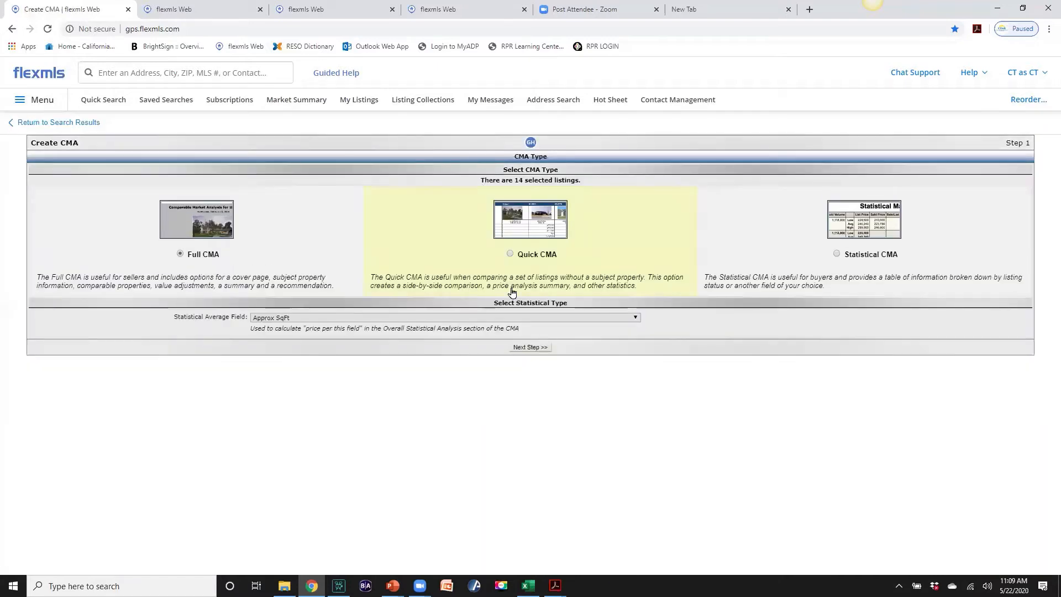
left_click(510, 254)
left_click(530, 349)
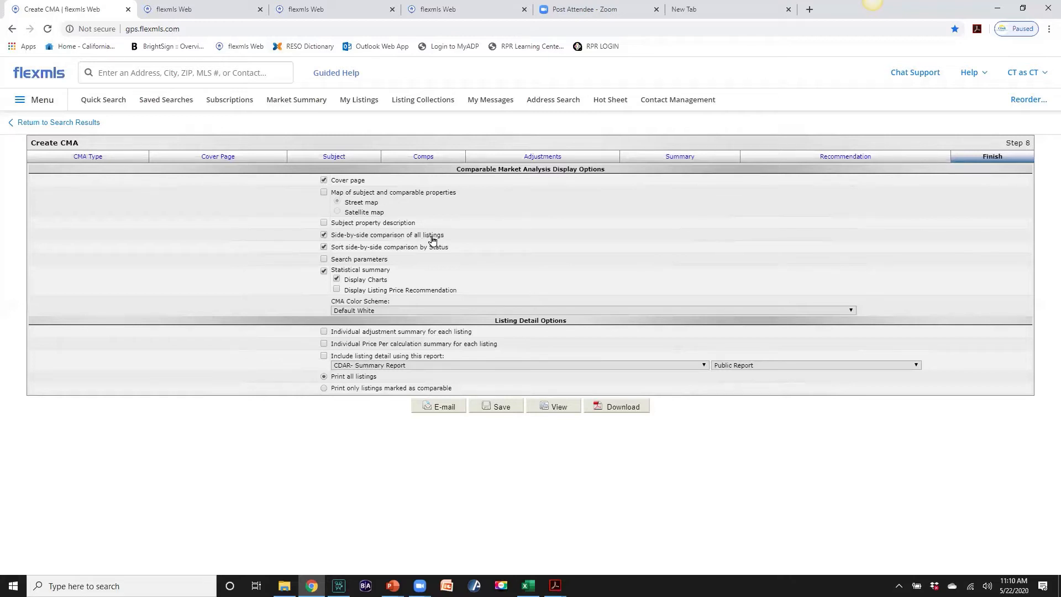
Turn off status sorting, add Detail Report listing pages, and download the CMA as cma_22-05-2020.pdf
left_click(323, 247)
left_click(325, 357)
left_click(705, 366)
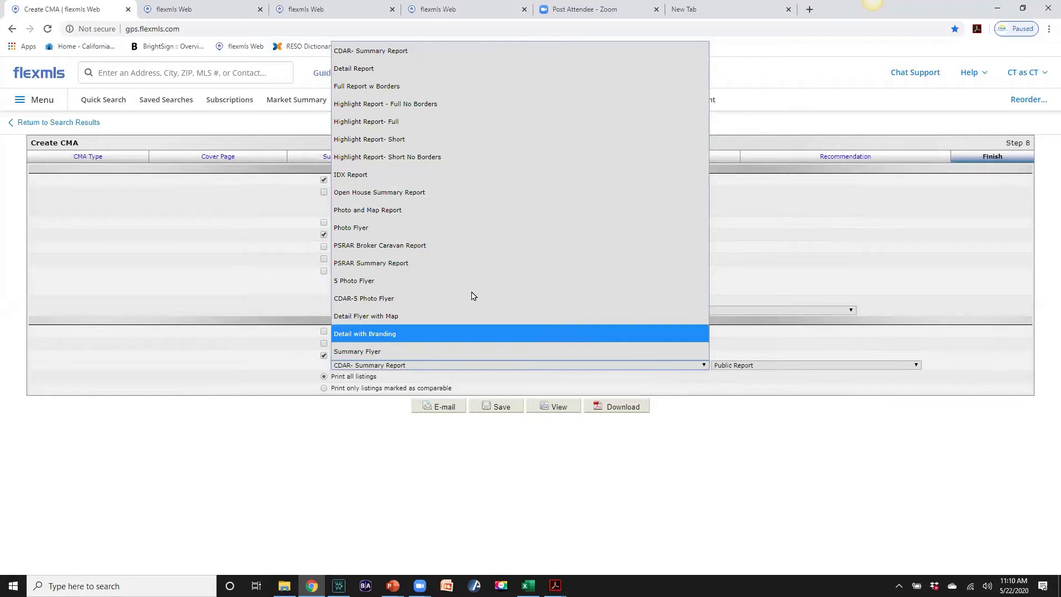
left_click(370, 69)
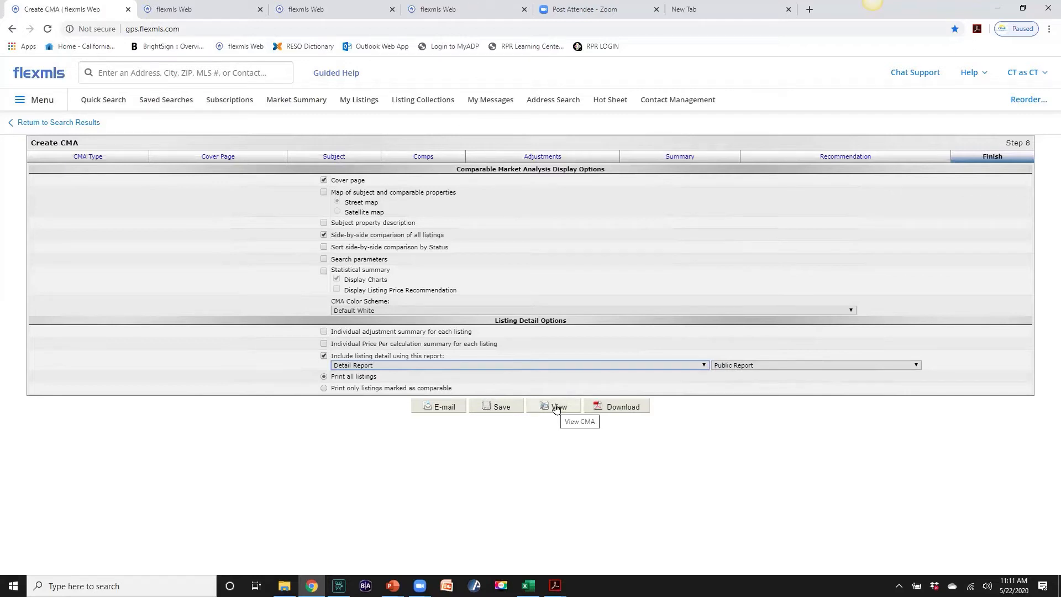
left_click(613, 410)
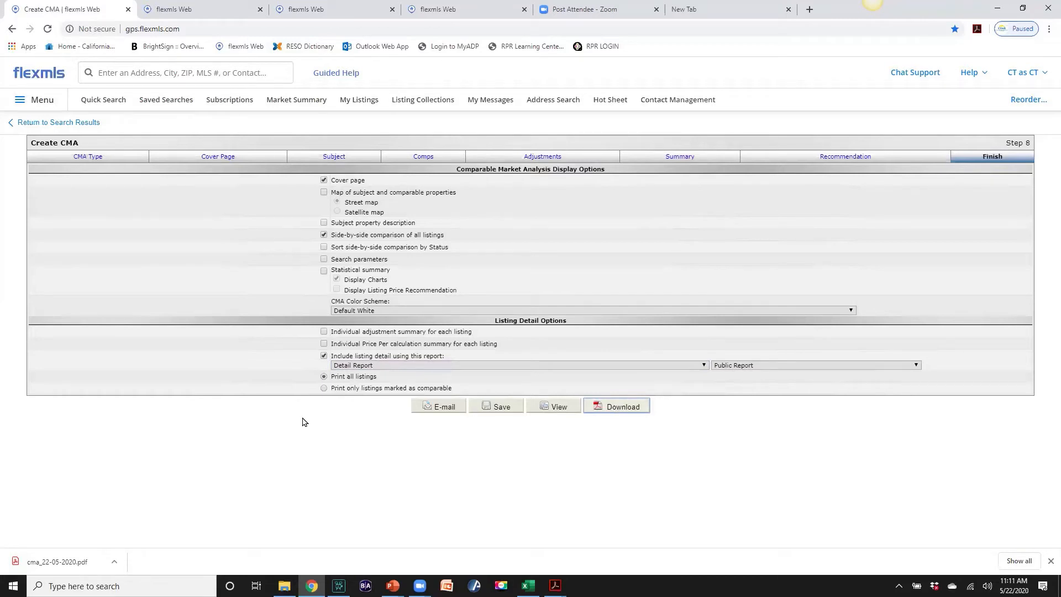
Page through cma_22-05-2020.pdf's cover, comparison and detail pages, then go back to Create CMA
left_click(48, 566)
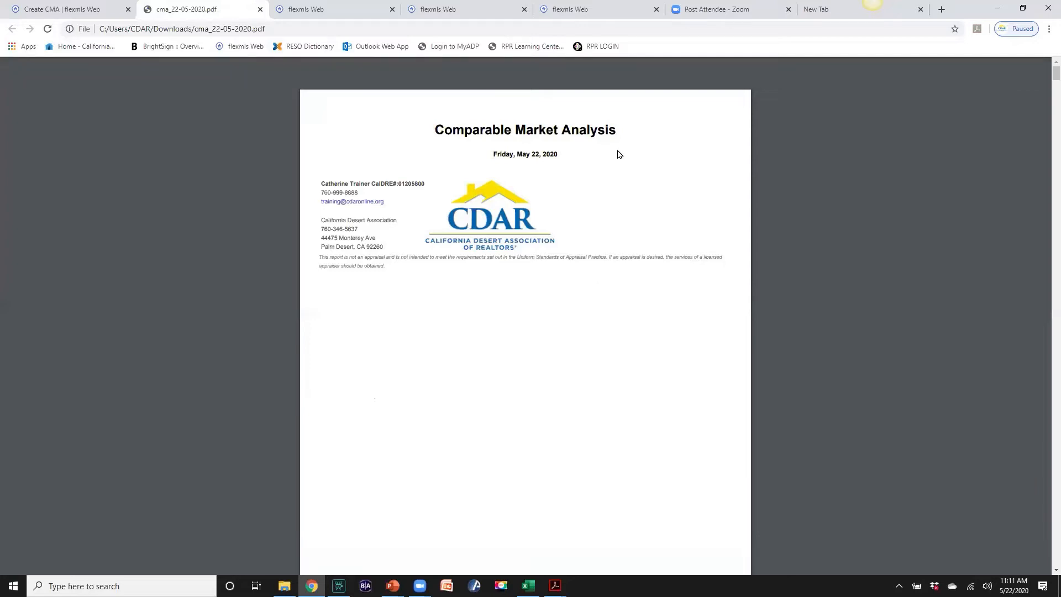
scroll(518, 358, "down", 8)
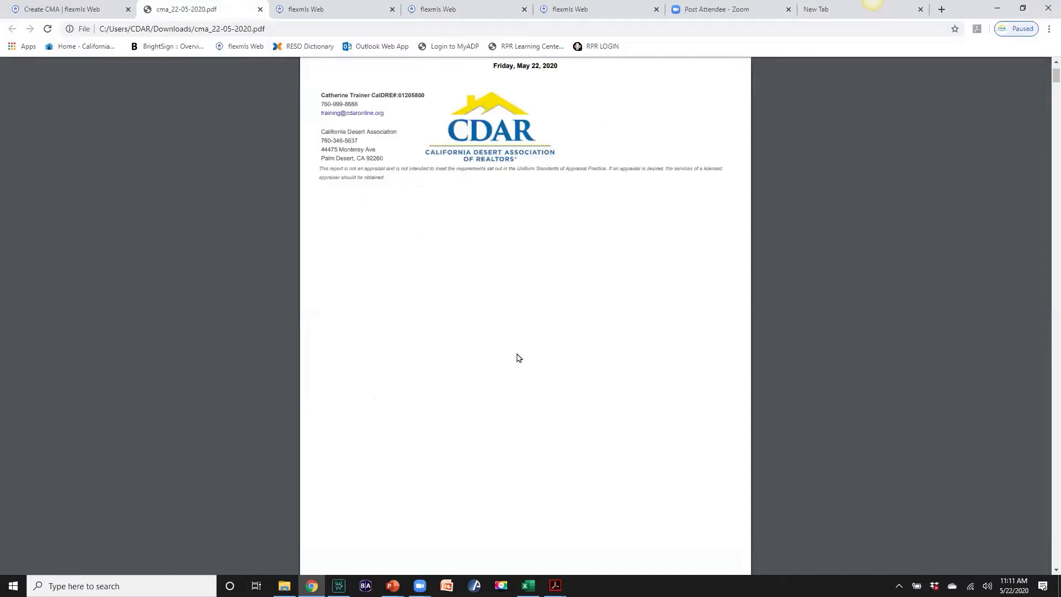
scroll(518, 358, "down", 3)
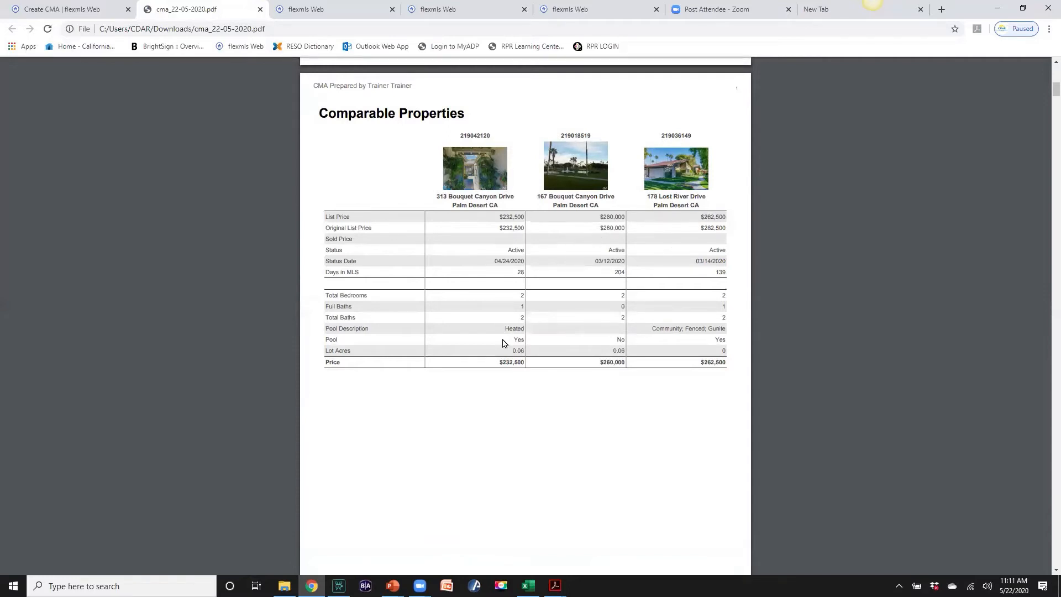
scroll(504, 343, "down", 2)
scroll(503, 344, "down", 10)
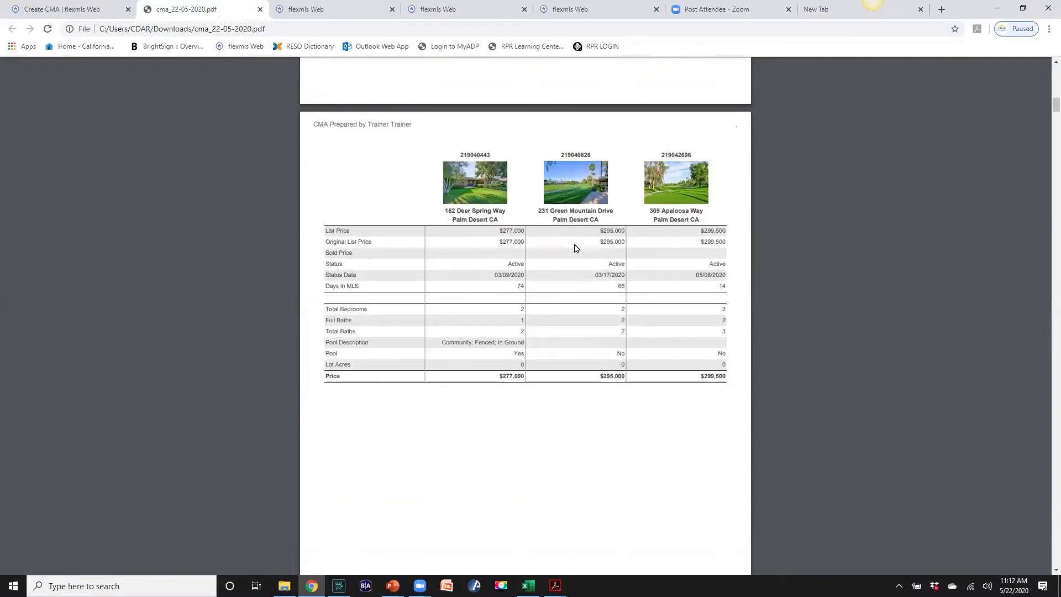
scroll(502, 298, "down", 12)
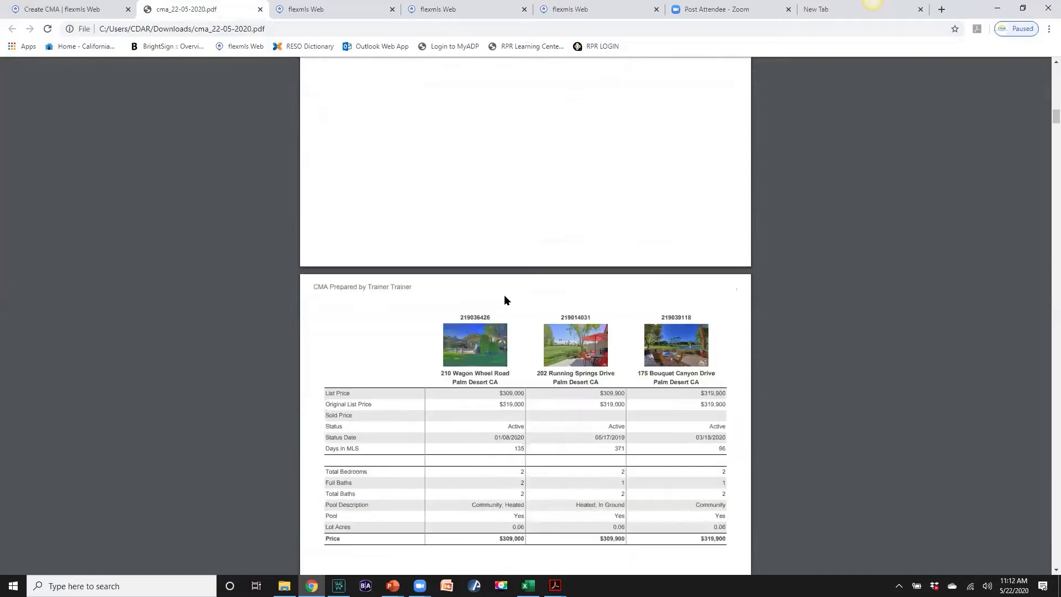
scroll(505, 300, "down", 10)
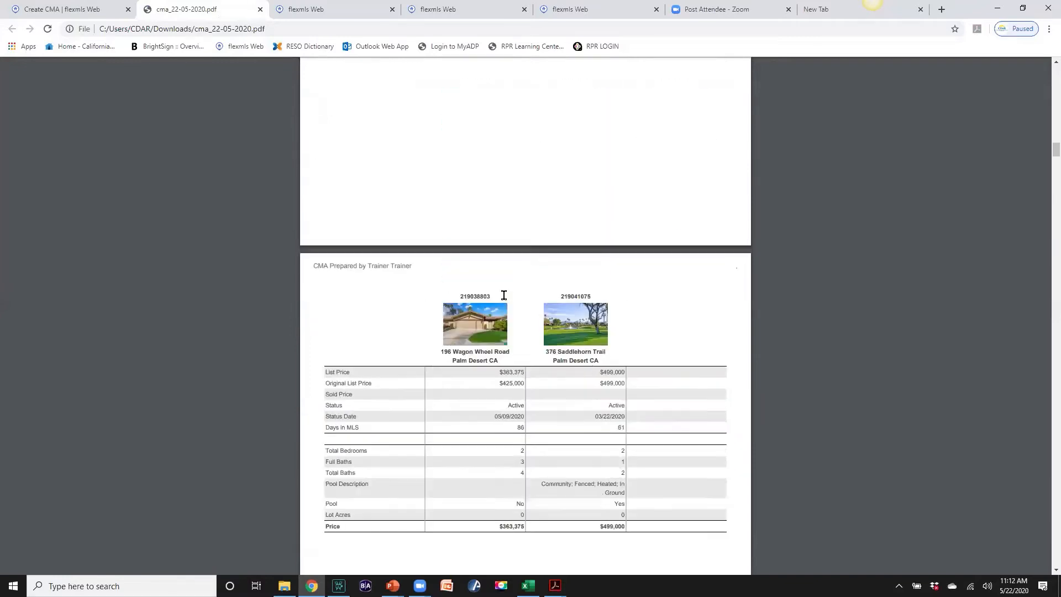
scroll(505, 295, "down", 13)
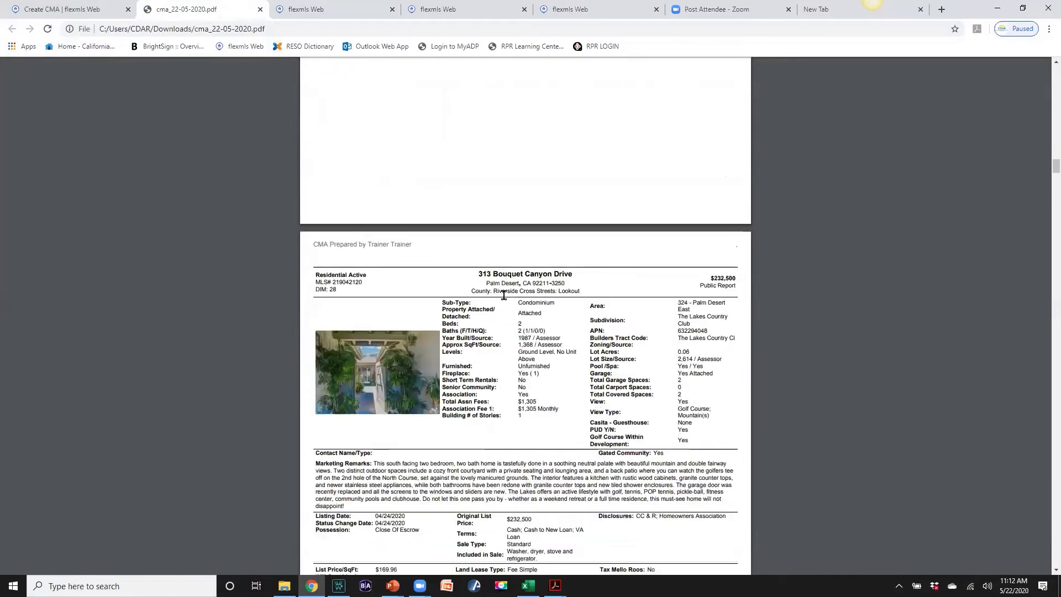
scroll(505, 295, "down", 10)
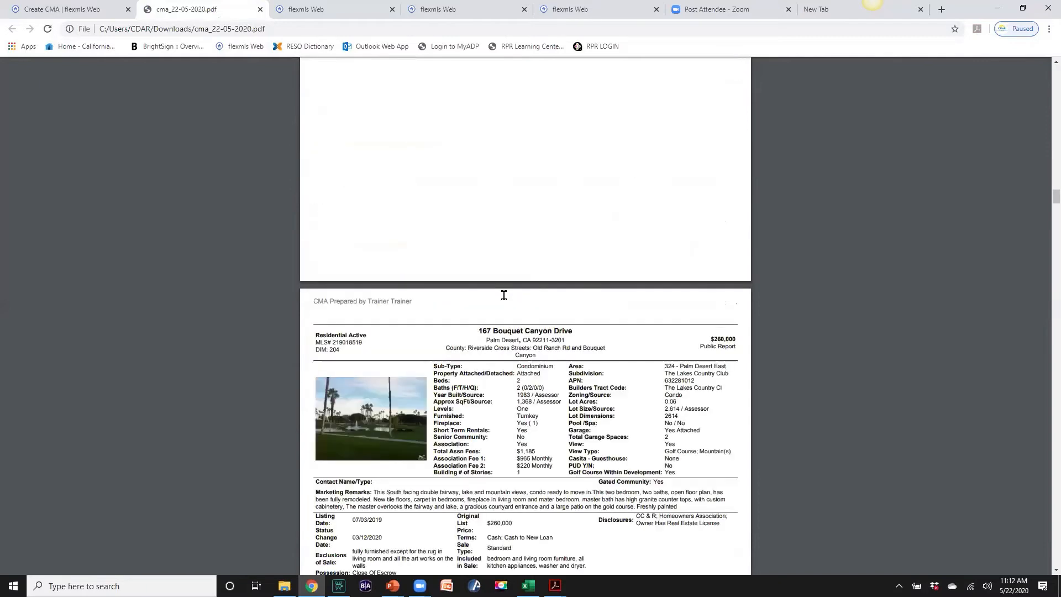
scroll(504, 295, "down", 15)
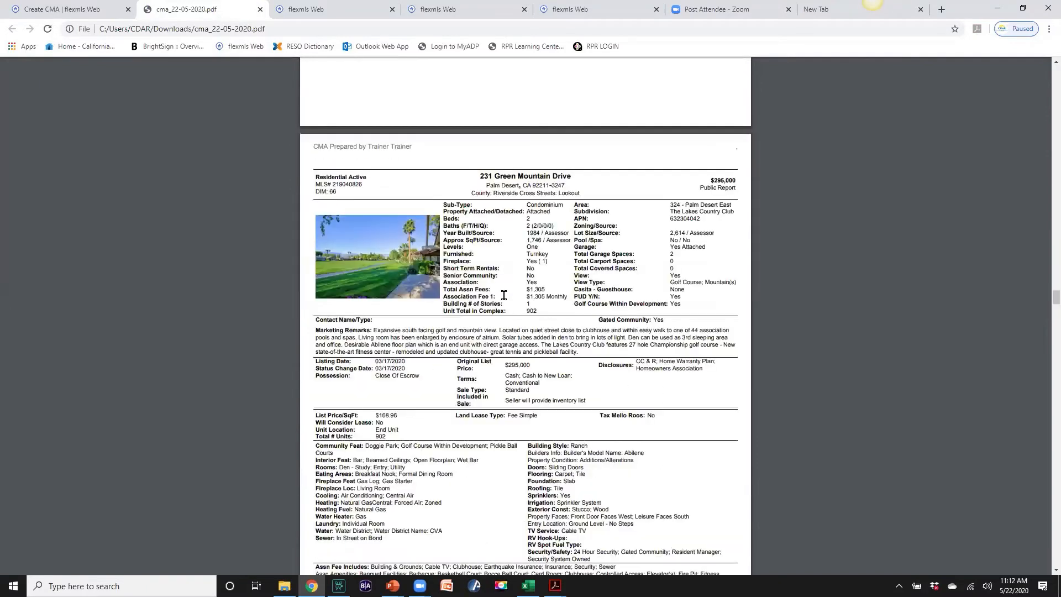
scroll(505, 295, "down", 10)
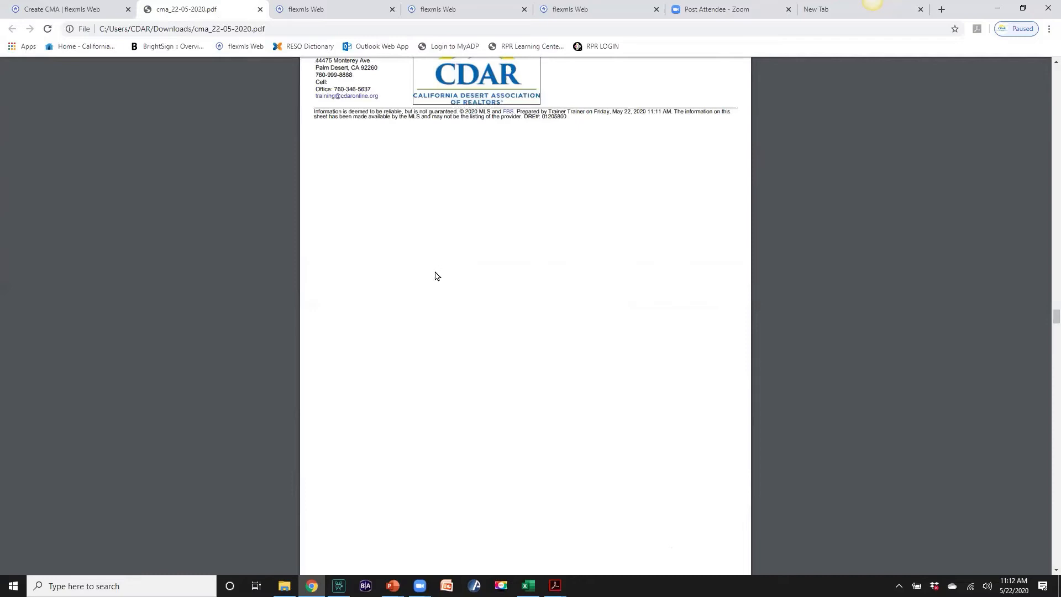
key("Home")
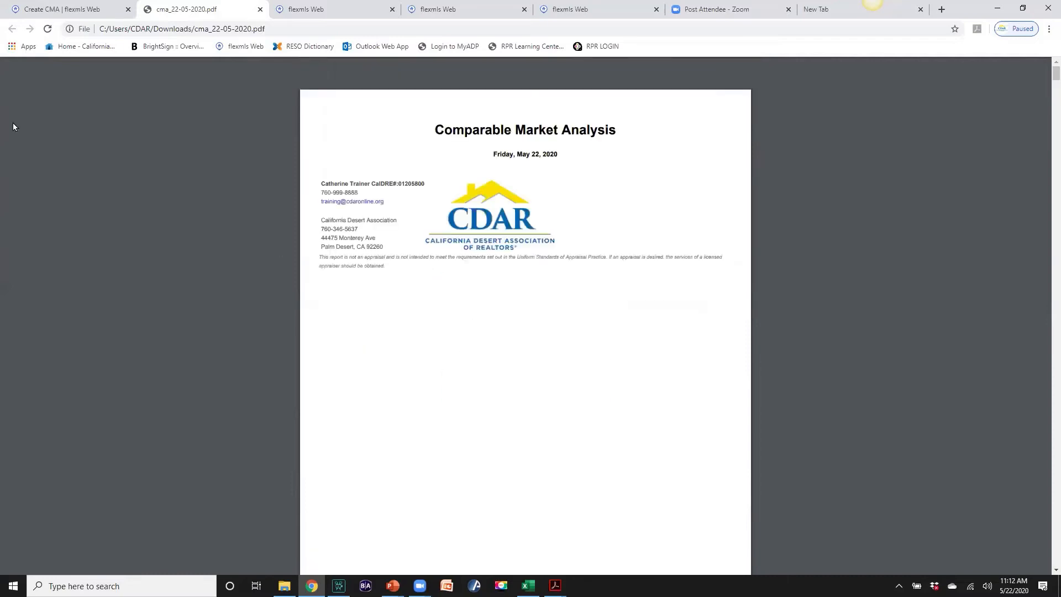
left_click(51, 10)
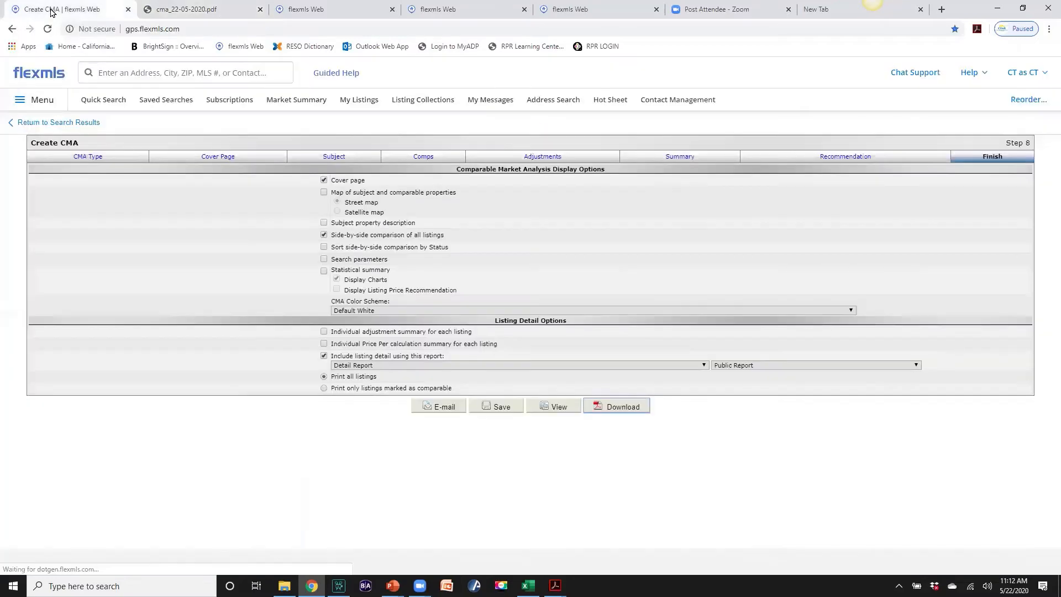
Leave the CMA for the 14 search results and add an Open House Date filter of 14 days
left_click(62, 123)
left_click(562, 98)
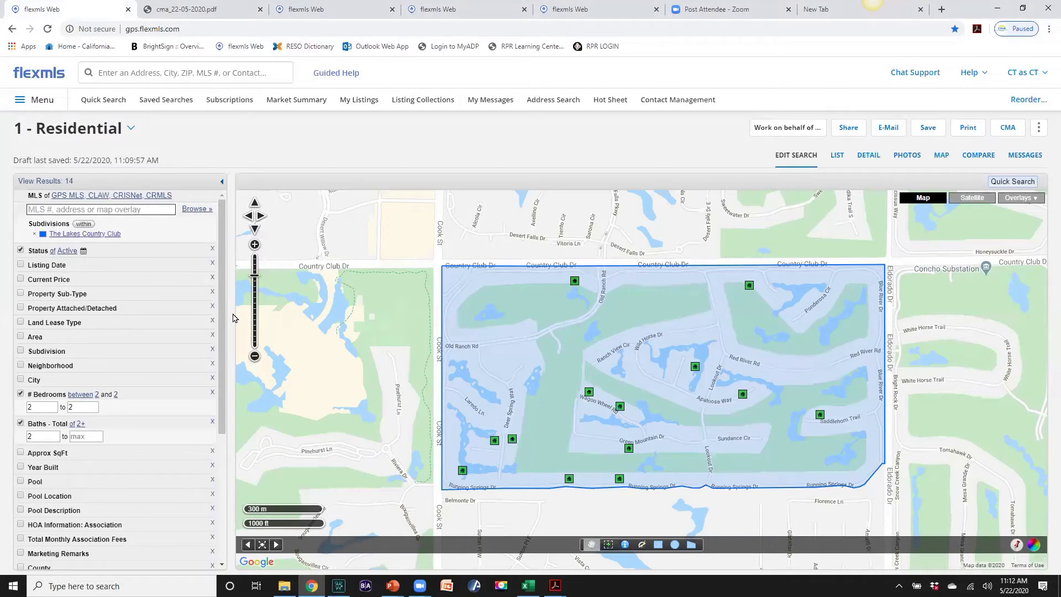
left_click_drag(221, 310, 209, 473)
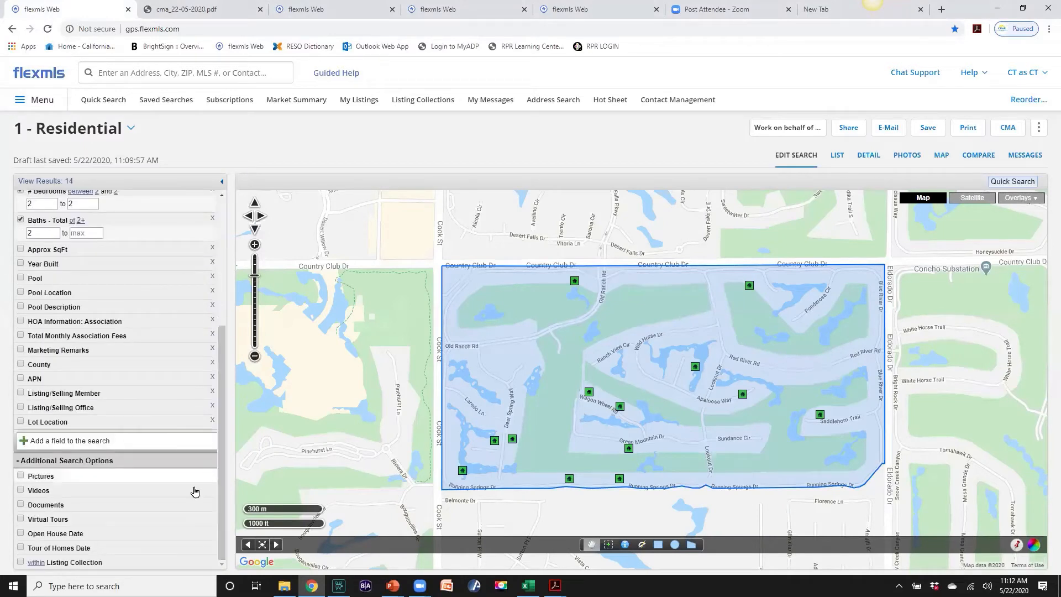
left_click(20, 534)
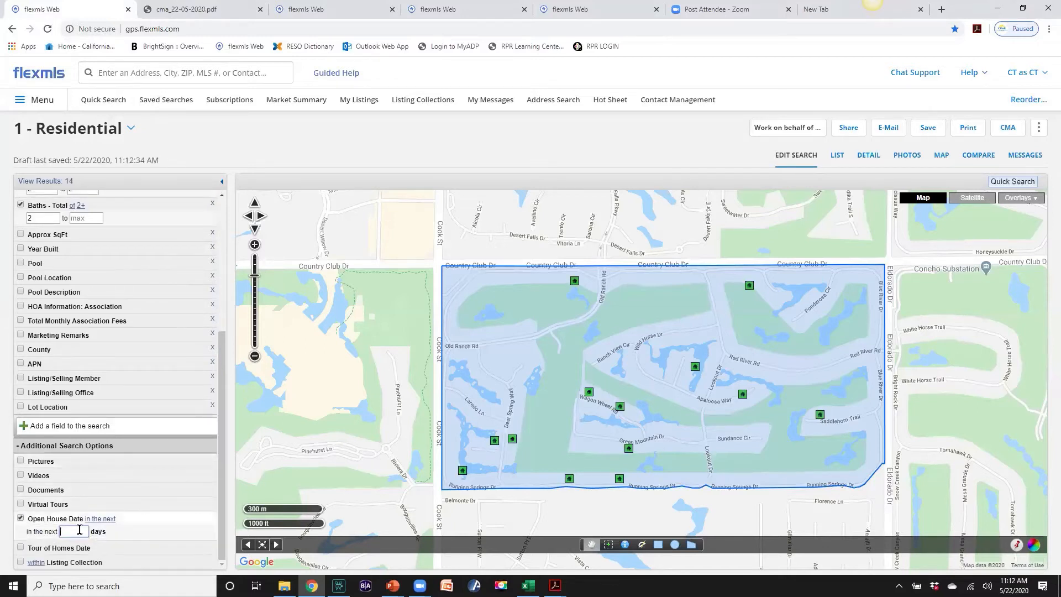
type("14")
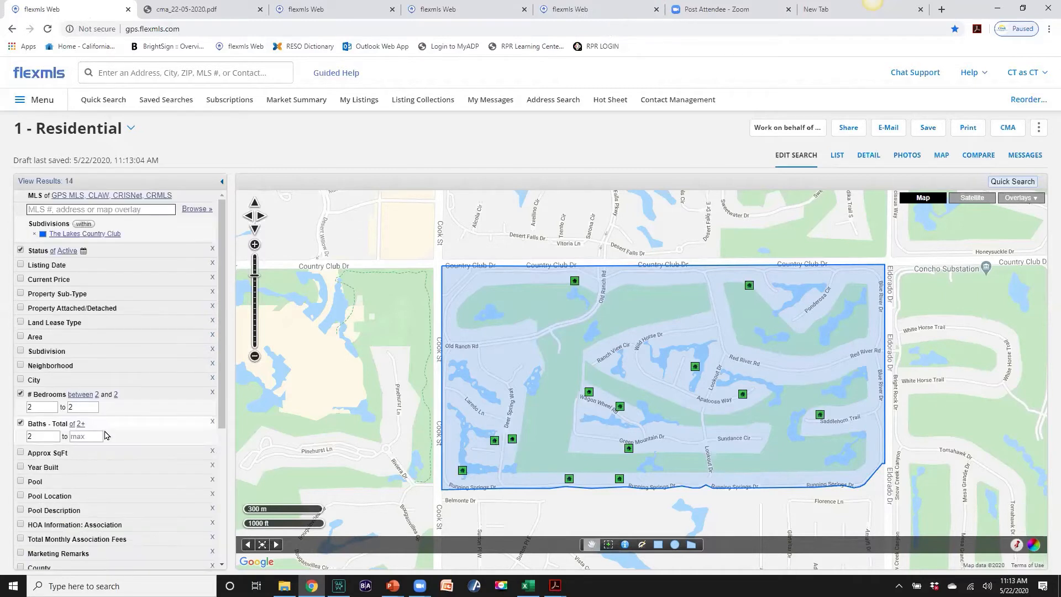
Set Status to Closed with a Closed Date range of 1 year instead of 182 days
left_click(34, 253)
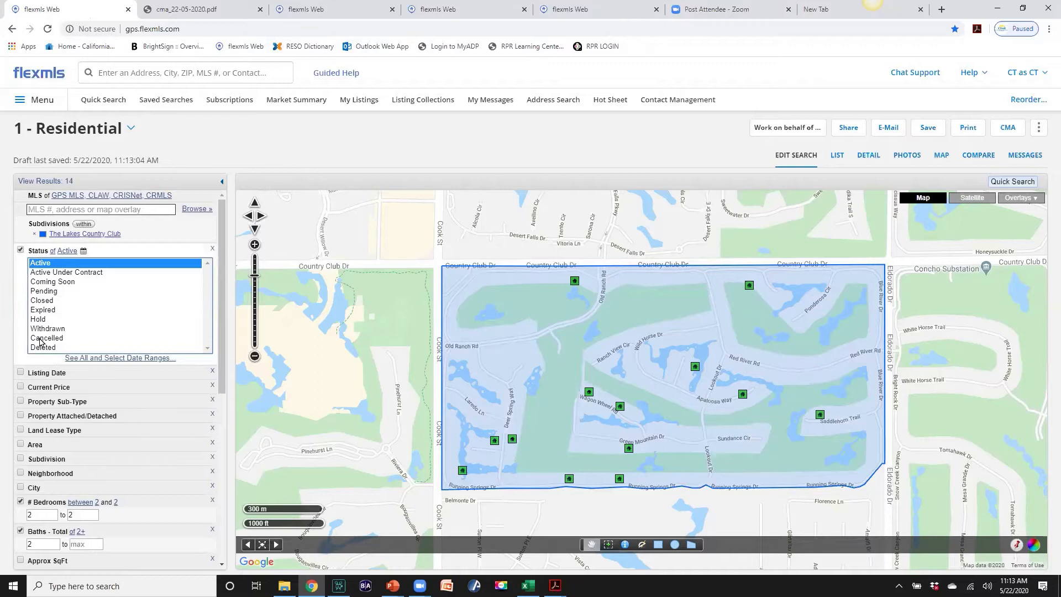
left_click(42, 302)
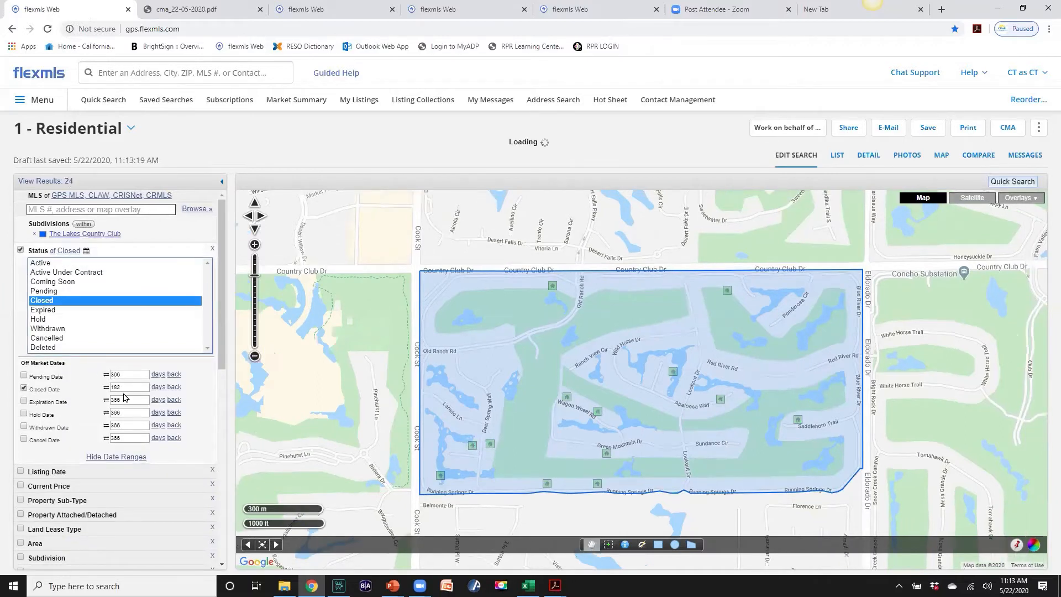
left_click(156, 389)
left_click(157, 389)
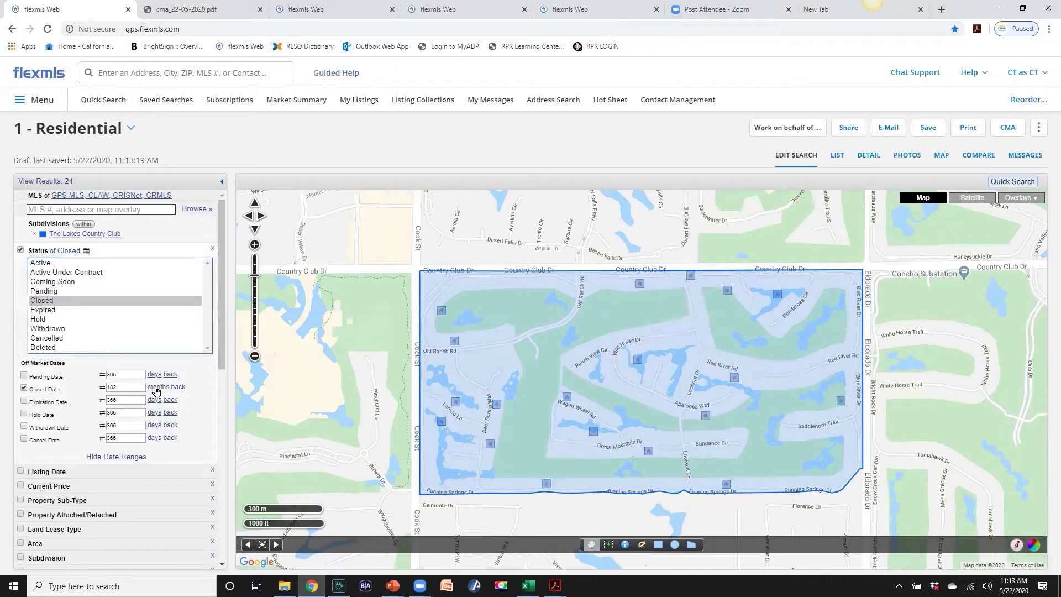
double_click(109, 387)
type("1")
scroll(141, 387, "down", 2)
scroll(141, 386, "down", 2)
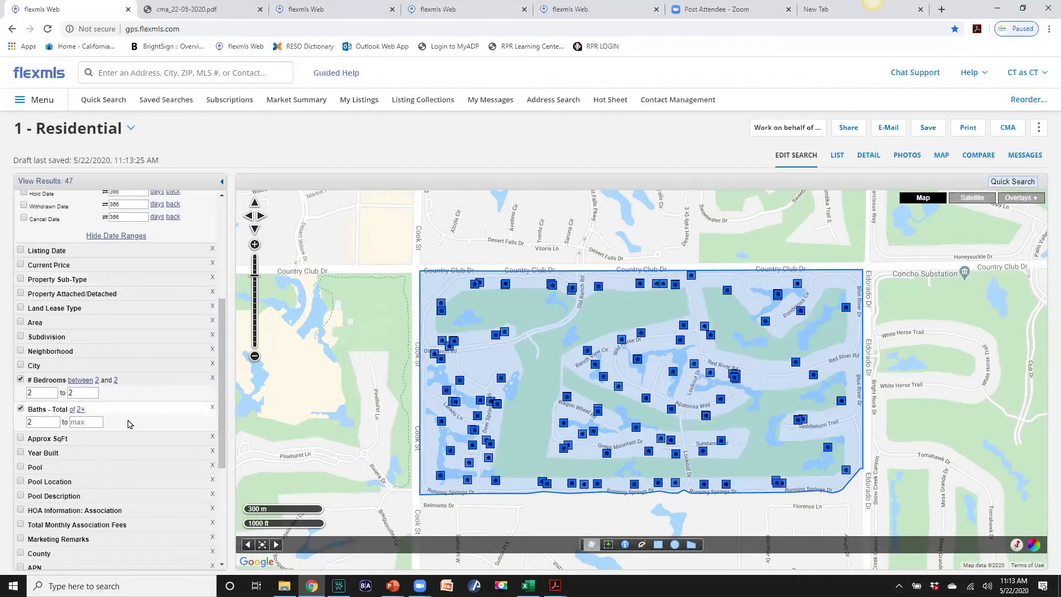
scroll(129, 424, "up", 4)
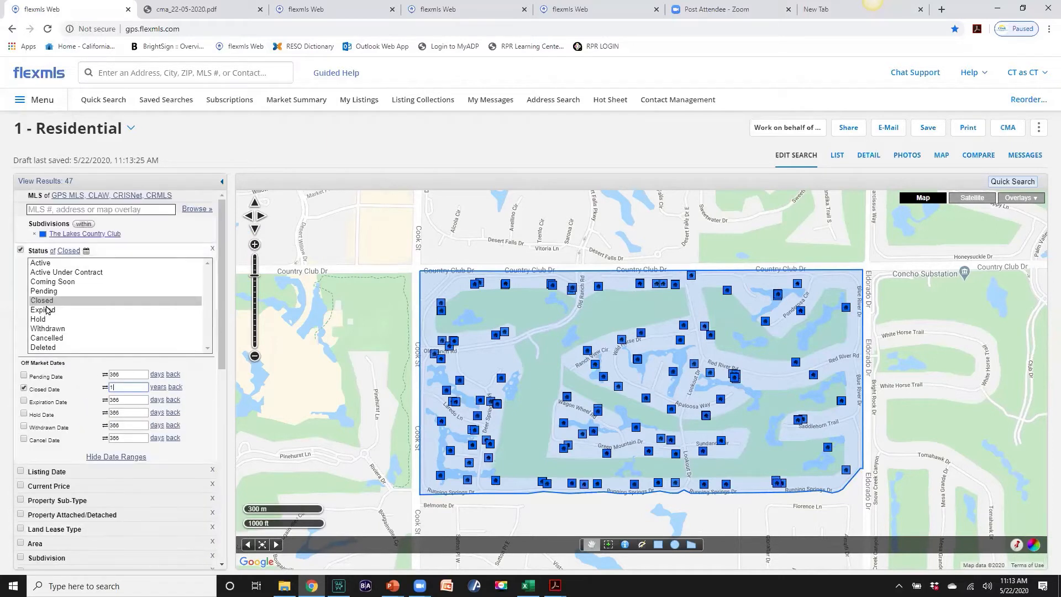
Build a CMA from all 47 closed results without the statistical summary or status sorting
left_click(1008, 128)
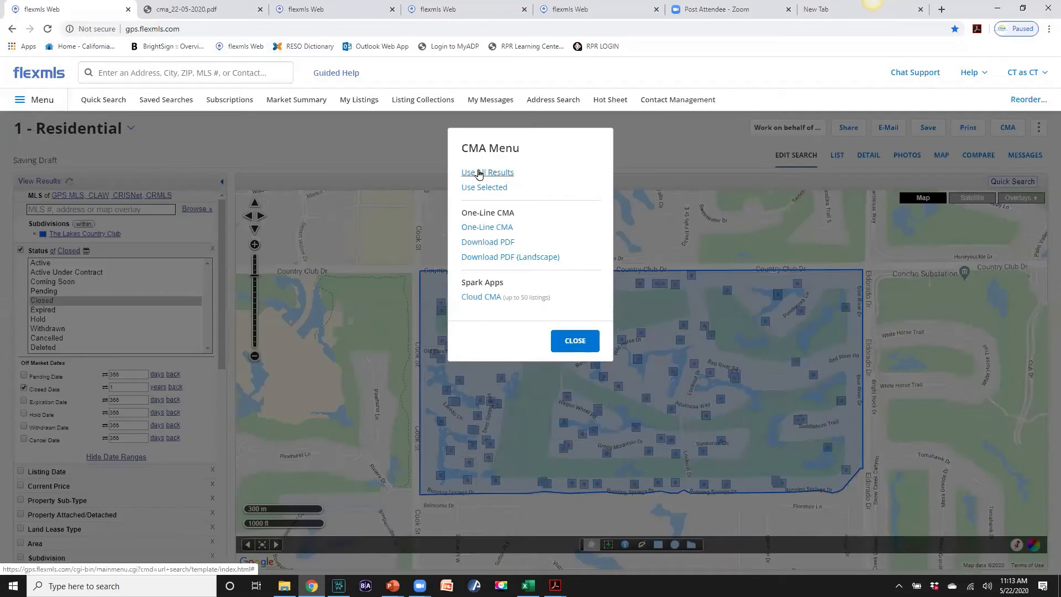
left_click(479, 173)
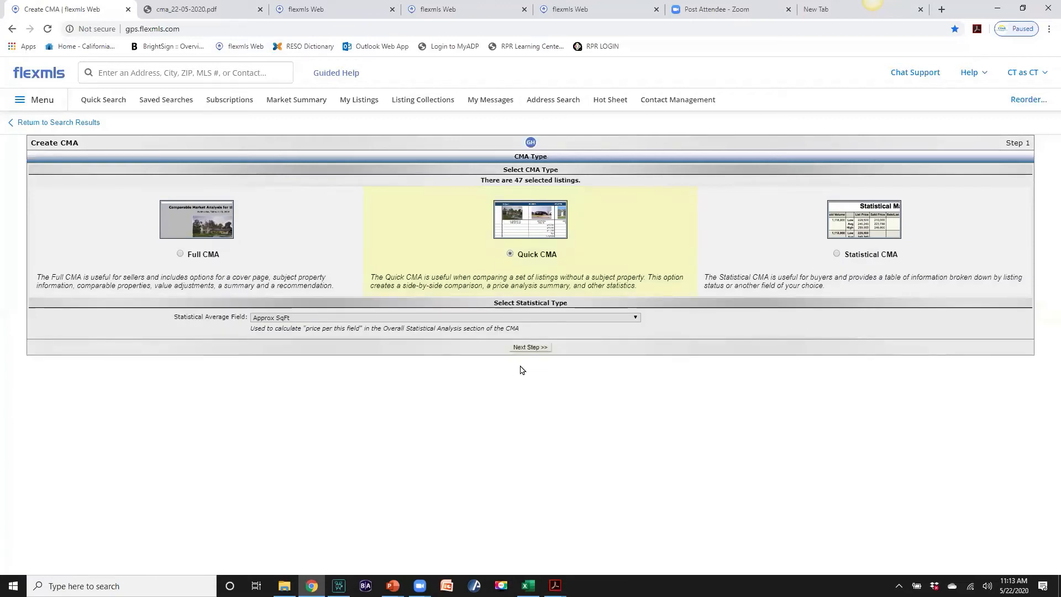
left_click(530, 347)
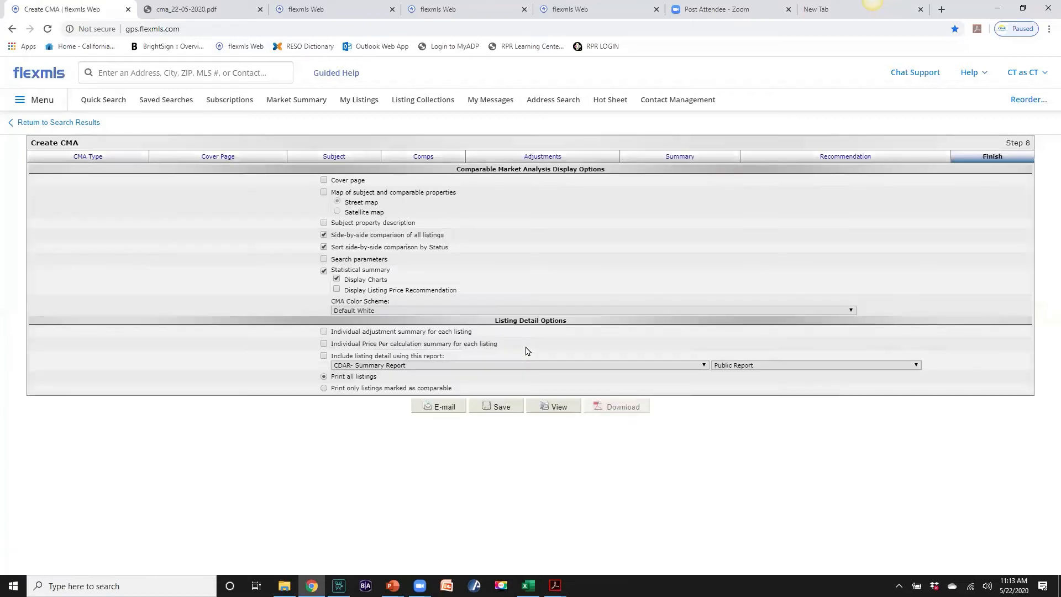
left_click(324, 271)
left_click(324, 247)
View the closed-comparables CMA in a new tab, scroll through it, and go back to Create CMA
left_click(555, 410)
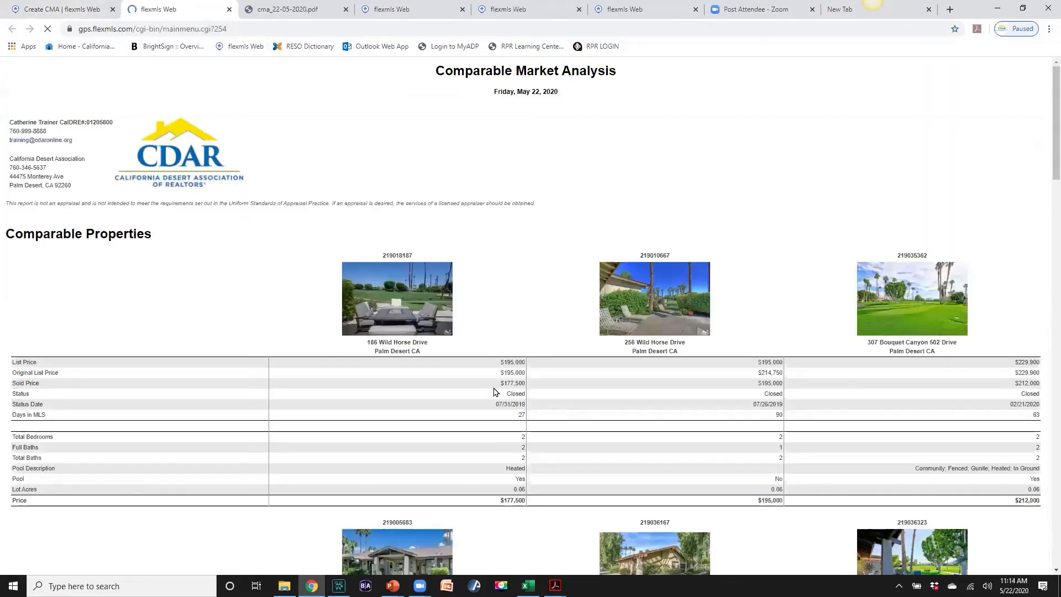
scroll(497, 401, "down", 3)
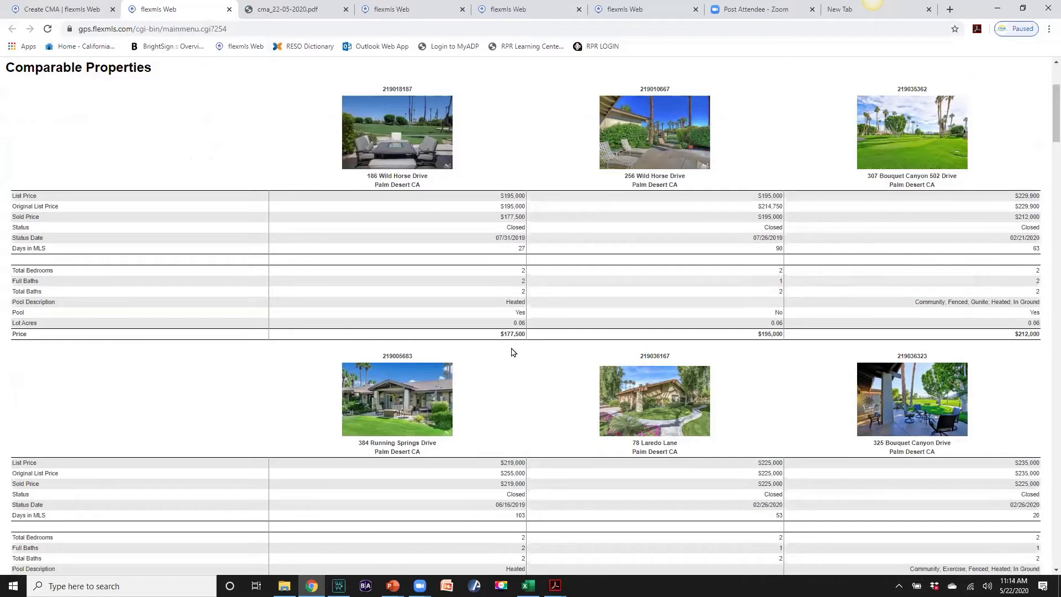
scroll(520, 348, "down", 4)
scroll(522, 346, "down", 20)
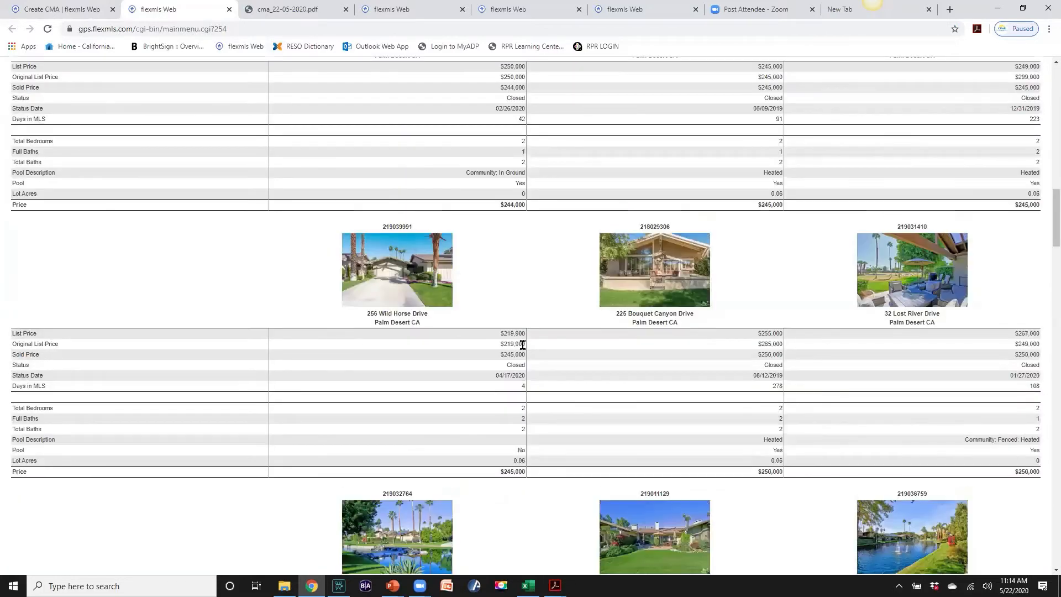
scroll(522, 344, "up", 20)
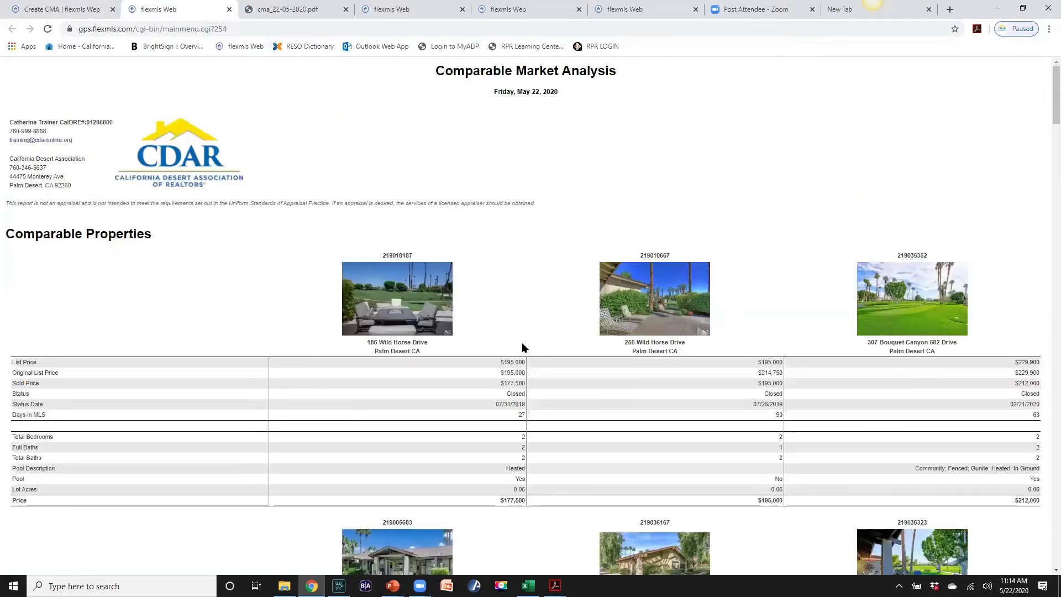
left_click(86, 13)
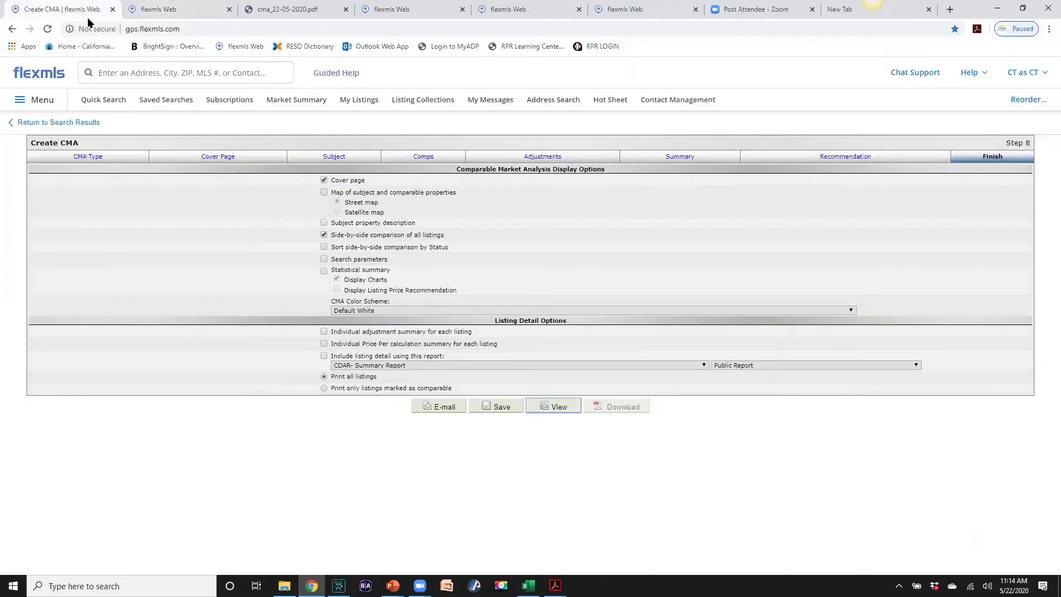
Leave the CMA for the Closed results, then start a new residential Quick Search
left_click(44, 122)
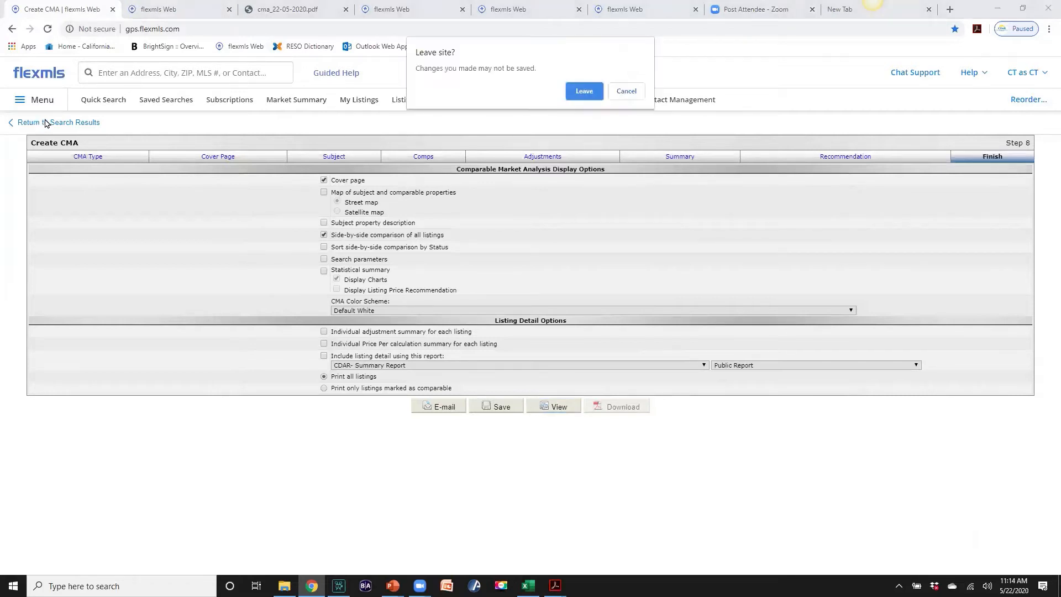
left_click(584, 92)
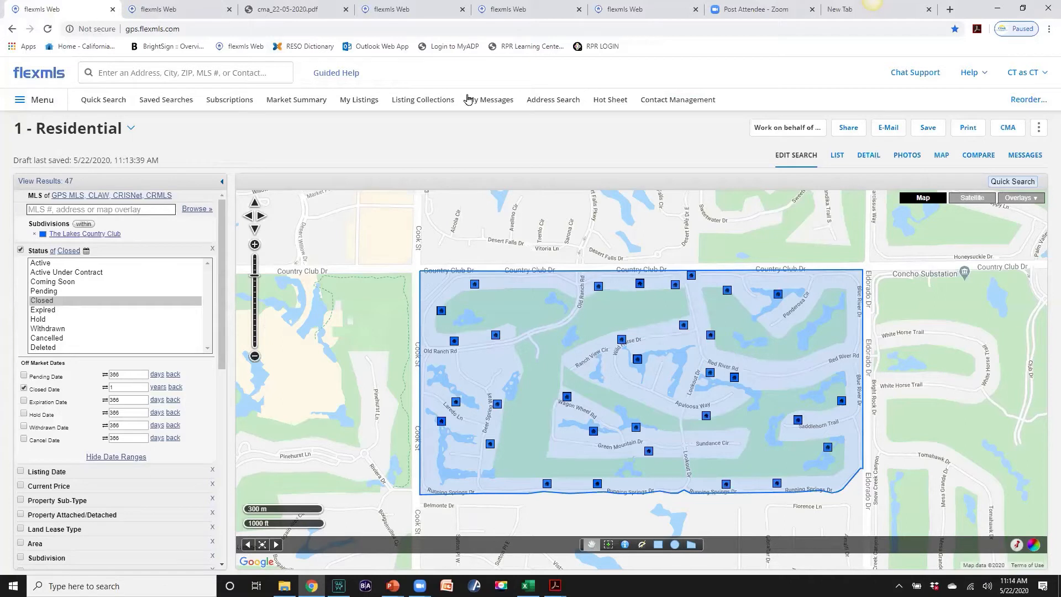
left_click(114, 103)
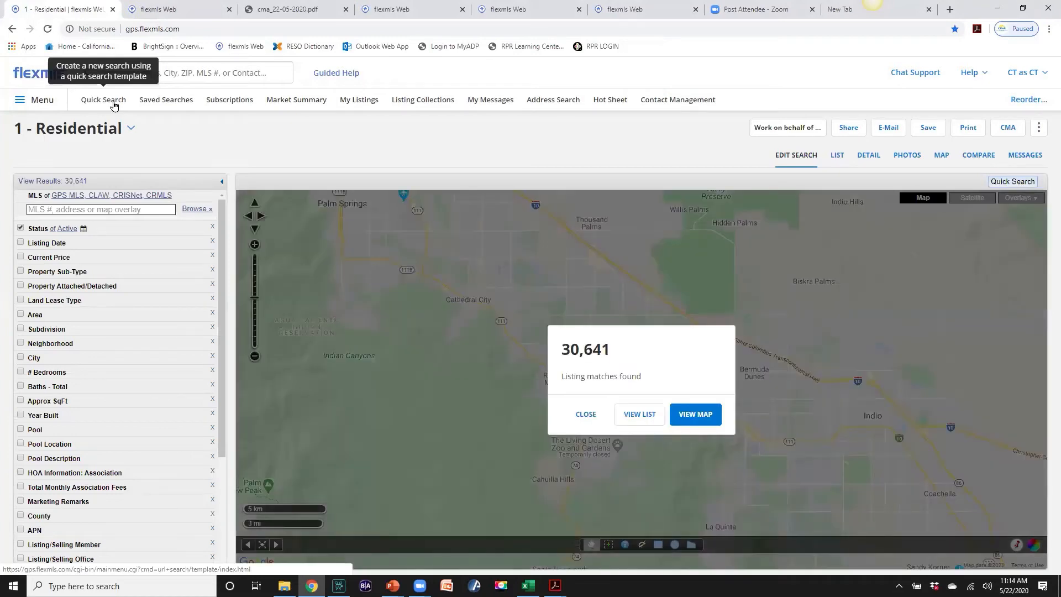
Add The Lakes Country Club as the subdivision criterion, narrowing to 20 listings, and expand Status
left_click(74, 208)
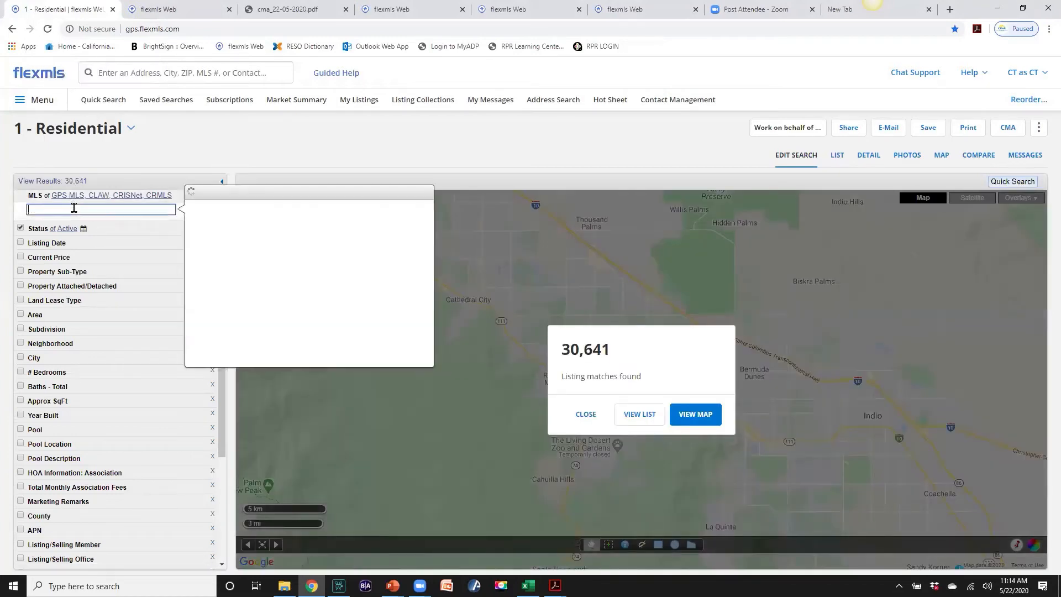
type("The Lakes")
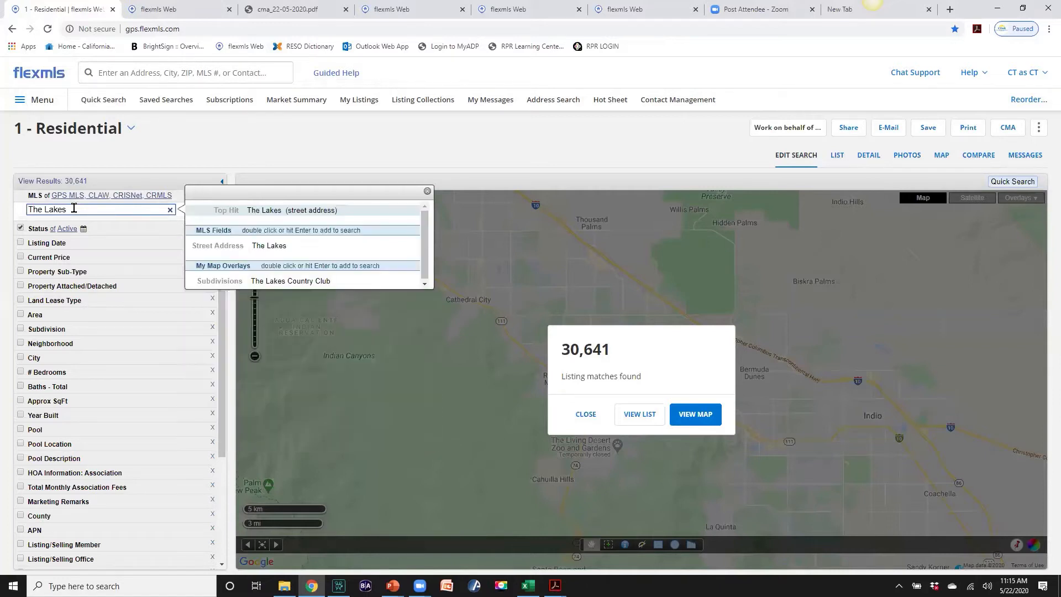
double_click(265, 282)
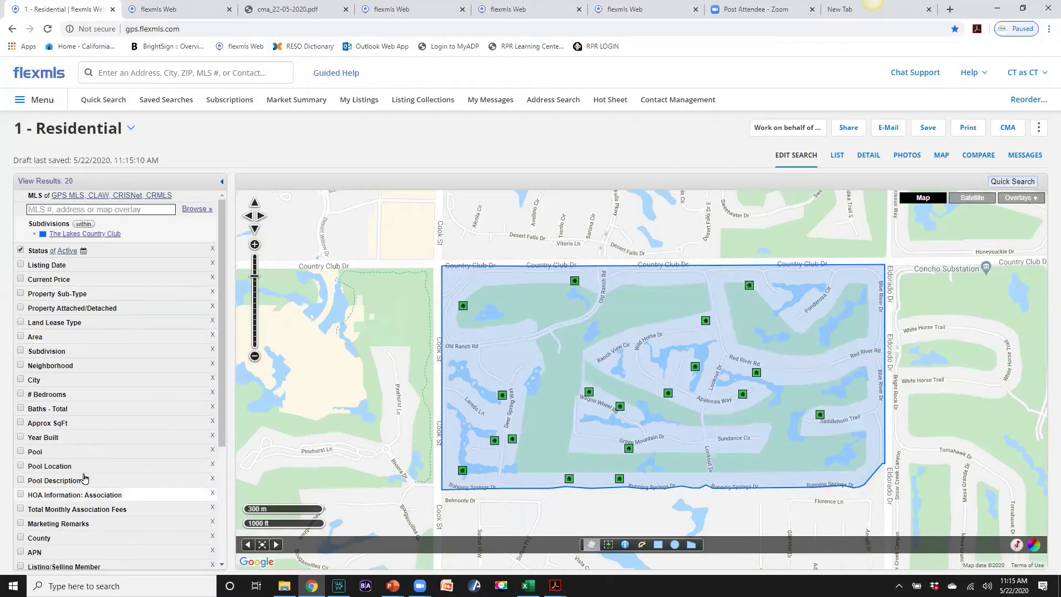
left_click(131, 129)
mouse_move(136, 159)
left_mouse_down()
mouse_move(137, 232)
mouse_move(138, 159)
left_mouse_up()
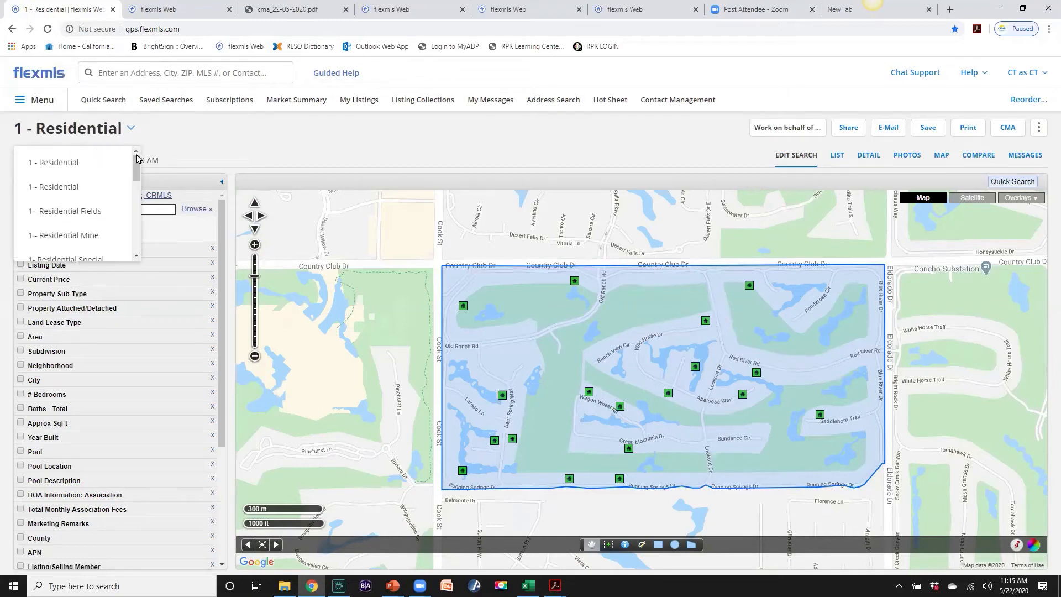
left_click(168, 134)
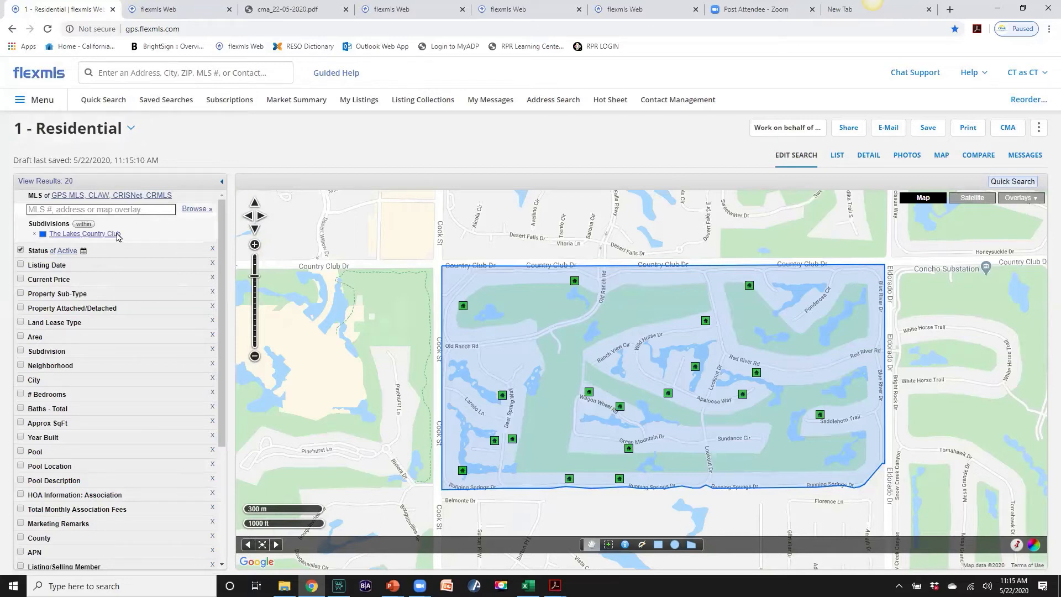
left_click(40, 253)
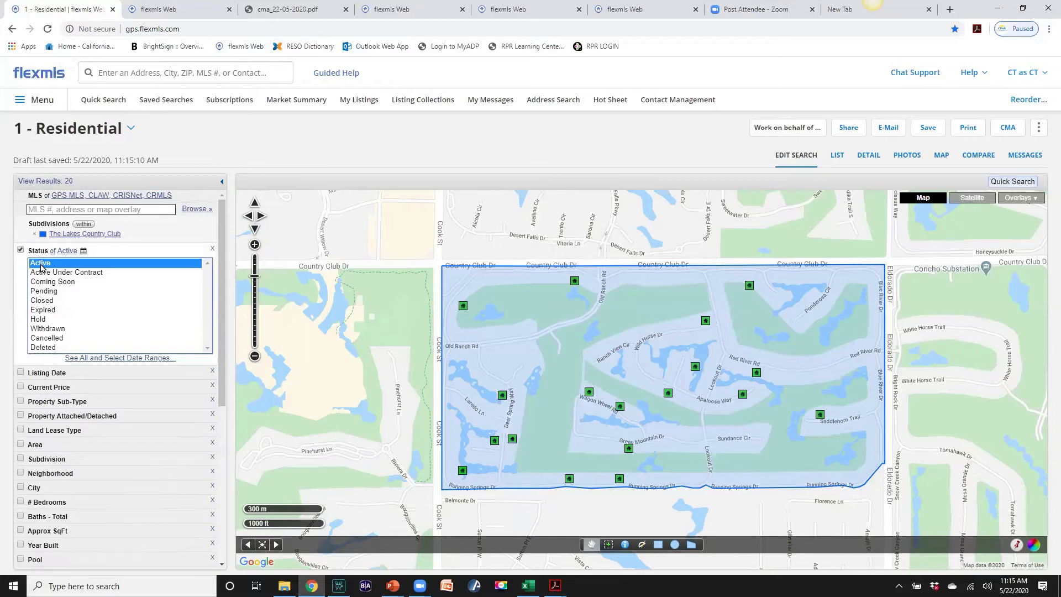
Add Active Under Contract, Pending and Closed to the Active status selection
left_click(48, 272, "ctrl")
left_click(44, 292, "ctrl")
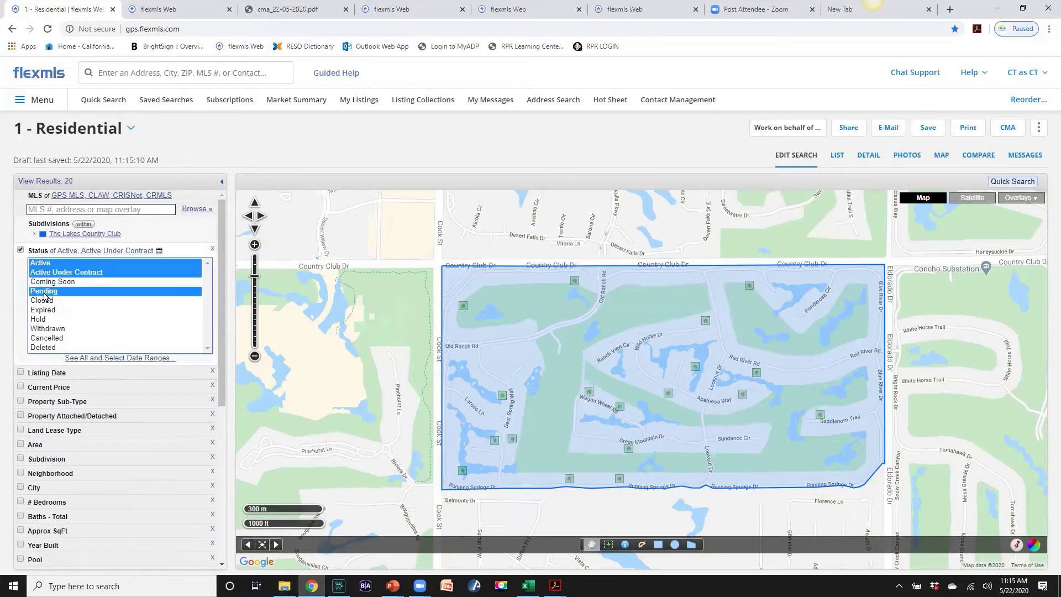
left_click(44, 300, "ctrl")
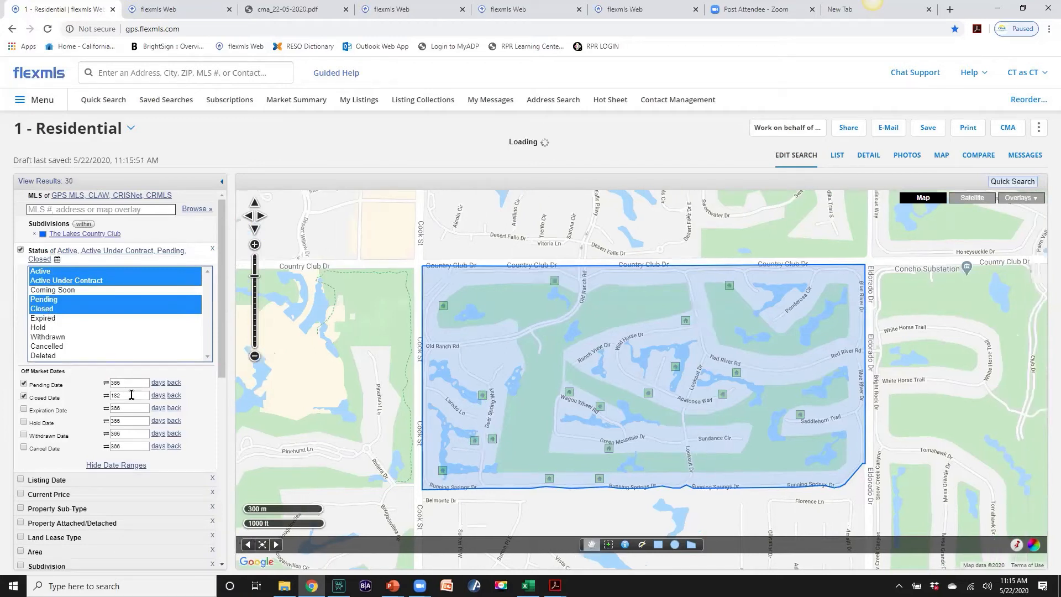
Set the Pending Date range to within the past 1 year
left_click(158, 383)
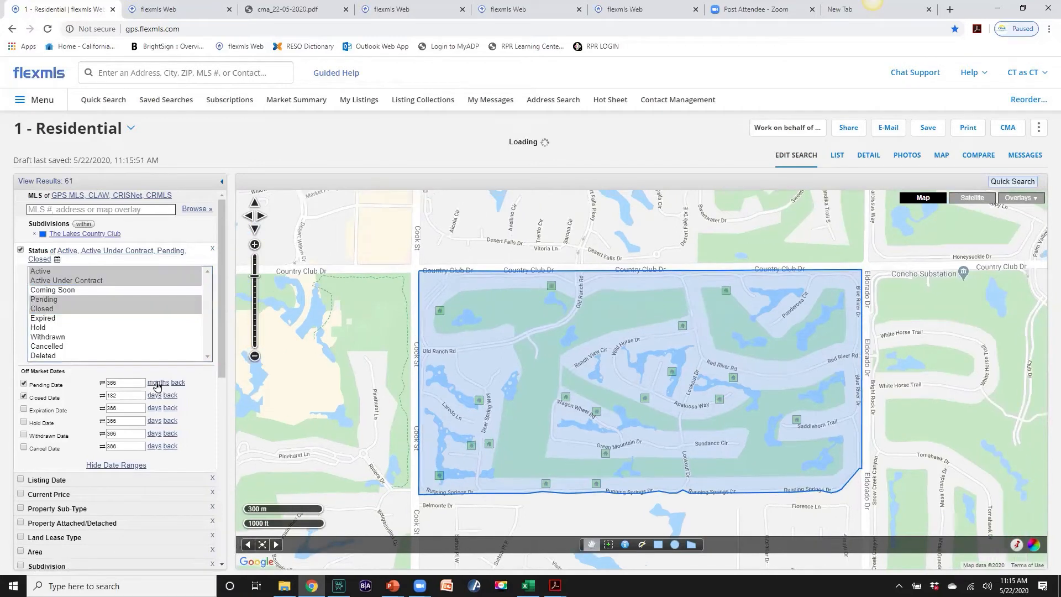
left_click(158, 383)
double_click(122, 382)
type("1")
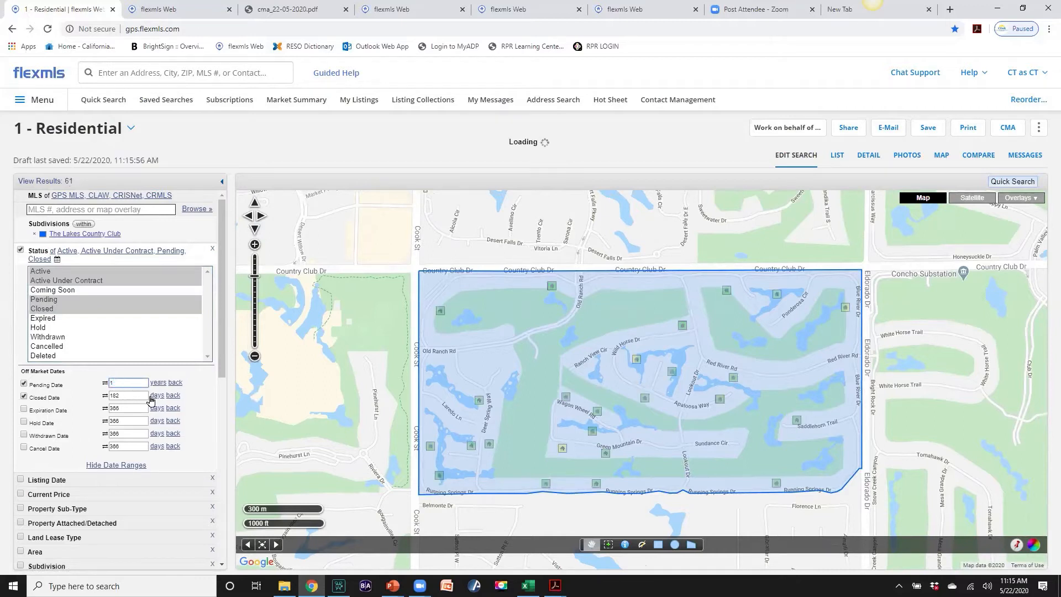
Change the Closed Date range from 182 days to 1 year, bringing results to 97
left_click(156, 396)
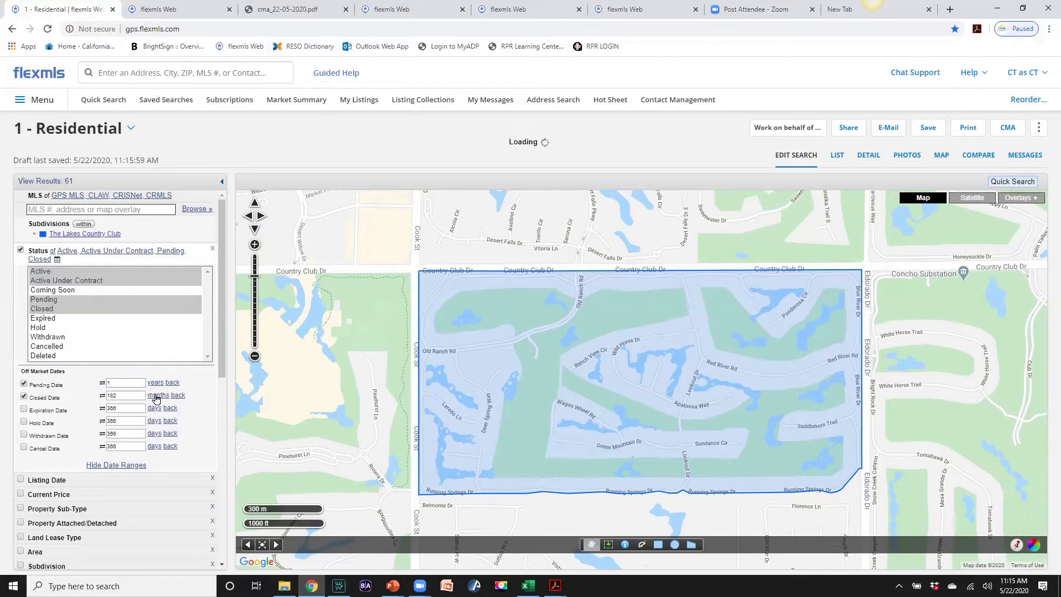
left_click(156, 395)
left_click(128, 395)
left_click_drag(128, 395, 106, 397)
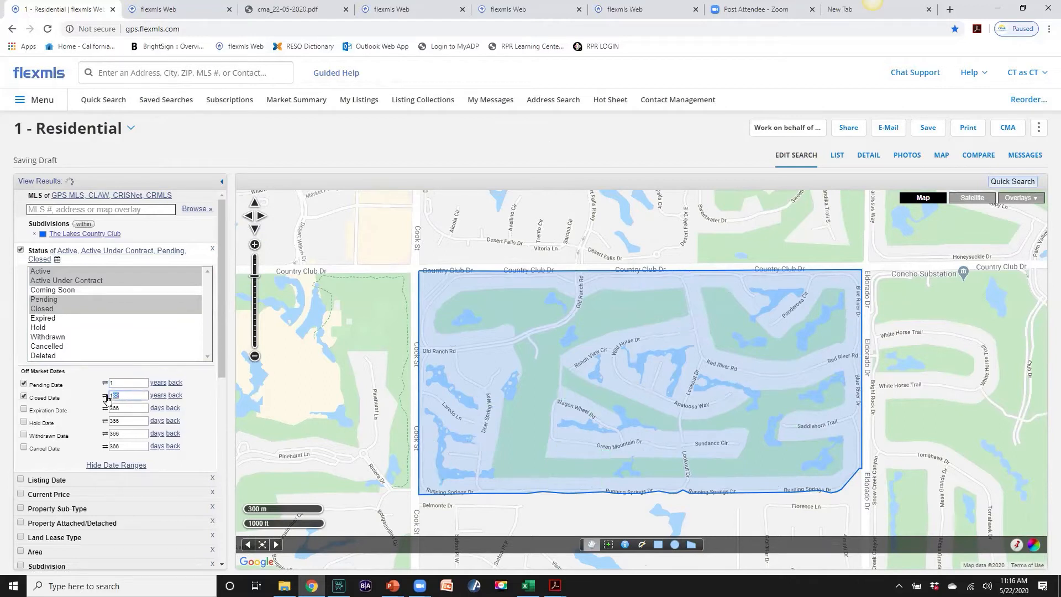
type("1")
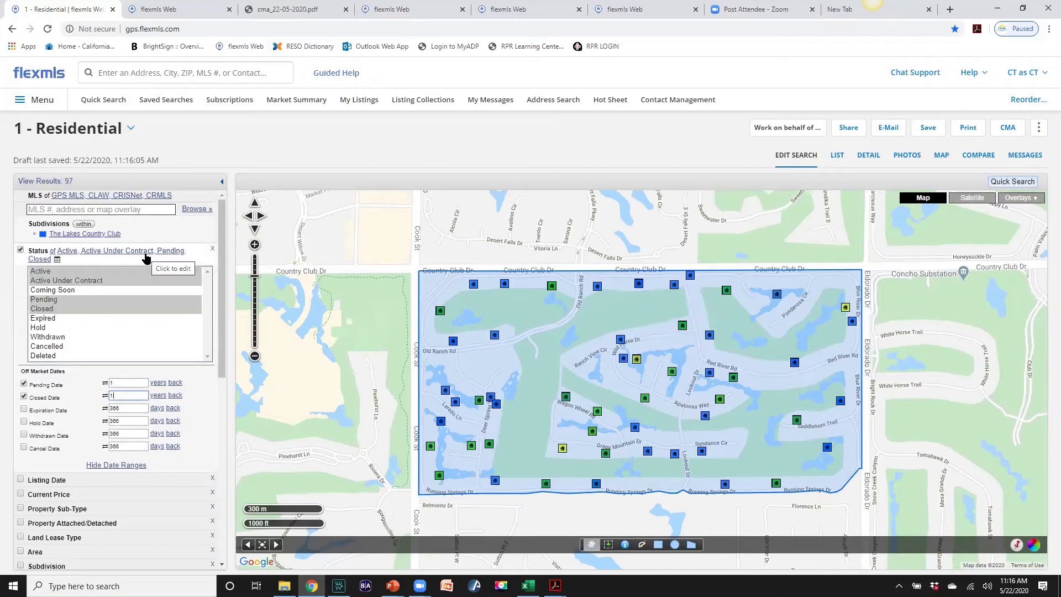
scroll(147, 257, "down", 4)
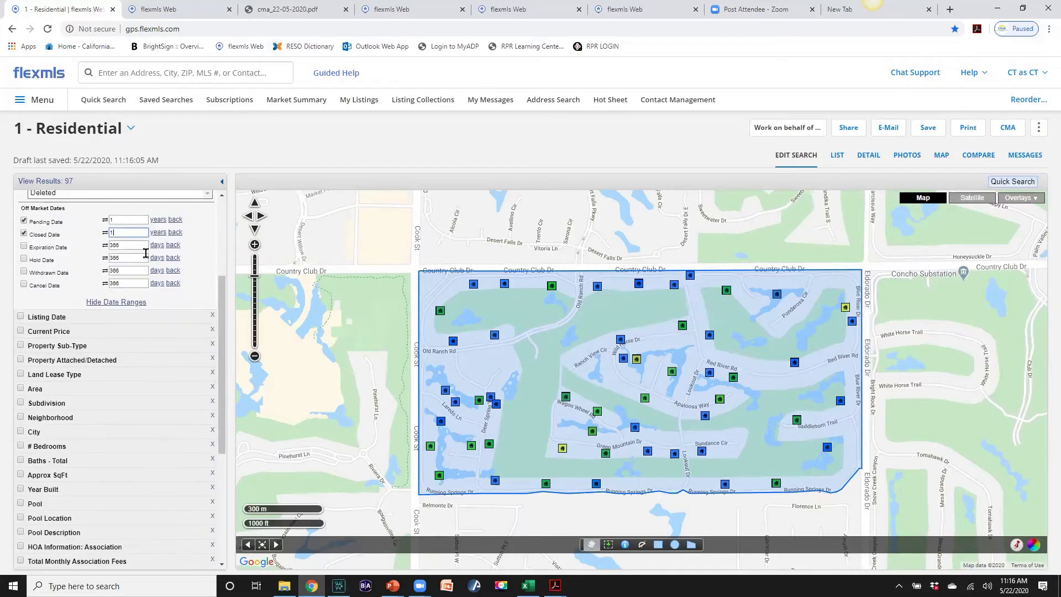
scroll(147, 258, "down", 2)
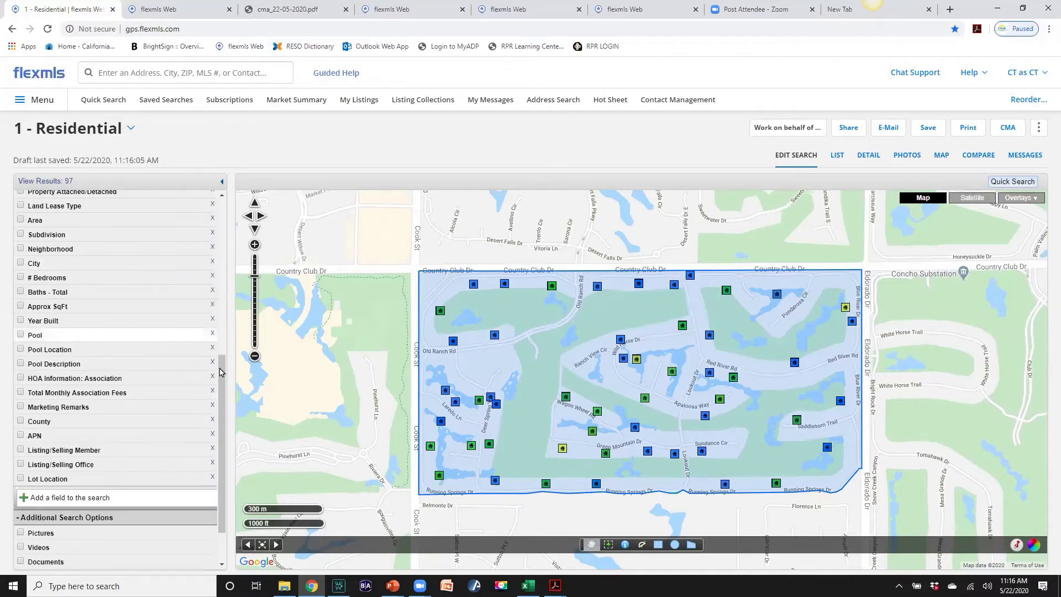
left_click_drag(220, 372, 220, 215)
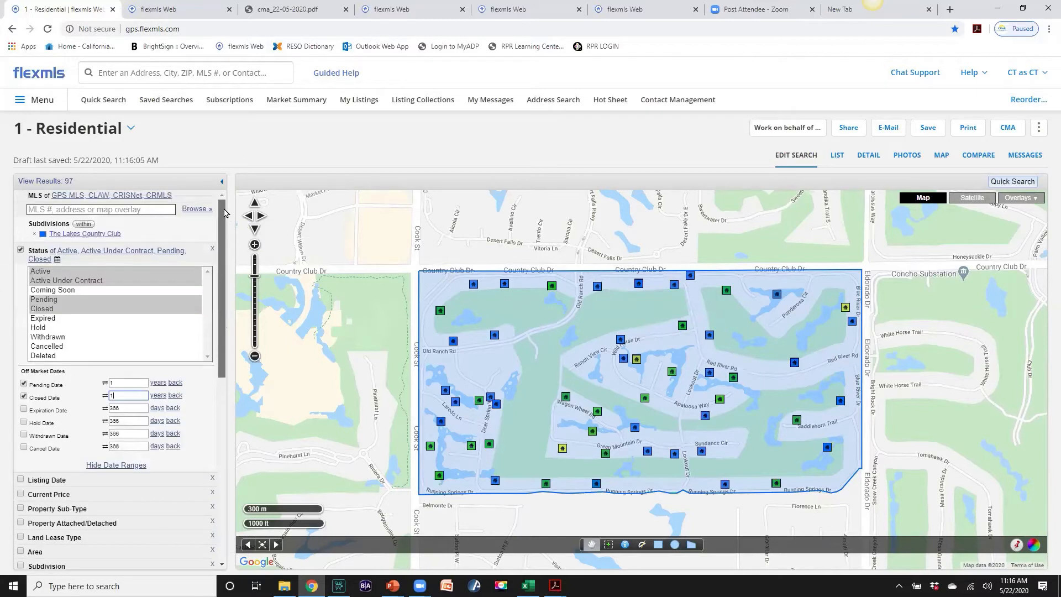
left_click_drag(222, 285, 222, 237)
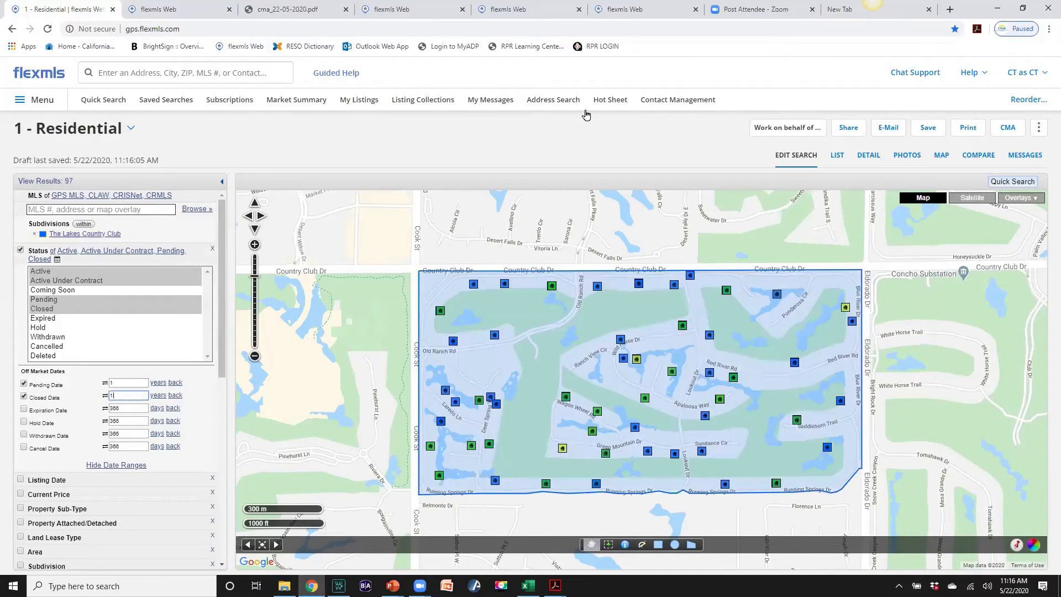
Choose a Statistical CMA for all 97 results and continue to its settings page
left_click(1006, 129)
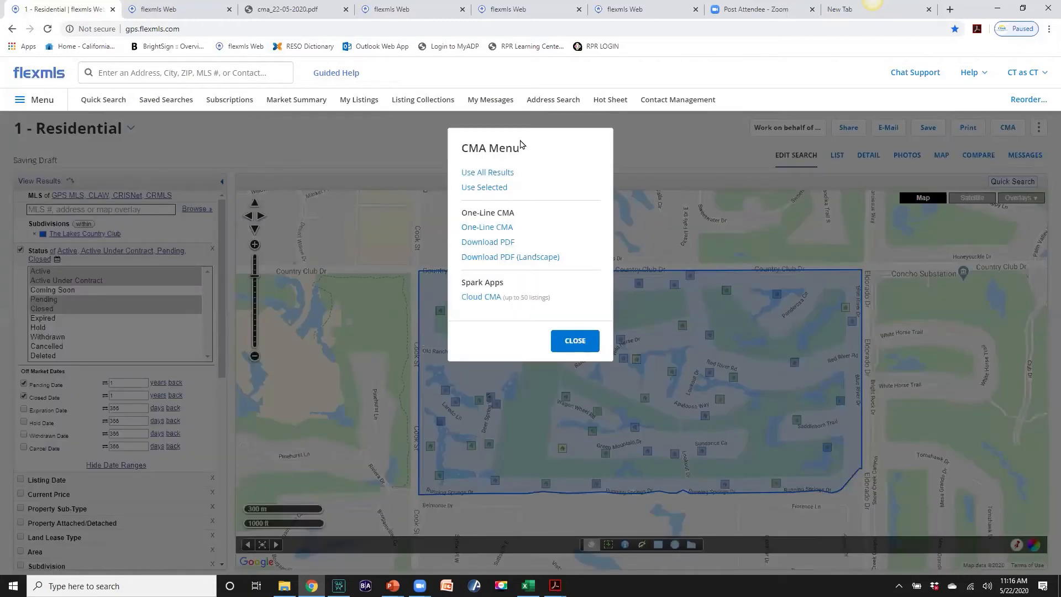
left_click(501, 173)
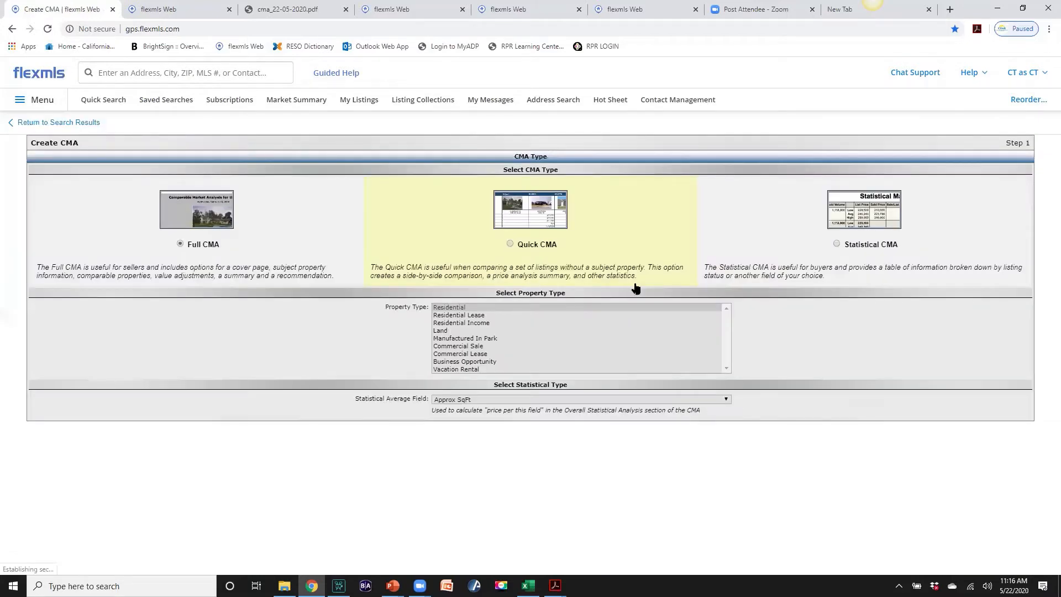
left_click(837, 245)
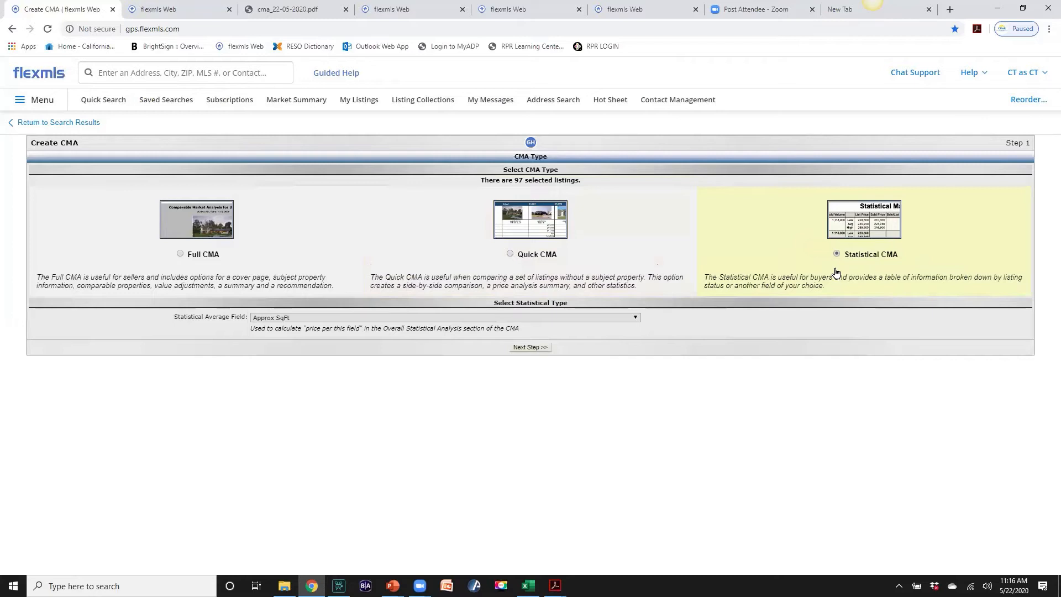
left_click(530, 348)
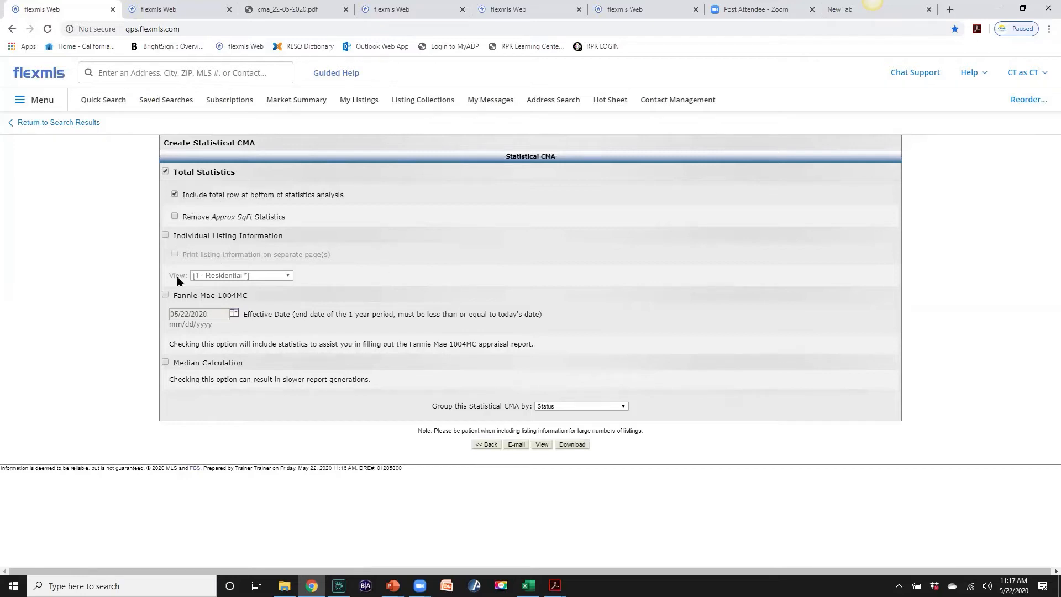
Enable Median Calculation and leave the Statistical CMA grouped by Status
left_click(165, 363)
left_click(625, 408)
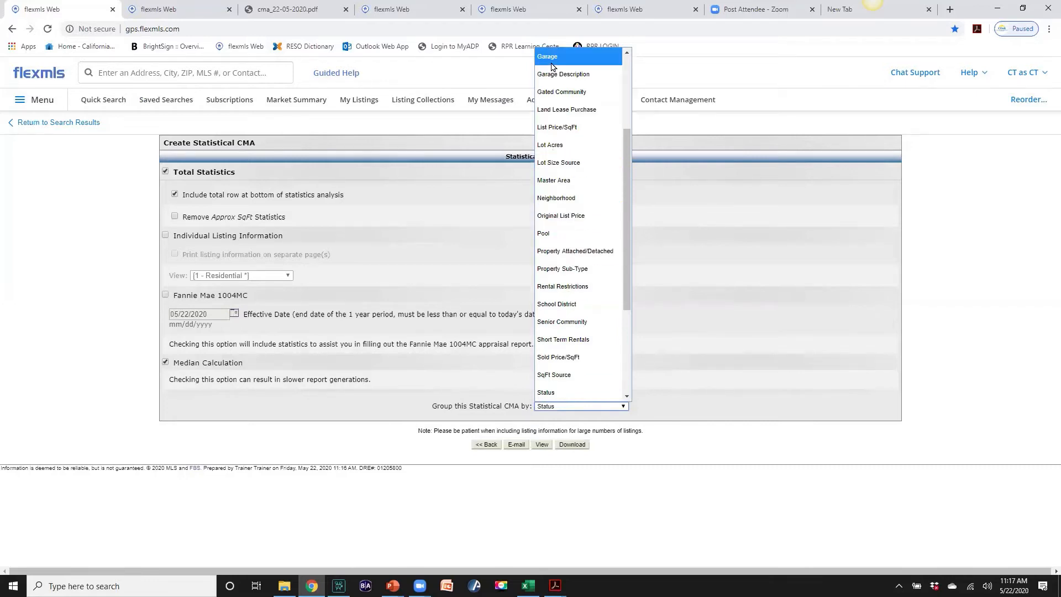
left_click_drag(628, 161, 617, 100)
scroll(618, 100, "up", 1)
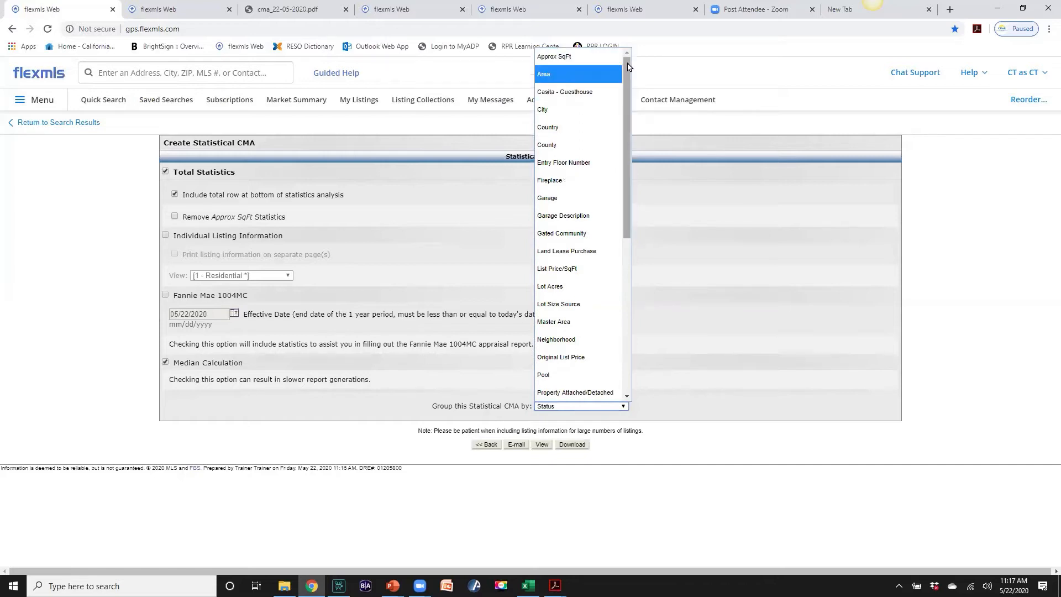
scroll(628, 67, "down", 3)
scroll(623, 70, "up", 3)
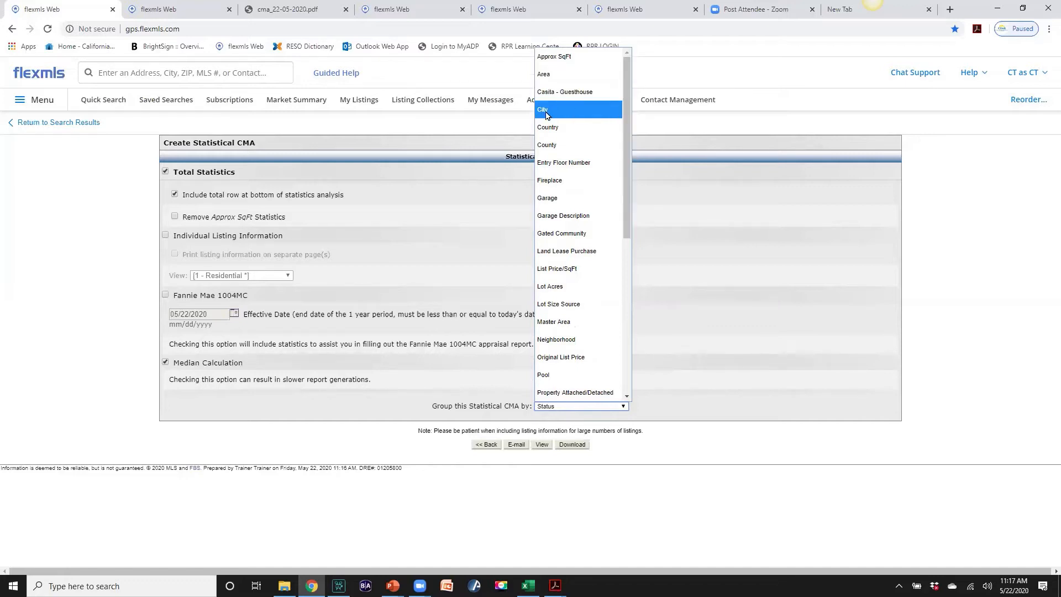
scroll(622, 142, "down", 1)
scroll(622, 142, "down", 1)
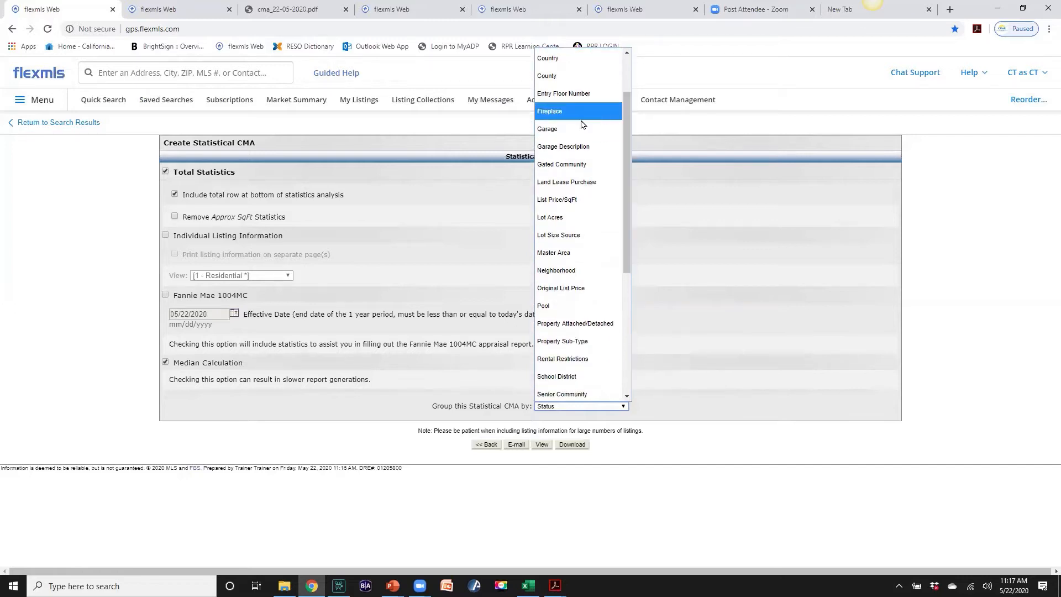
left_click_drag(629, 191, 624, 340)
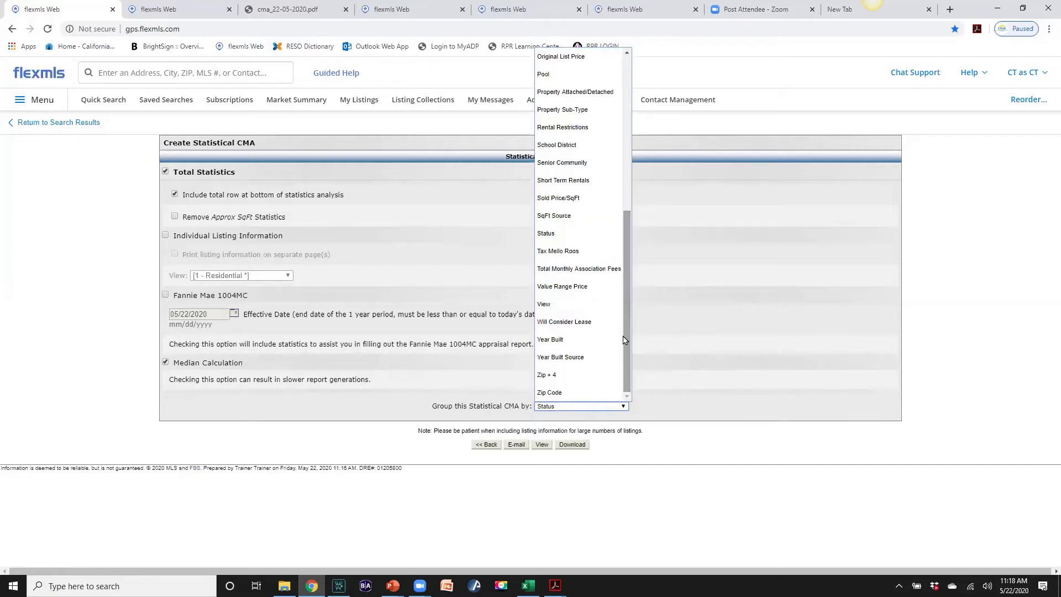
left_click(605, 406)
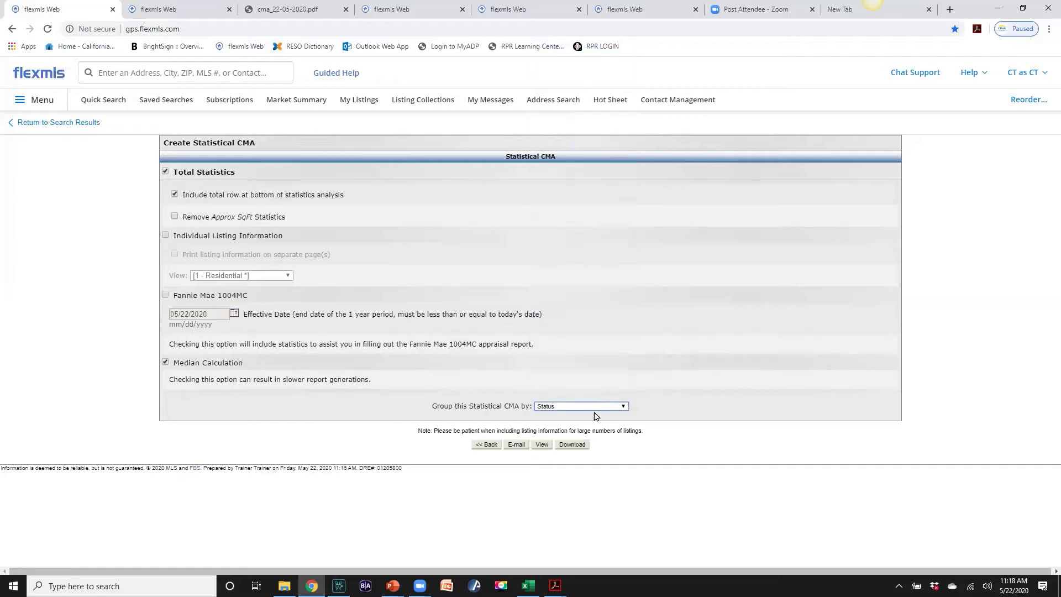
left_click(542, 444)
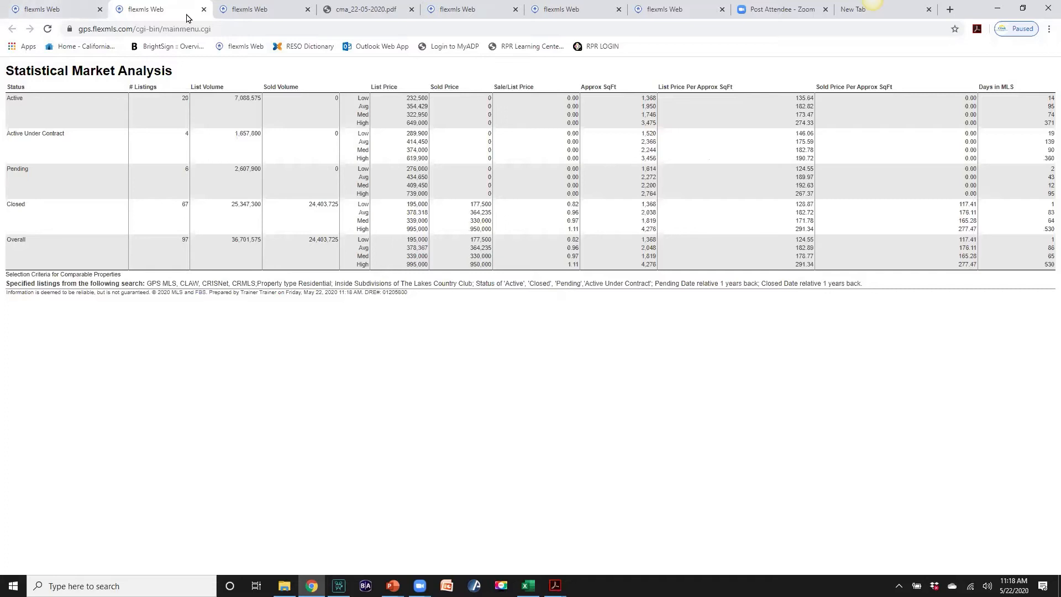
left_click(204, 9)
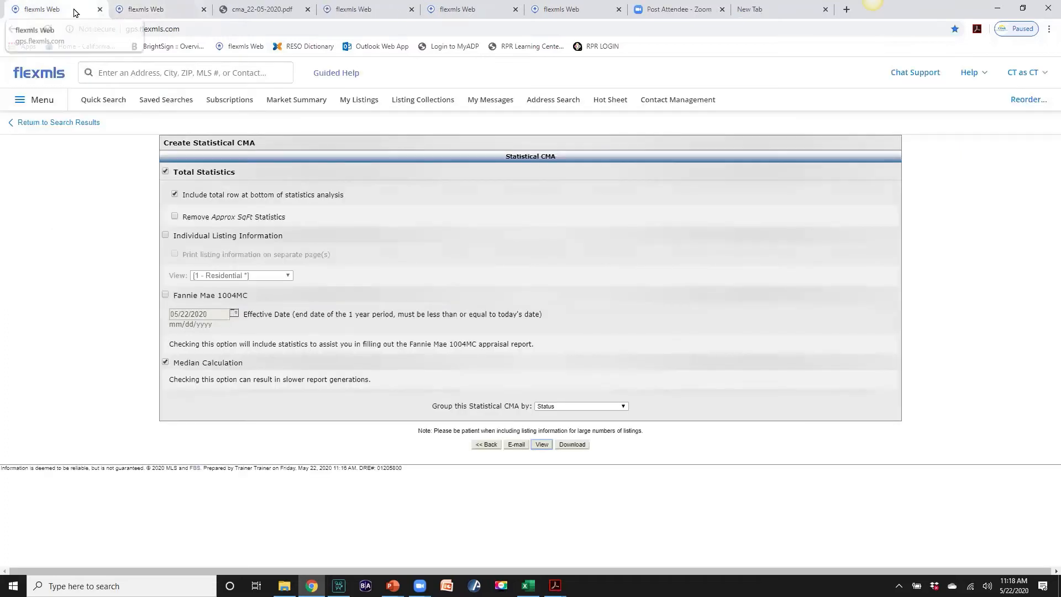
Start a new search filtered to The Lakes Country Club subdivision
left_click(98, 103)
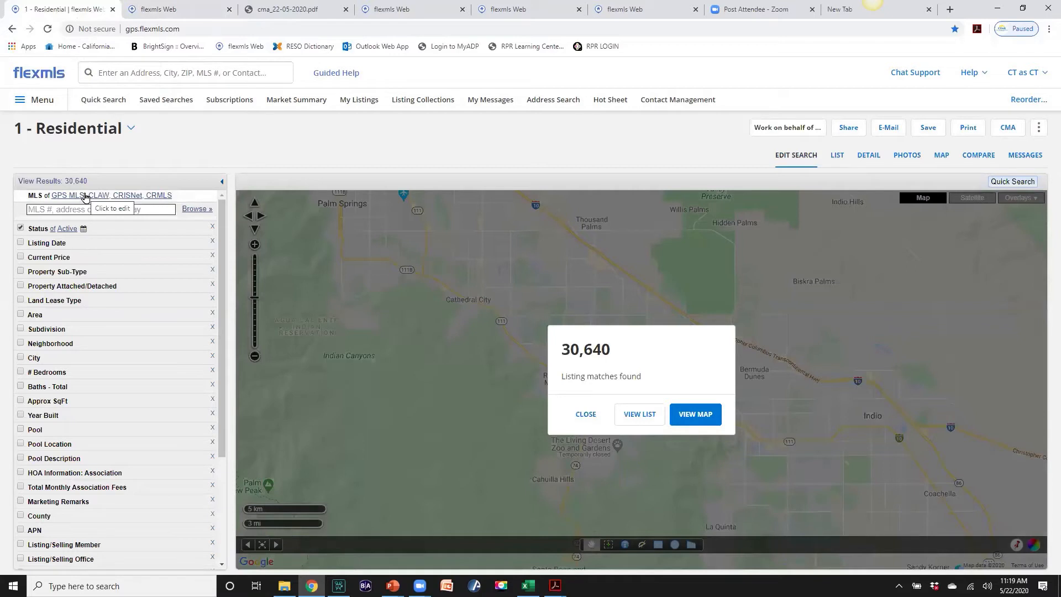
left_click(75, 209)
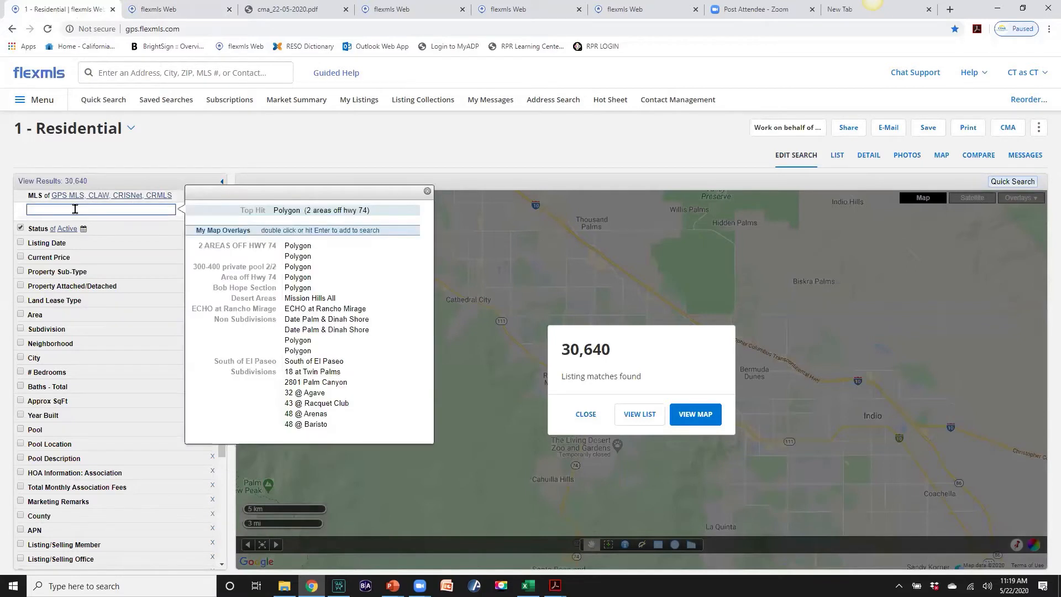
type("the lak")
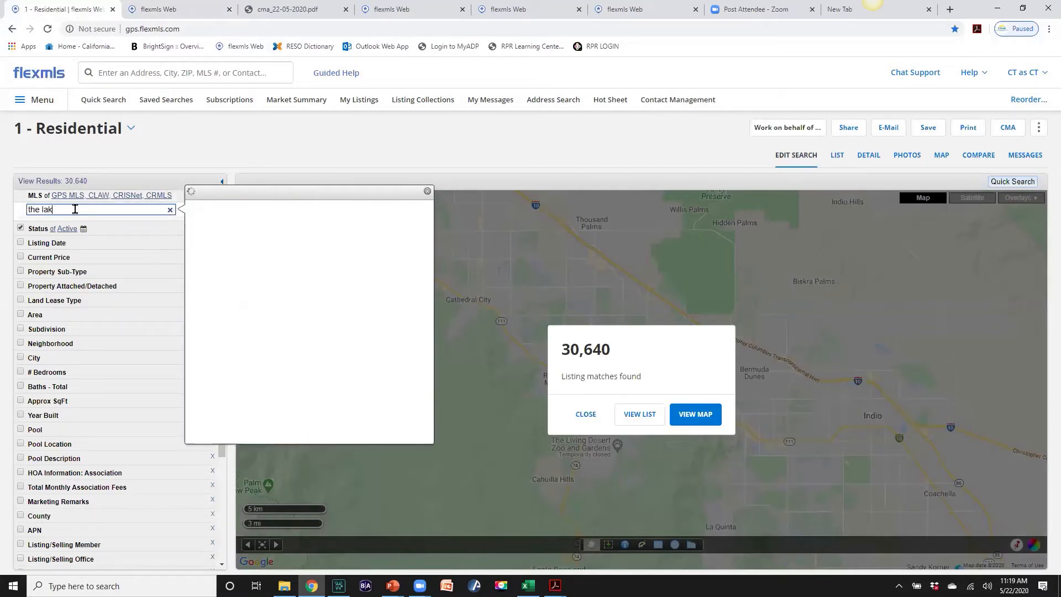
type("es")
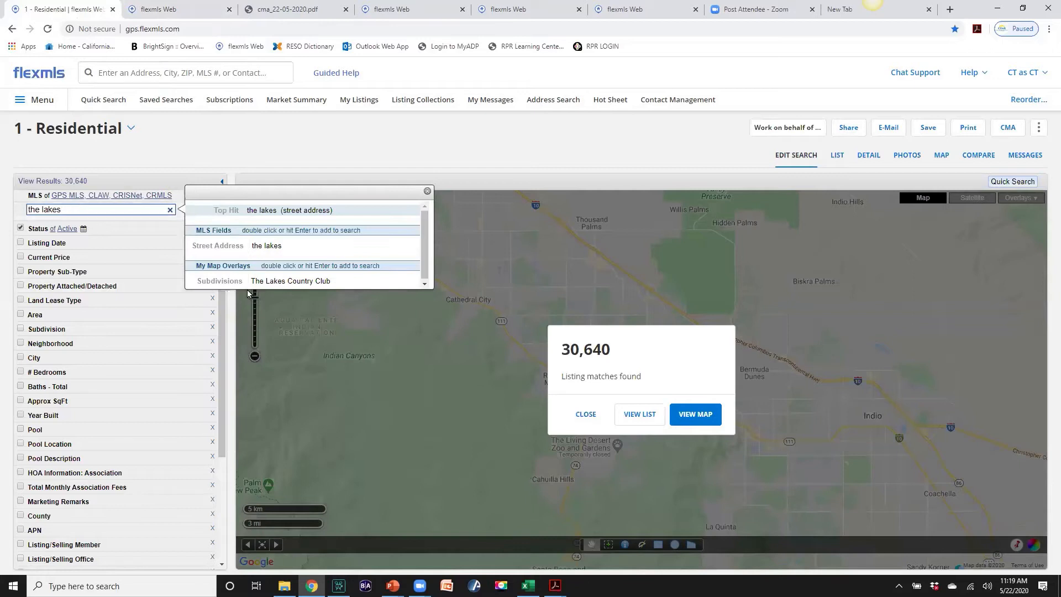
double_click(260, 281)
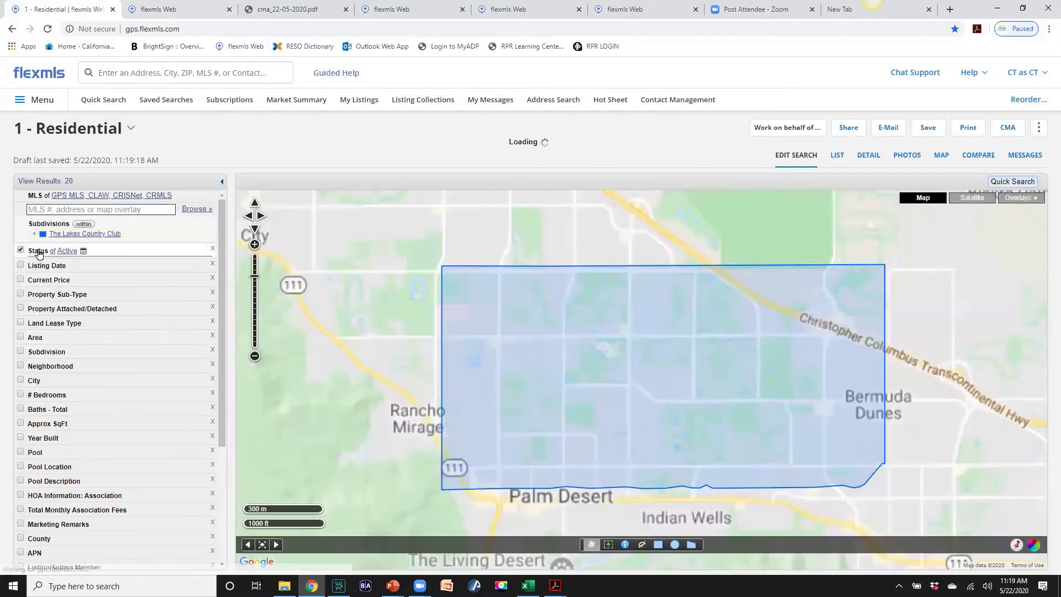
Restrict to Closed listings closed within the past 1 year and bring up the CMA options
left_click(38, 252)
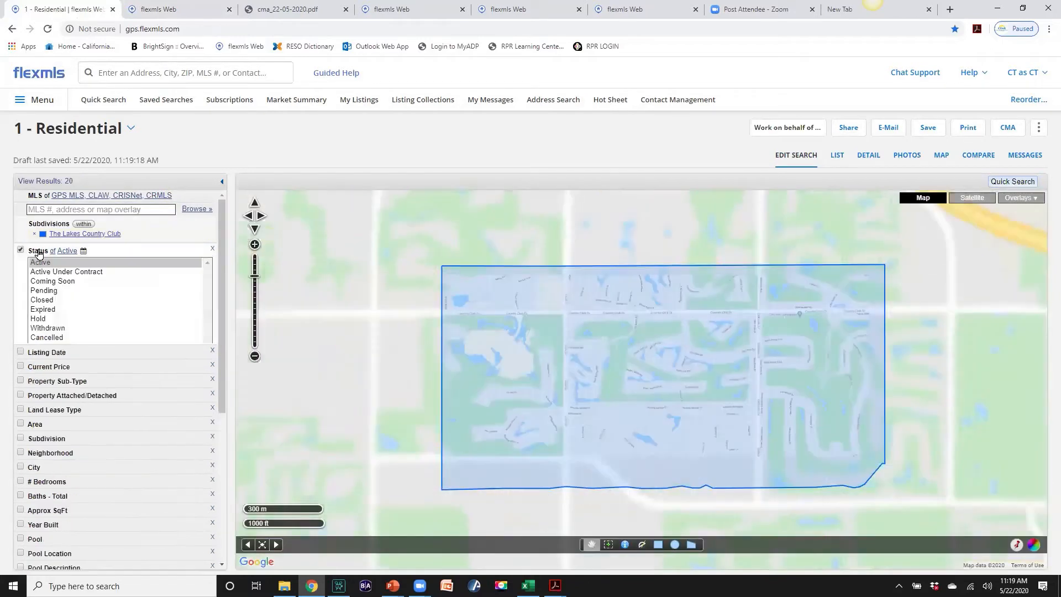
left_click(42, 300)
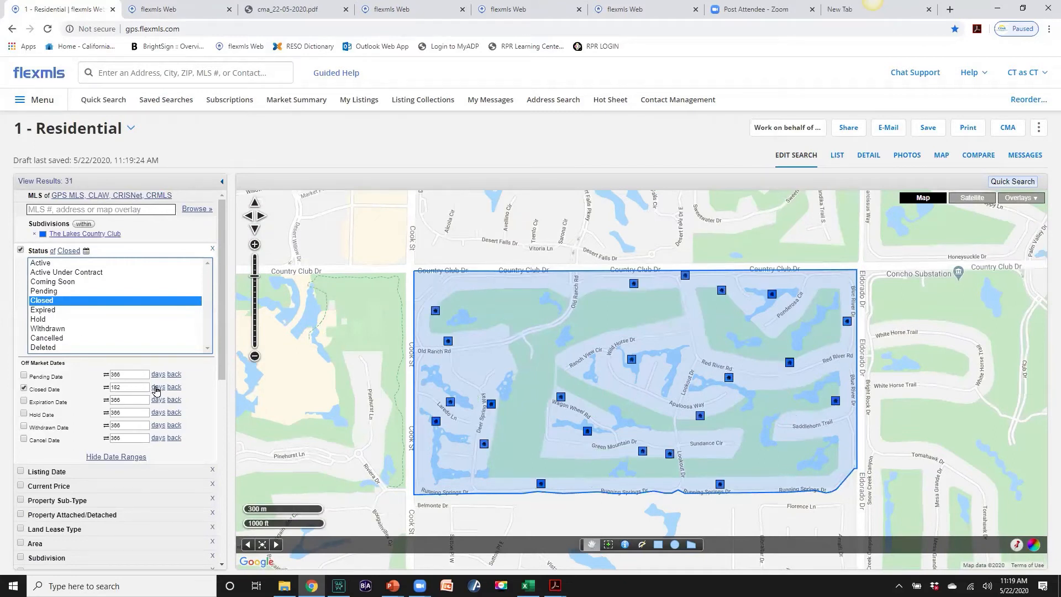
left_click(156, 389)
left_click(156, 389)
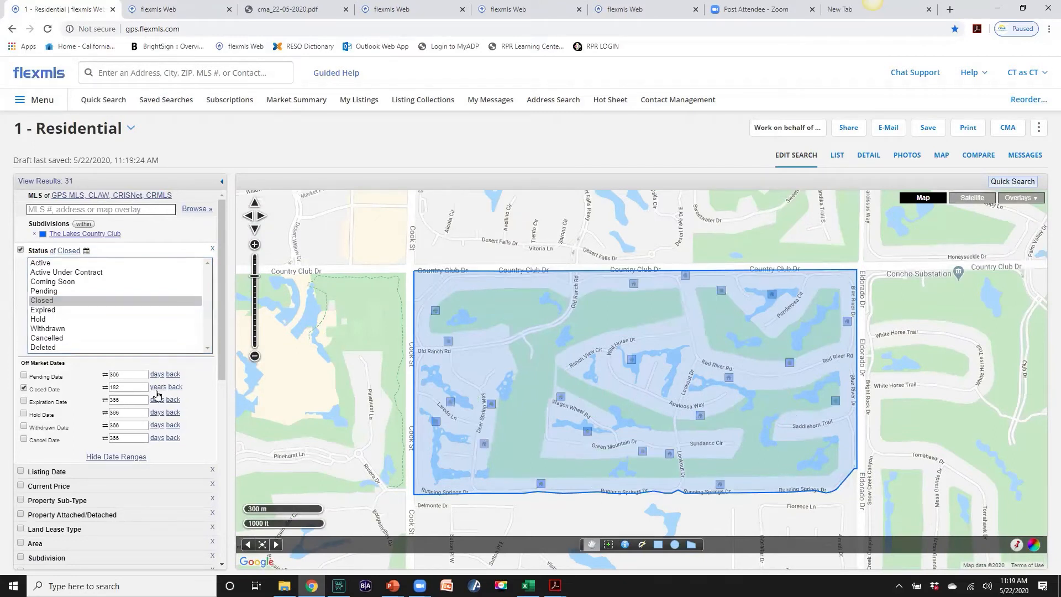
left_click(115, 387)
type("1")
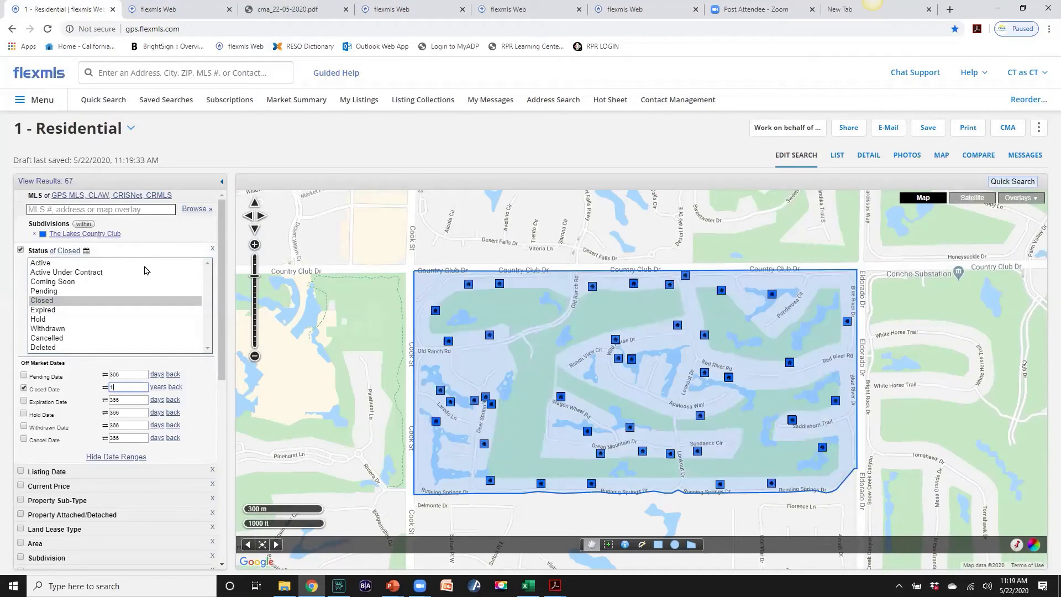
left_click(1008, 131)
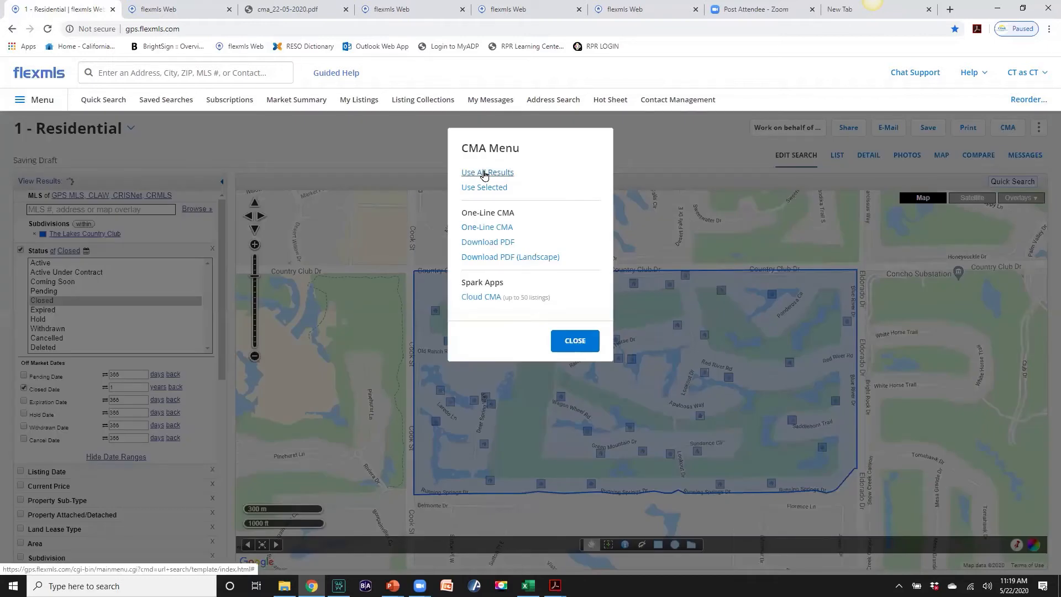
Generate a Statistical CMA with medians from all 67 results, then return to the search results
left_click(485, 173)
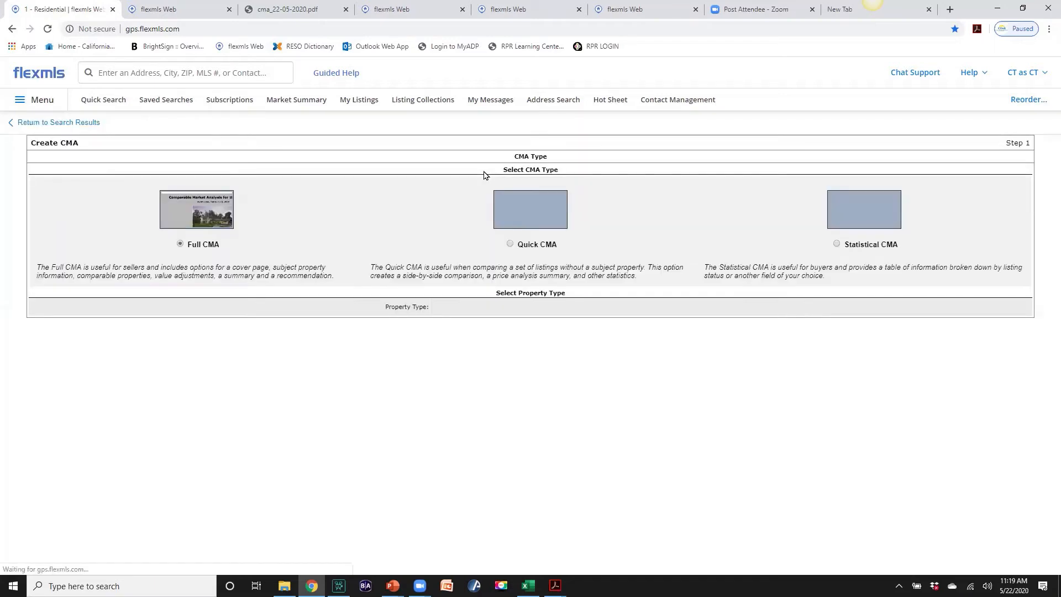
left_click(837, 253)
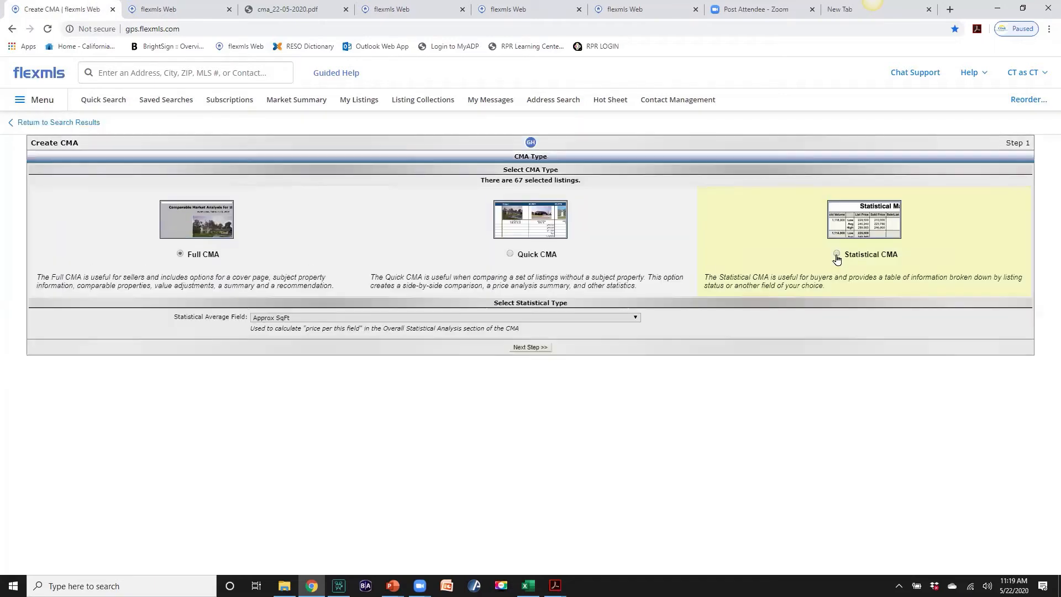
left_click(524, 347)
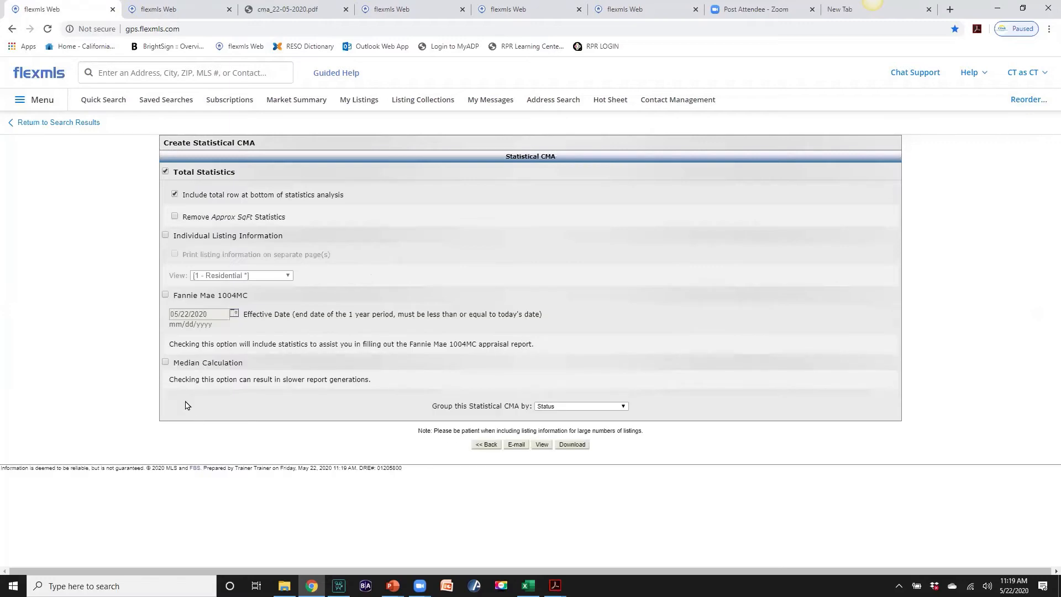
left_click(164, 364)
left_click(542, 444)
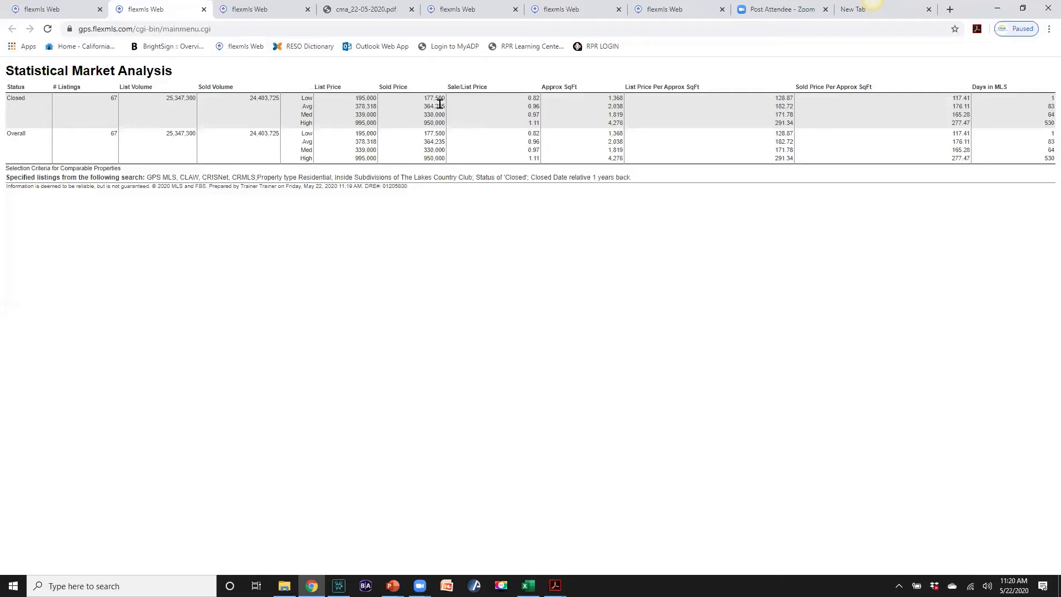
left_click(59, 12)
left_click(46, 123)
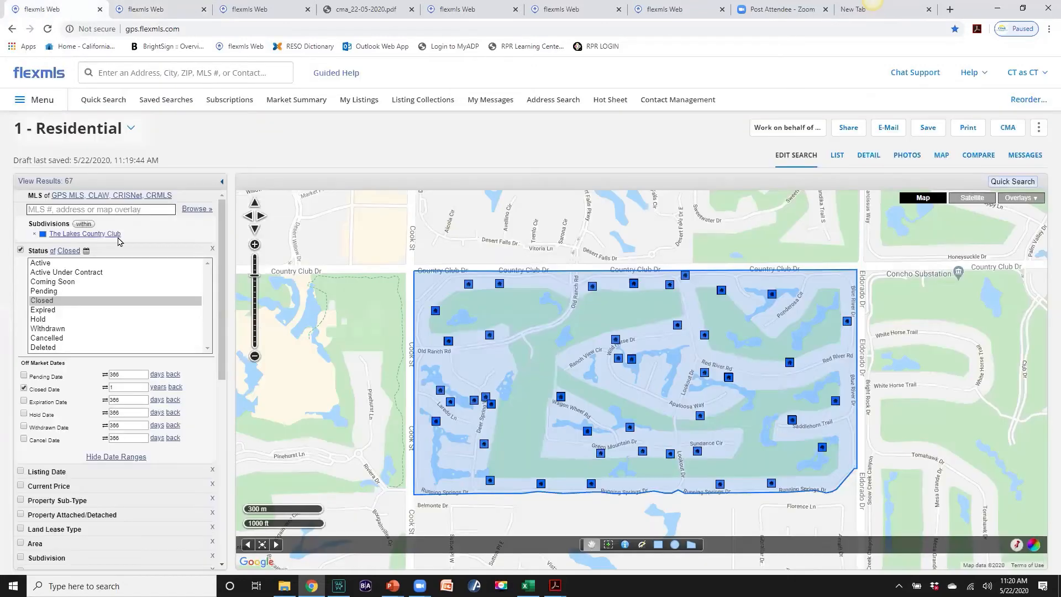
scroll(143, 366, "down", 3)
Set the Approx SqFt range to 1700 minimum and 1800 maximum
scroll(143, 366, "down", 1)
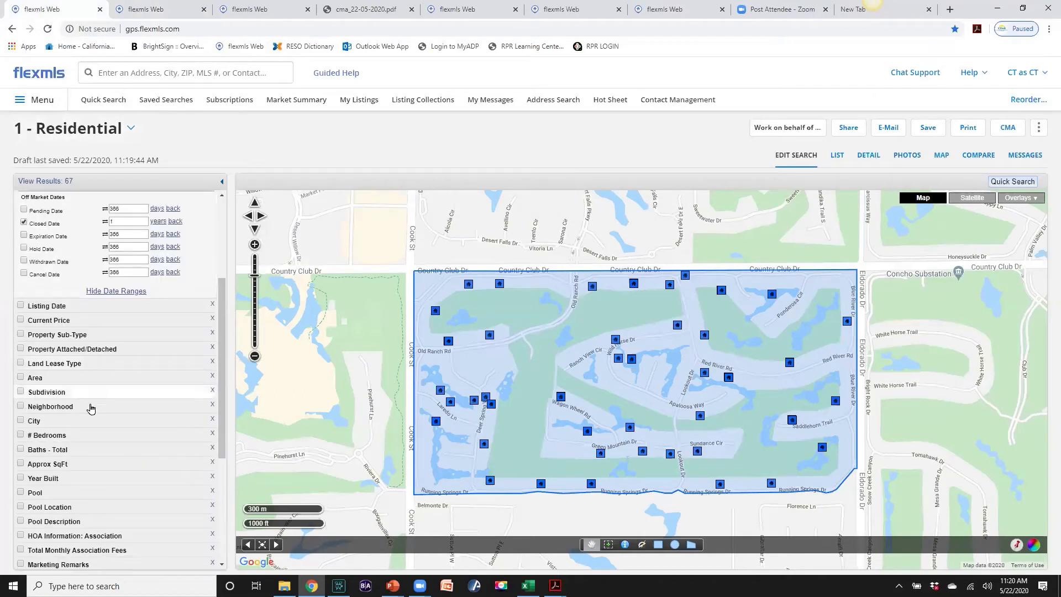
left_click(32, 468)
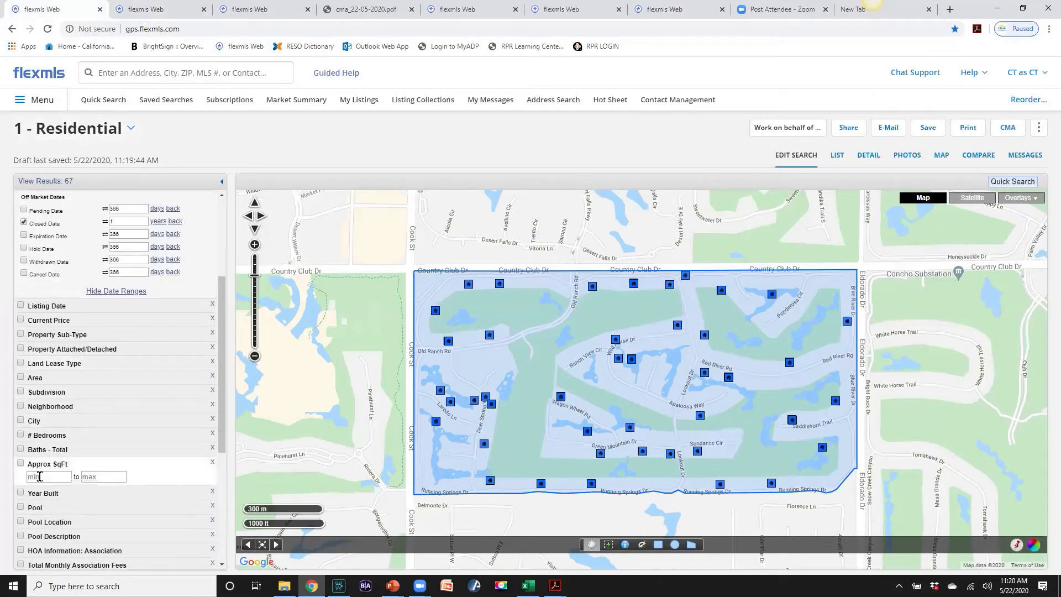
type("1700")
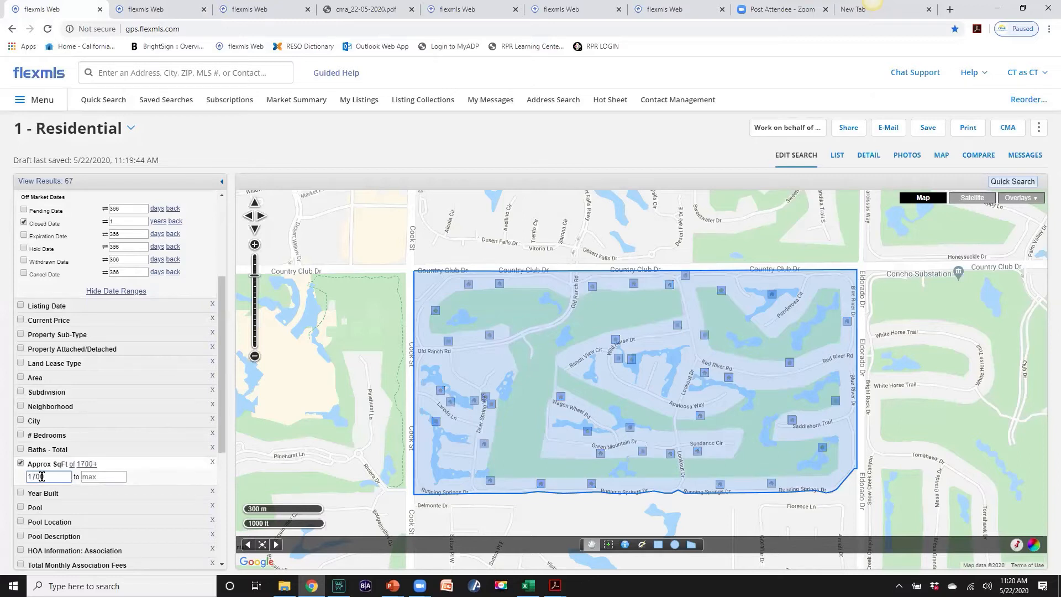
left_click(86, 479)
type("1800")
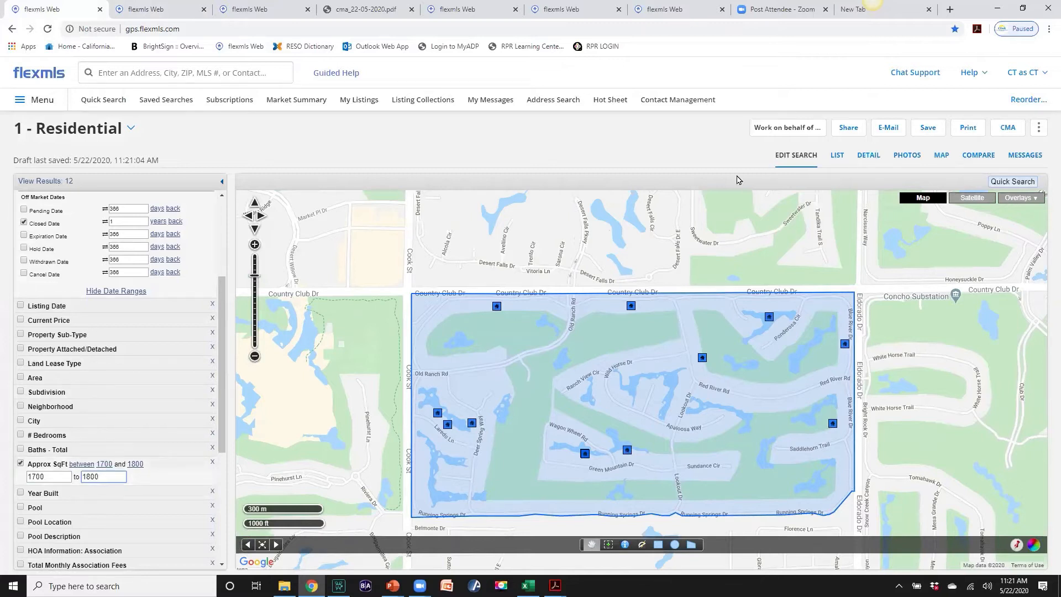
Run a Statistical CMA with medians on all 12 results, then go back to the search tab
left_click(1009, 127)
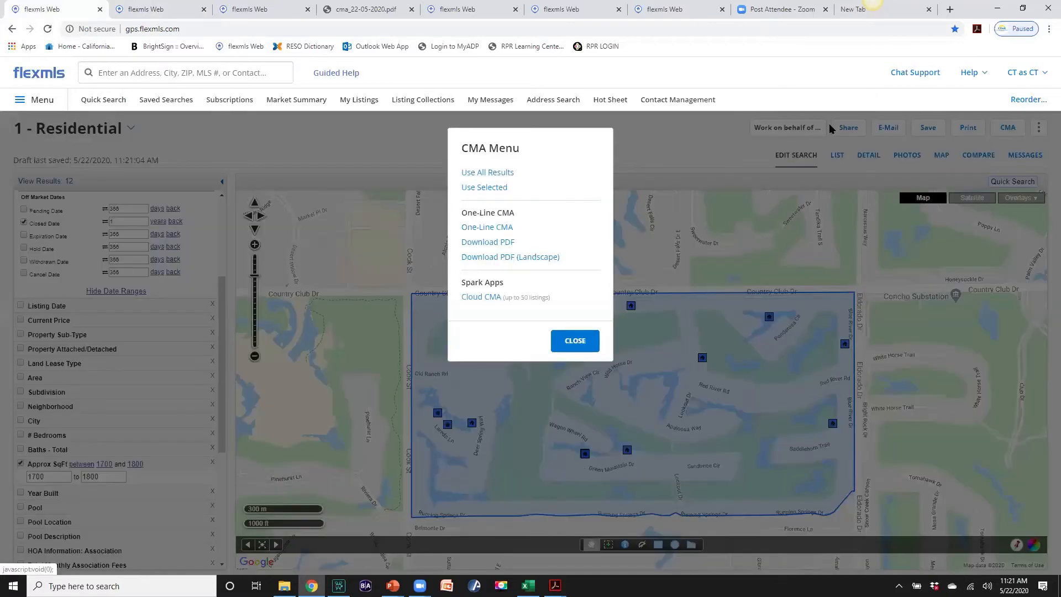
left_click(490, 174)
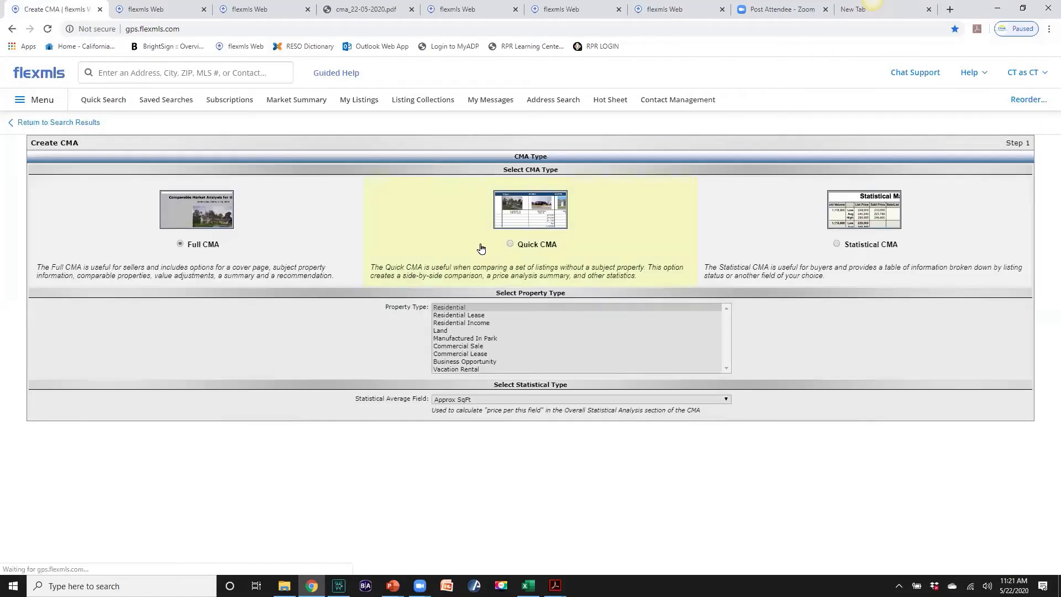
left_click(836, 253)
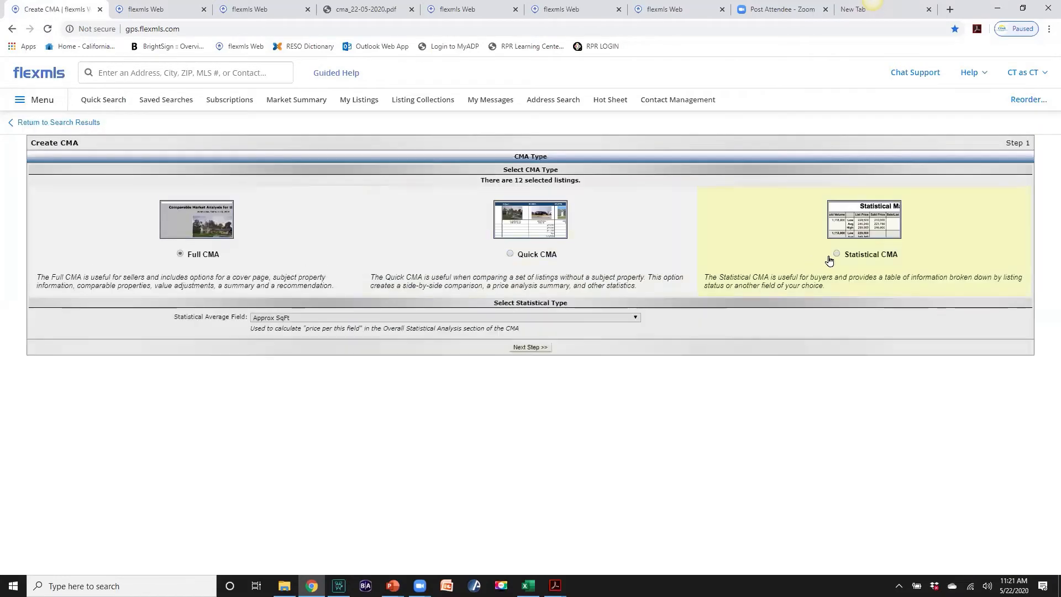
left_click(532, 348)
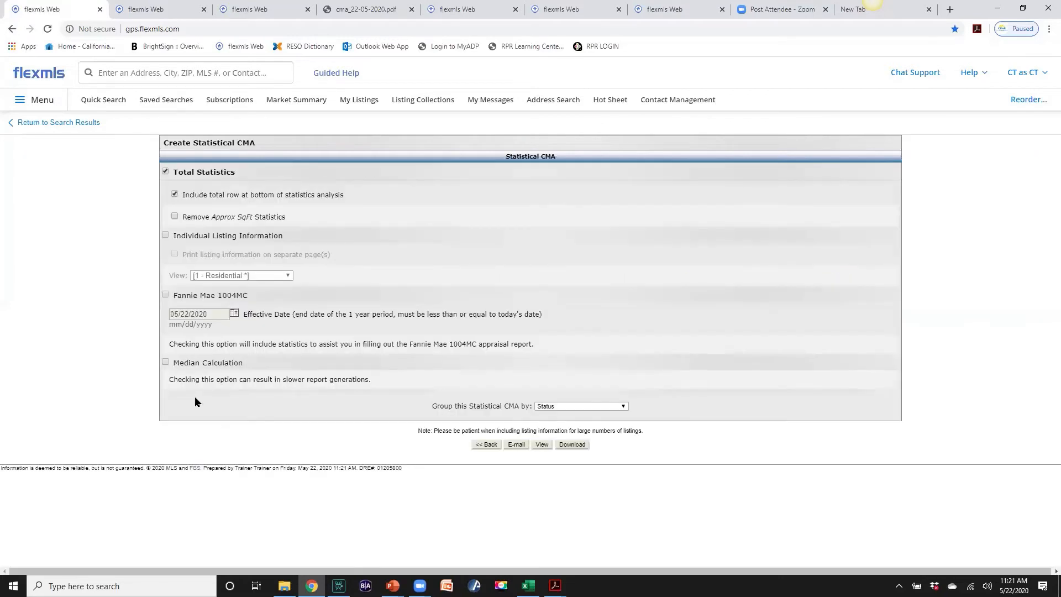
left_click(165, 362)
left_click(542, 444)
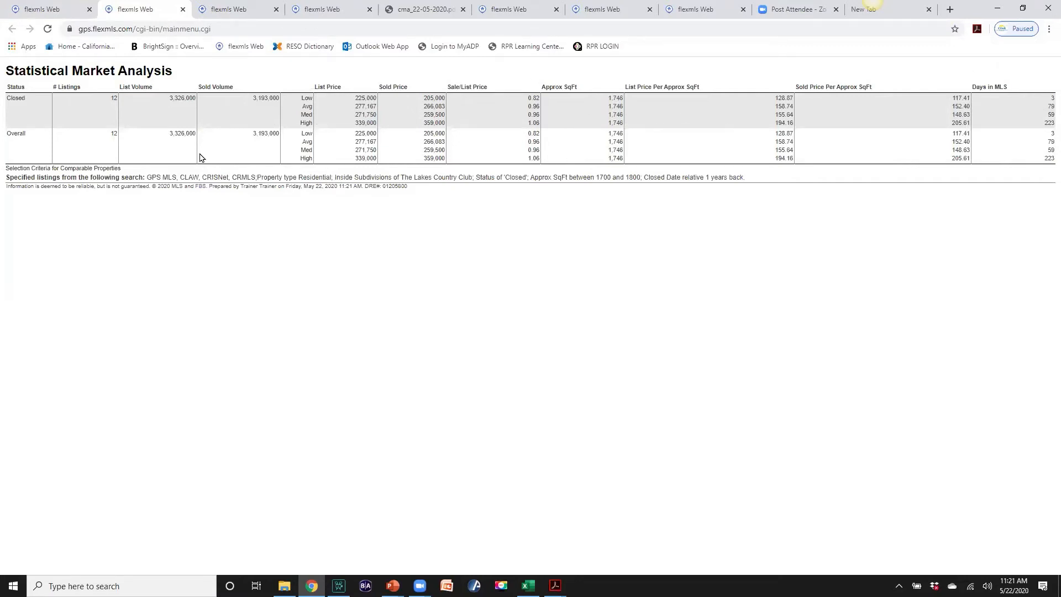
left_click(38, 9)
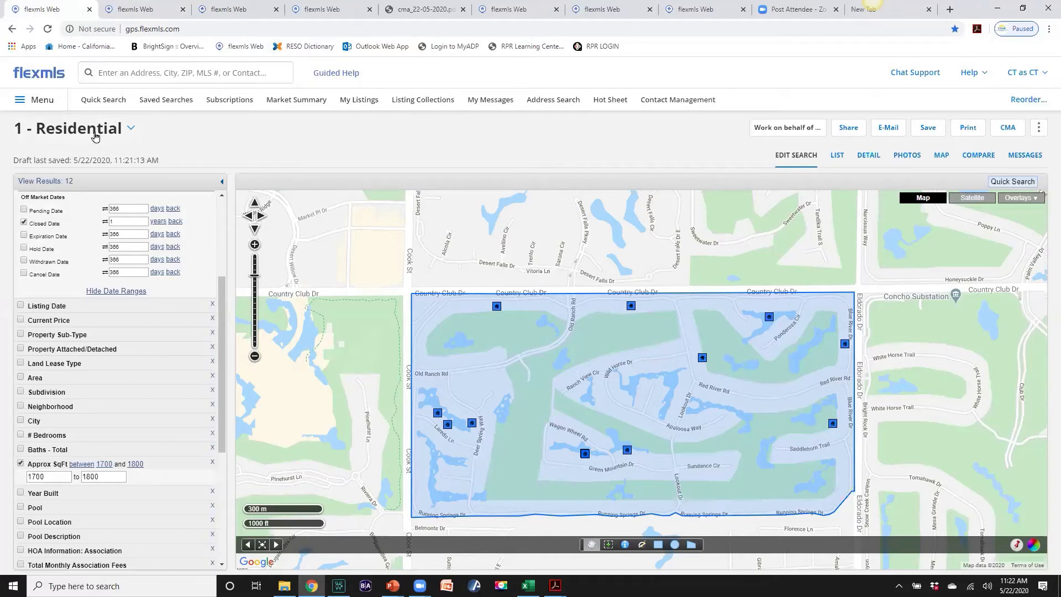
Start a new residential Quick Search and enter a listing's street address in the search box
left_click(105, 105)
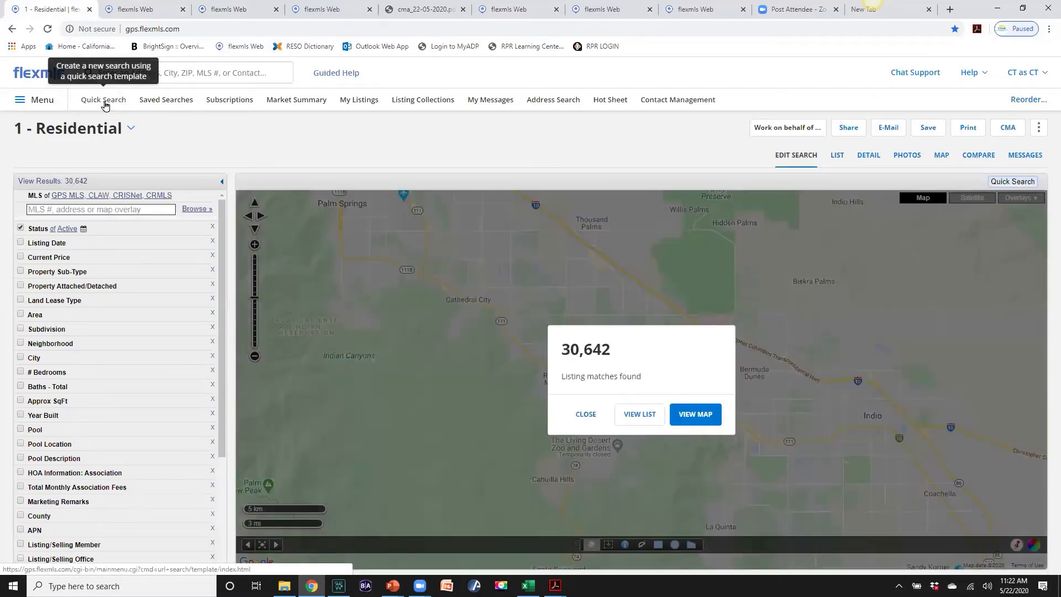
left_click(138, 75)
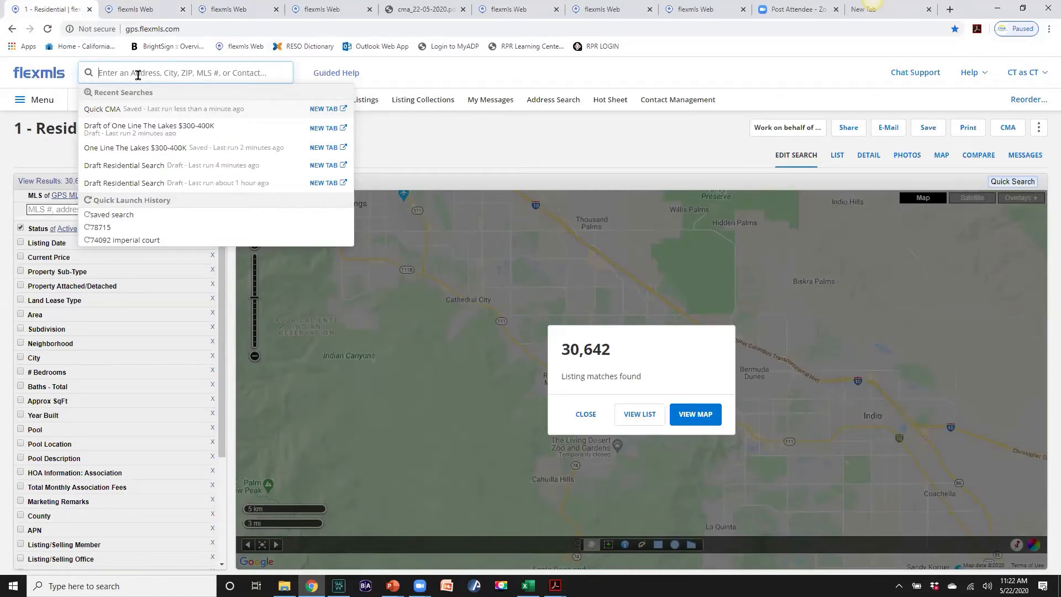
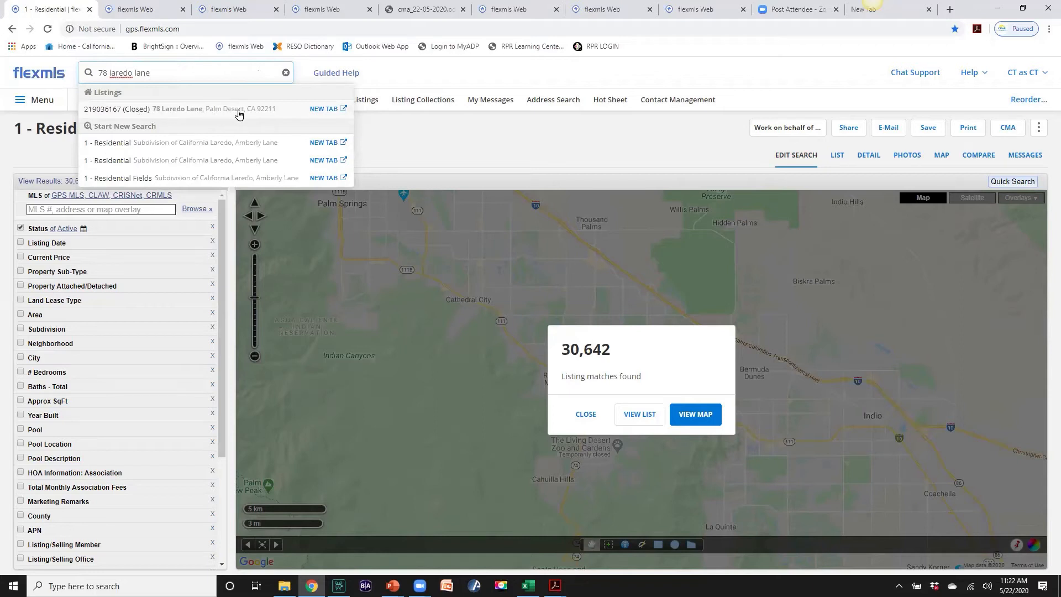
Open the matching closed listing and copy its MLS number
left_click(332, 109)
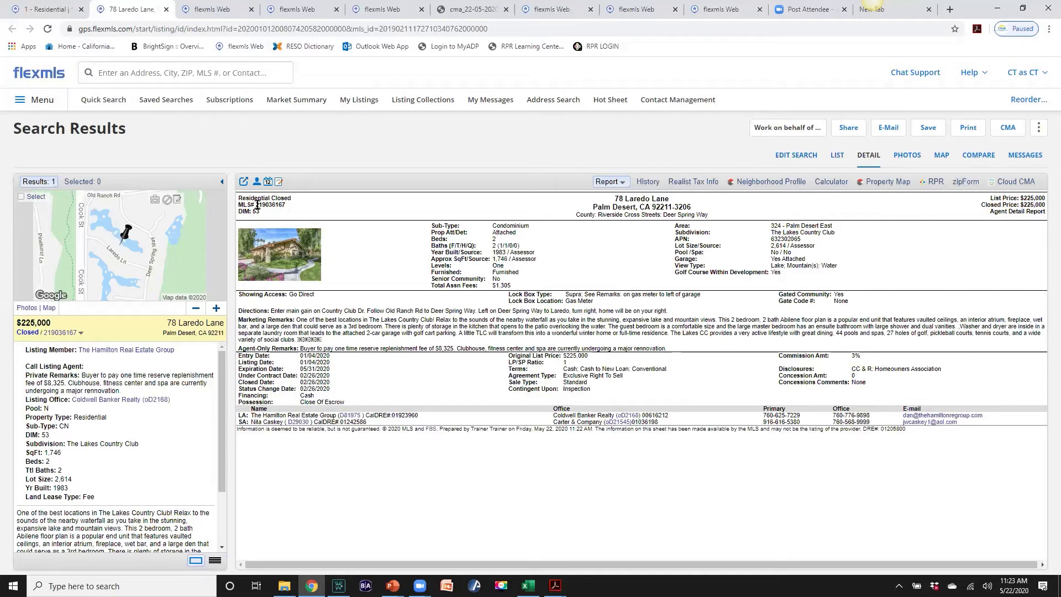
left_click_drag(256, 204, 285, 209)
right_click(283, 207)
left_click(301, 215)
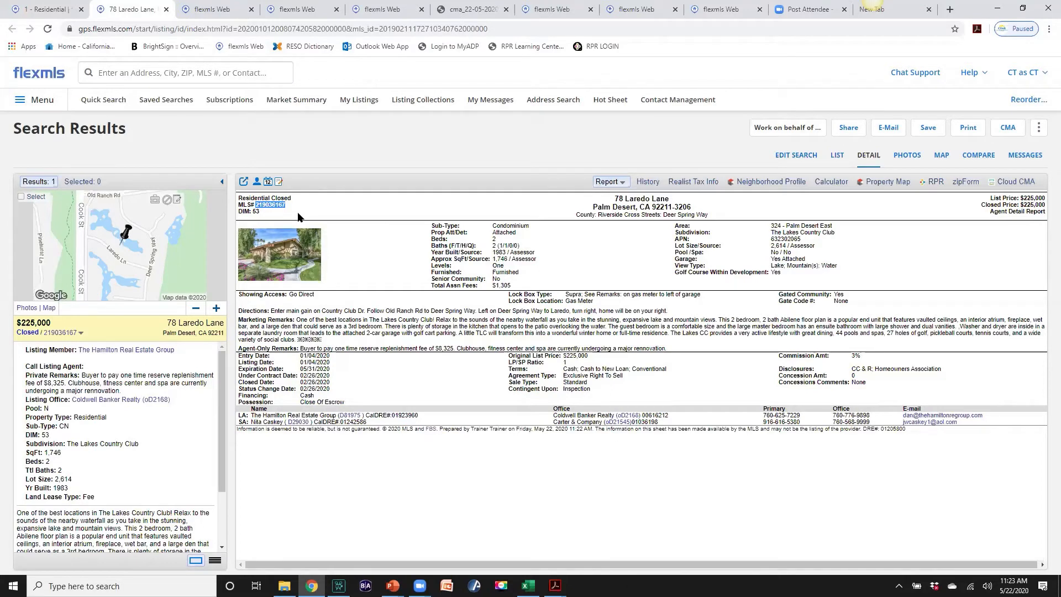
Reopen the listing in its own tab, return to the residential search, and dismiss the 30,642-matches notice
left_click(48, 12)
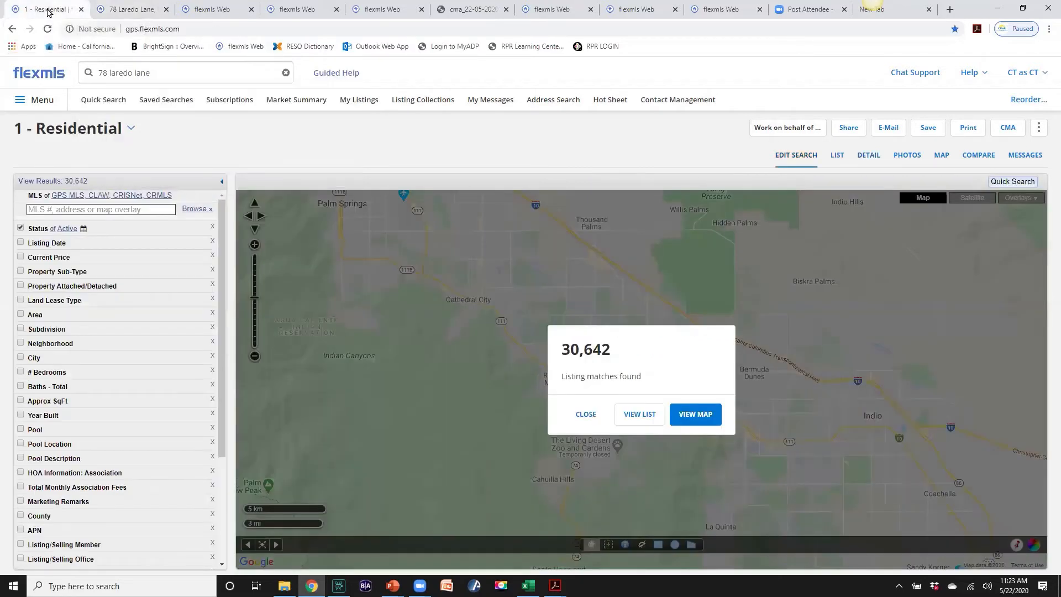
left_click(152, 71)
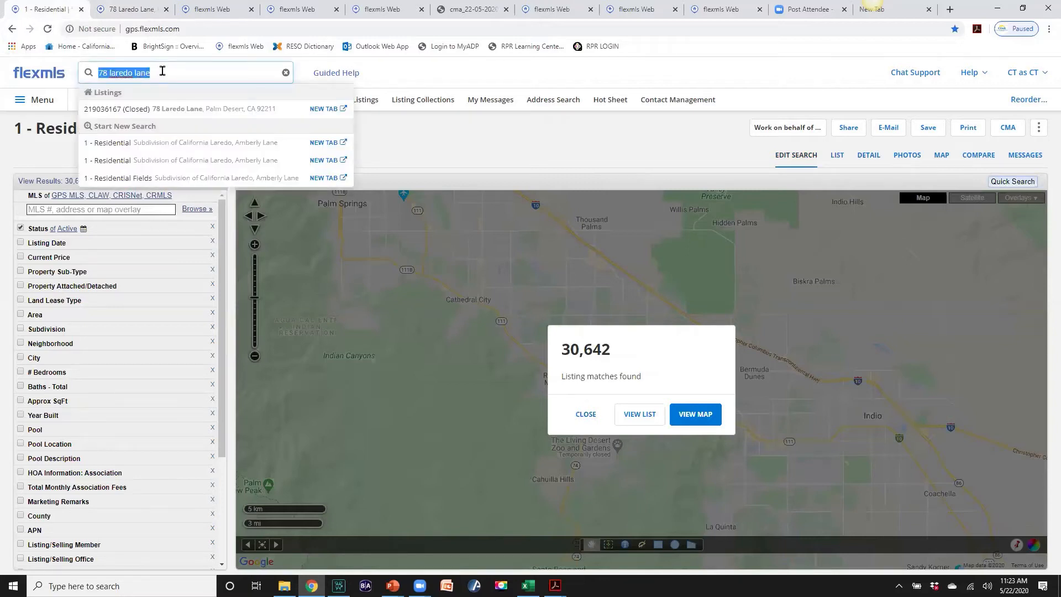
left_click(322, 110)
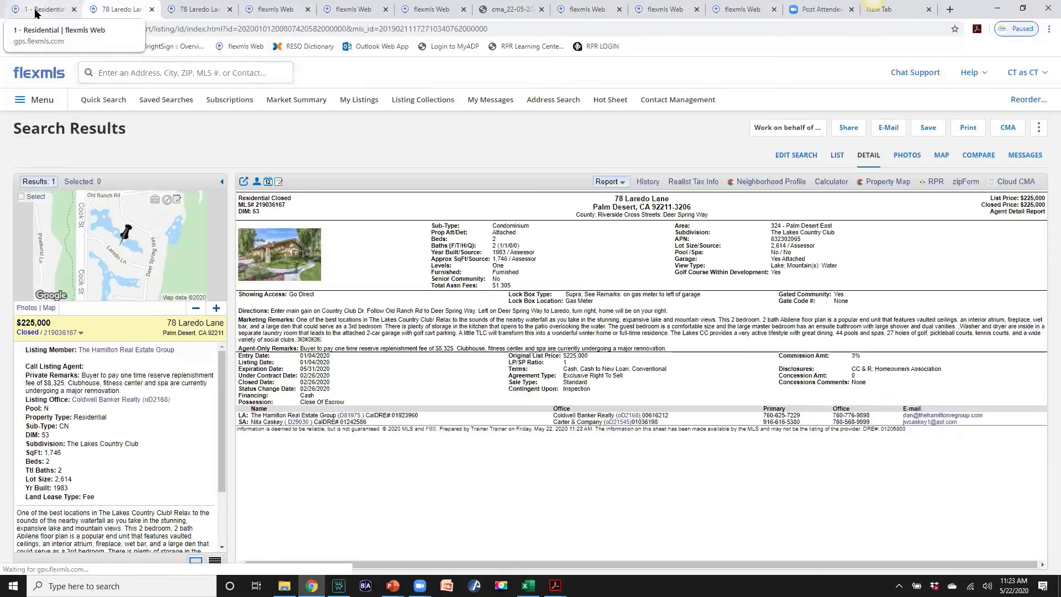
left_click(34, 9)
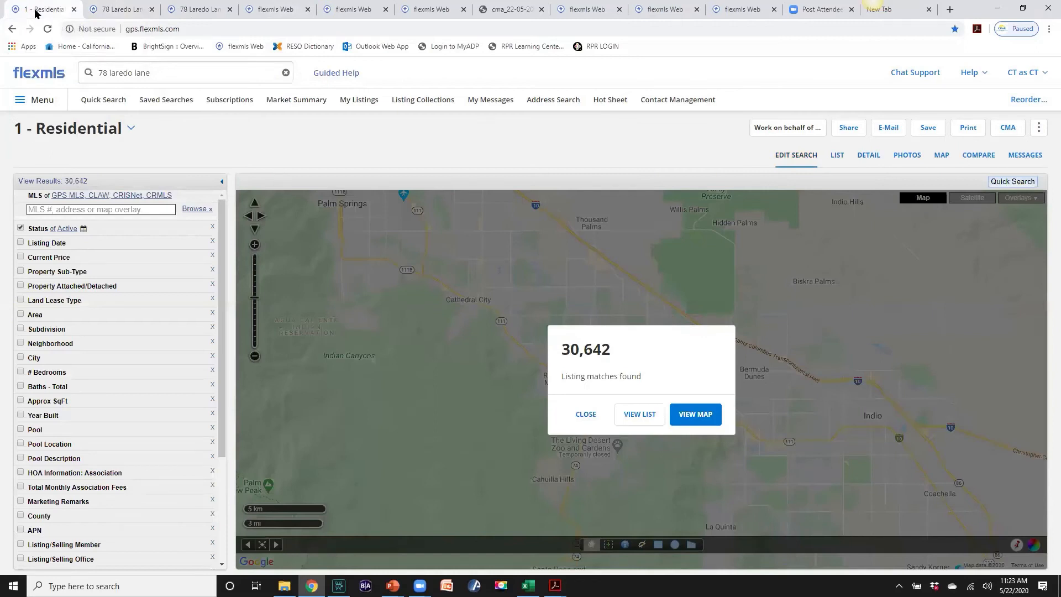
left_click(124, 10)
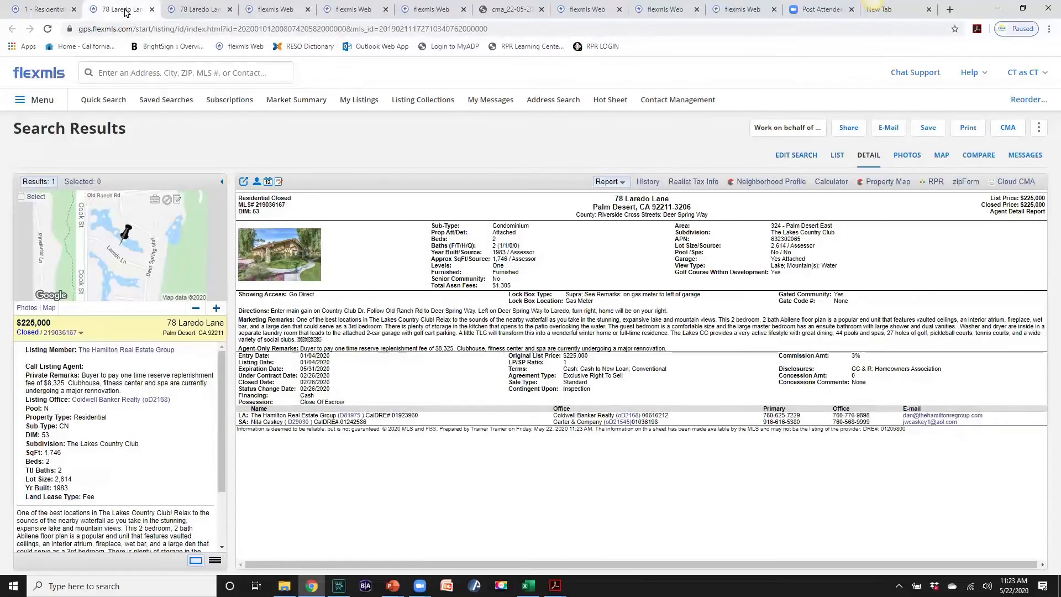
left_click(54, 11)
left_click(103, 12)
left_click(59, 11)
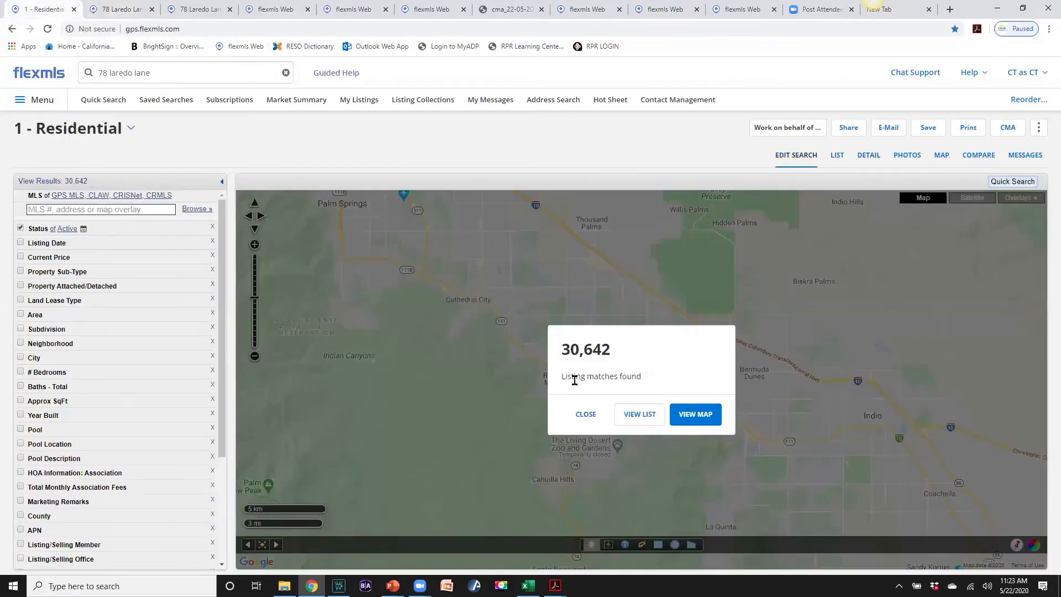
left_click(586, 415)
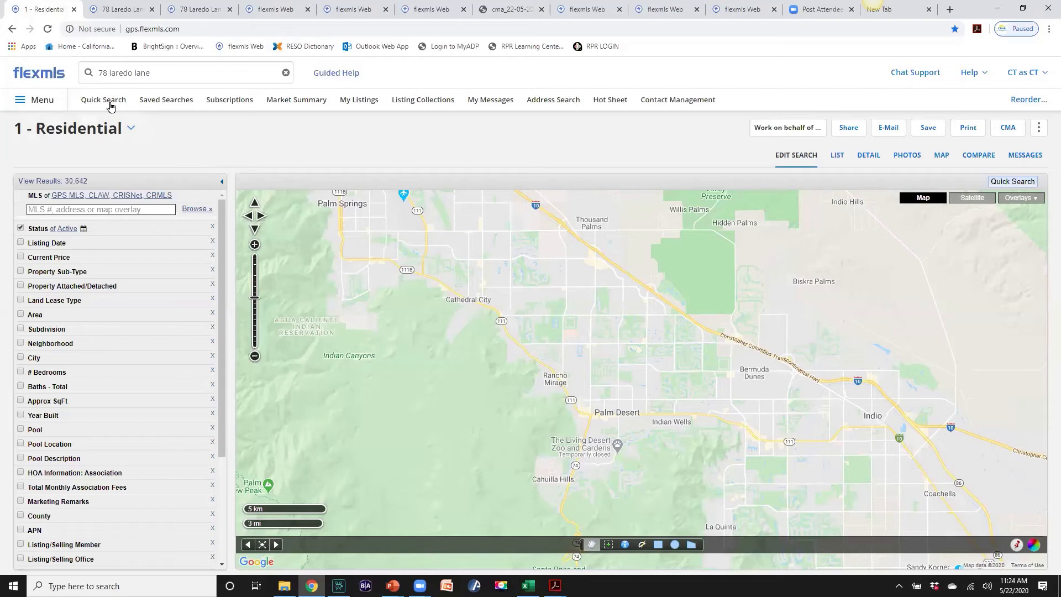
Add The Lakes Country Club as the subdivision filter
left_click(86, 209)
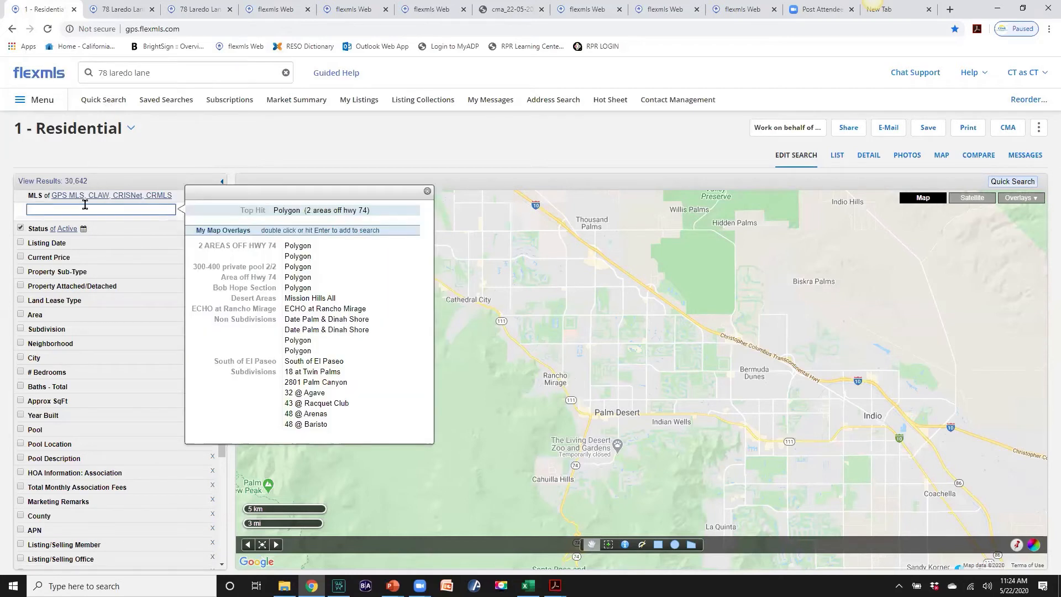
type("the lakes")
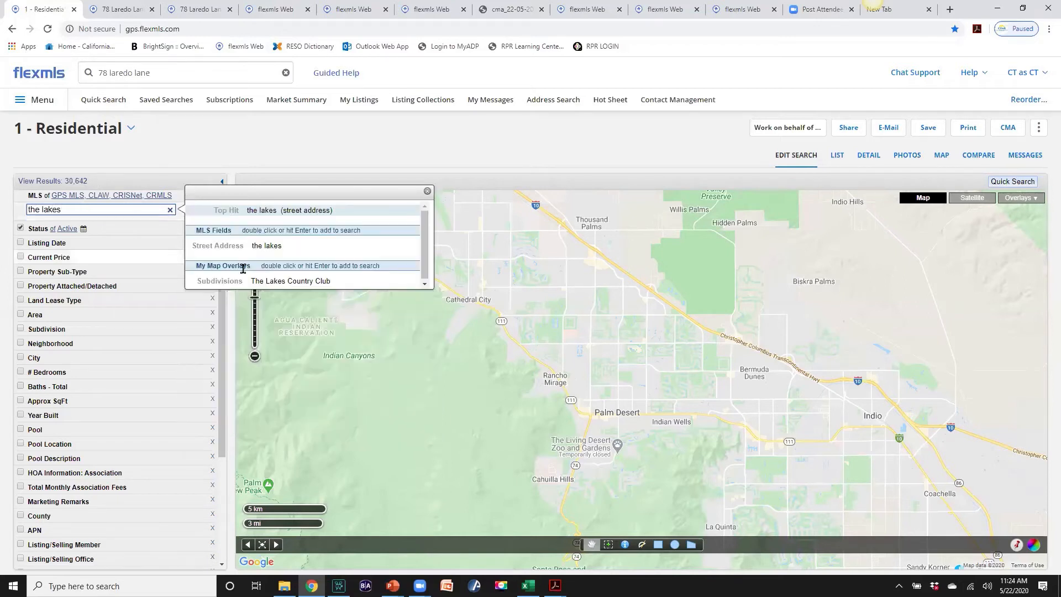
double_click(277, 283)
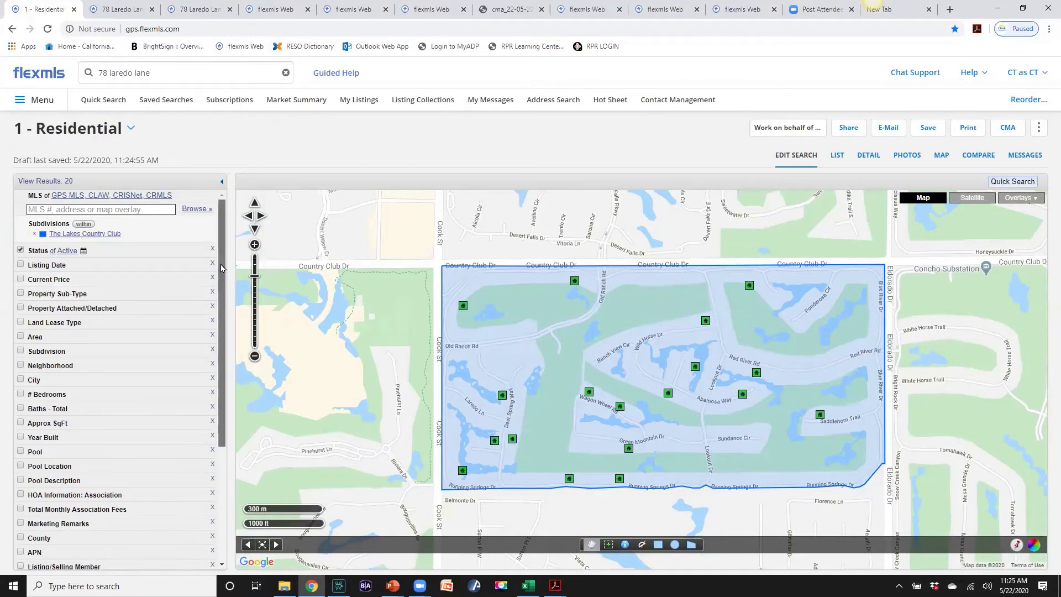
Require 1700–1800 approx sq ft, at least 2 total baths and 2 bedrooms
scroll(219, 265, "down", 2)
left_click(35, 352)
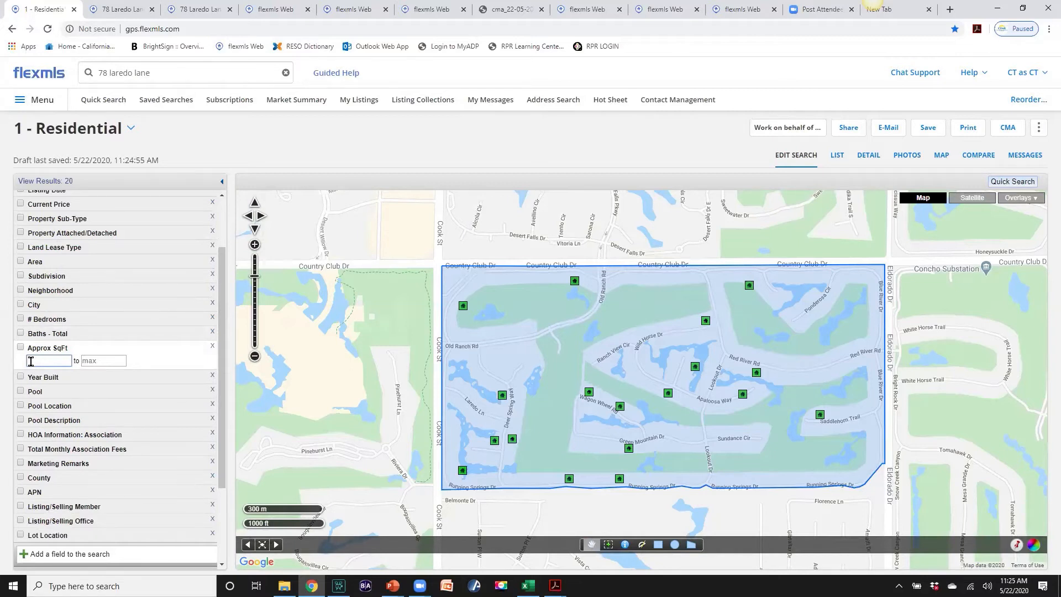
type("1700")
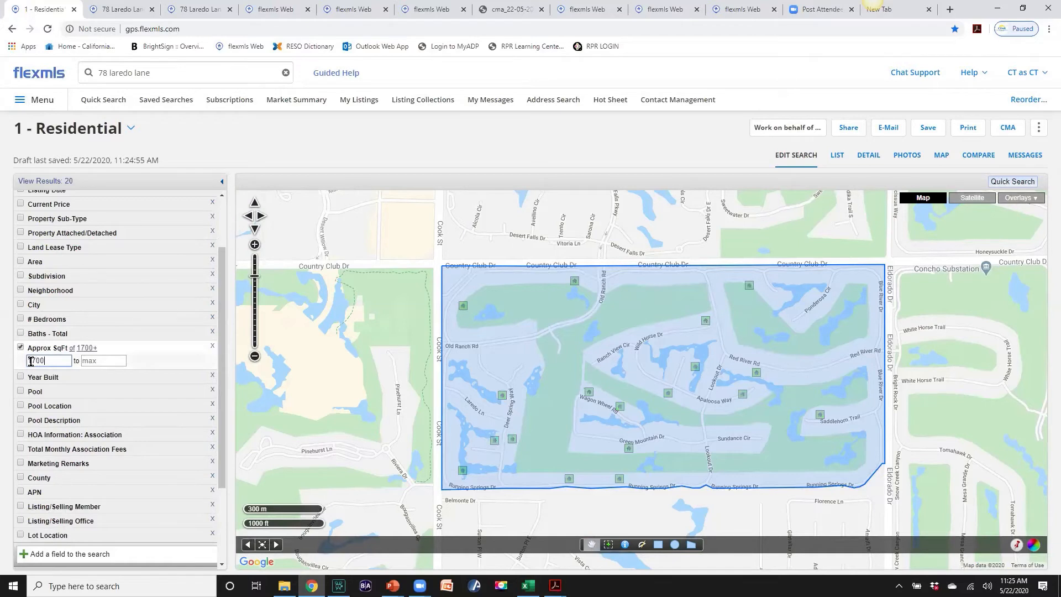
key("Tab")
type("180")
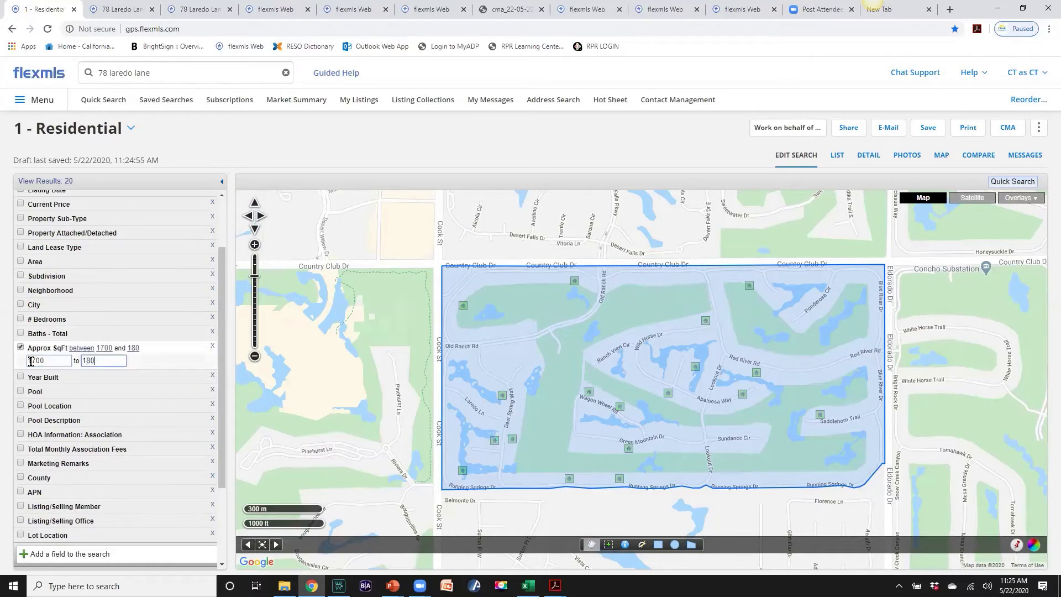
left_click(21, 333)
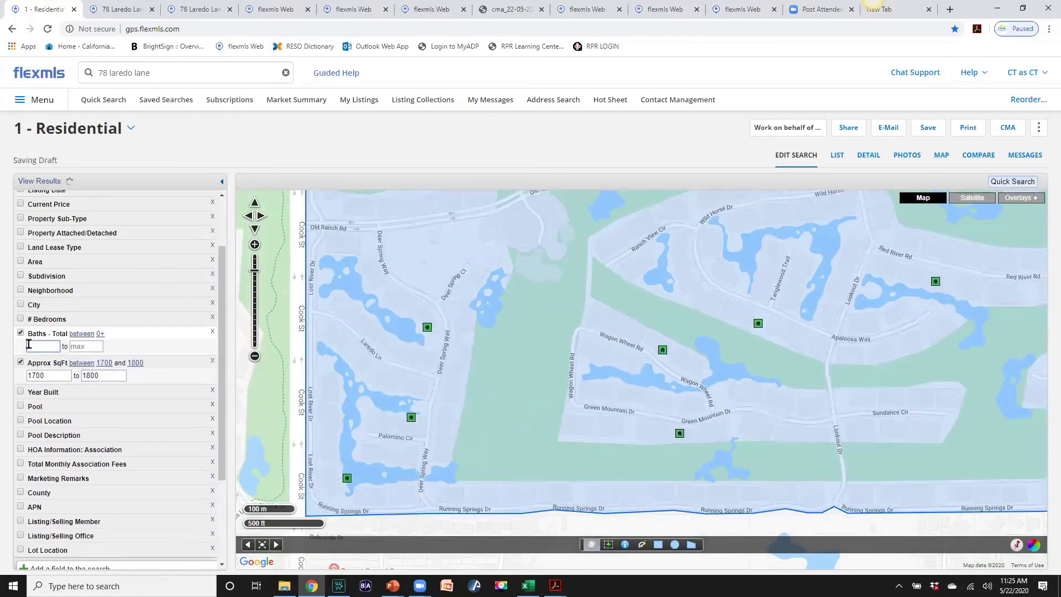
type("2")
left_click(21, 319)
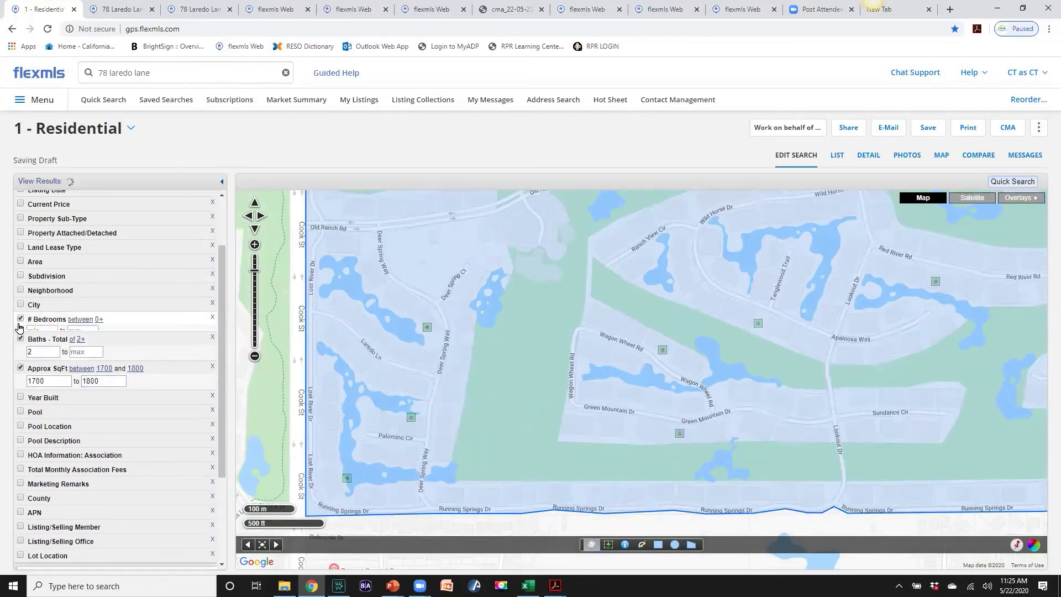
type("2")
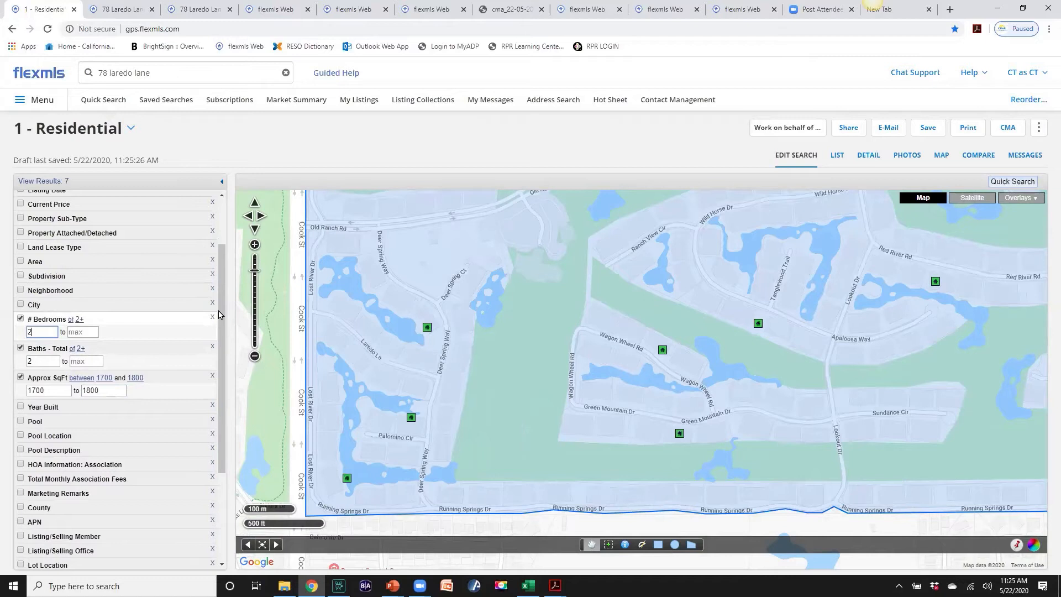
left_click_drag(222, 306, 221, 267)
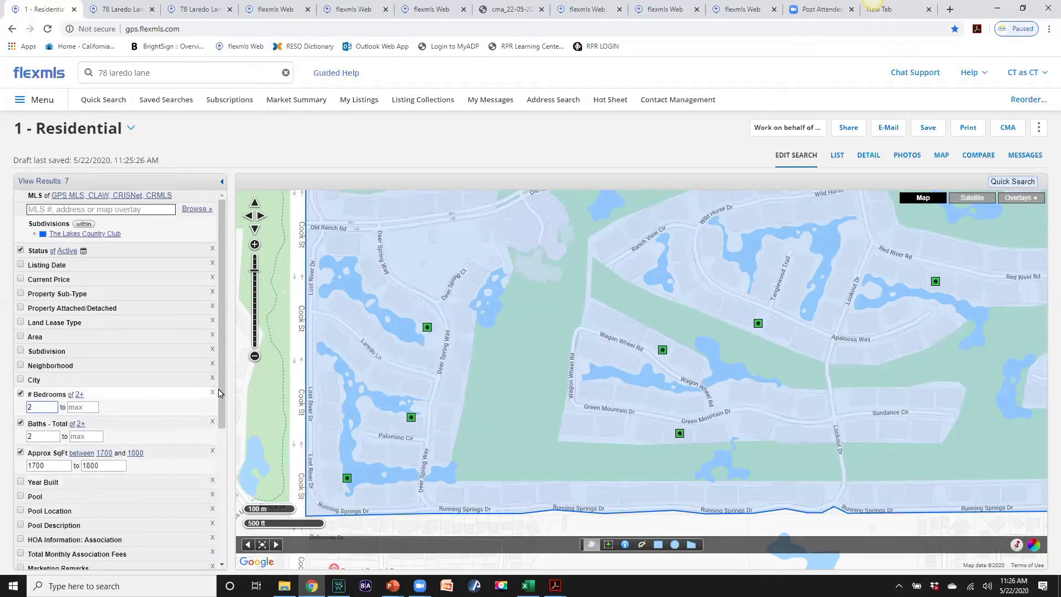
left_click_drag(218, 392, 220, 411)
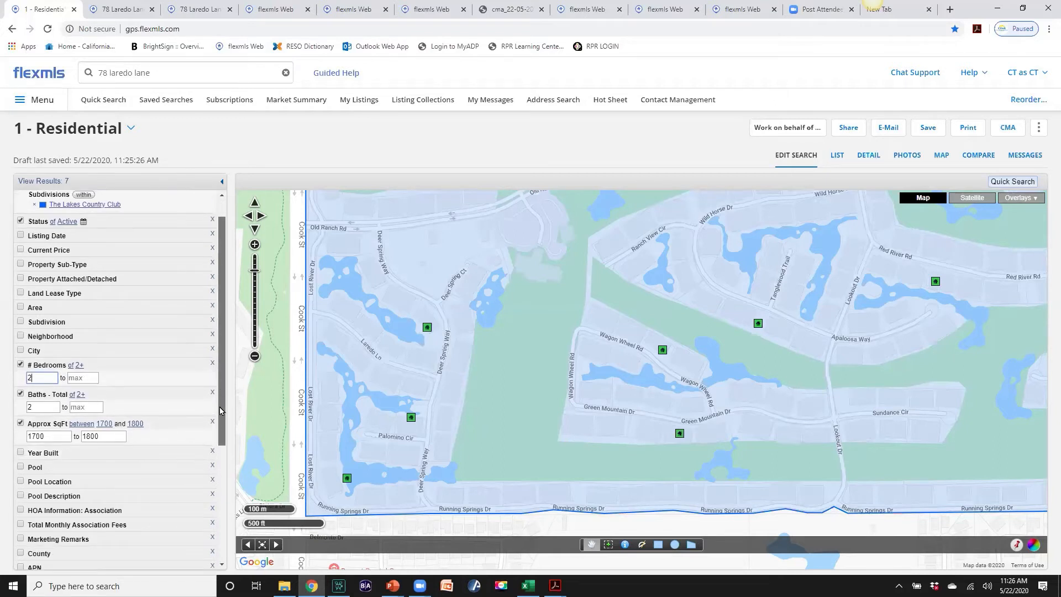
Add Active Under Contract, Pending and Closed to the selected listing statuses
left_click(684, 32)
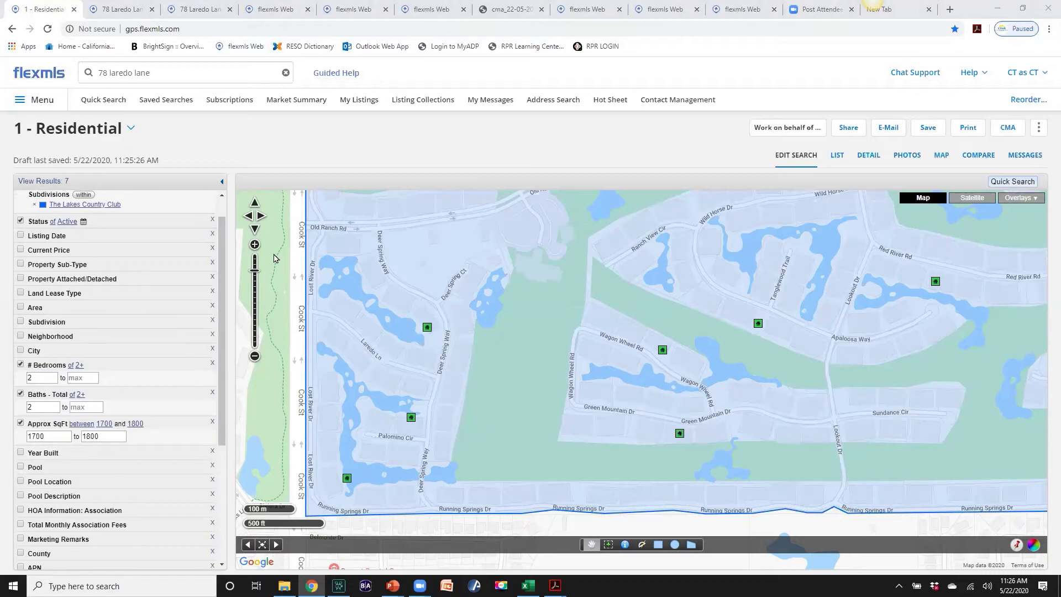
left_click(41, 223)
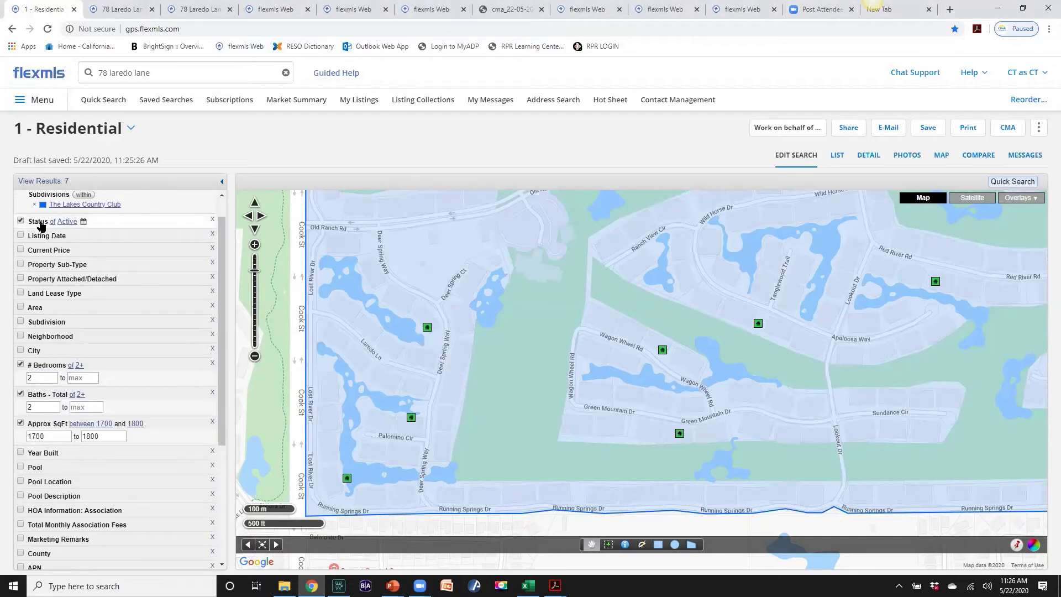
left_click(41, 223)
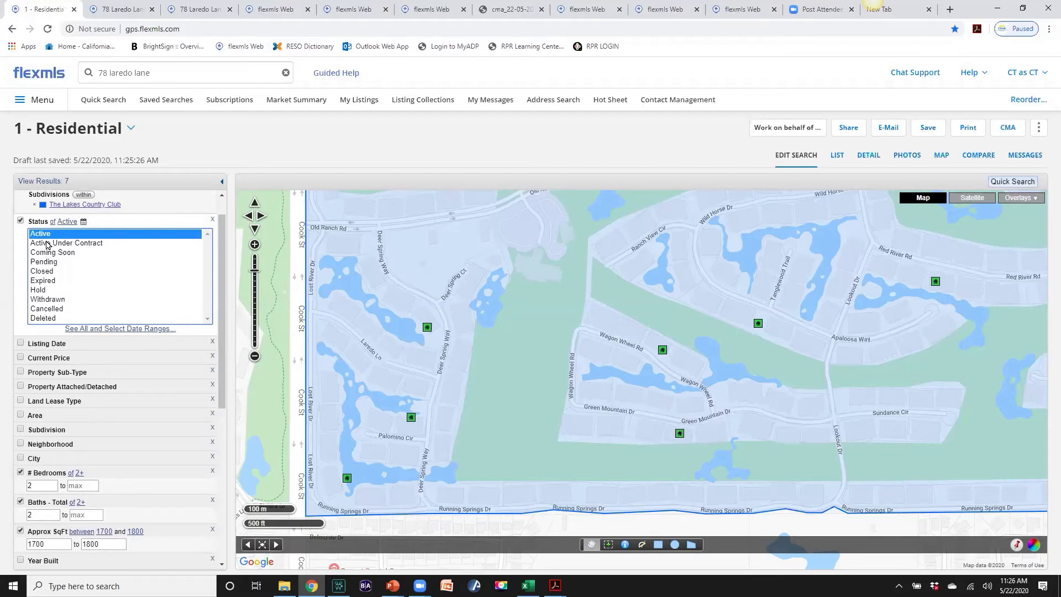
left_click(48, 244, "ctrl")
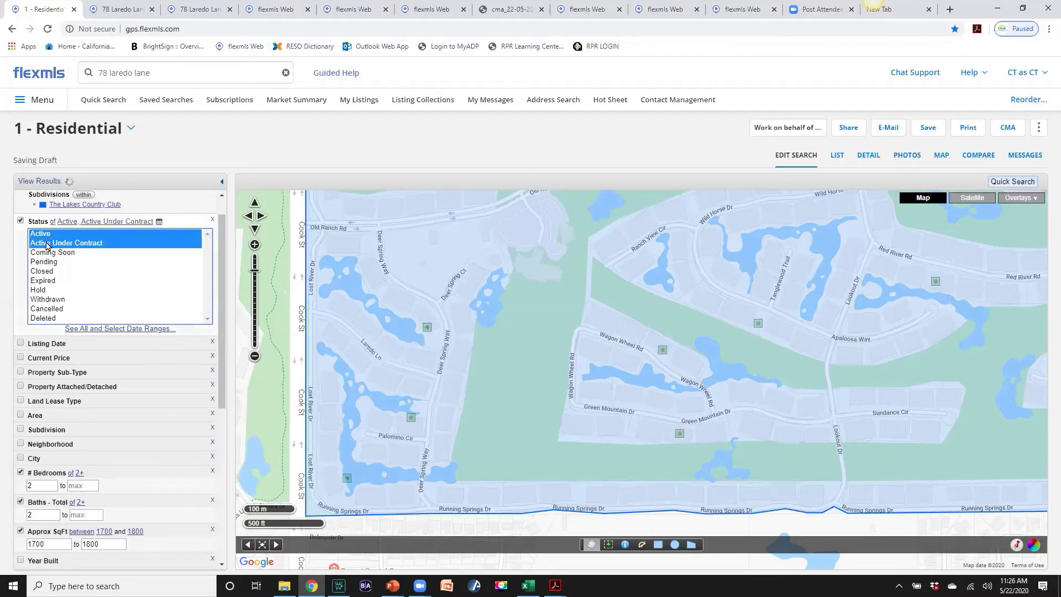
left_click(49, 263, "ctrl")
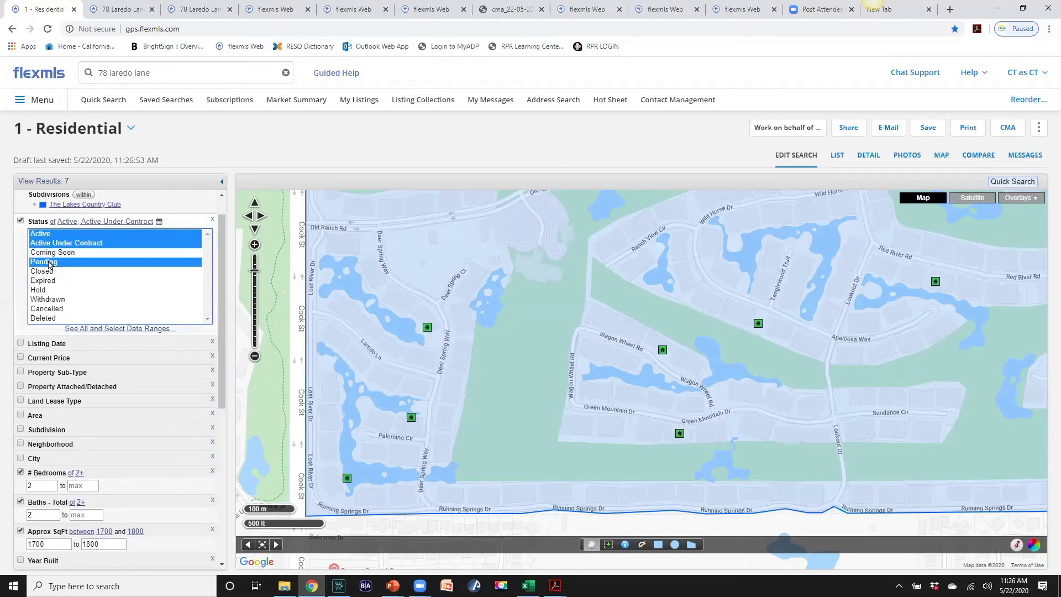
left_click(49, 276, "ctrl")
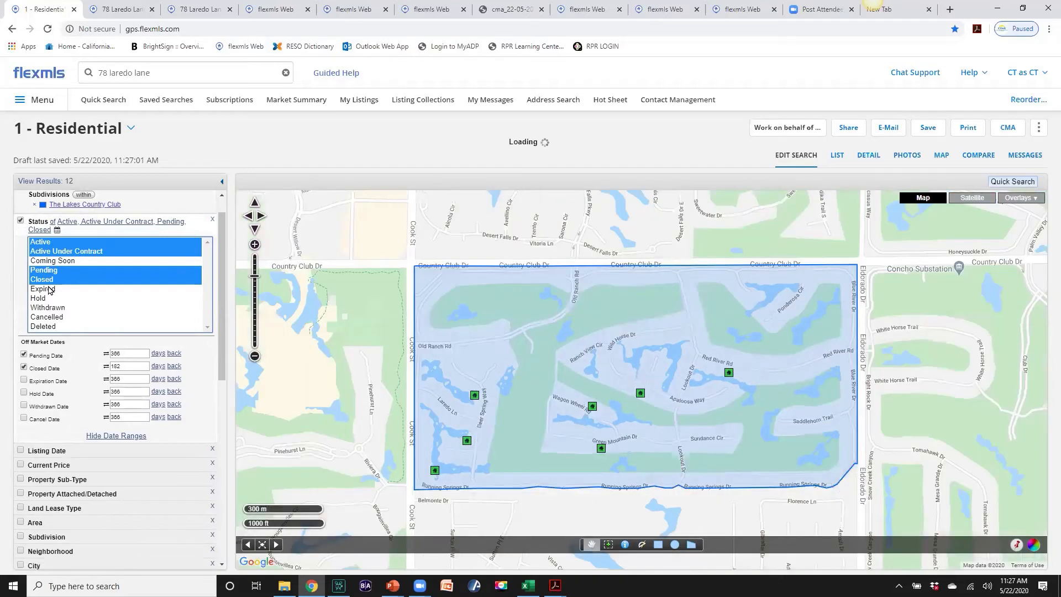
Limit Pending Date and Closed Date to the past 6 months
left_click(157, 356)
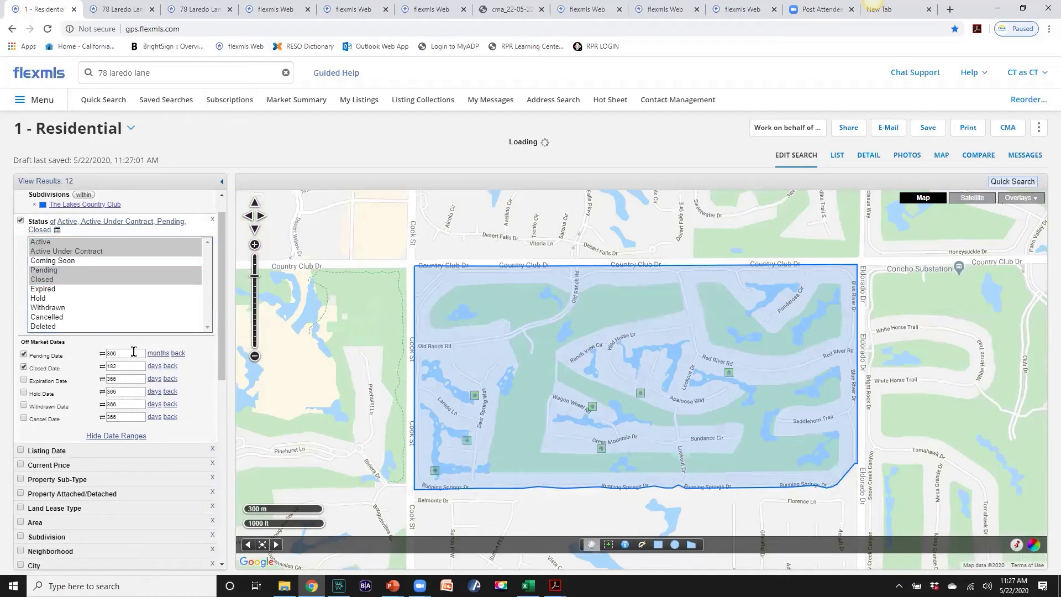
left_click(105, 352)
double_click(105, 352)
type("6")
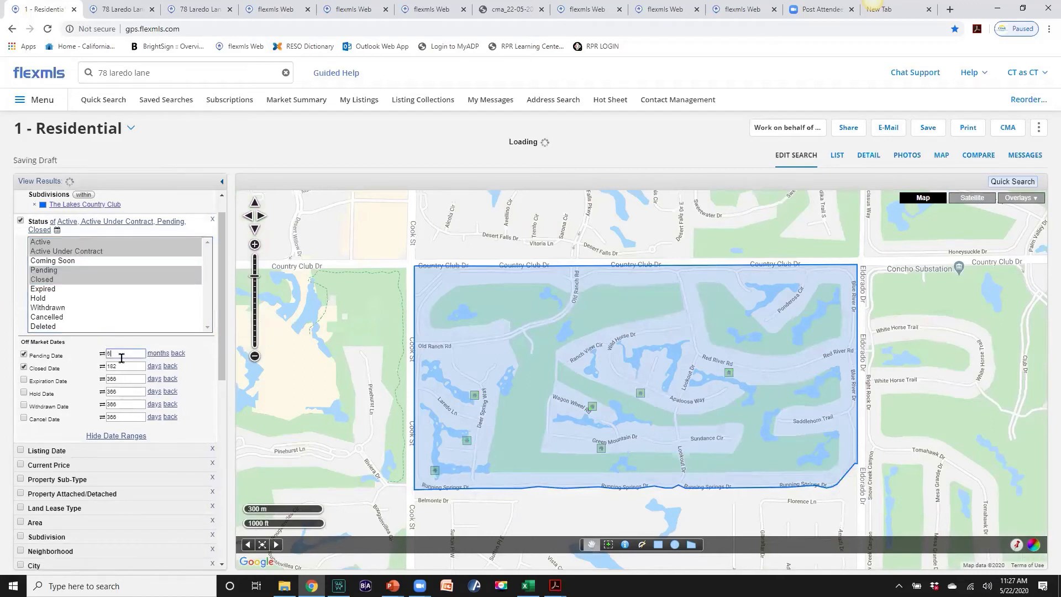
left_click(153, 367)
double_click(109, 365)
type("6")
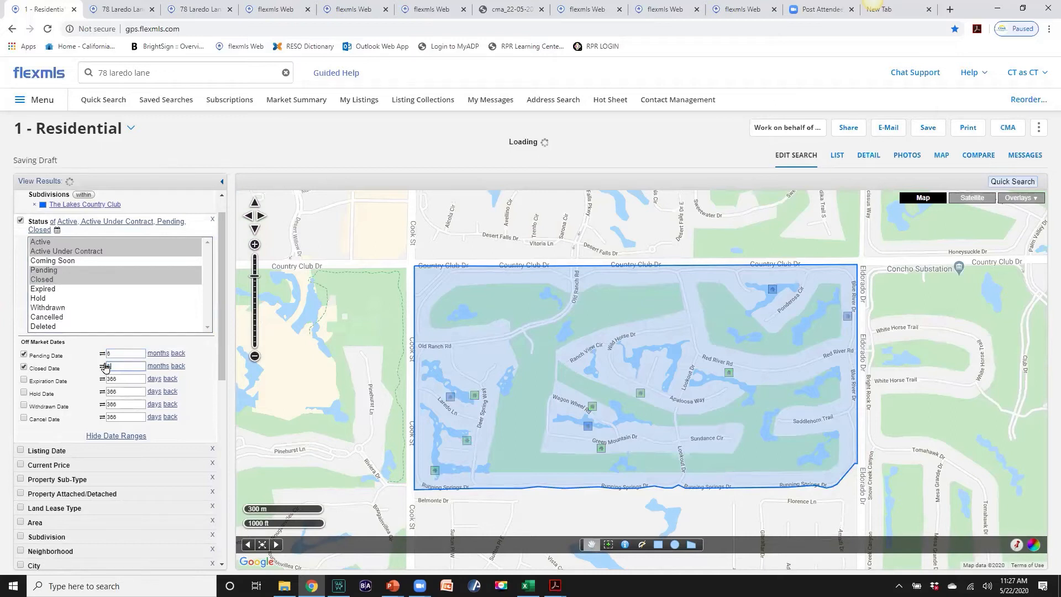
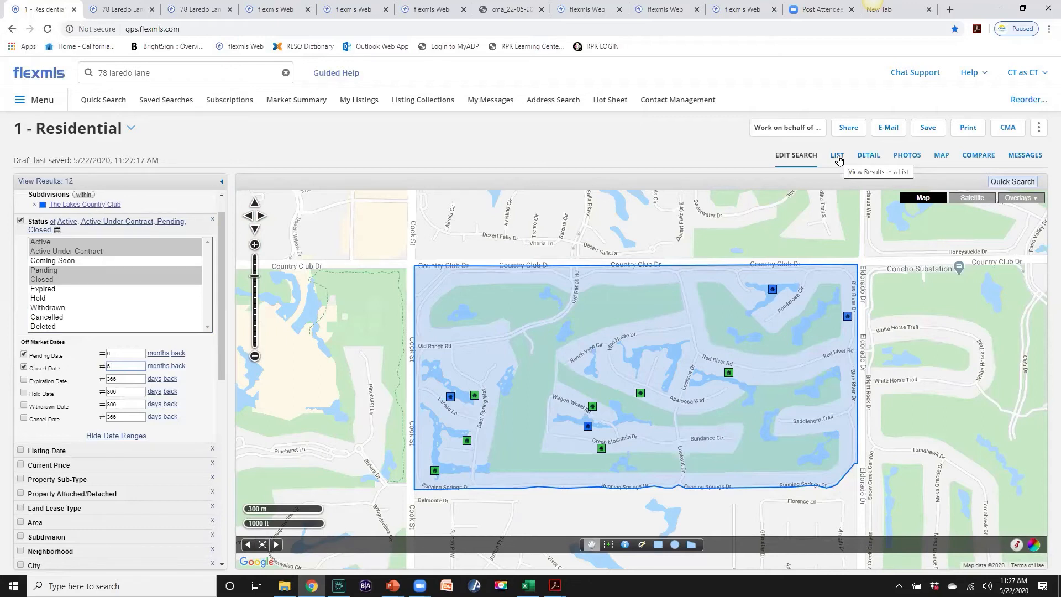
Show the 12 search results as a list table and select all of them
left_click(838, 156)
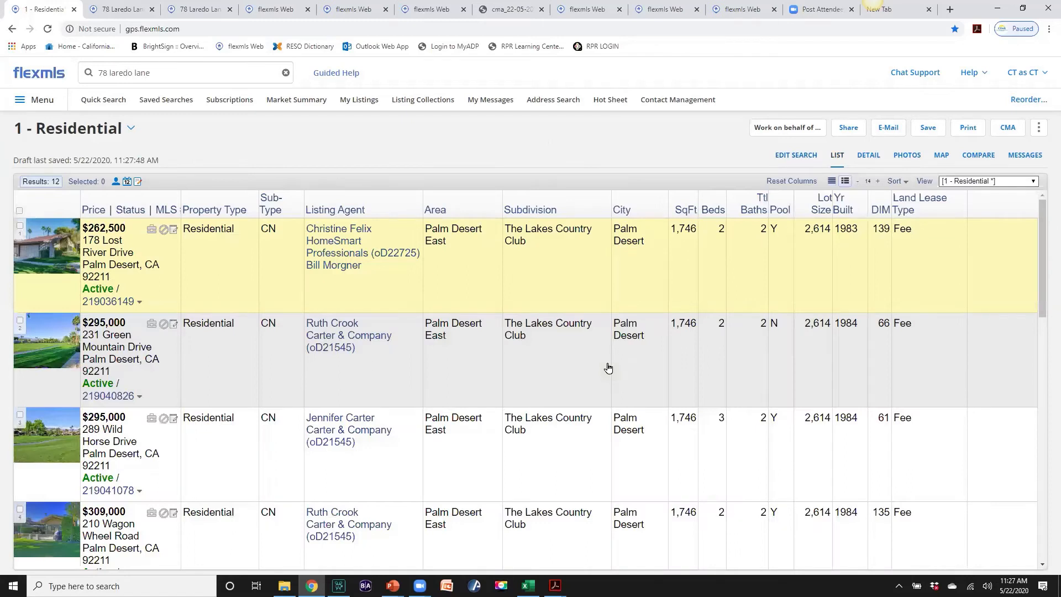
scroll(628, 357, "down", 1)
scroll(628, 357, "up", 1)
left_click(19, 212)
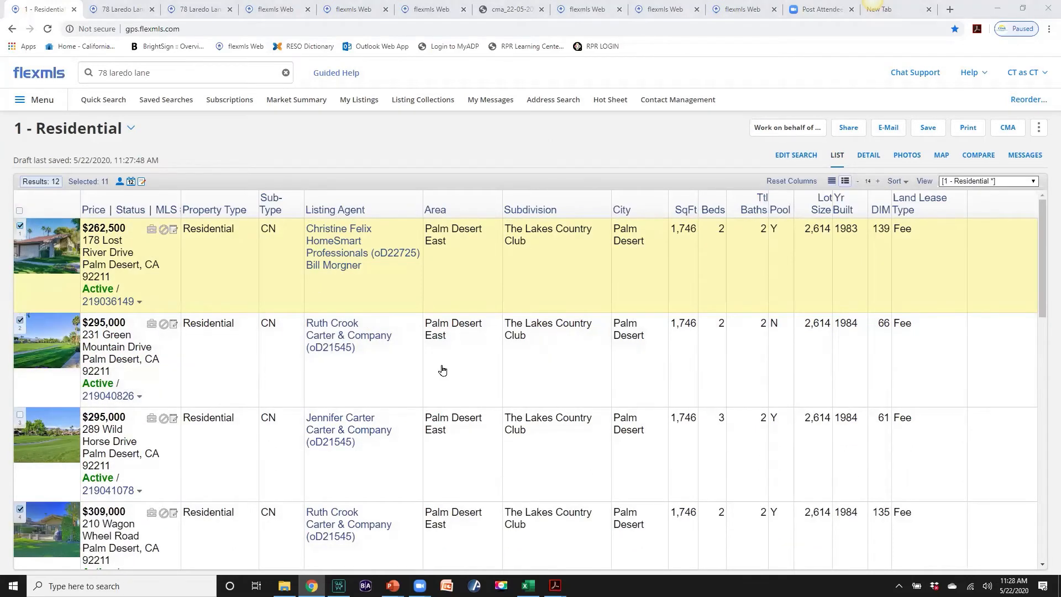
scroll(660, 370, "down", 4)
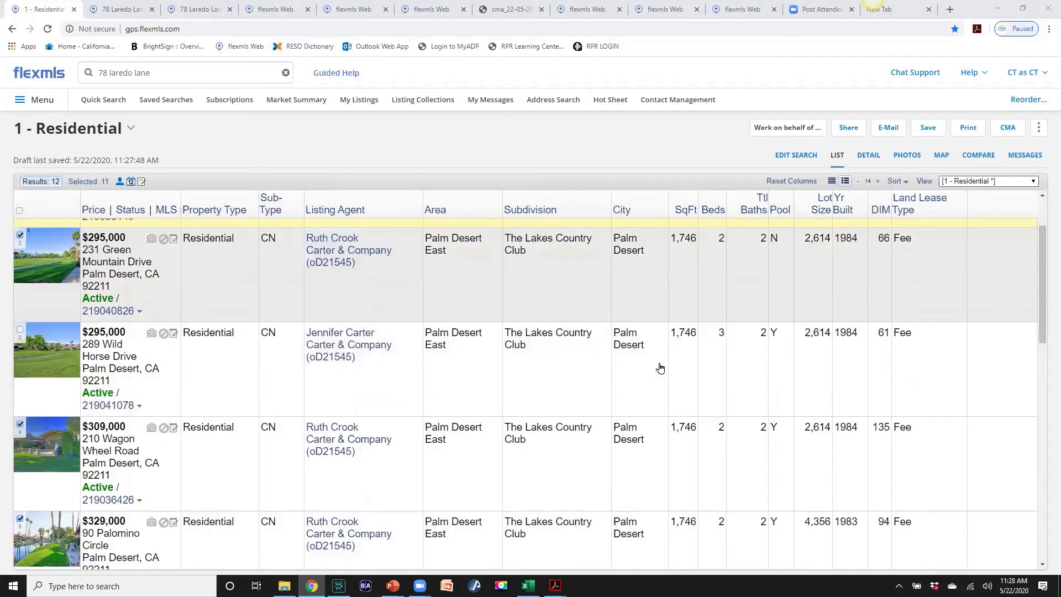
scroll(662, 368, "down", 1)
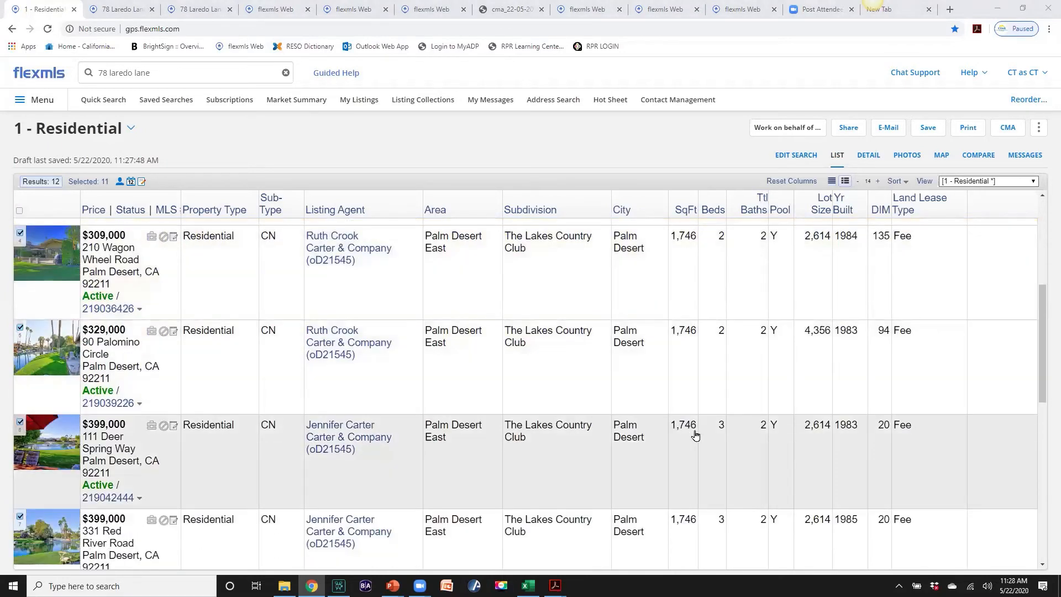
left_click(20, 423)
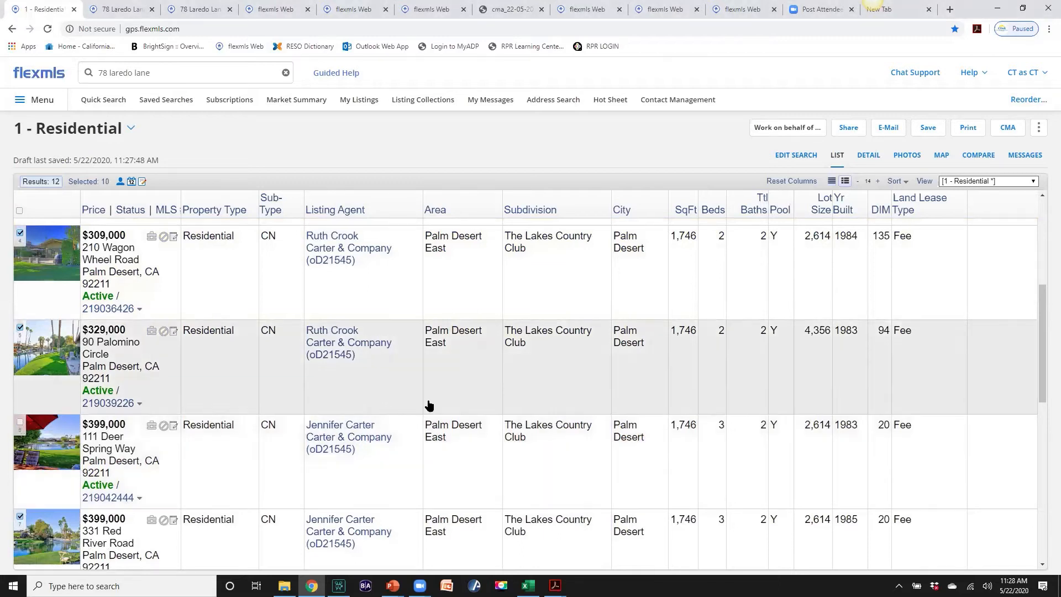
scroll(430, 407, "down", 1)
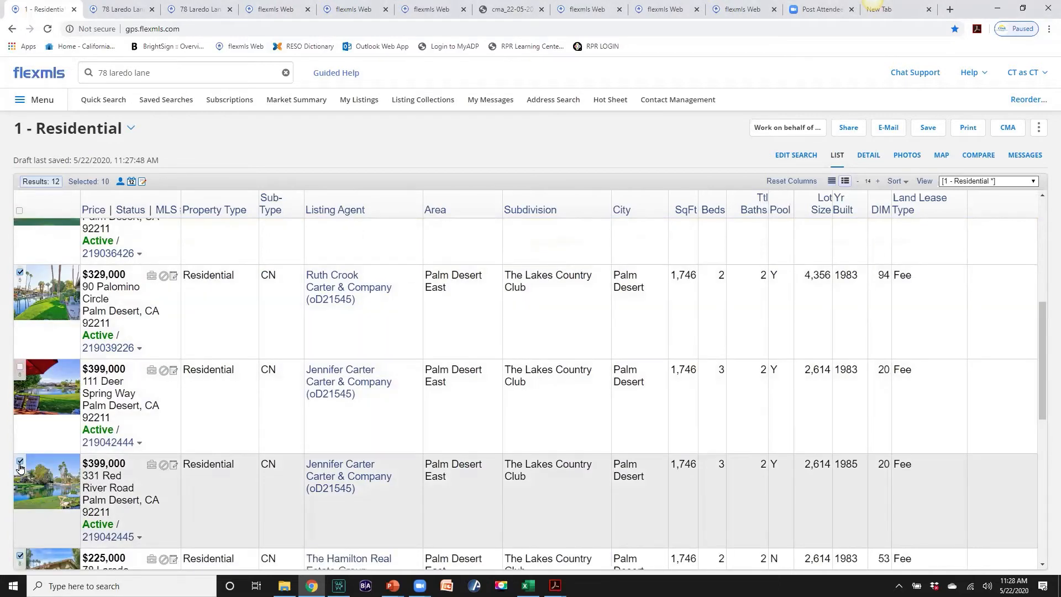
left_click(21, 466)
scroll(398, 448, "down", 6)
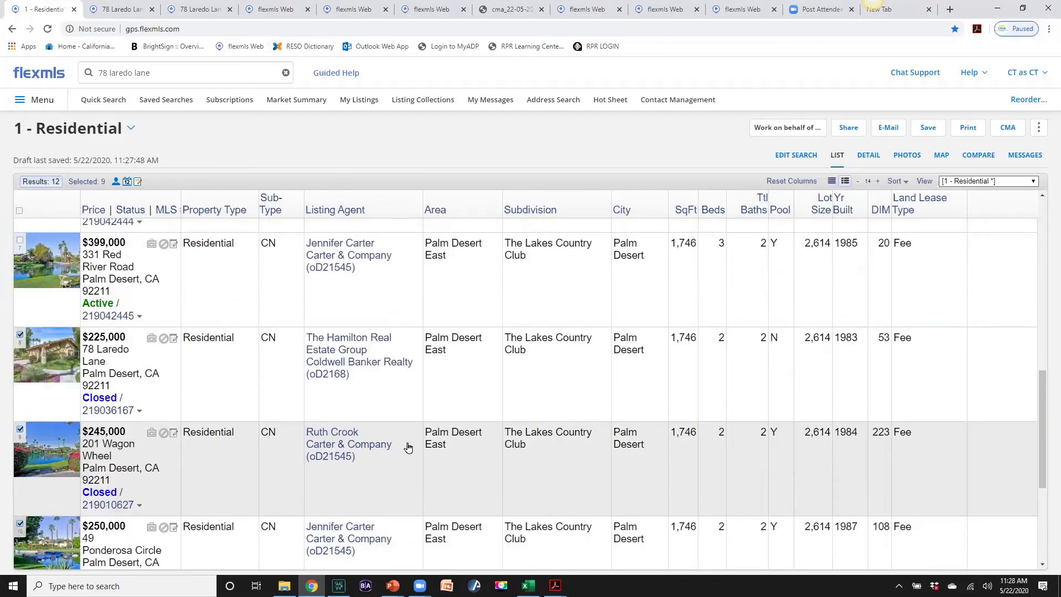
scroll(410, 447, "down", 2)
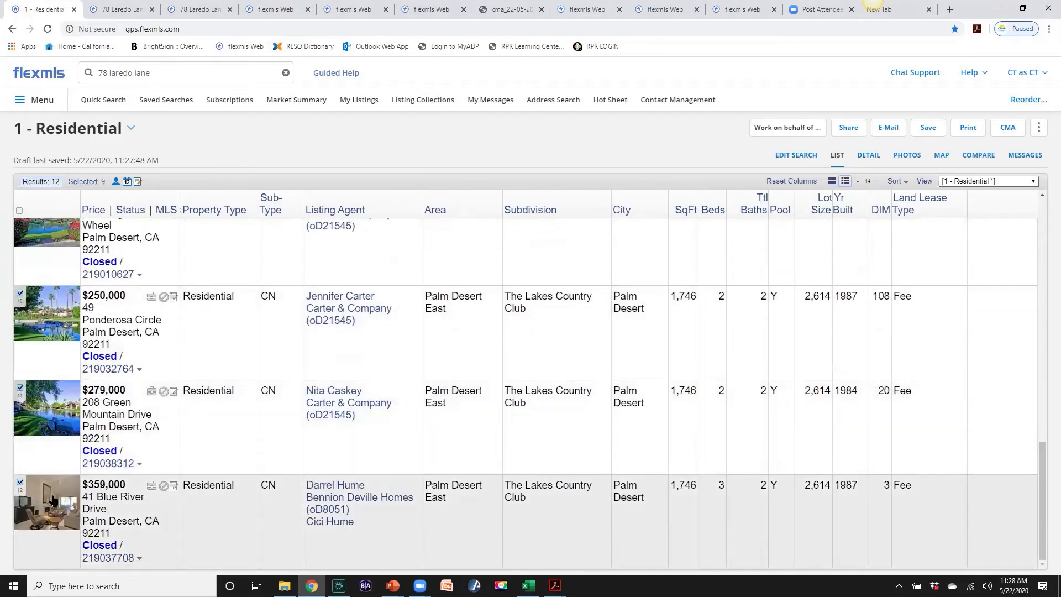
left_click(21, 486)
scroll(480, 512, "up", 15)
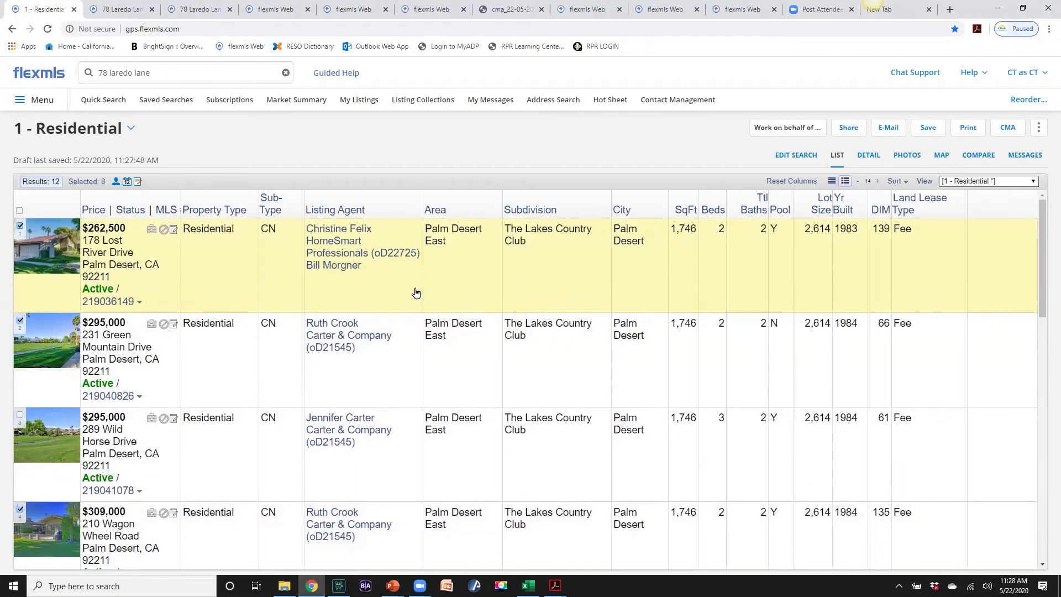
left_click(869, 157)
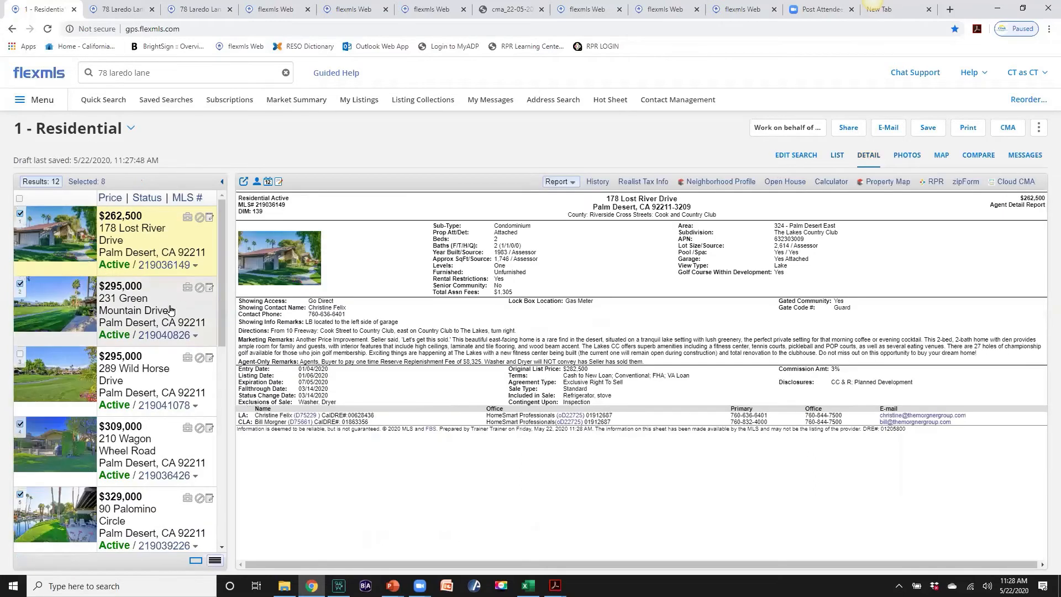
left_click(171, 311)
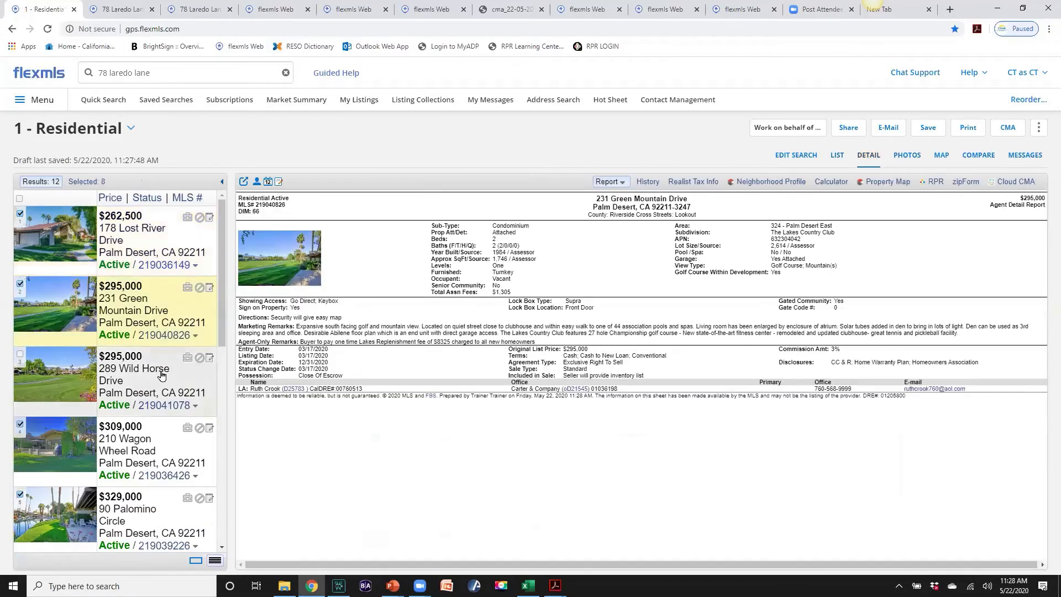
left_click(160, 376)
left_click(153, 246)
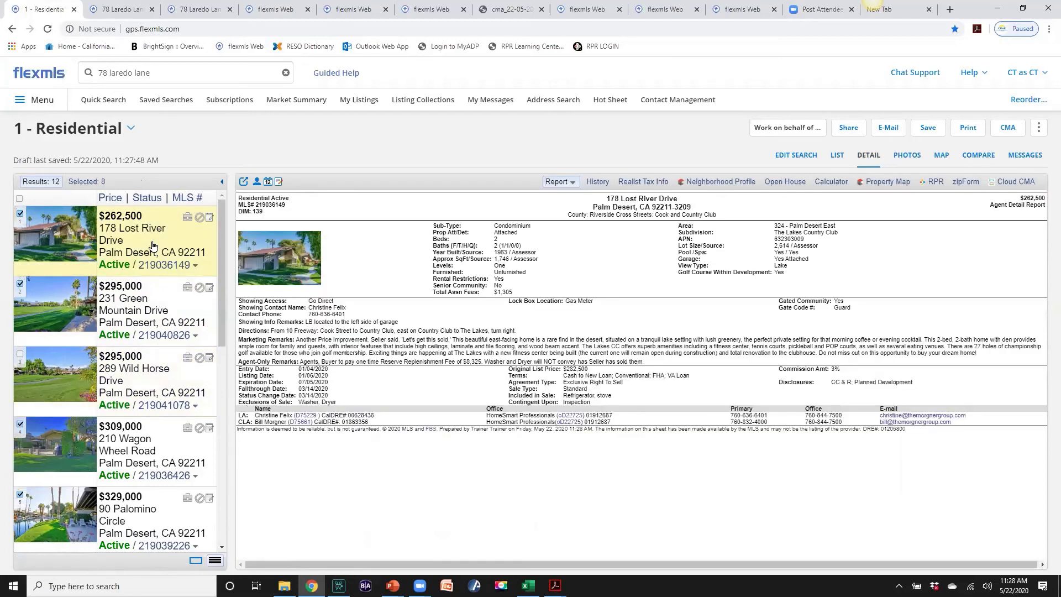
left_click(837, 156)
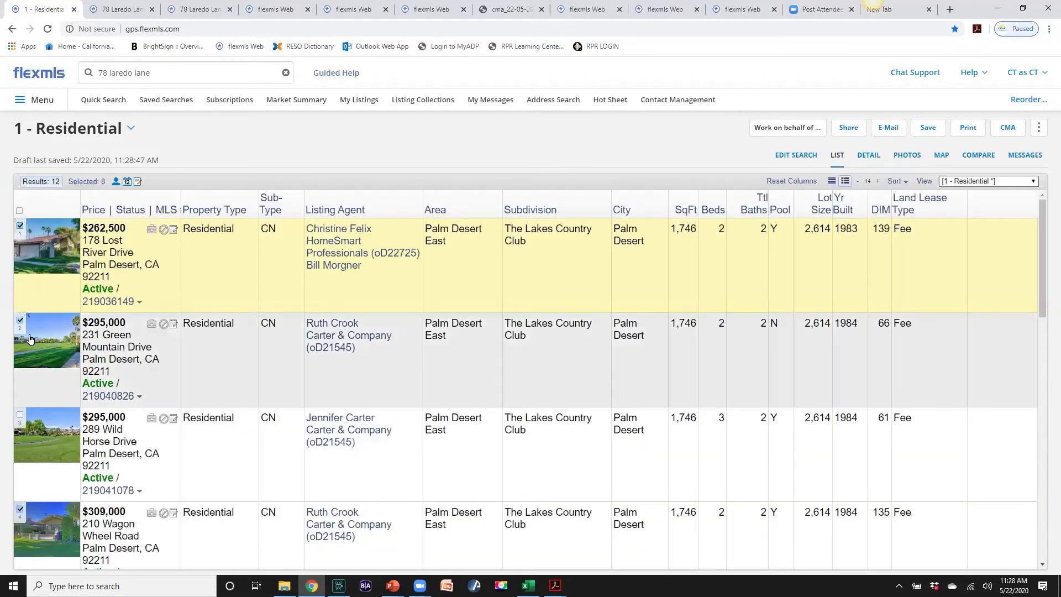
left_click(19, 414)
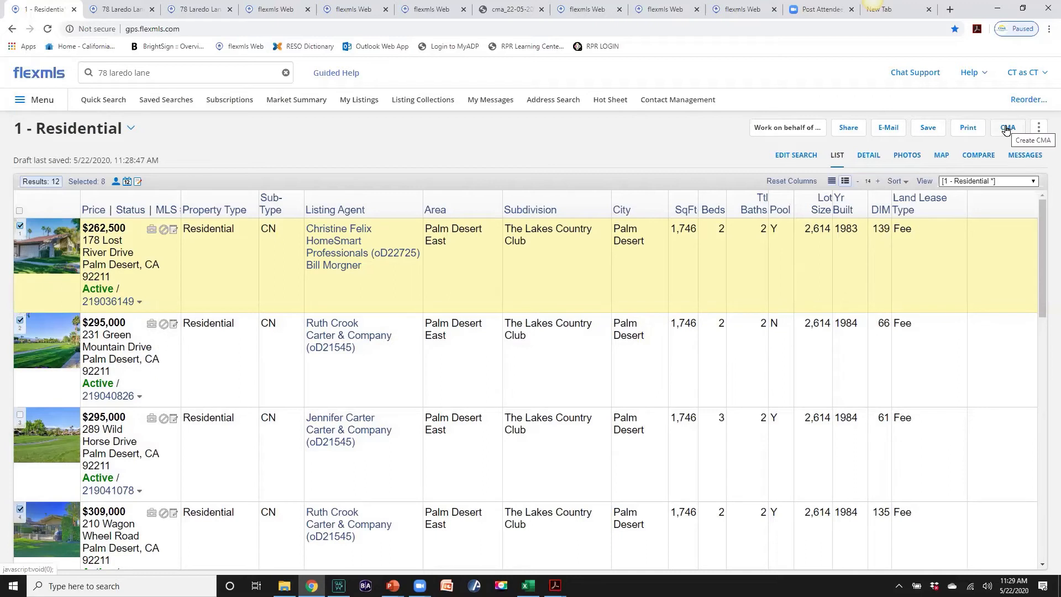
Build a Full CMA from the selected listings and continue to its Cover Page step
left_click(1006, 129)
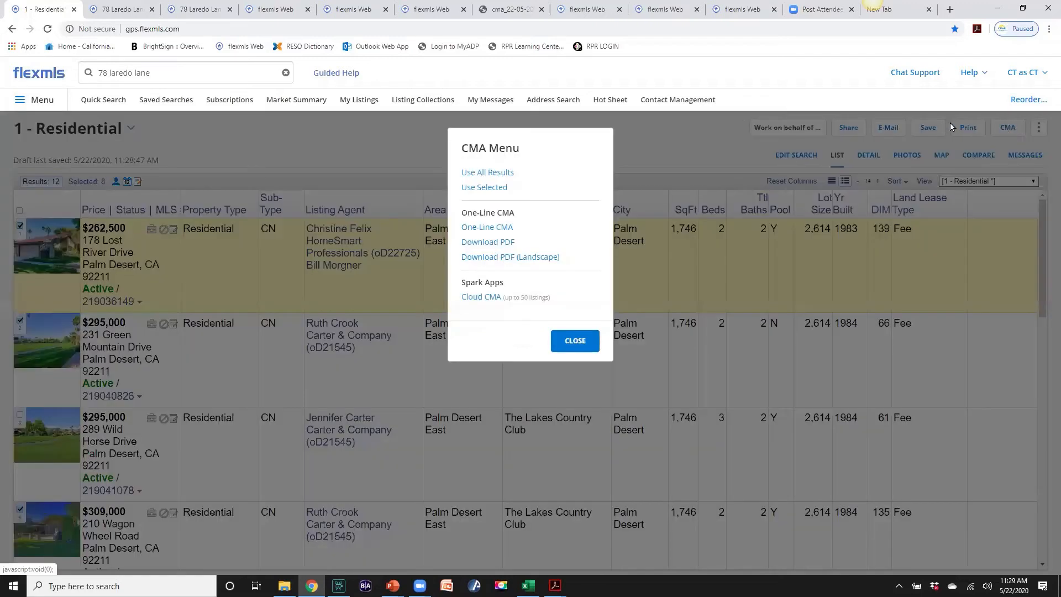
left_click(485, 188)
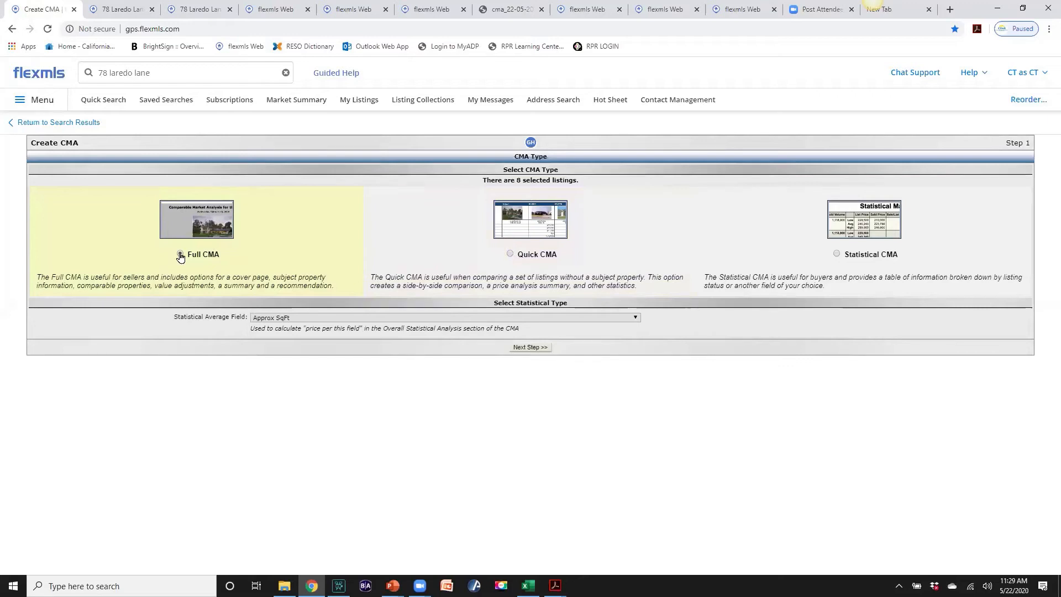
left_click(524, 348)
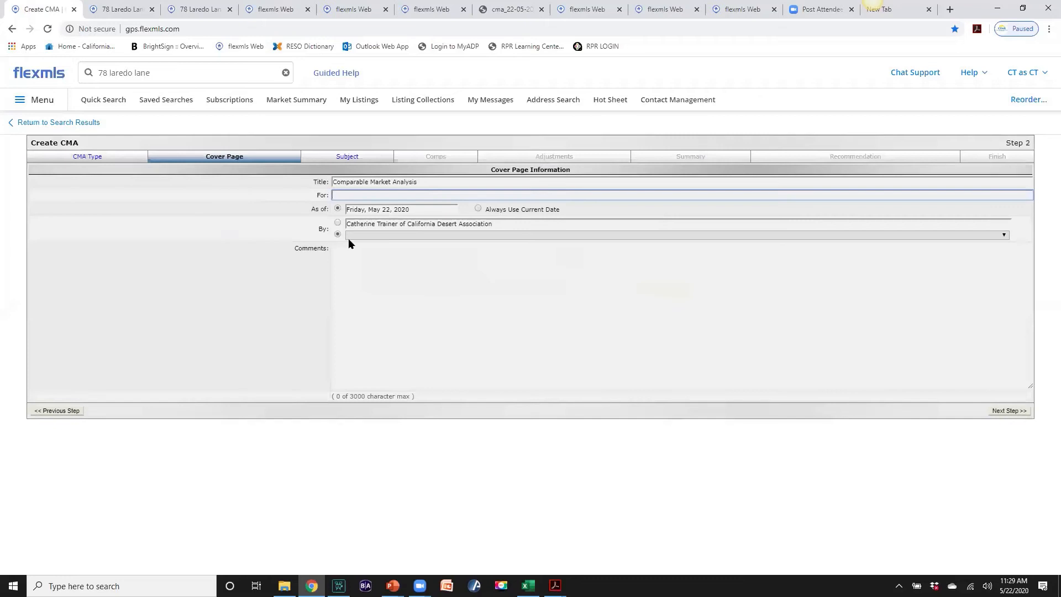
Address the cover page to 'Mr. & Mrs. Seller' with Always Use Current Date, then continue to Subject
left_click(340, 194)
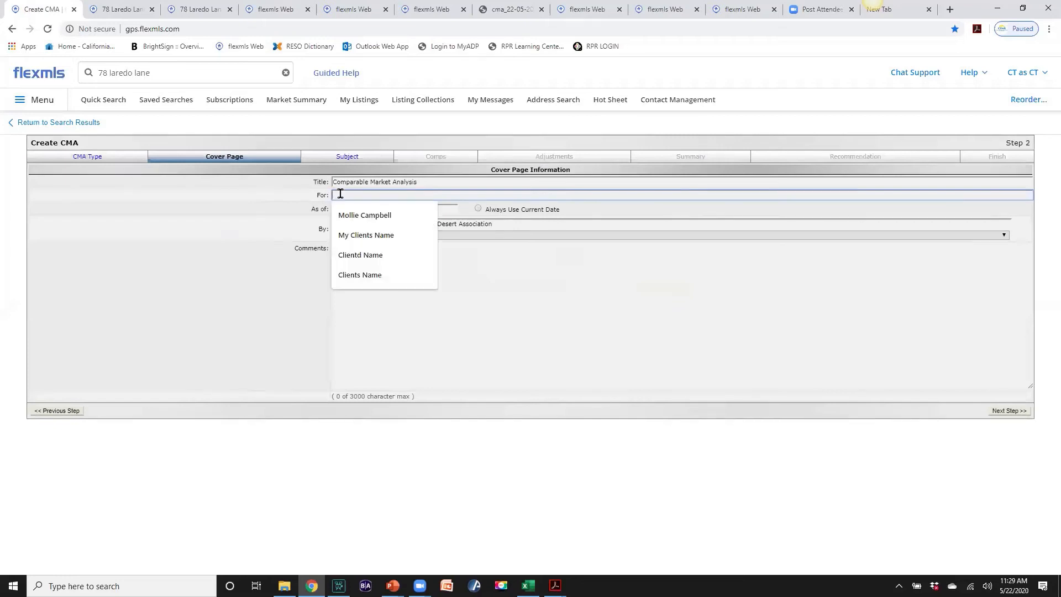
type("M")
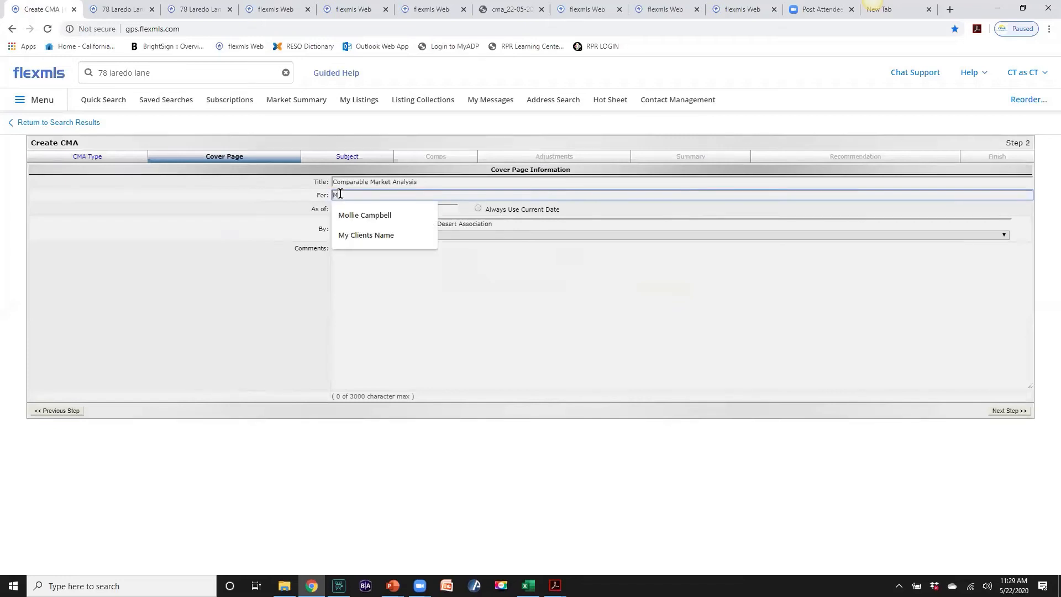
type("a")
type(" & M")
type("rs. Seller")
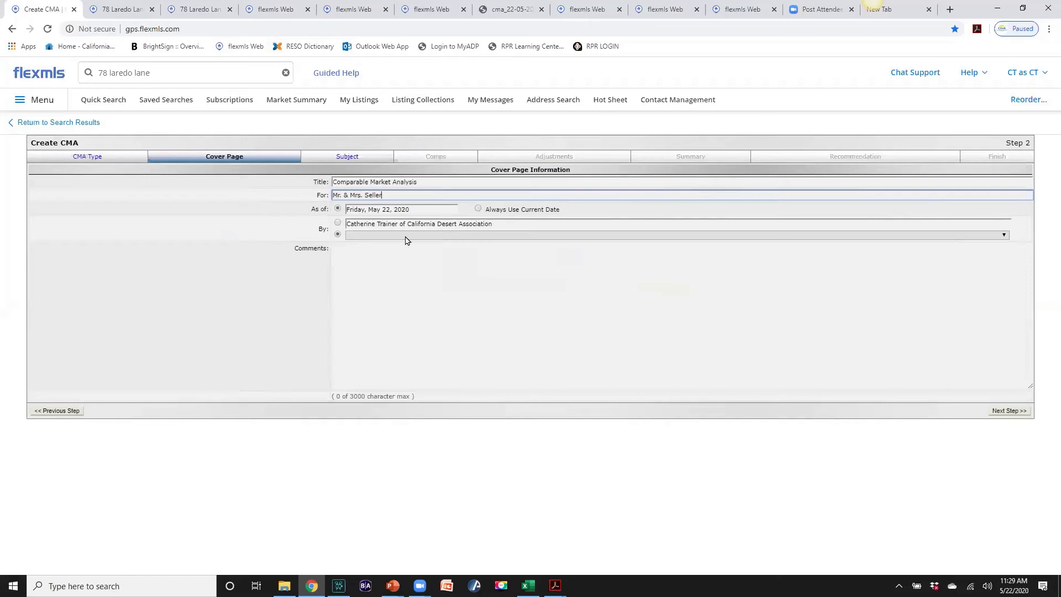
left_click(477, 208)
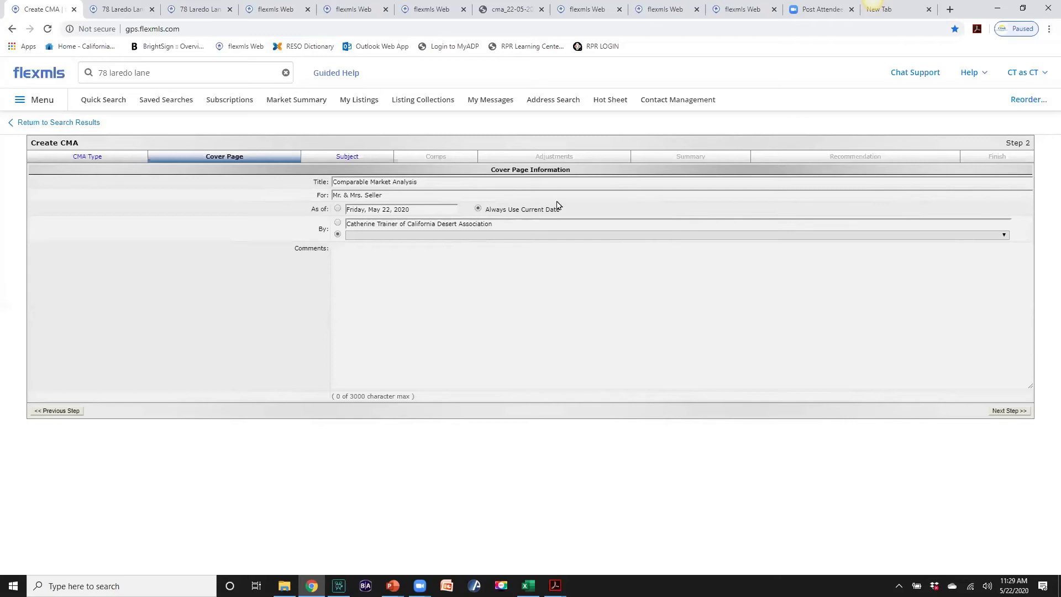
left_click(359, 257)
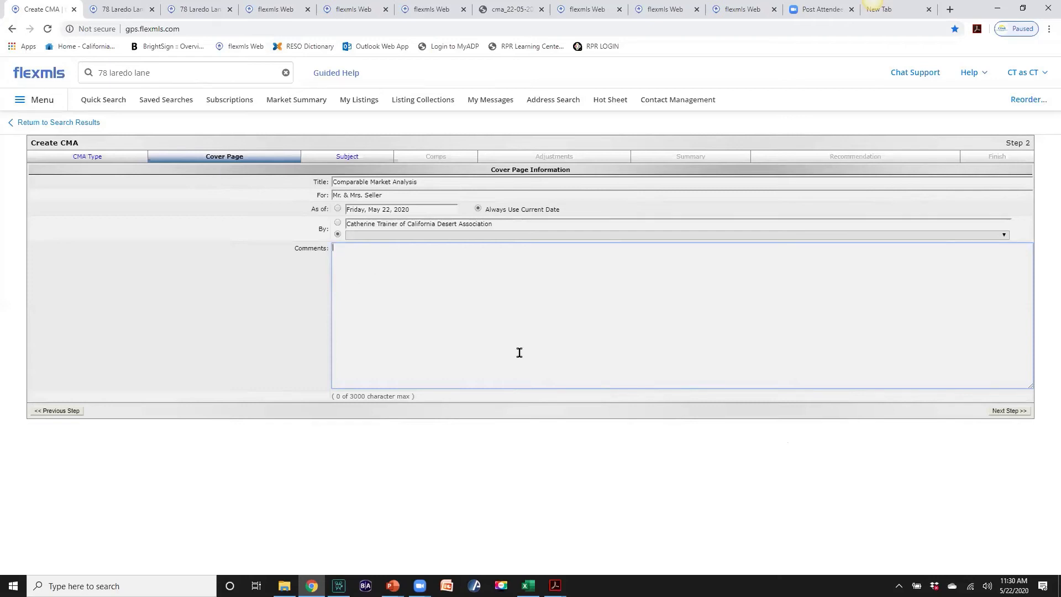
left_click(1005, 412)
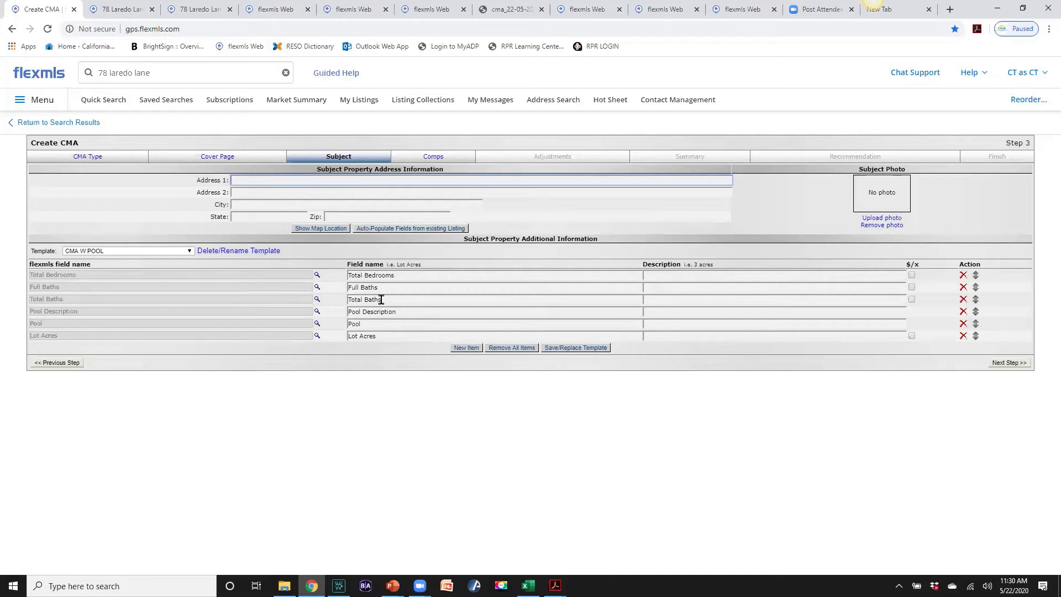
left_click(150, 72)
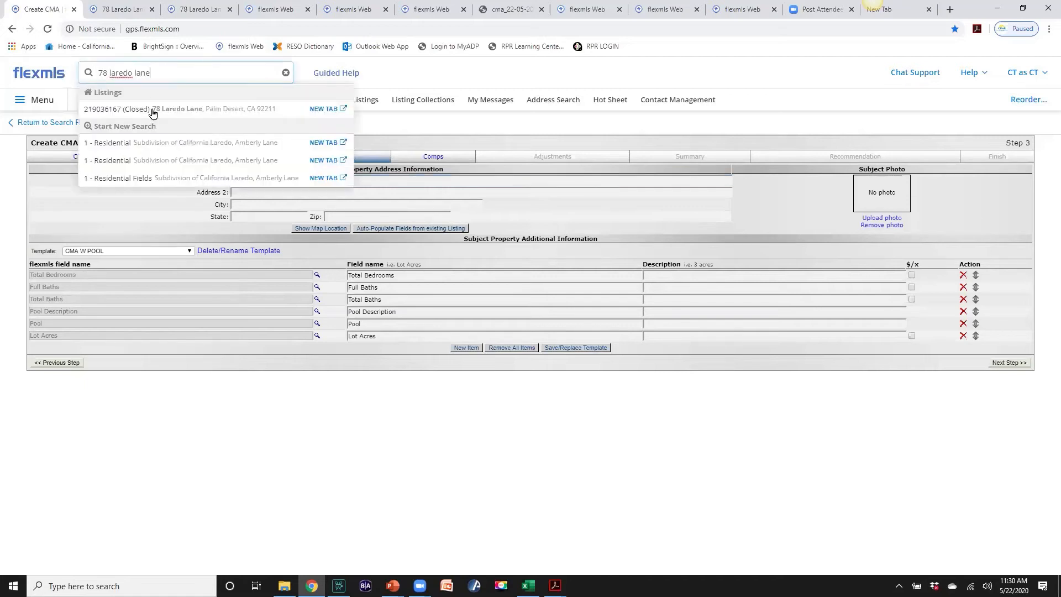
left_click(331, 109)
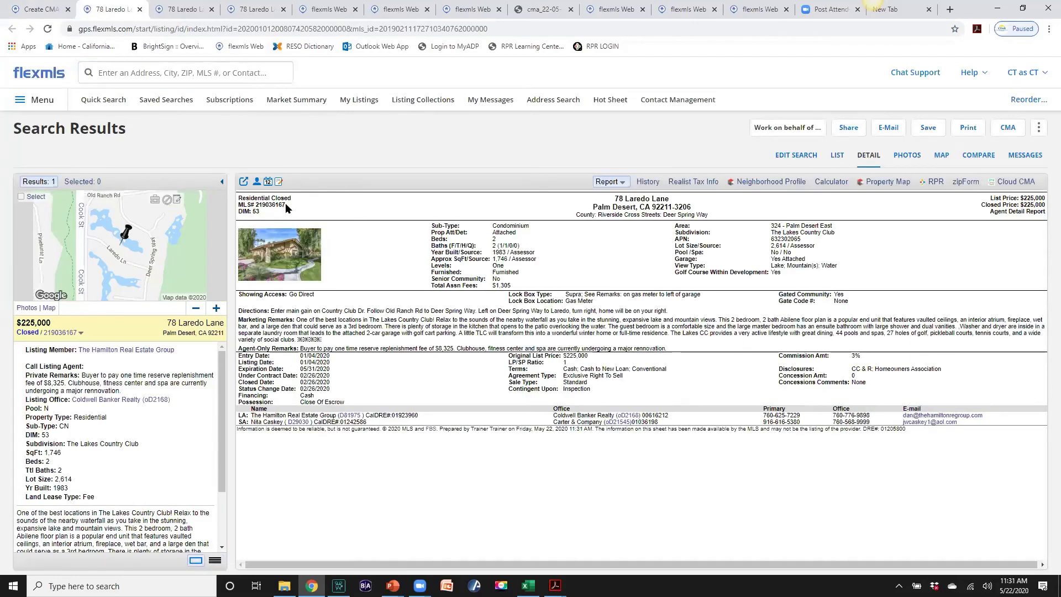
left_click_drag(284, 204, 257, 204)
right_click(265, 204)
left_click(284, 213)
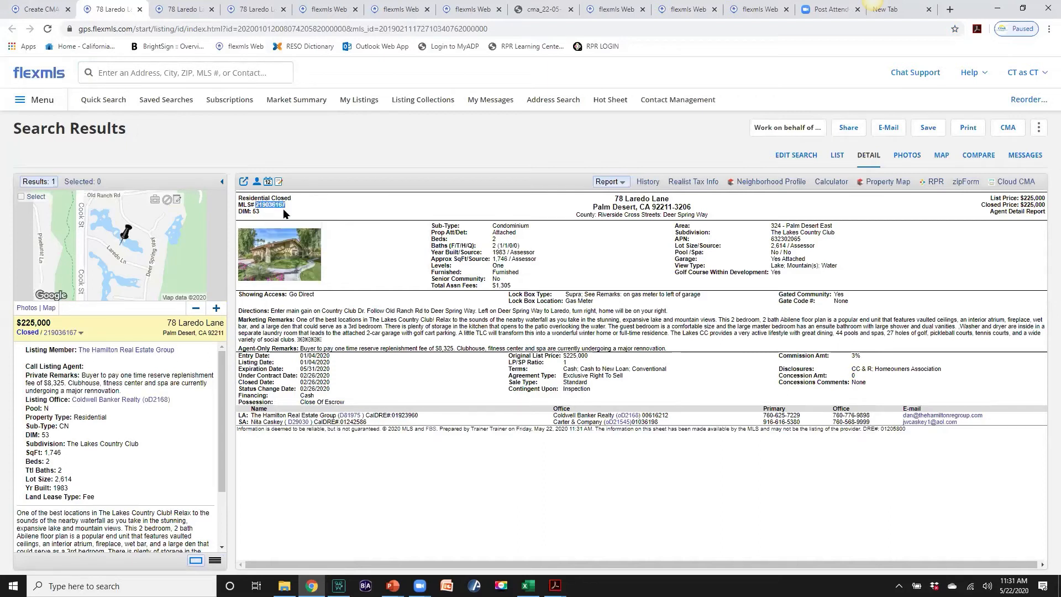
left_click(38, 9)
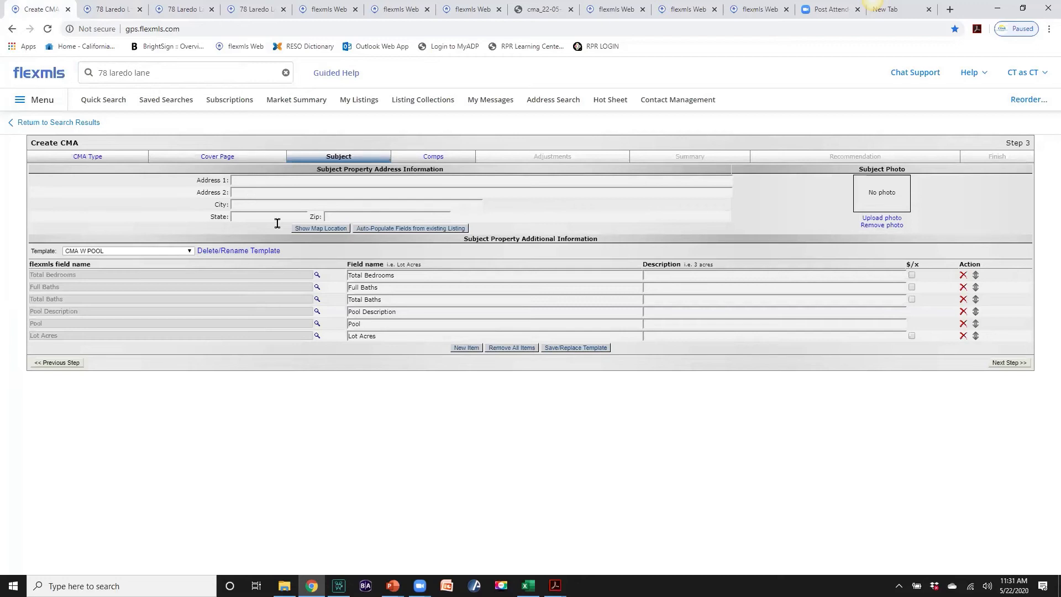
left_click(408, 230)
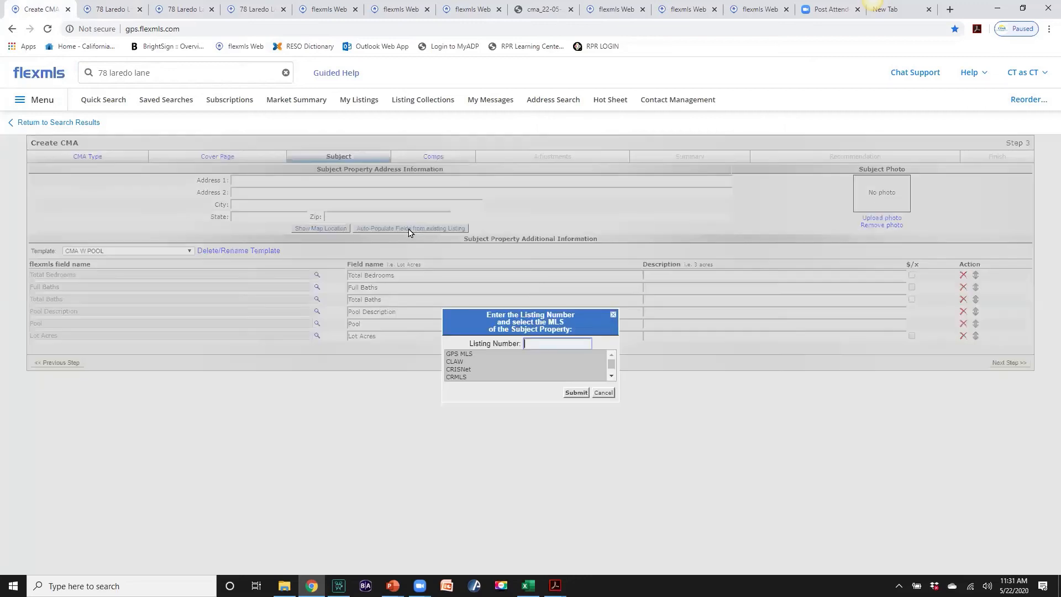
right_click(534, 343)
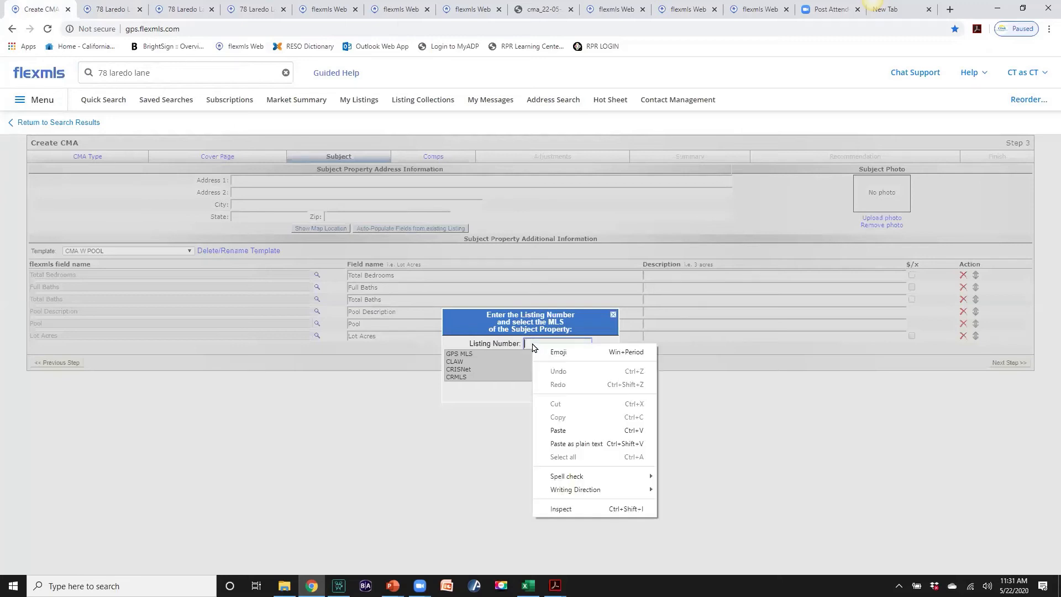
left_click(554, 431)
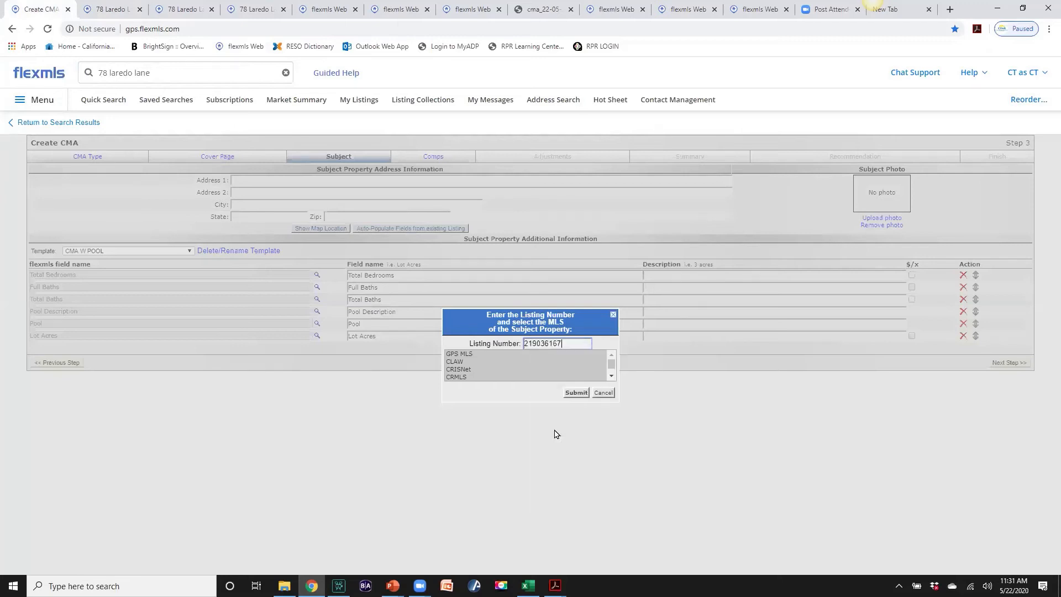
left_click(576, 393)
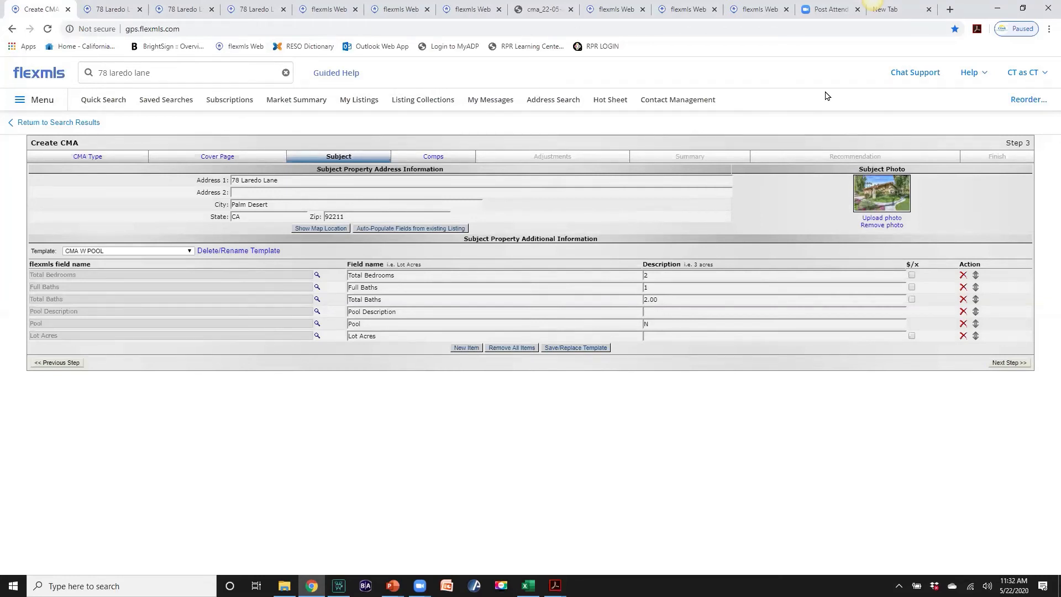
Add a Days on Market row to the subject fields, auto-populated from the existing listing
left_click(467, 349)
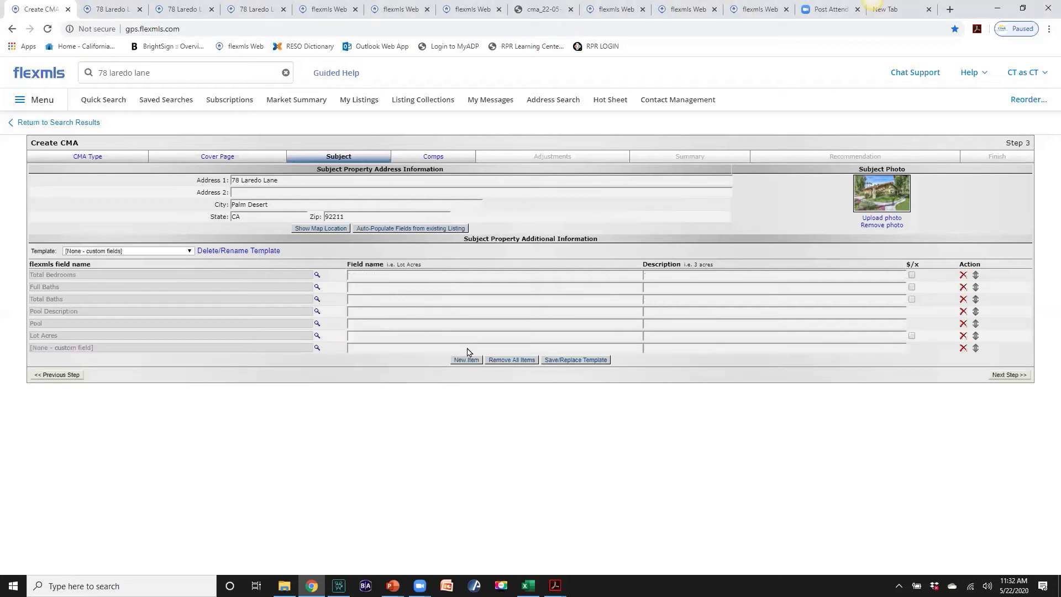
left_click(146, 348)
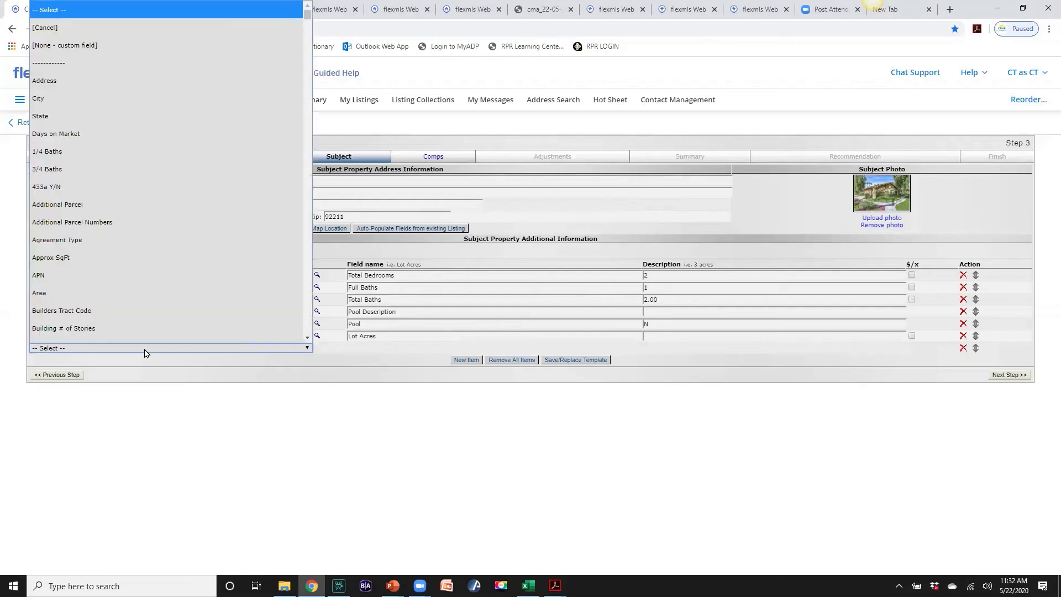
scroll(111, 321, "down", 1)
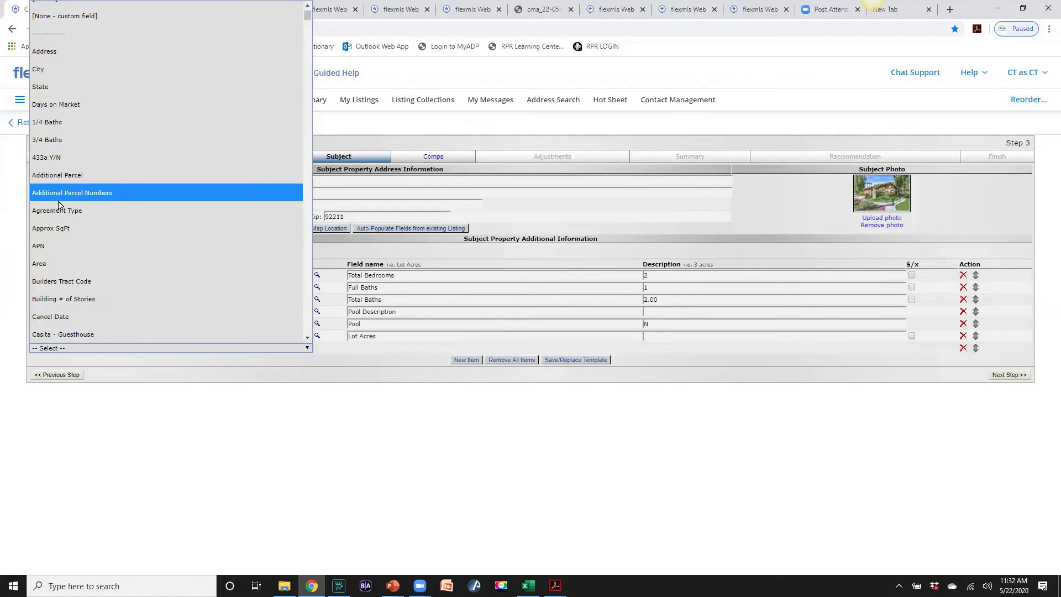
scroll(144, 290, "down", 4)
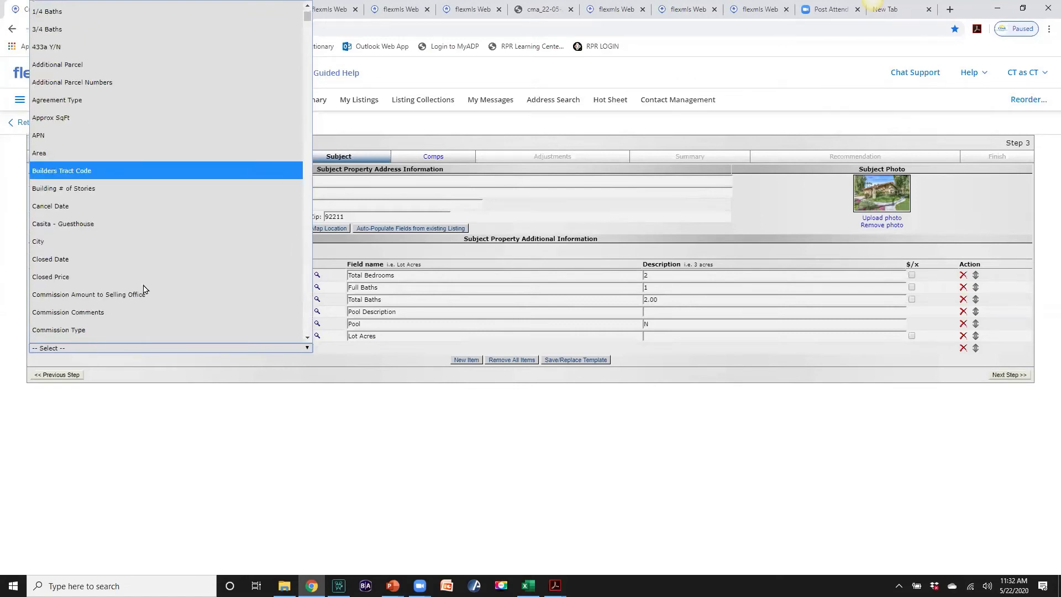
scroll(144, 289, "down", 4)
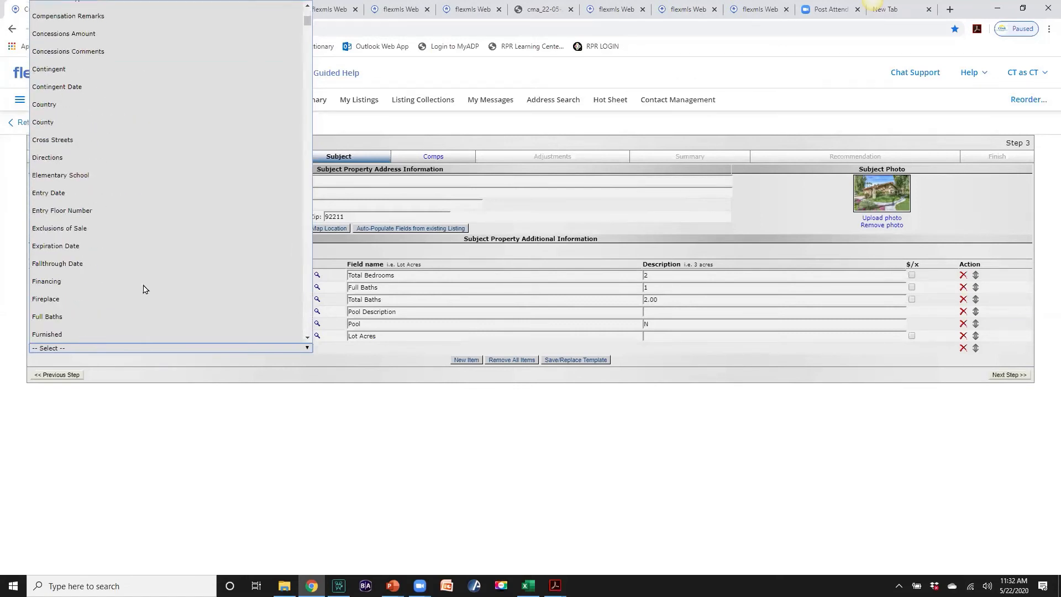
scroll(144, 289, "up", 2)
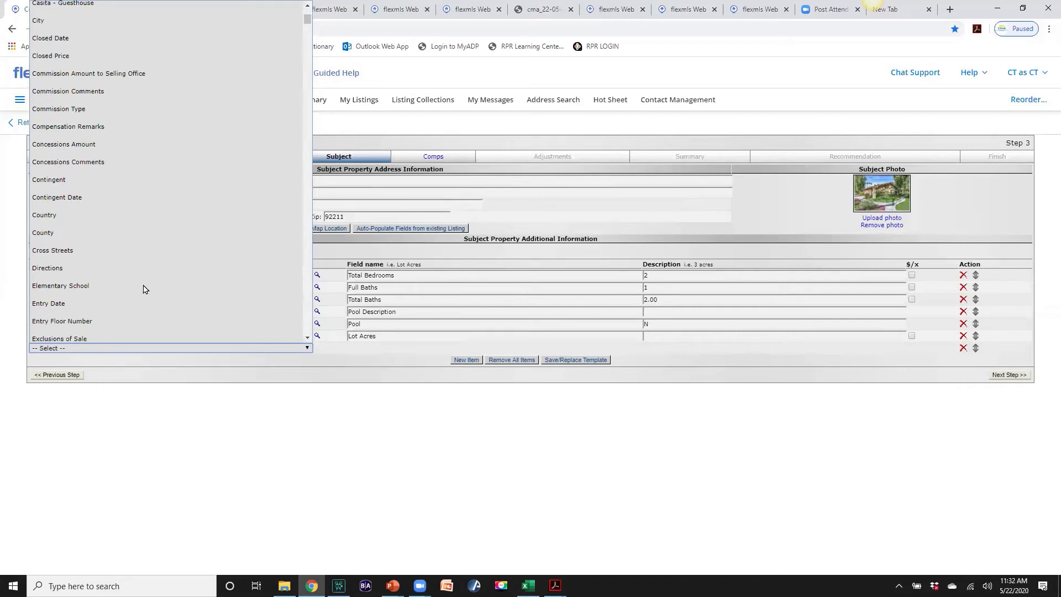
scroll(144, 289, "up", 8)
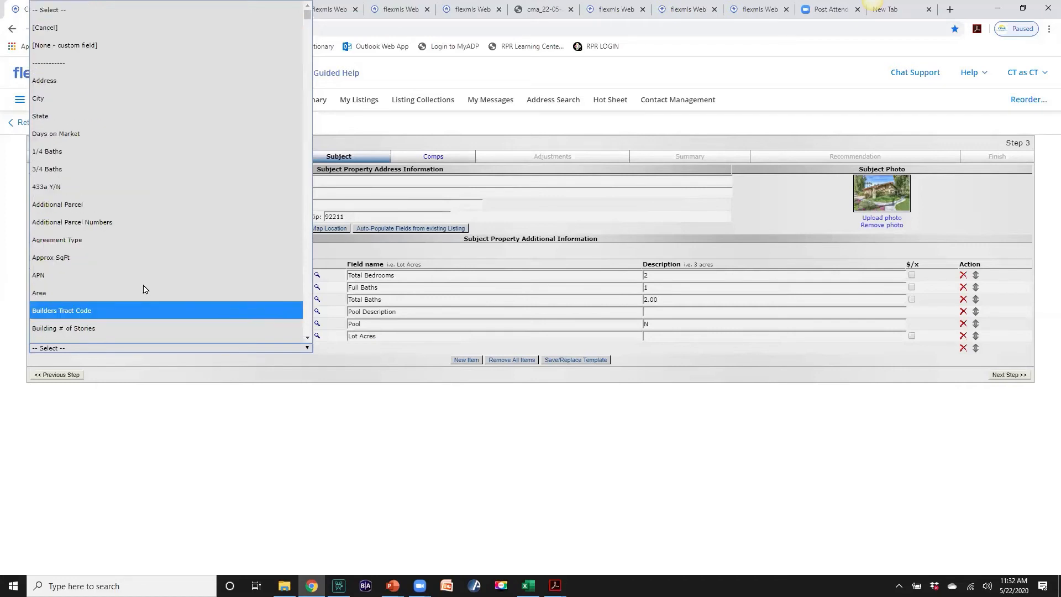
left_click(71, 134)
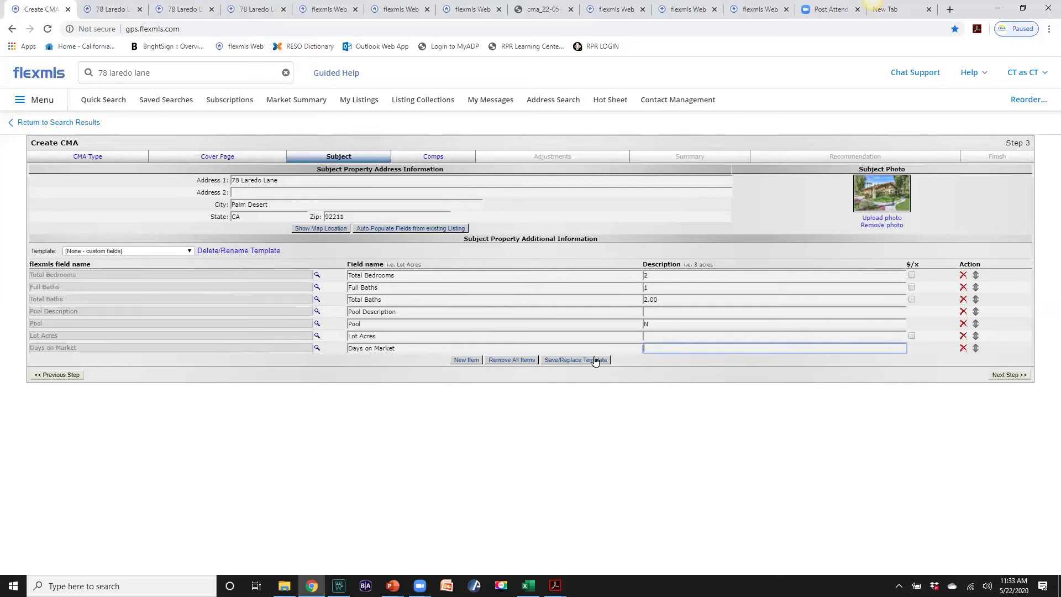
left_click(380, 230)
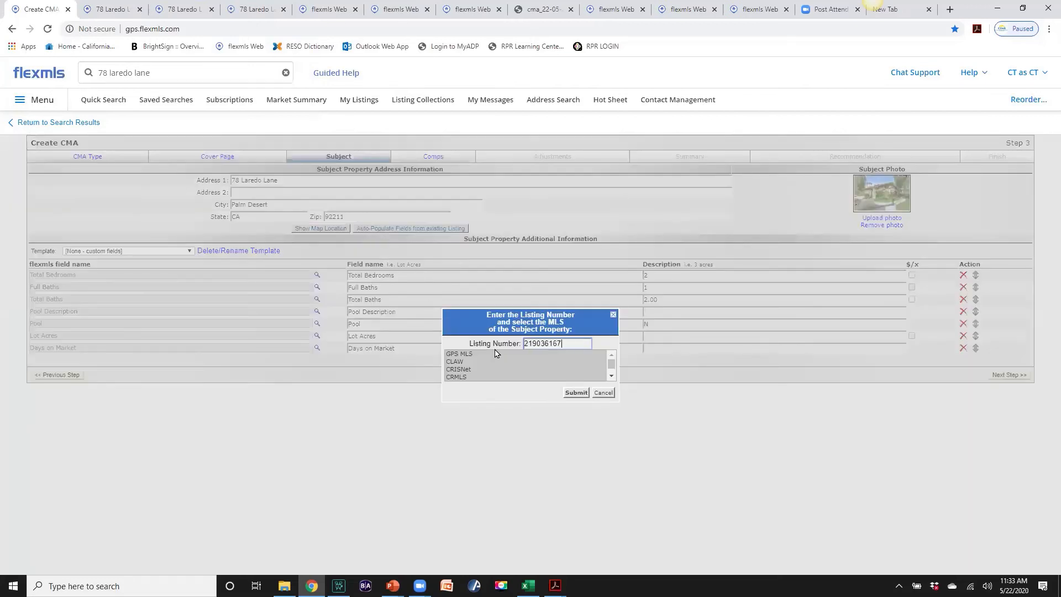
left_click(575, 393)
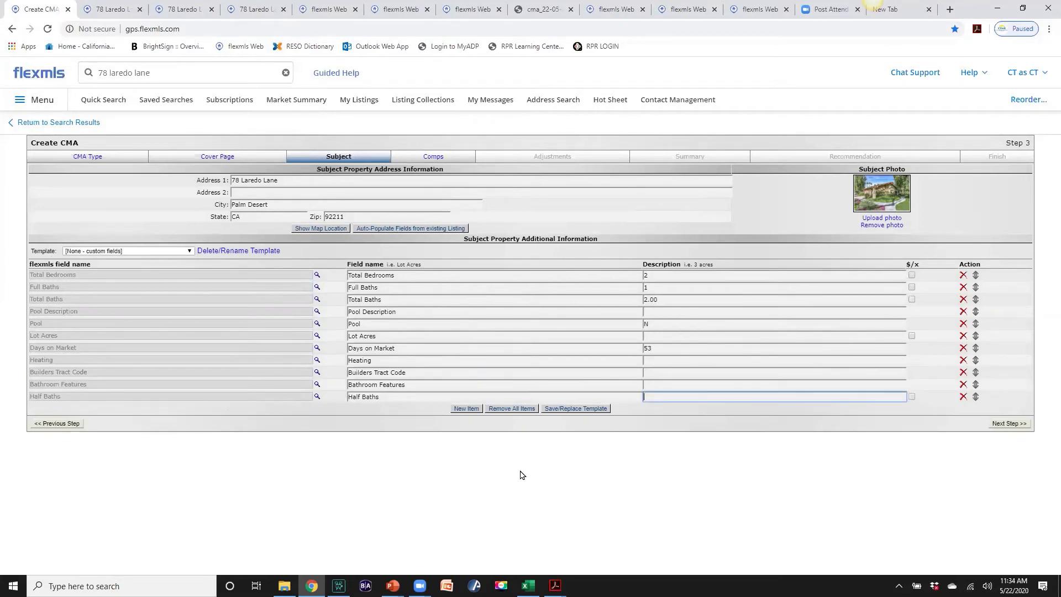
Auto-populate the newly added fields from the listing and delete the Half Baths row
left_click(417, 230)
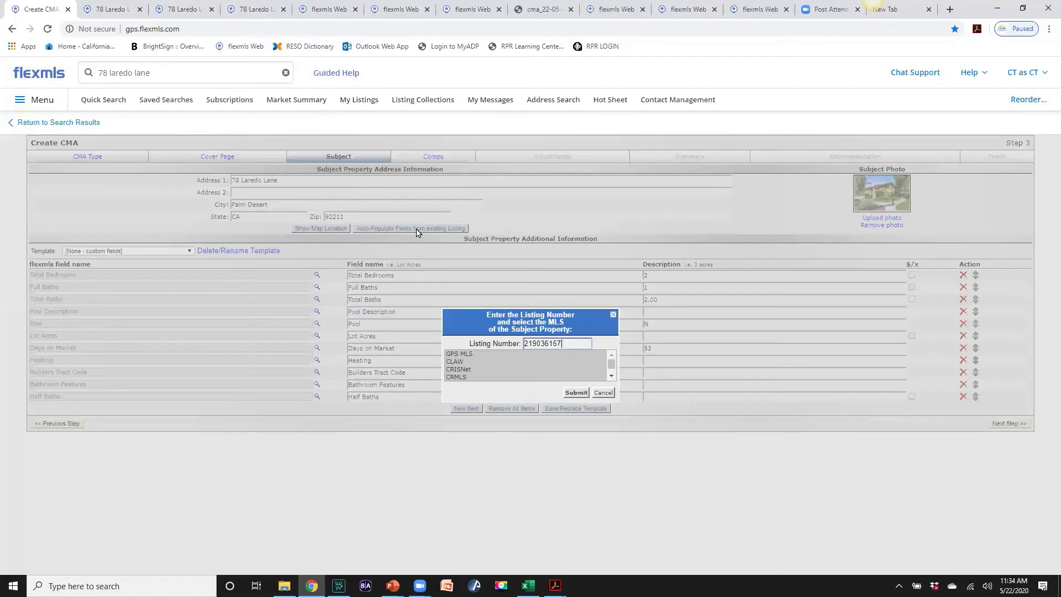
left_click(576, 394)
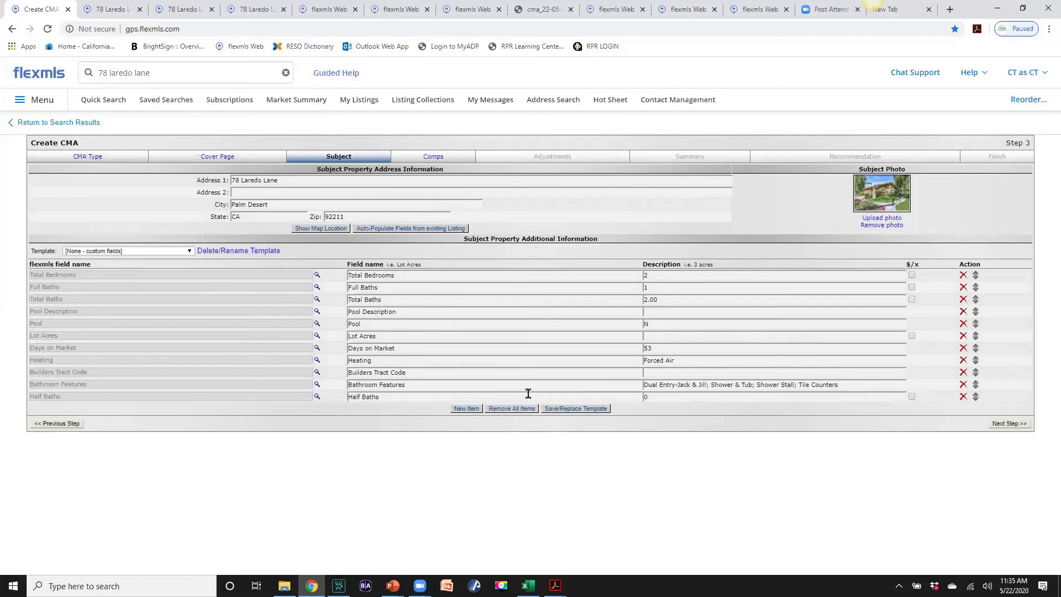
left_click(962, 397)
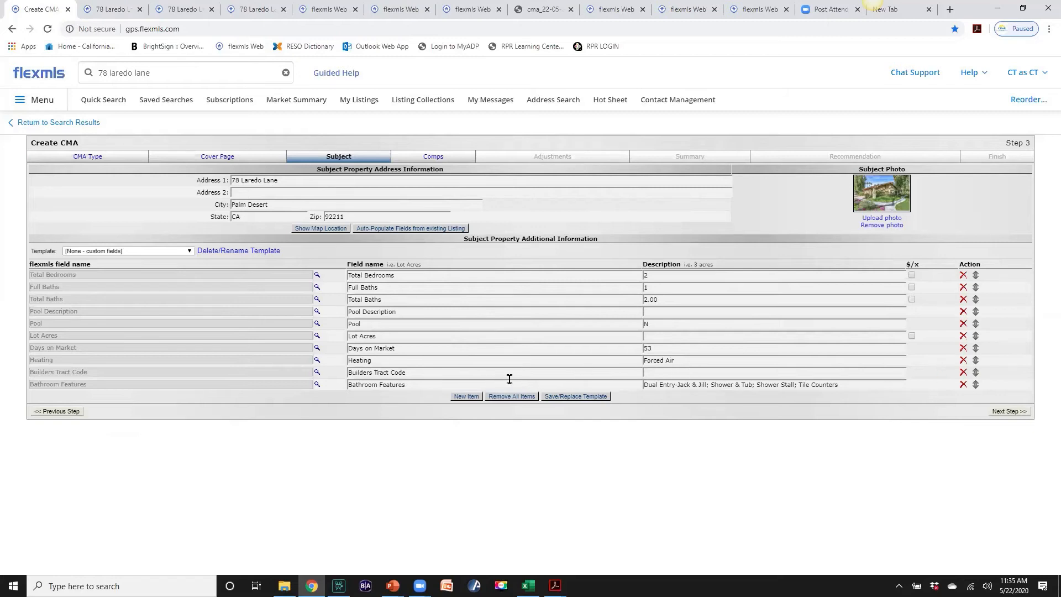
Remove the Builders Tract Code, Lot Acres and Pool Description rows
left_click(963, 373)
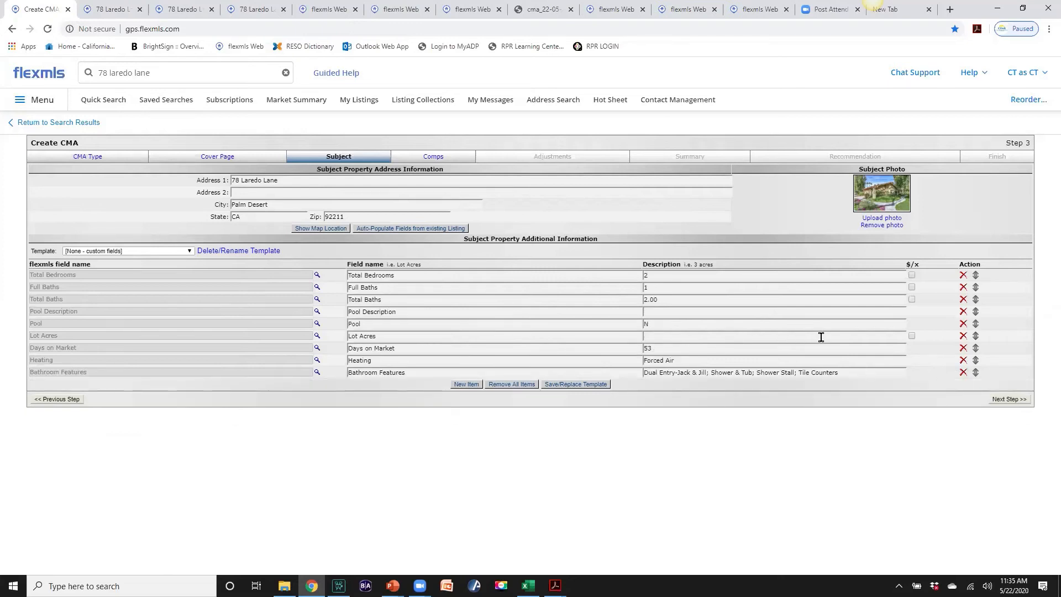
left_click(963, 336)
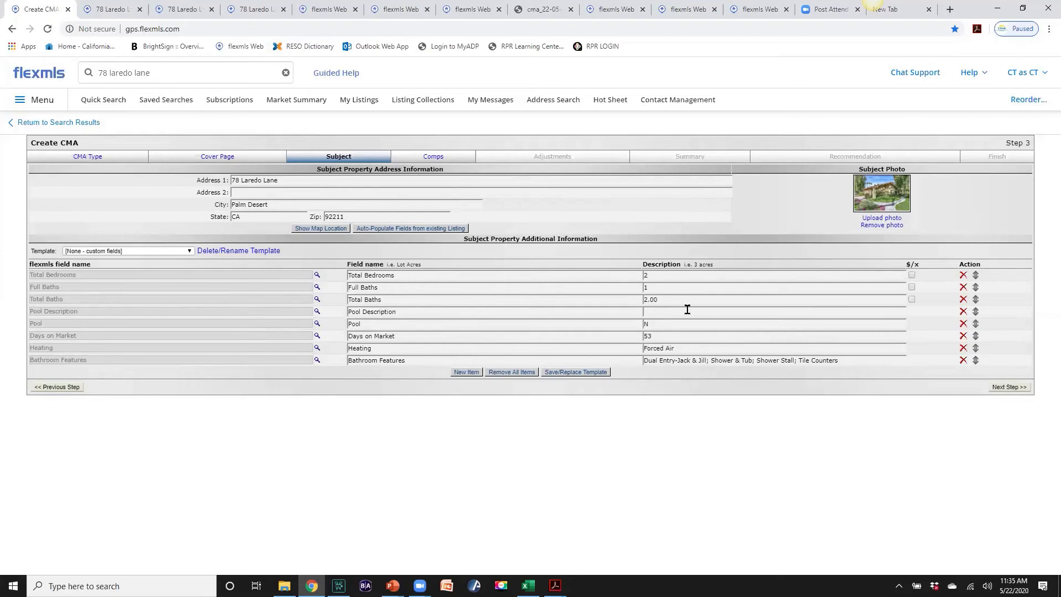
left_click(963, 313)
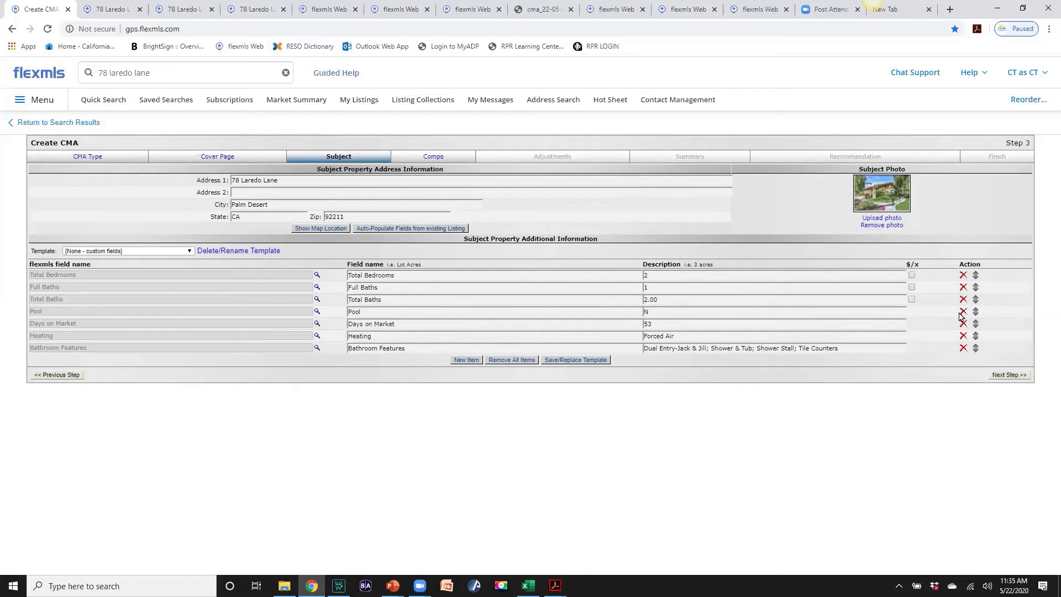
Add an Approx SqFt row auto-populated to 1746.00 and mark it as a $/x value
left_click(458, 361)
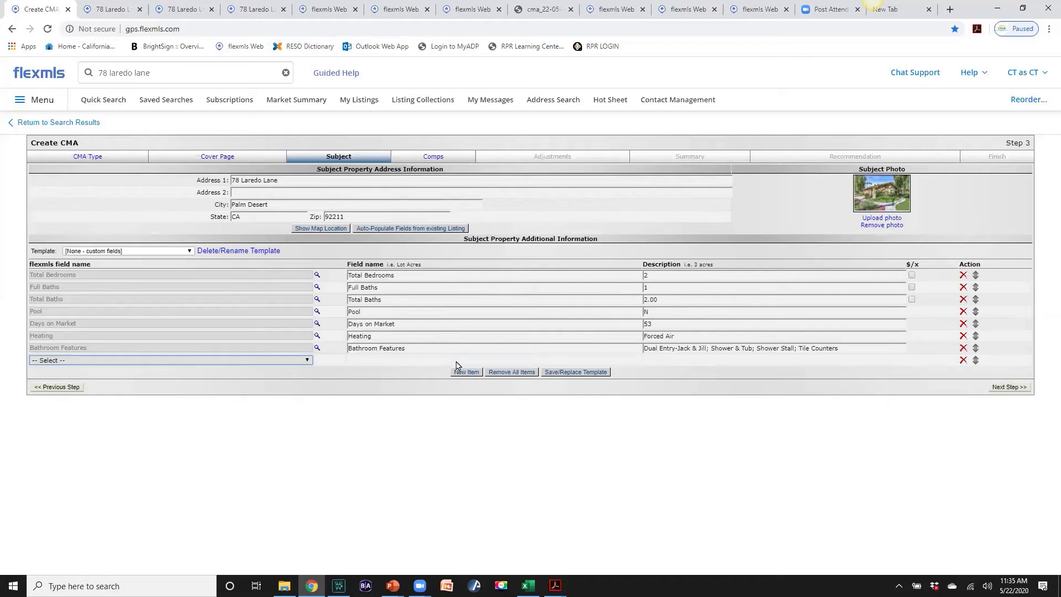
left_click(308, 361)
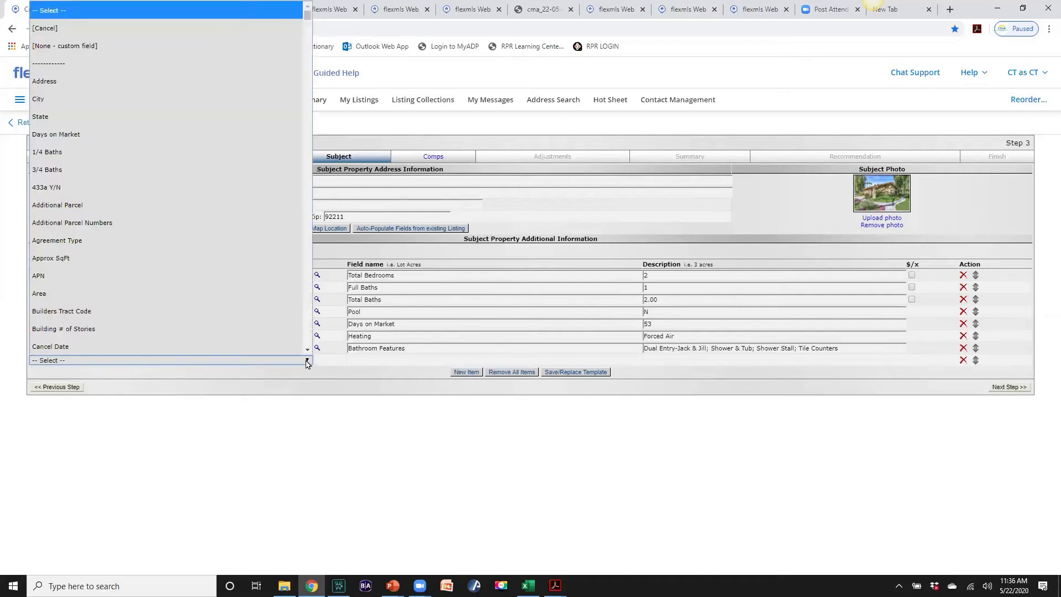
scroll(134, 288, "down", 1)
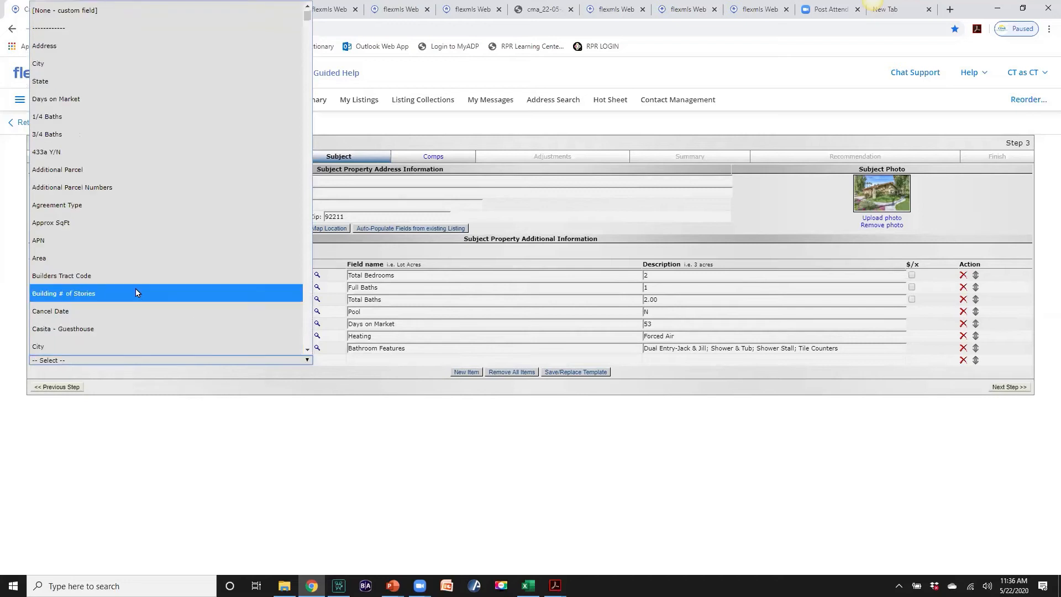
left_click(58, 223)
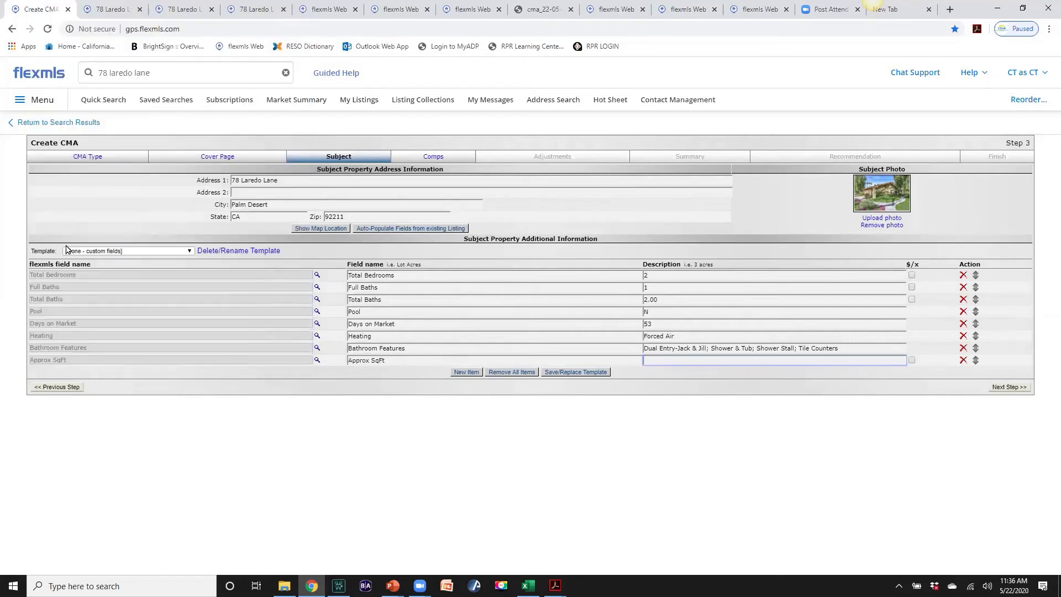
left_click(431, 229)
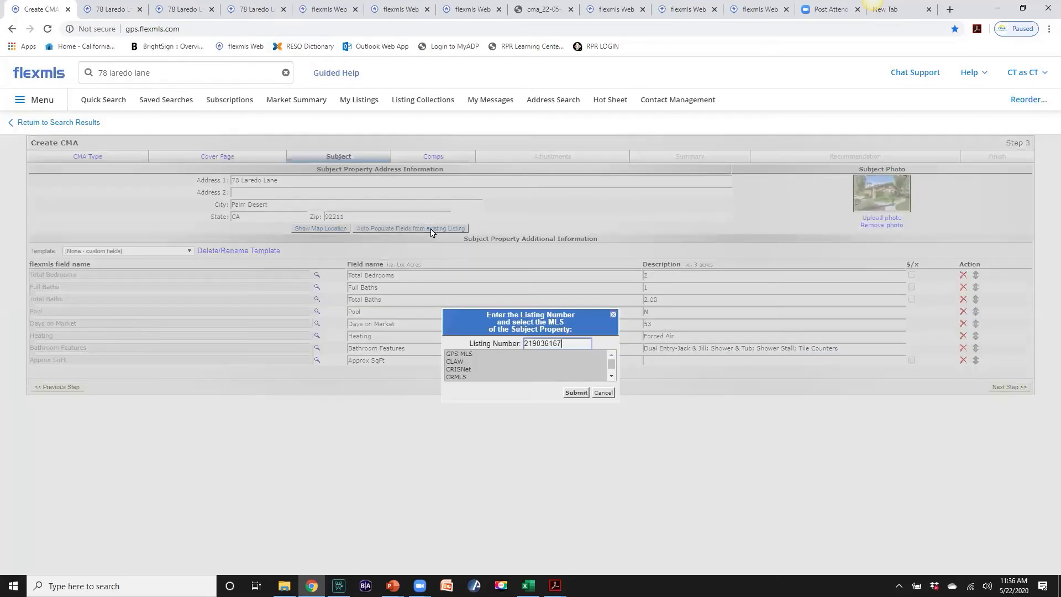
left_click(574, 394)
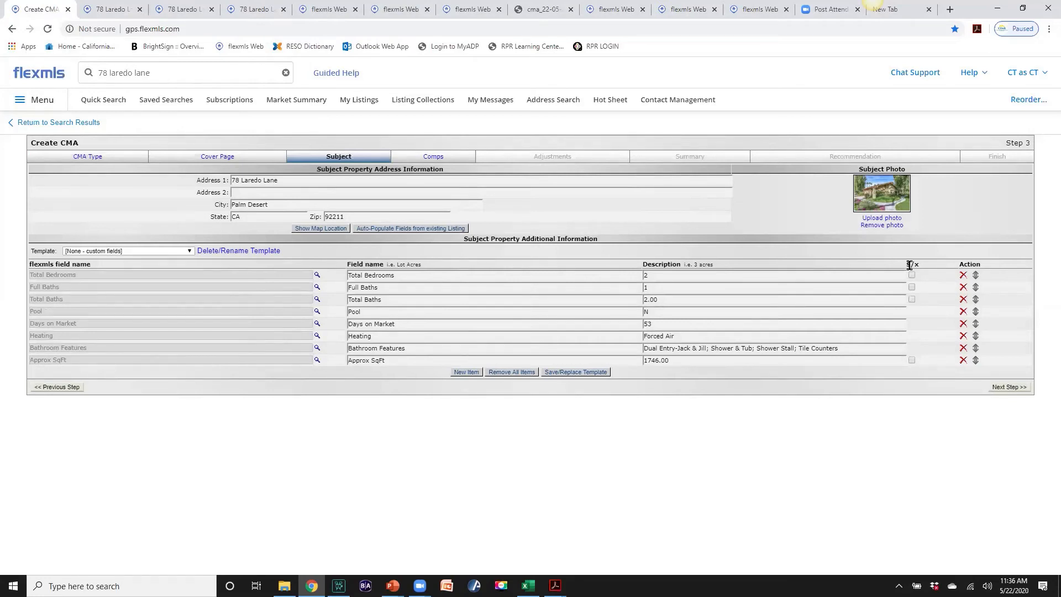
left_click(912, 361)
Save the subject field list as the default CMA template titled 'Full CMA'
left_click(559, 374)
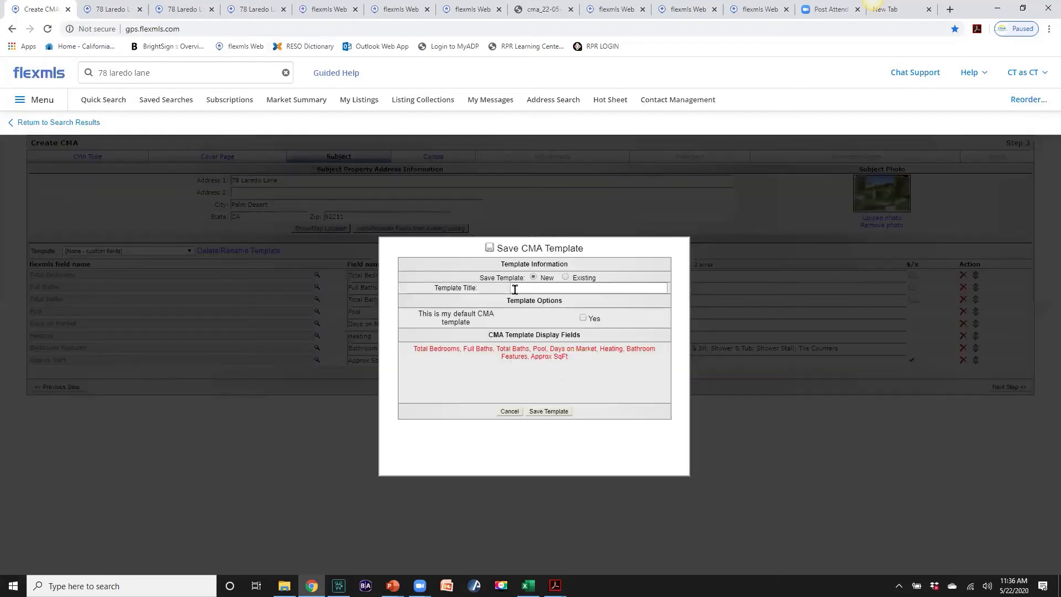
left_click(515, 288)
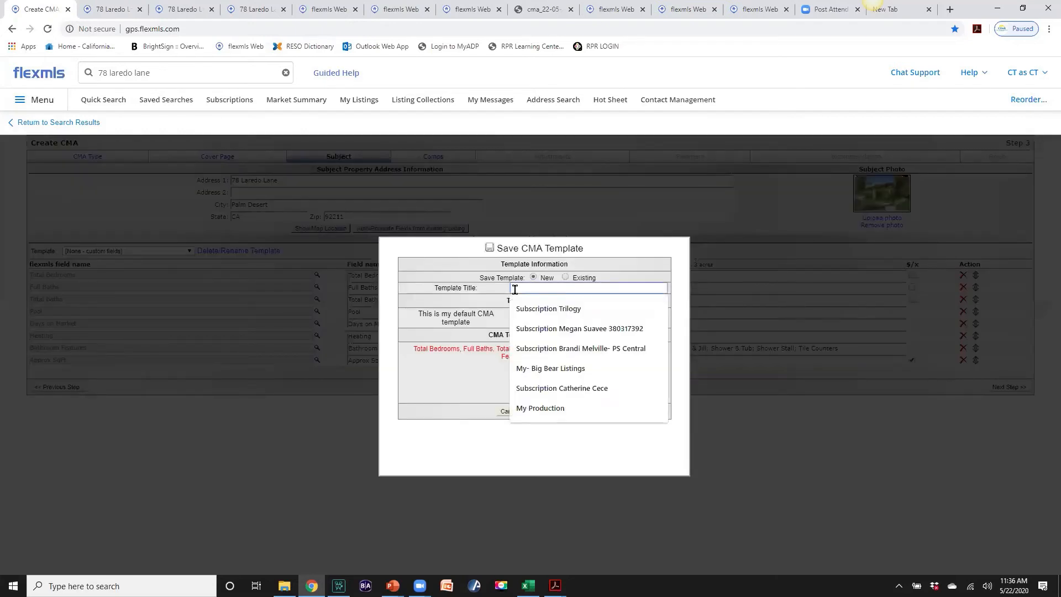
type("Full CMA")
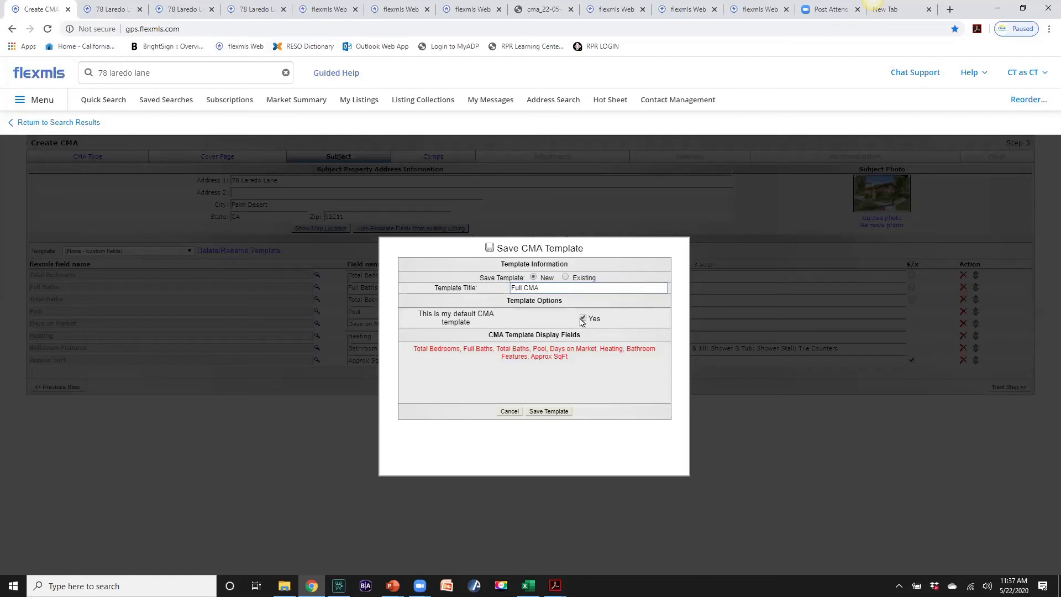
left_click(546, 412)
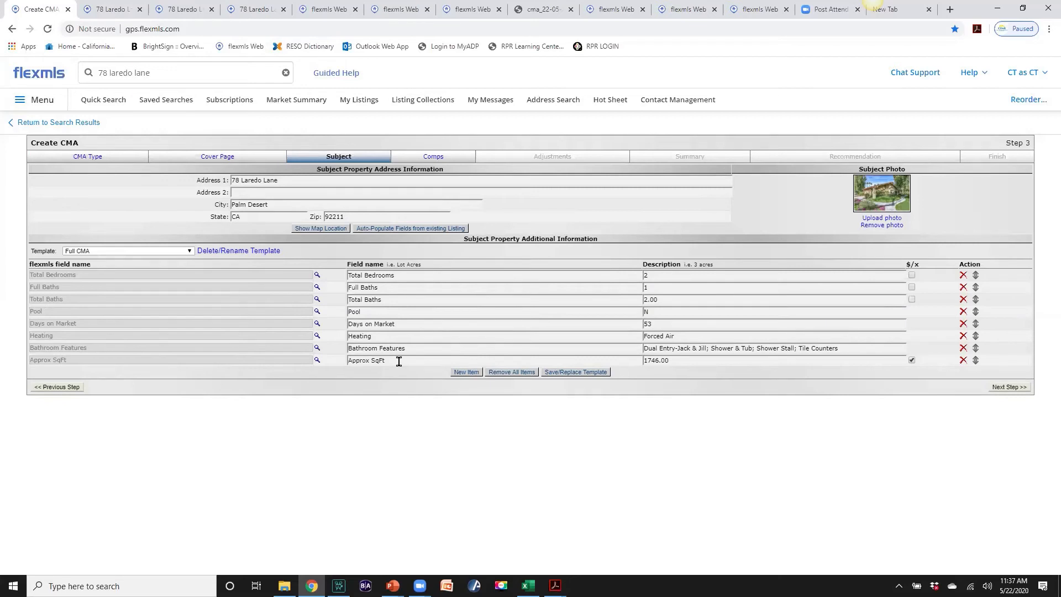
Move the Approx SqFt row up to sit just below Total Bedrooms
left_click(976, 361)
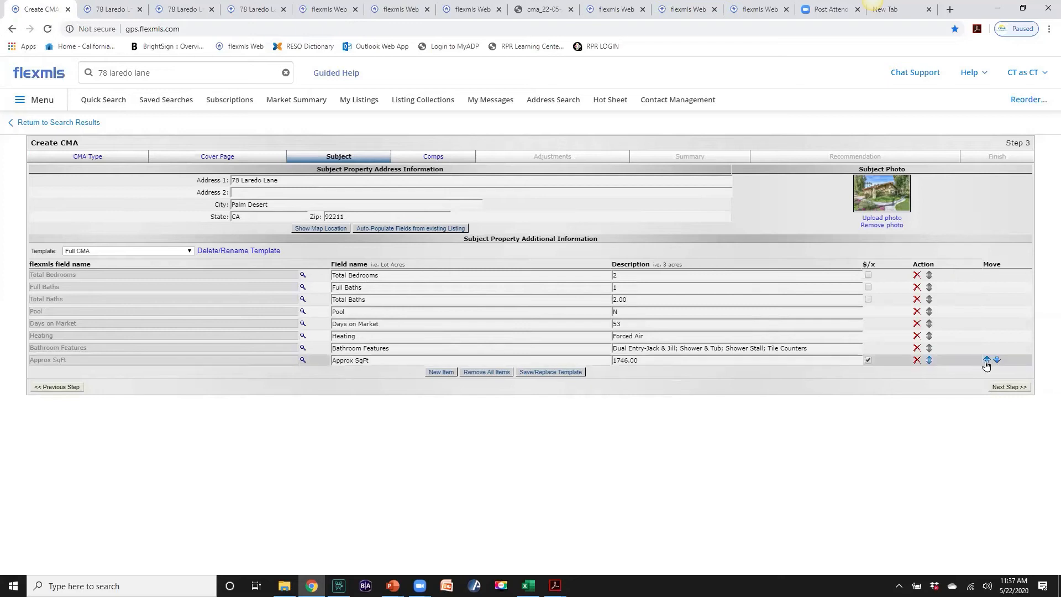
left_click(988, 360)
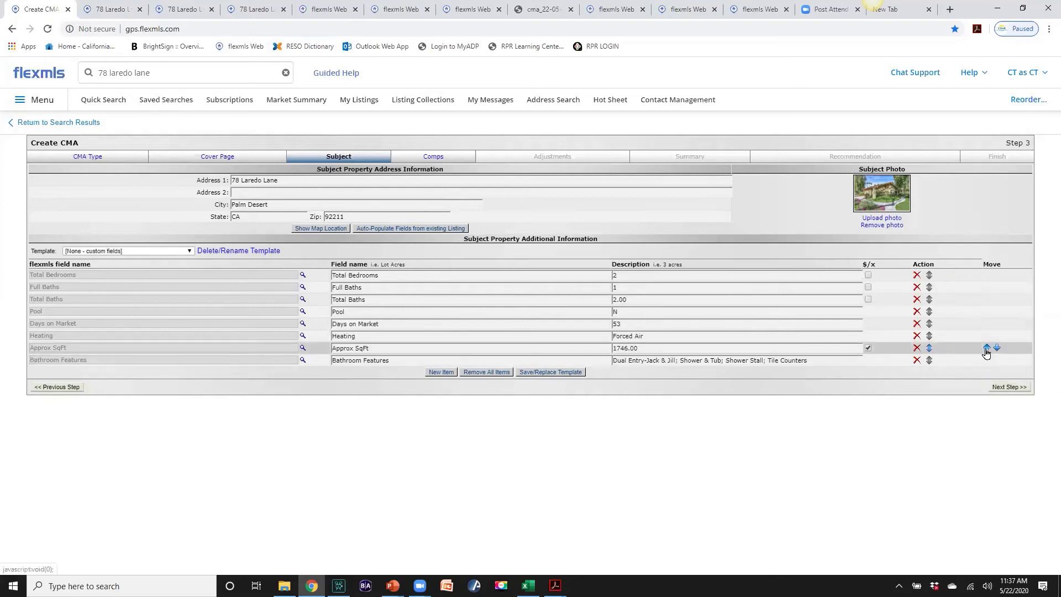
left_click(987, 348)
left_click(988, 336)
left_click(987, 324)
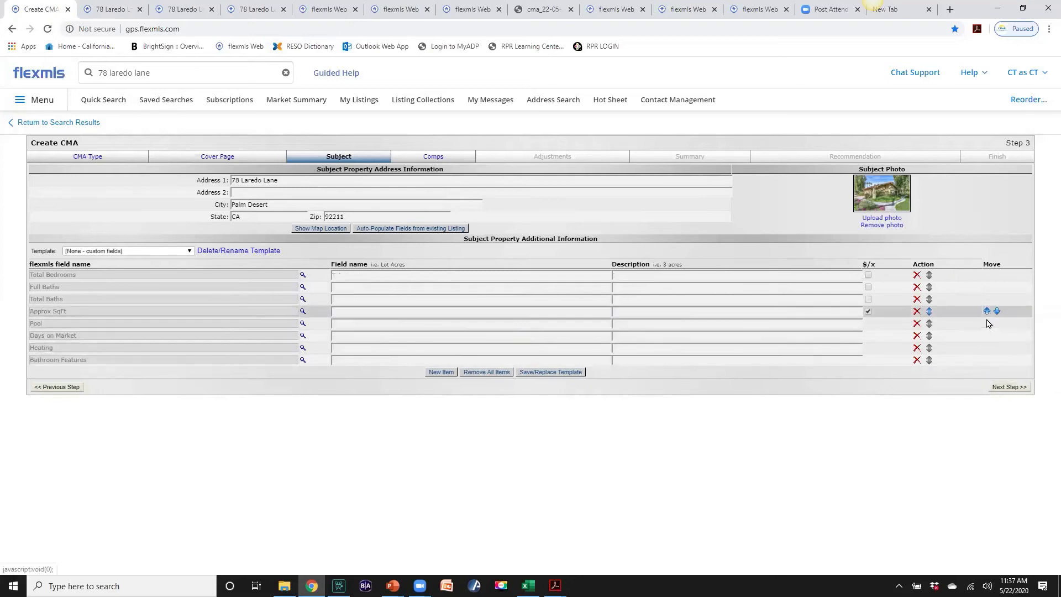
left_click(988, 311)
left_click(988, 299)
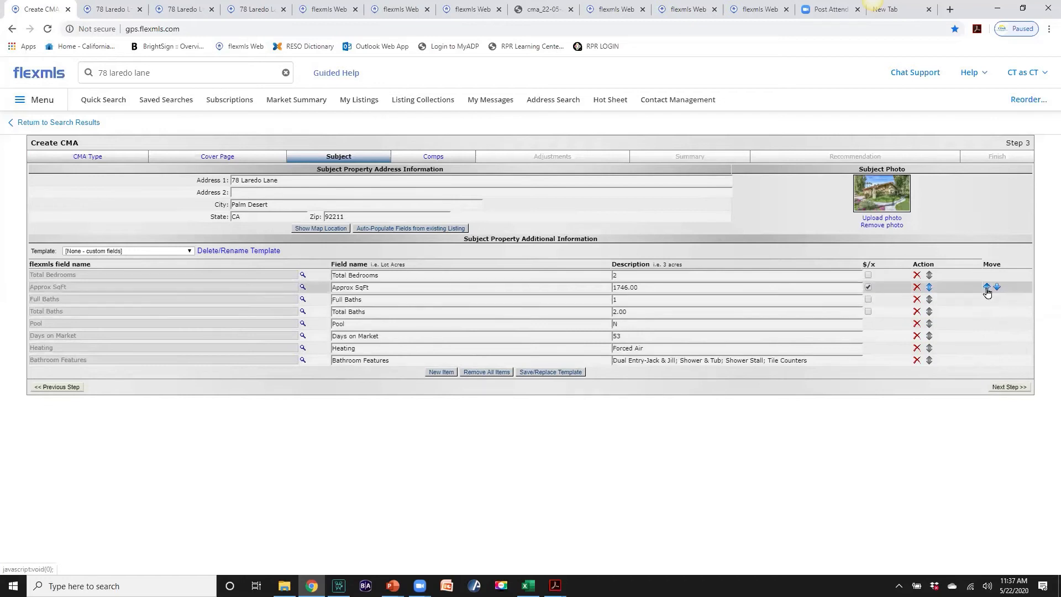
left_click(987, 287)
left_click(997, 275)
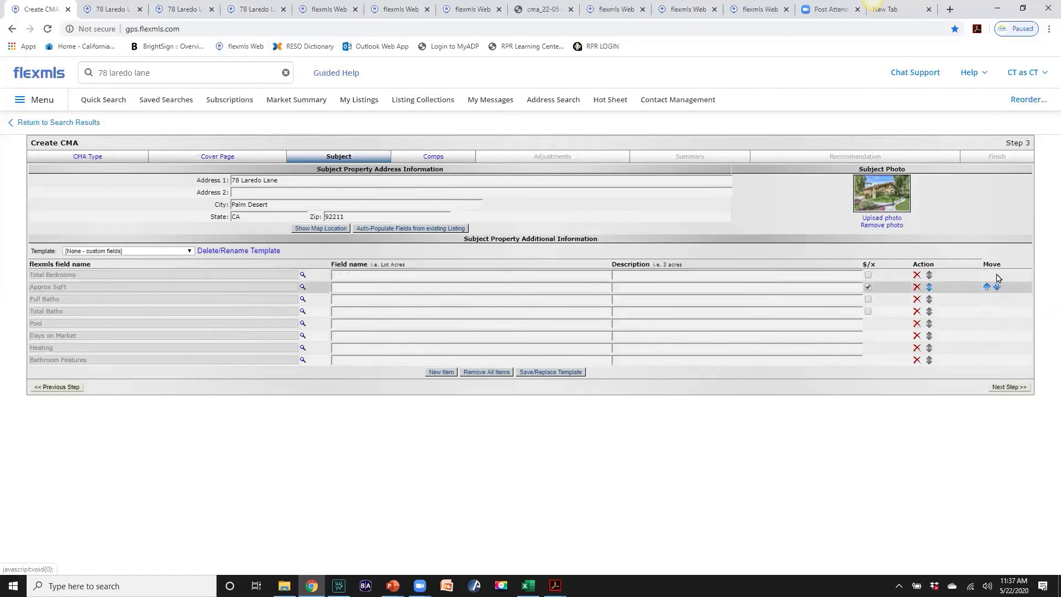
Remove the Heating row and advance the CMA to the Comps step
left_click(917, 348)
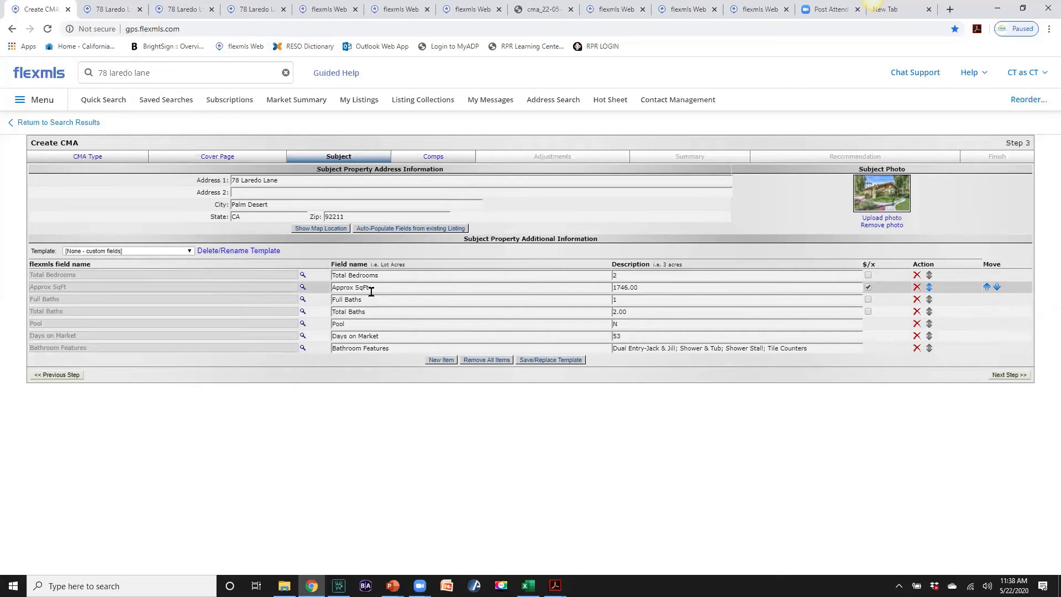
left_click(1008, 374)
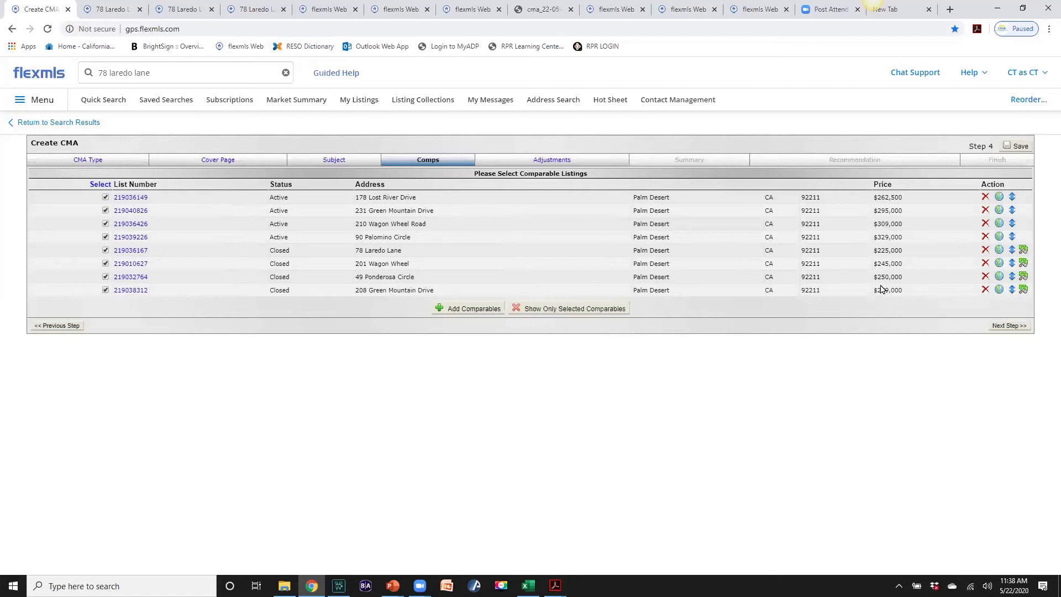
left_click(984, 290)
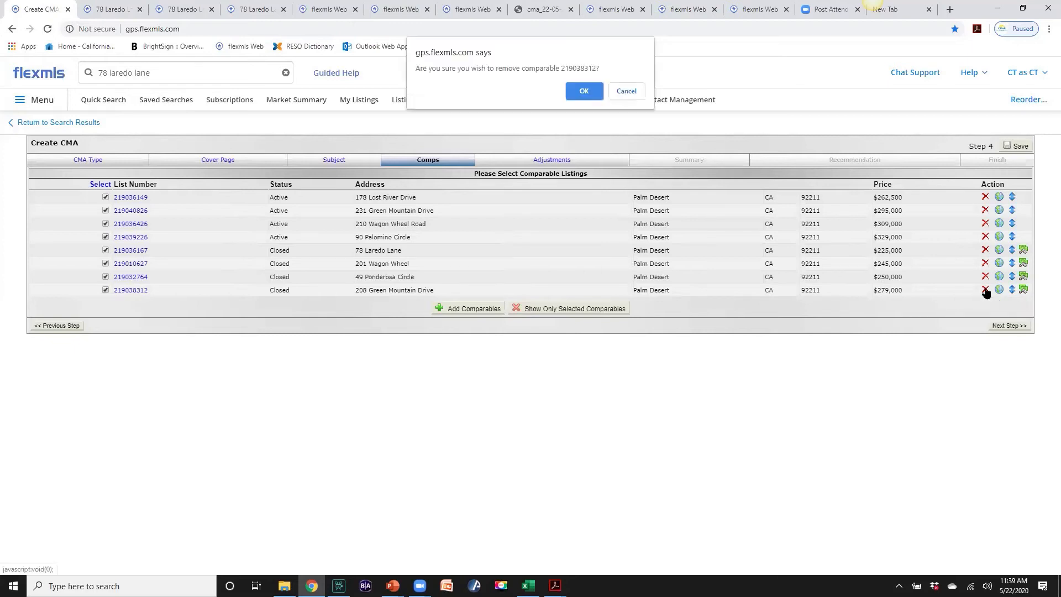
left_click(586, 94)
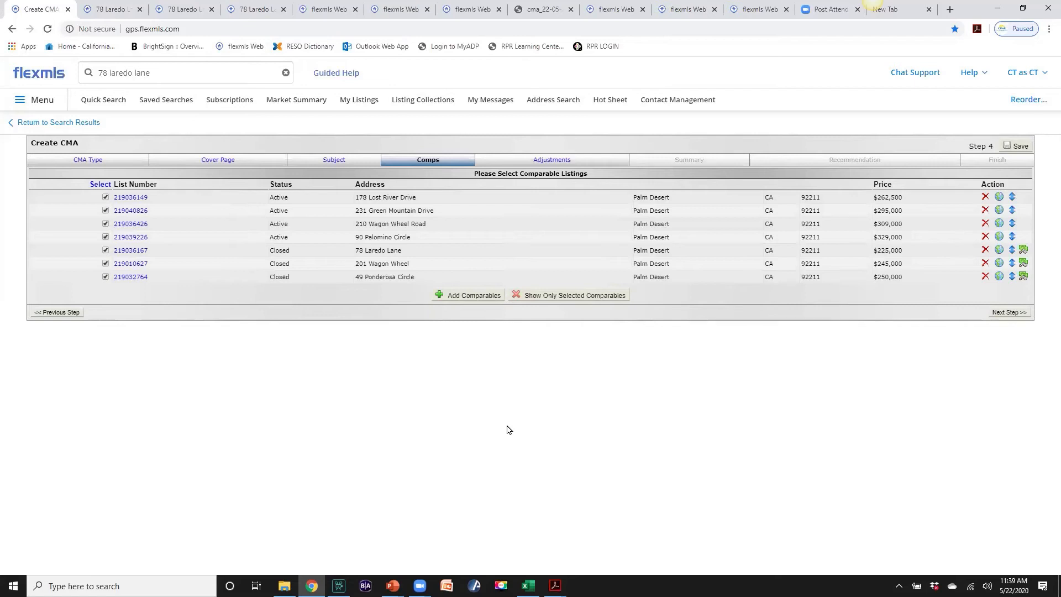
left_click(454, 300)
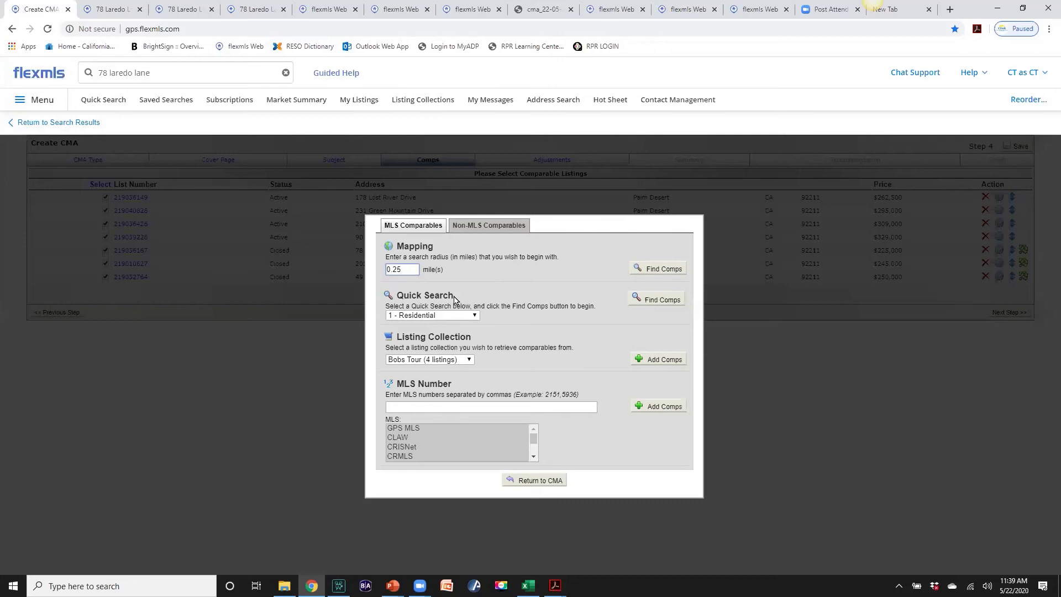
Look over the Non-MLS Comparables tab and the new-comparable form without entering anything
left_click(478, 231)
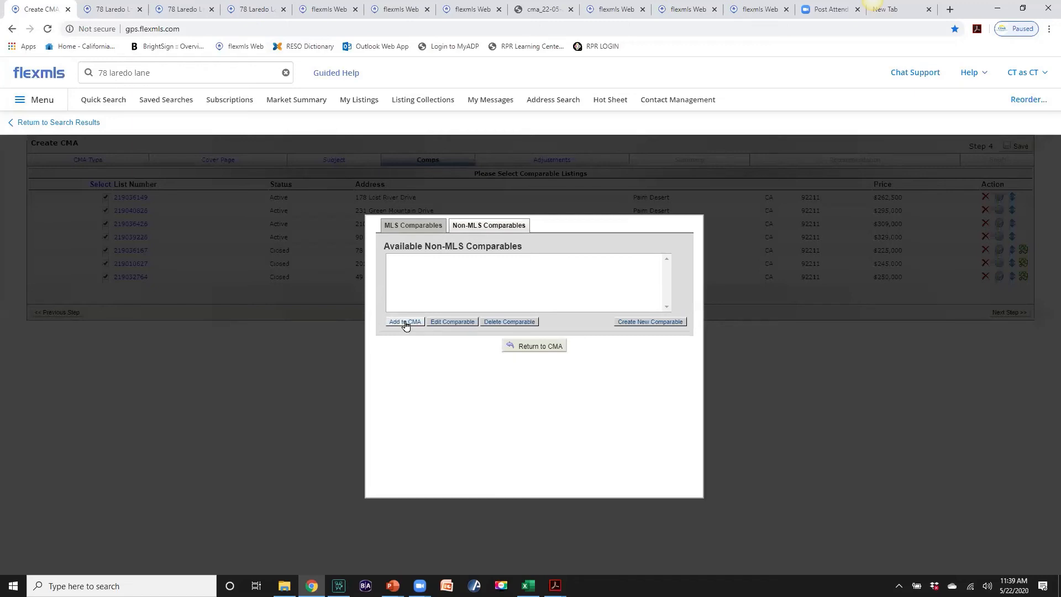
left_click(639, 323)
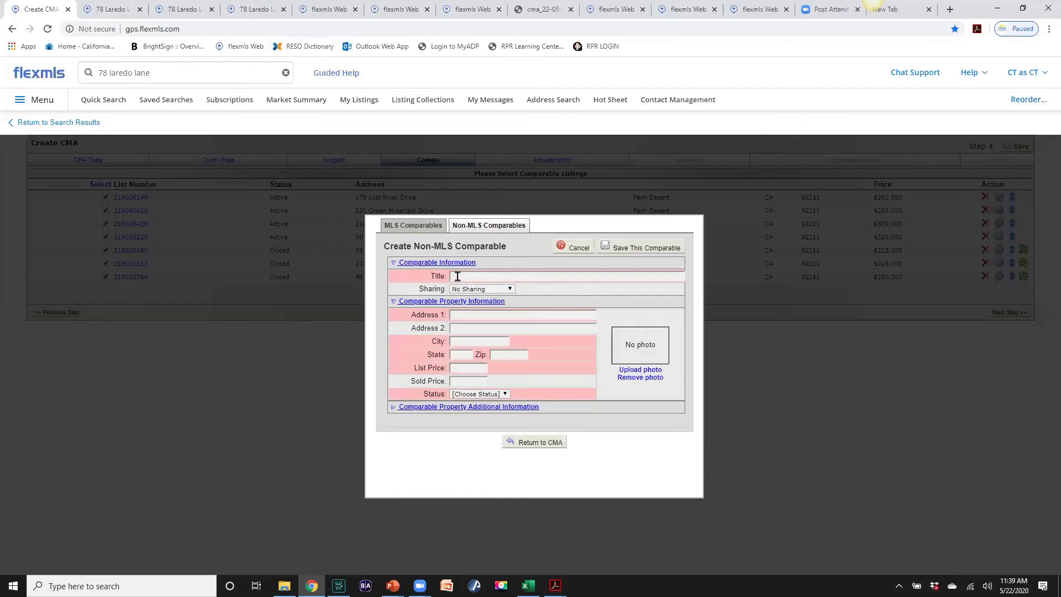
left_click(457, 276)
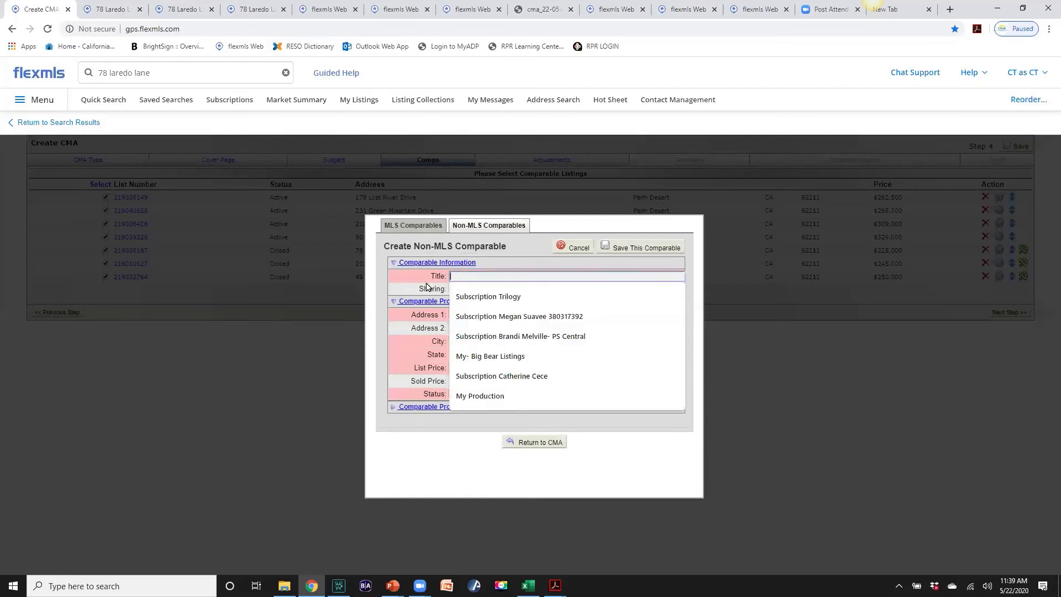
left_click(415, 463)
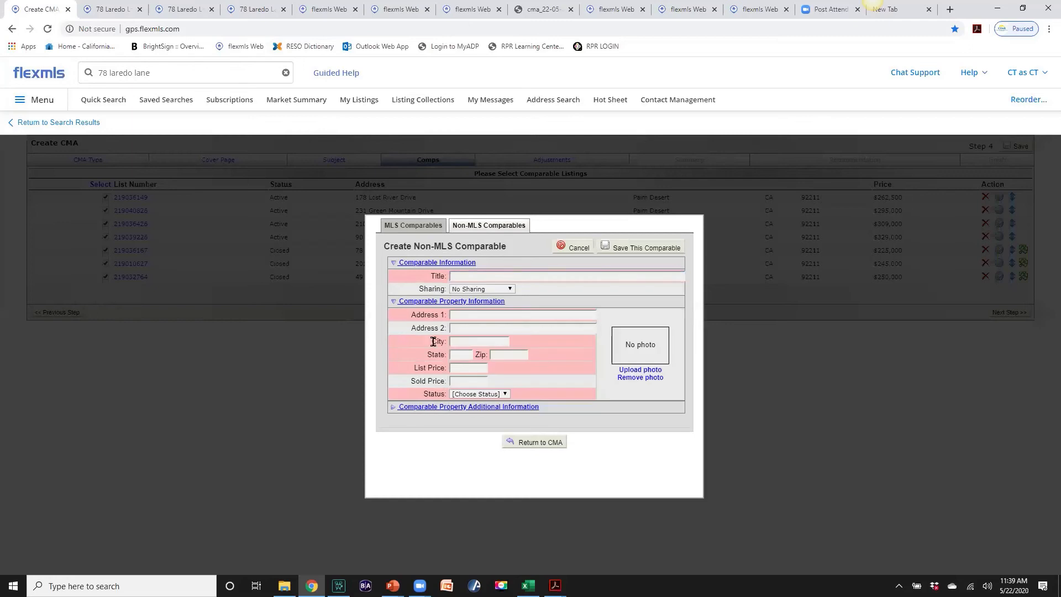
left_click(456, 319)
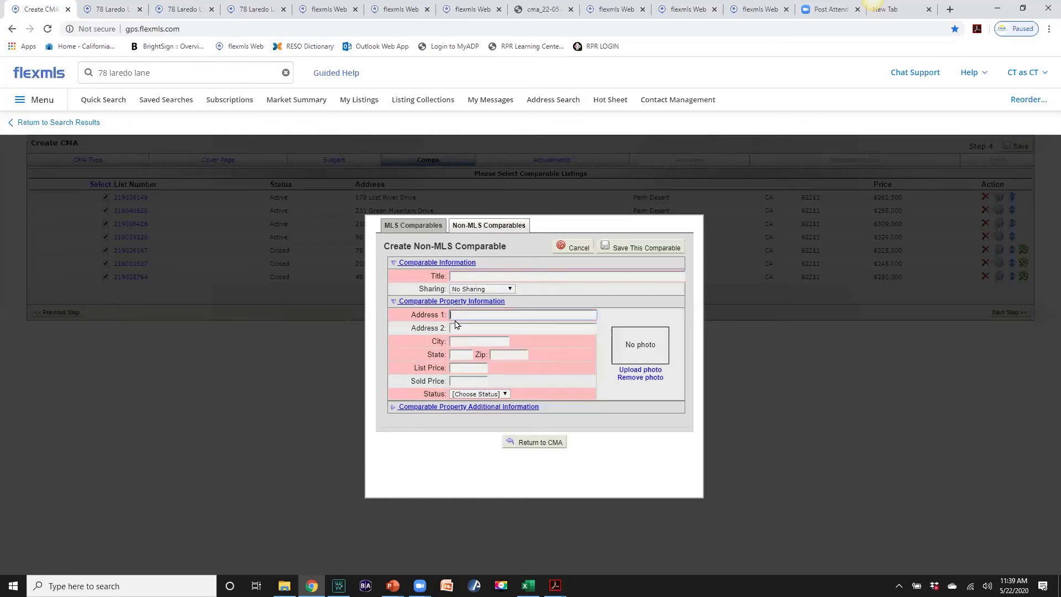
left_click(407, 446)
left_click(421, 231)
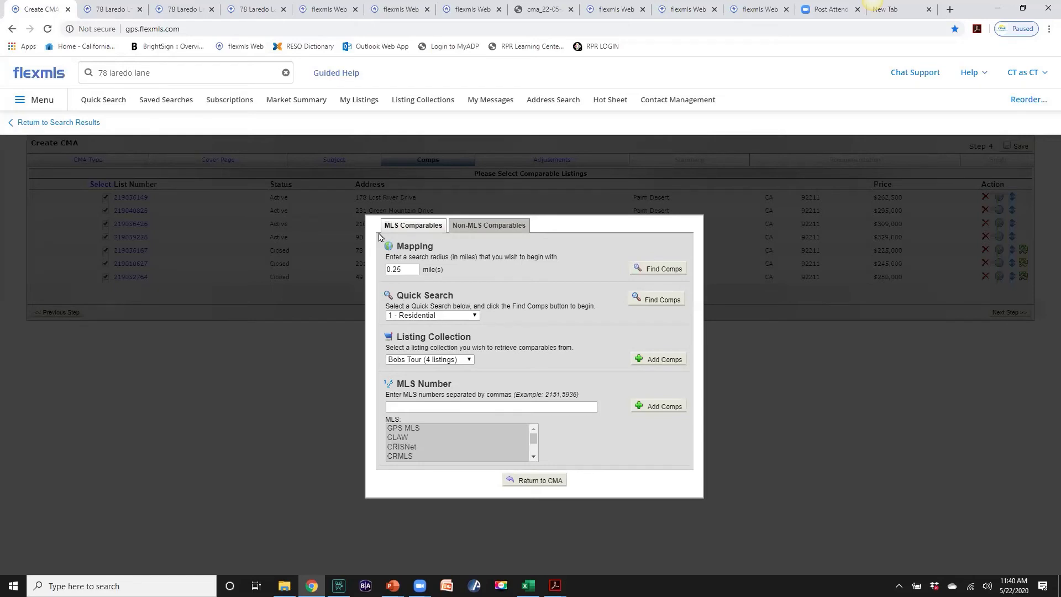
left_click(475, 226)
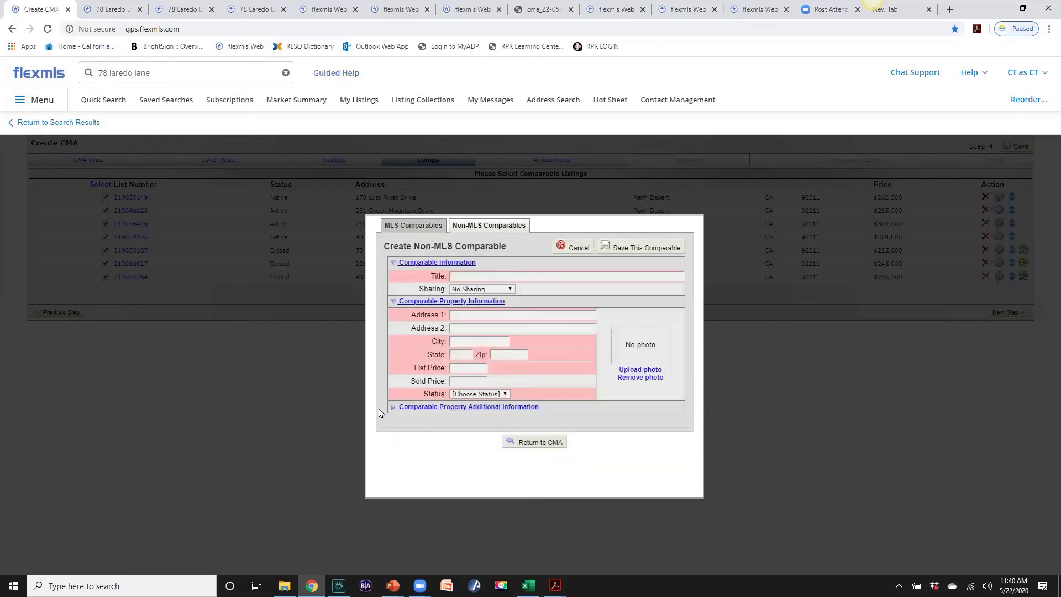
Return to the CMA and advance it to the Adjustments step
left_click(521, 446)
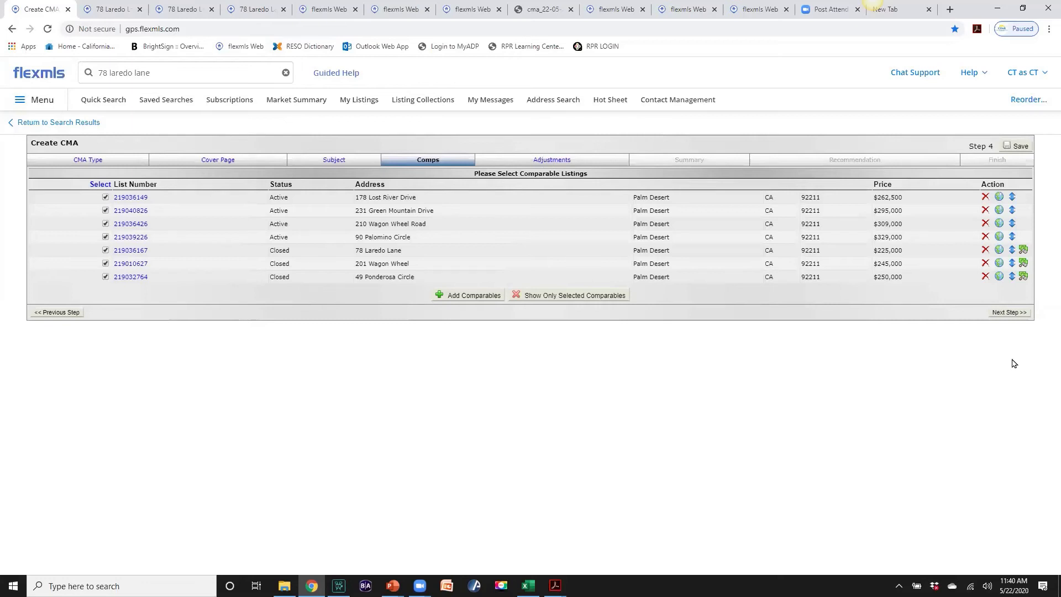
left_click(1010, 313)
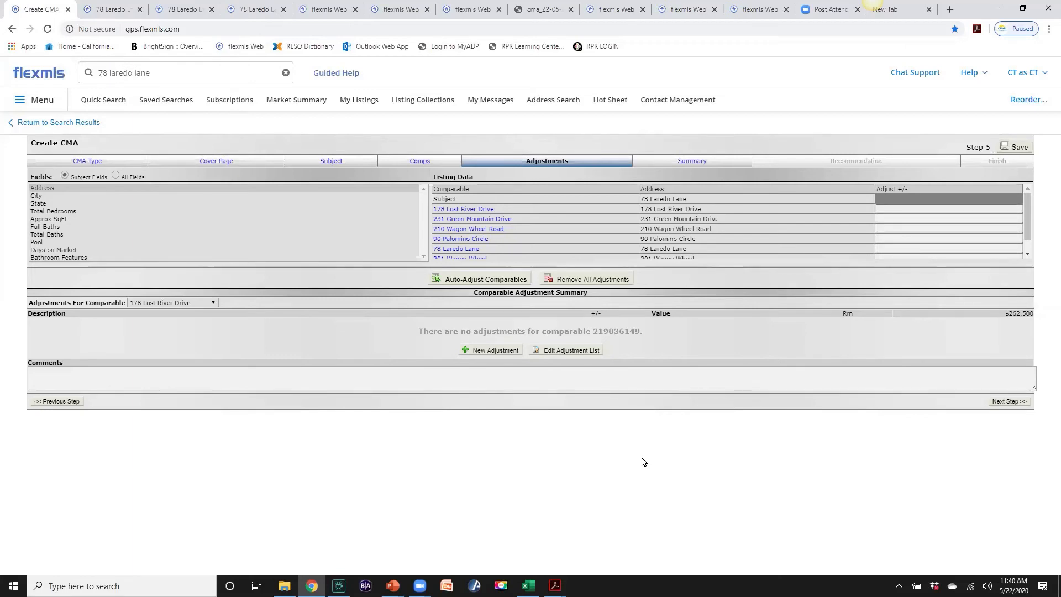
Add Full Baths to the listing data: subject 1, comparables 1, 2, 2, 2, 1
left_click(44, 227)
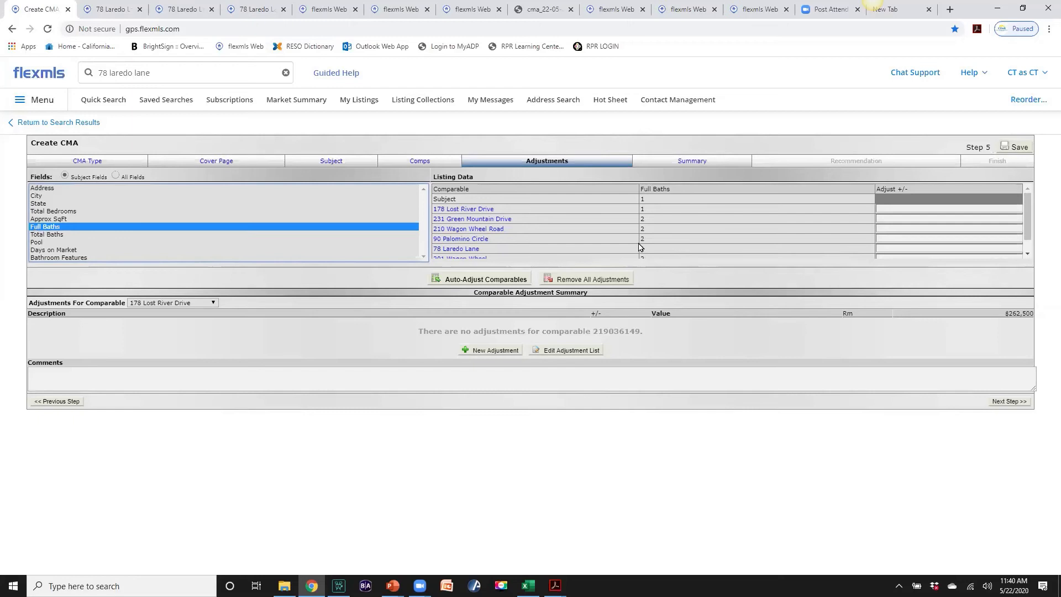
scroll(656, 228, "down", 1)
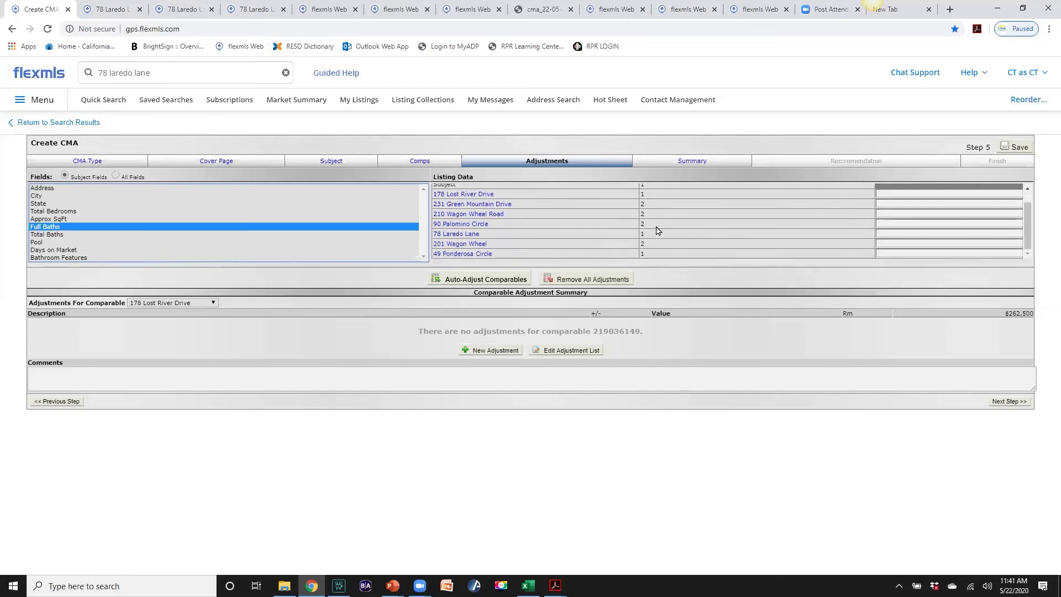
scroll(656, 228, "up", 1)
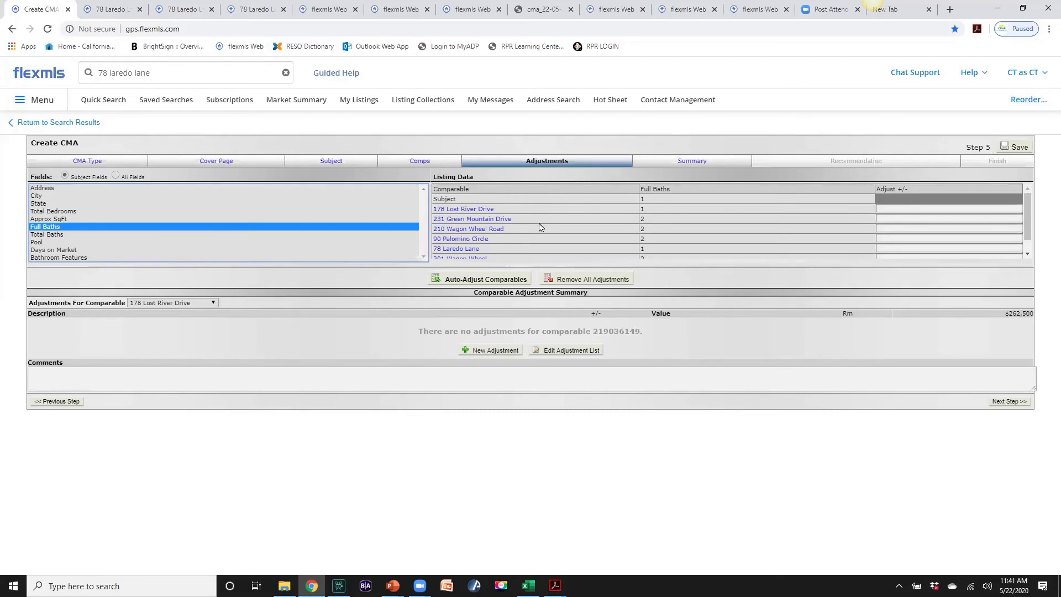
Add a Residential Full Baths automatic adjustment of +20000 per unit, accepting the duplicate warning
left_click(551, 353)
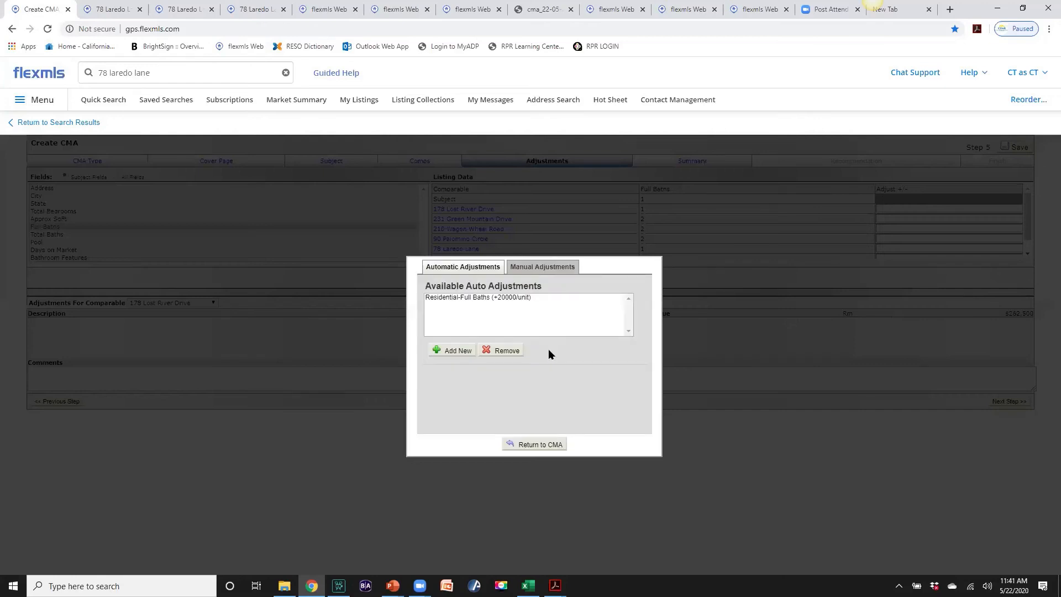
left_click(456, 354)
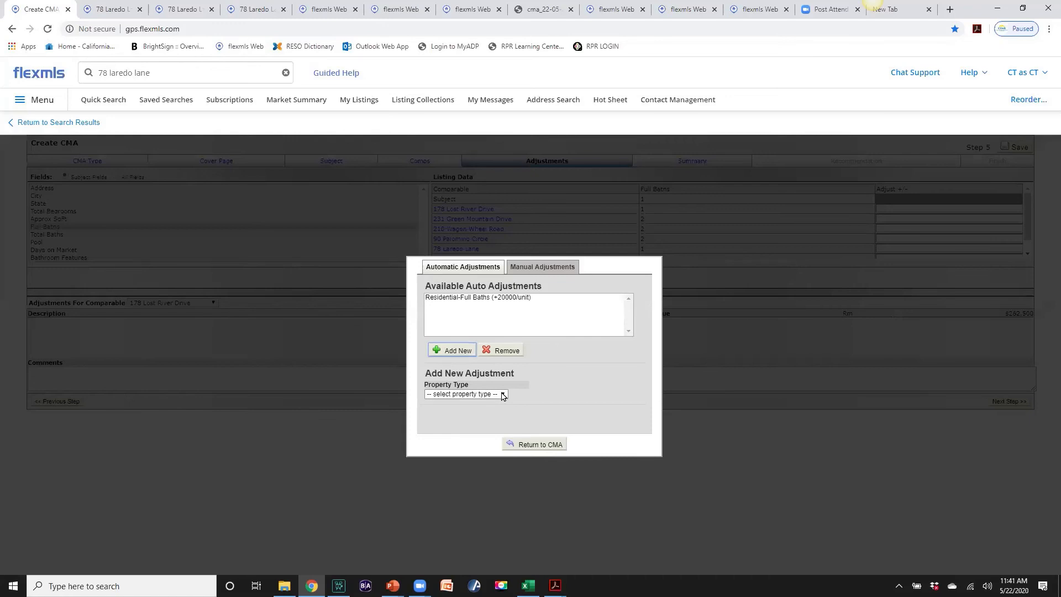
left_click(502, 395)
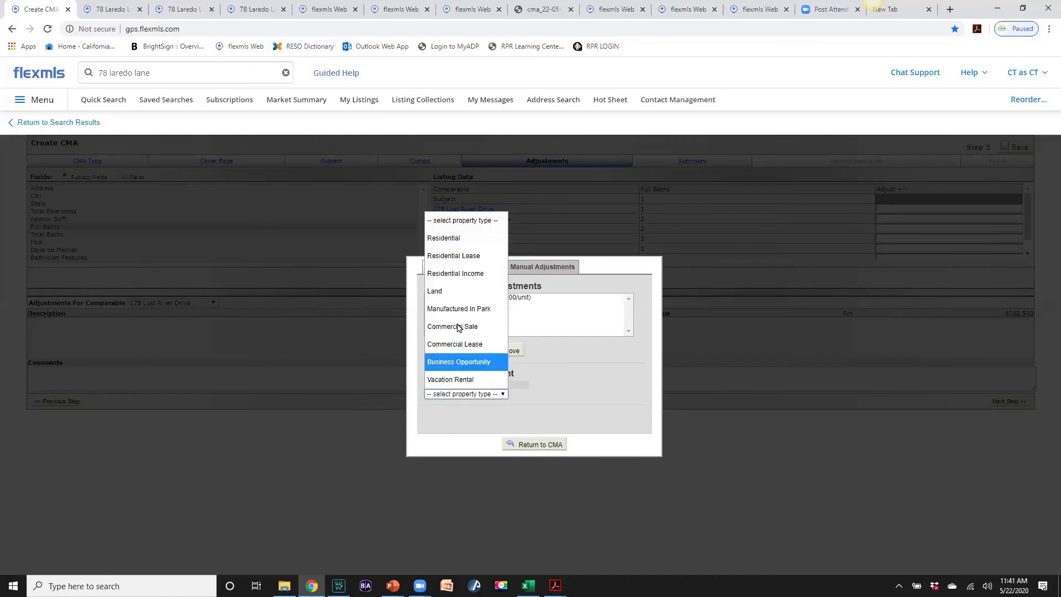
left_click(447, 245)
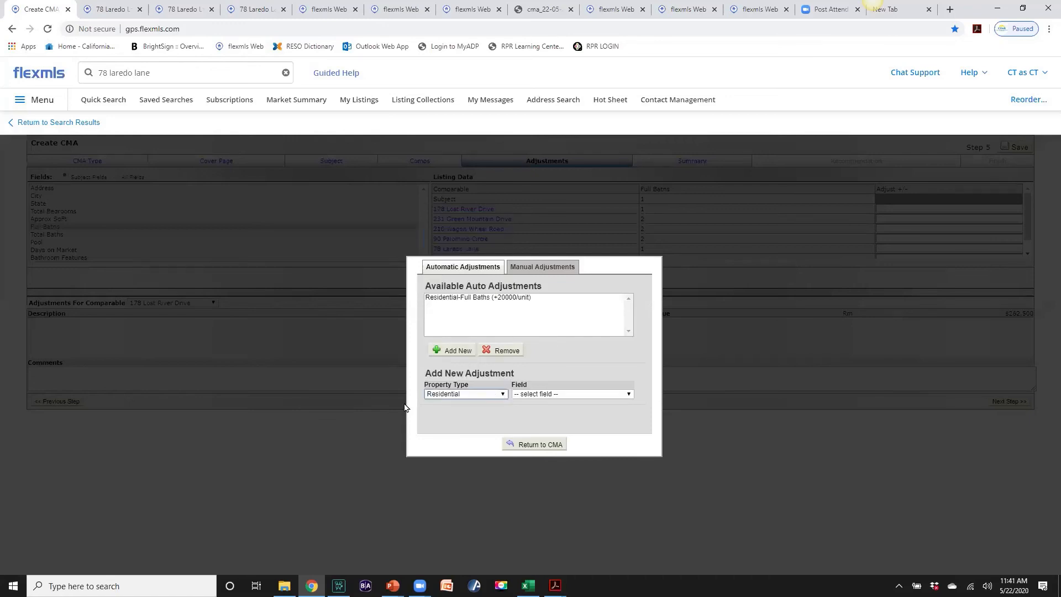
left_click(623, 397)
scroll(564, 379, "down", 1)
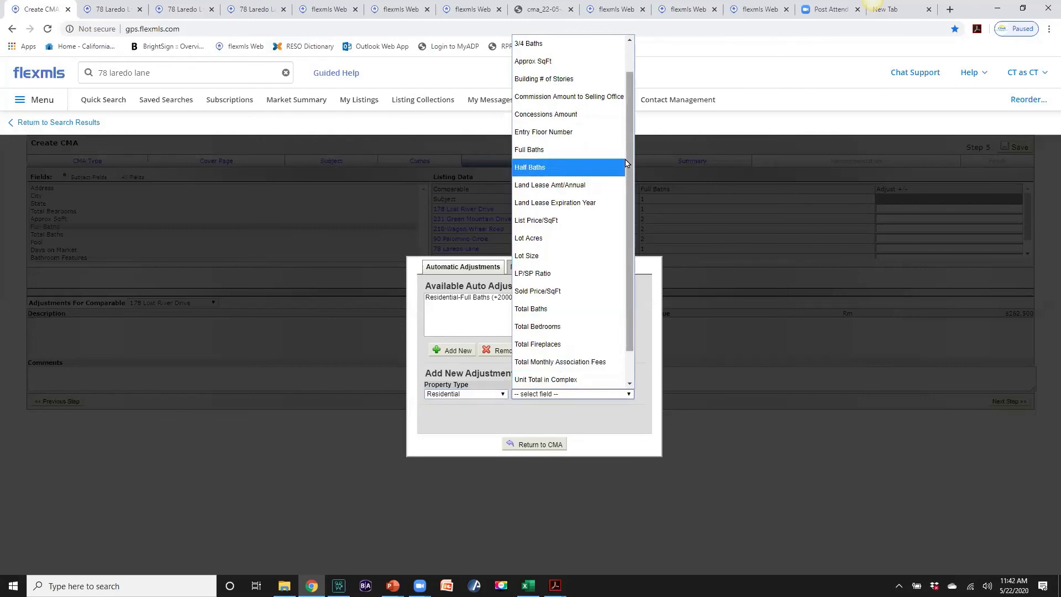
scroll(629, 157, "up", 1)
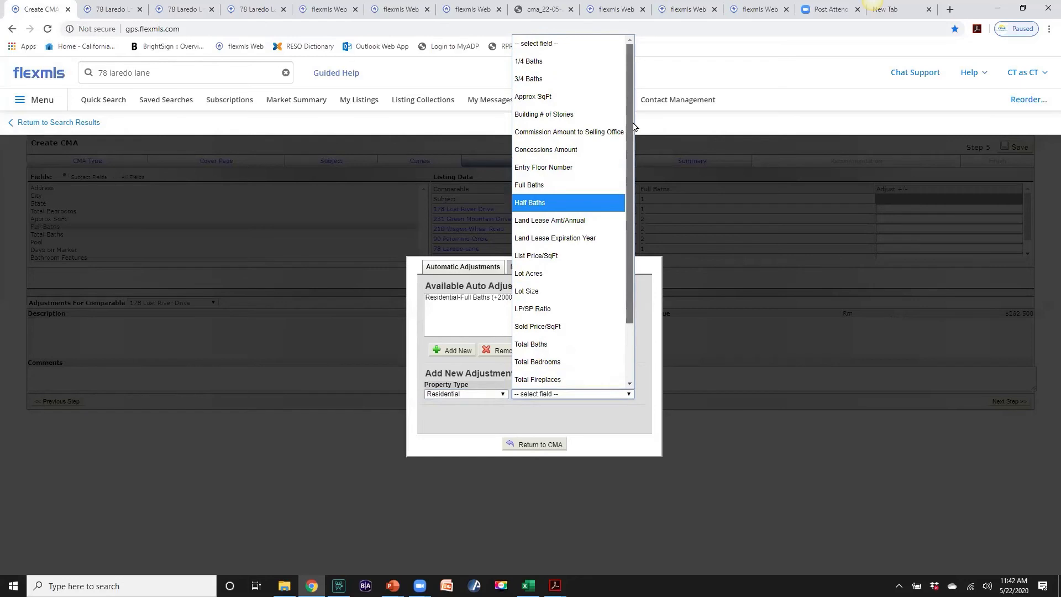
left_click(525, 186)
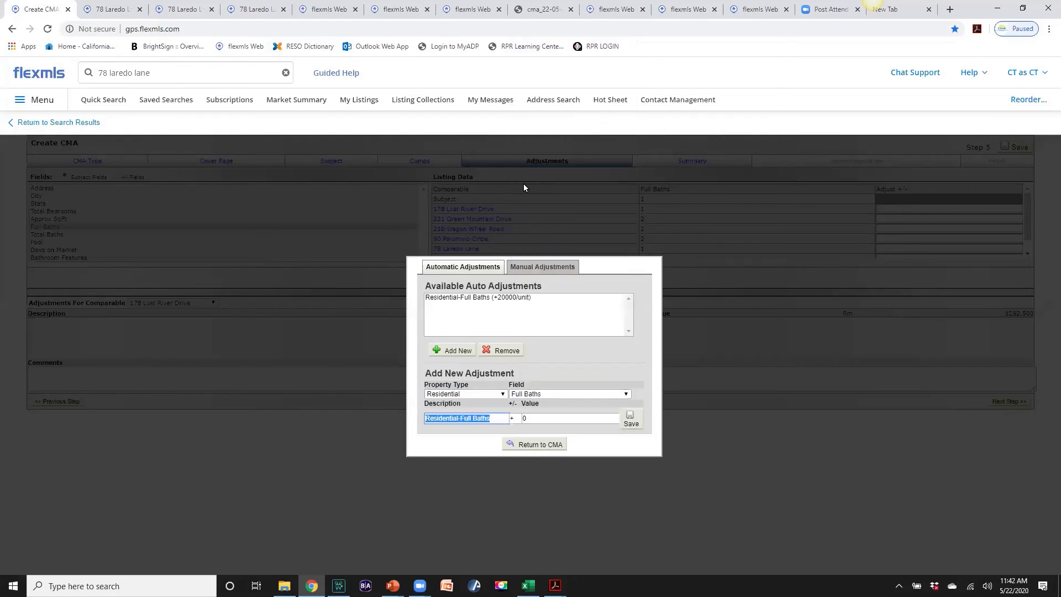
double_click(529, 418)
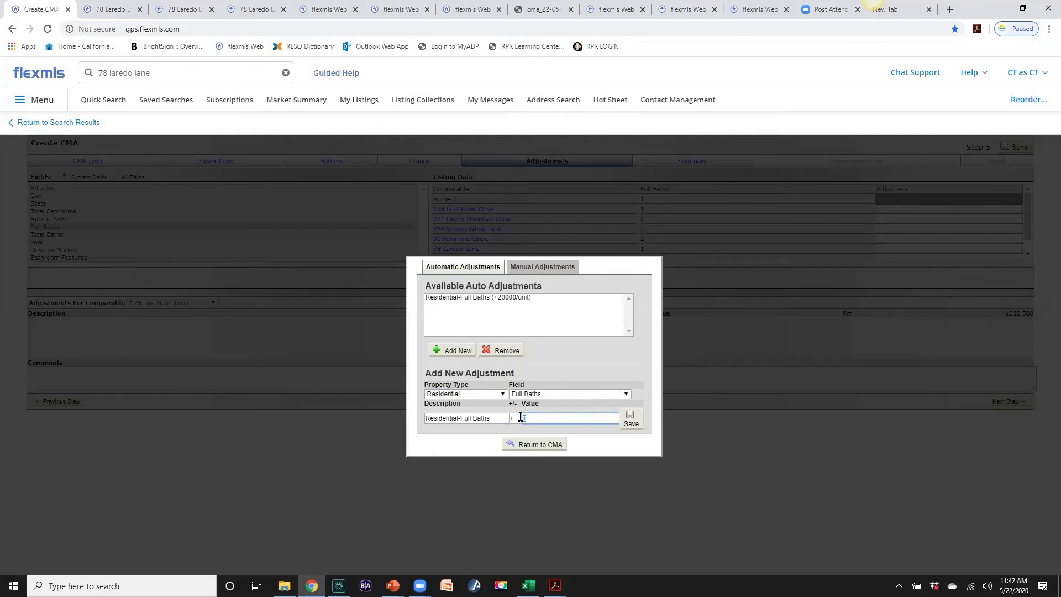
type("20000")
left_click(628, 423)
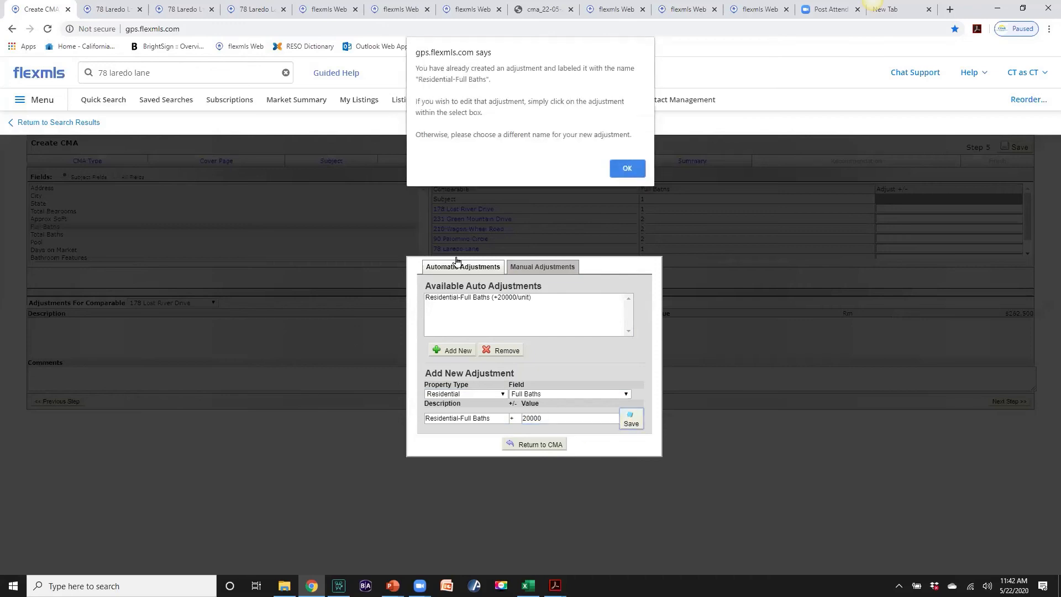
left_click(625, 166)
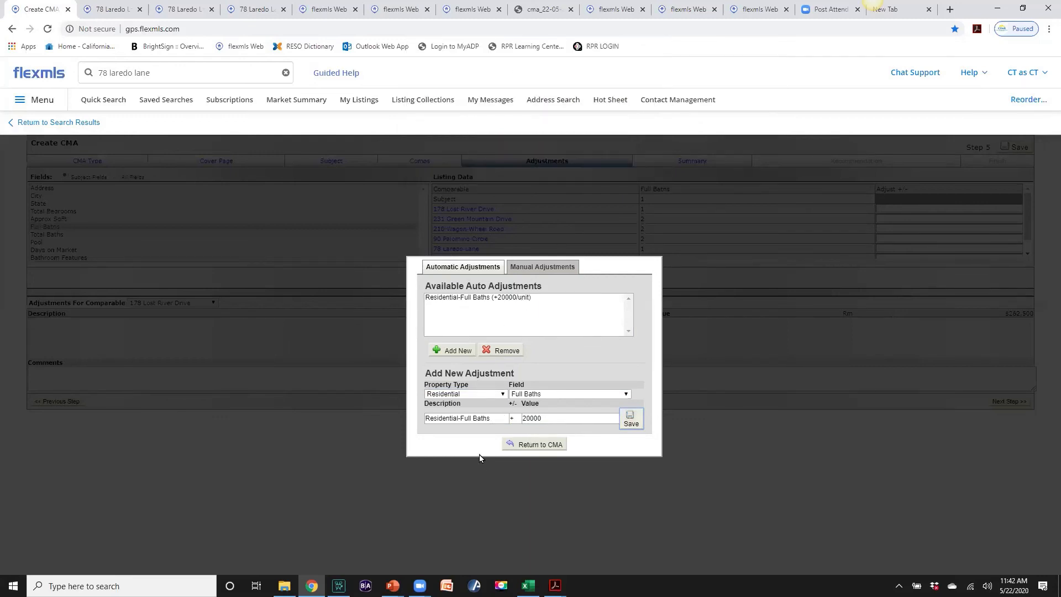
left_click(626, 395)
scroll(592, 379, "down", 1)
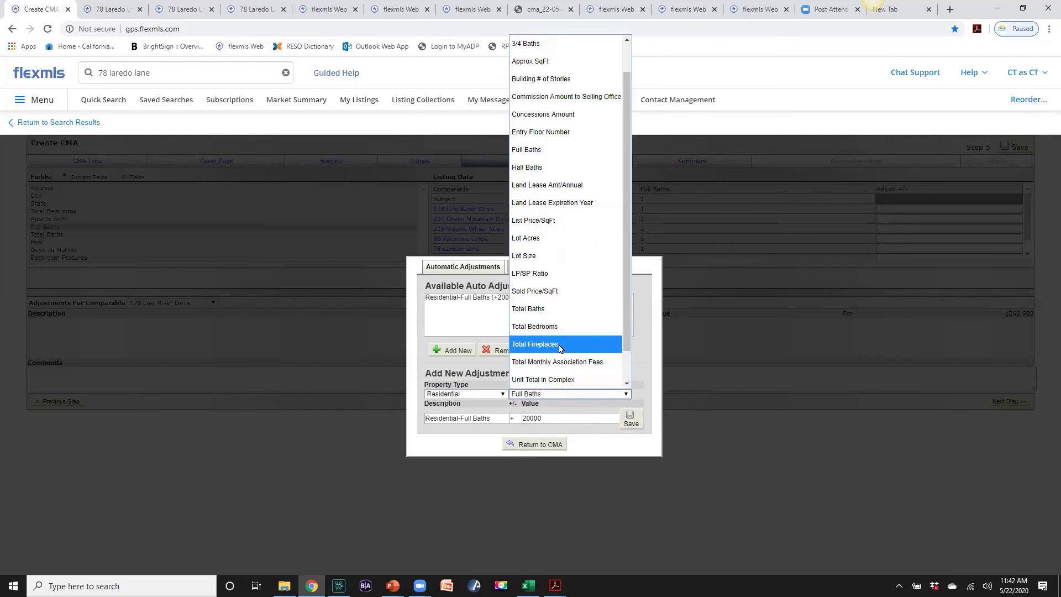
left_click(530, 167)
left_click(541, 418)
key("BackSpace")
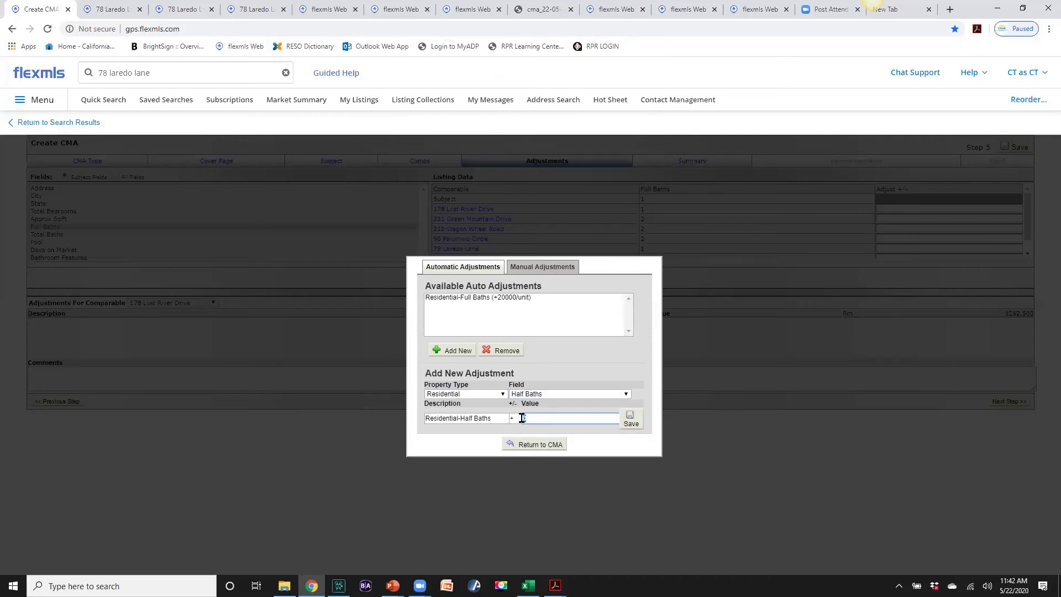
type("18000")
left_click(630, 422)
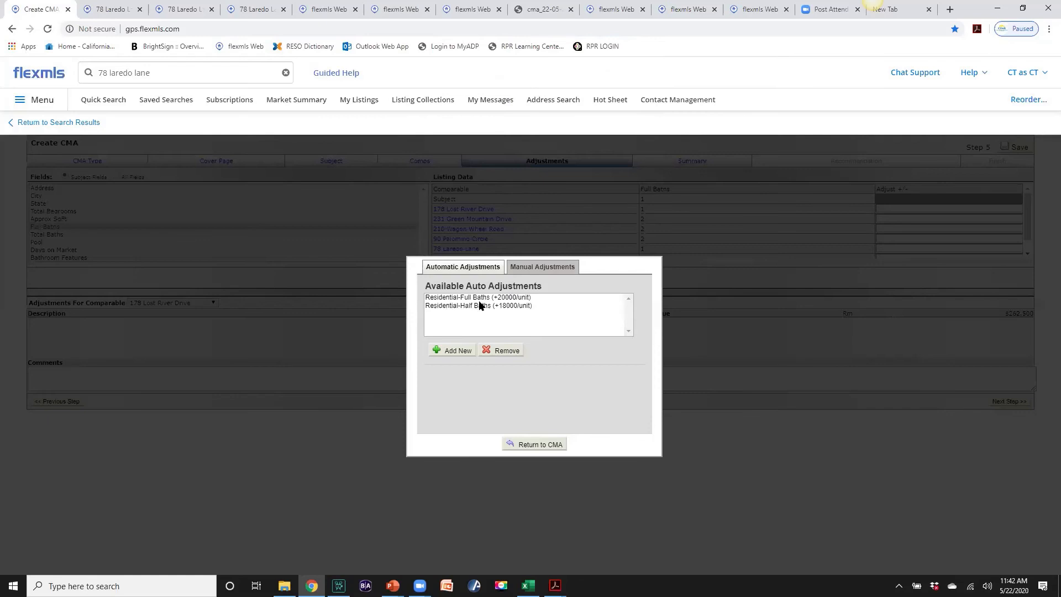
left_click(524, 445)
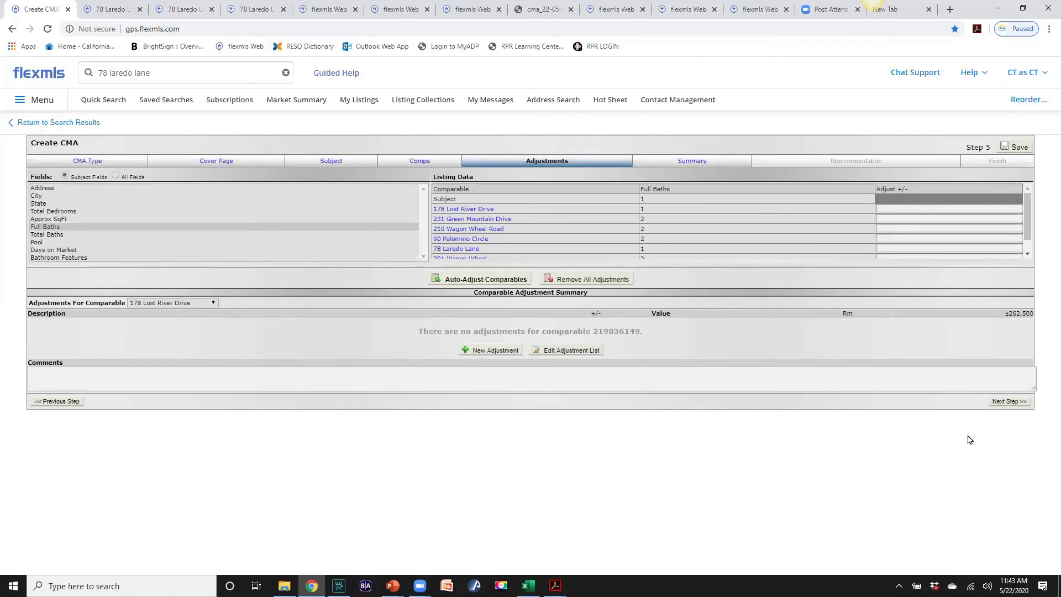
Advance to the Summary step and review the Price Analysis indicated price of $273,642.86
left_click(1011, 403)
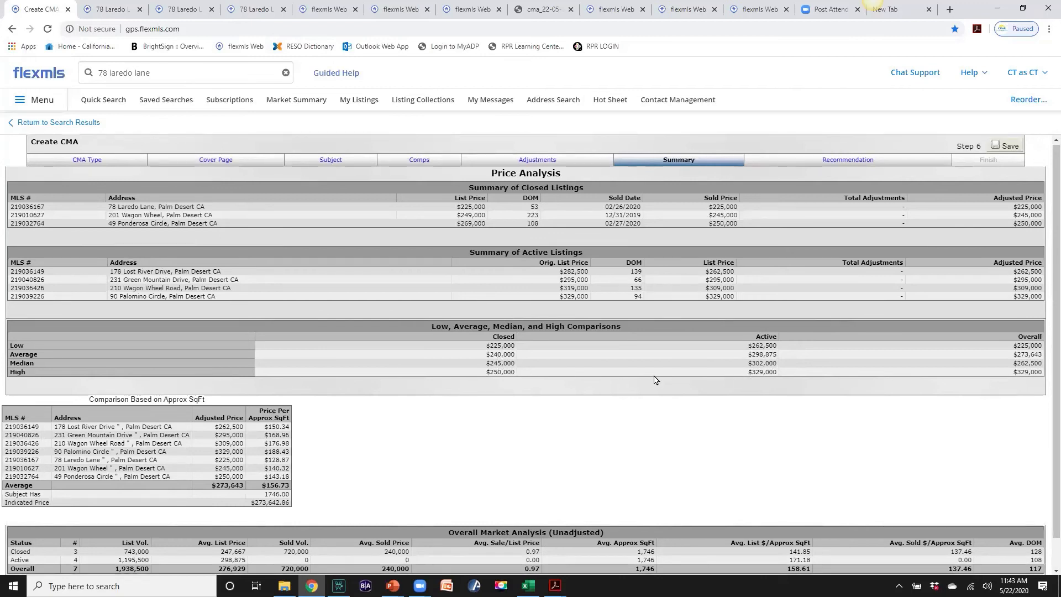
scroll(652, 381, "down", 1)
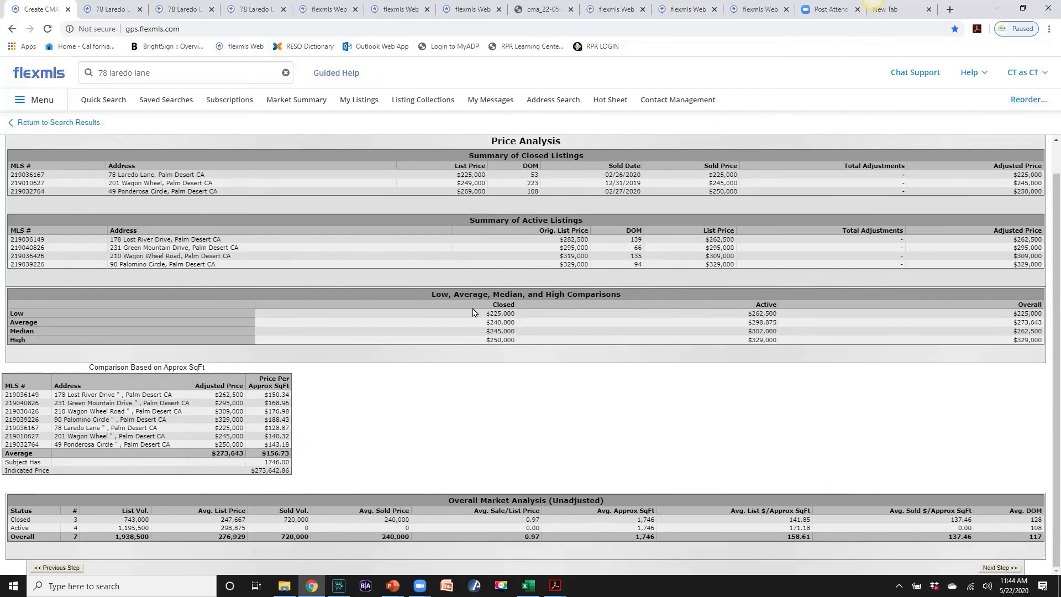
Advance to the Recommendation step: low $225,000, high $250,000, recommended $240,000
left_click(994, 571)
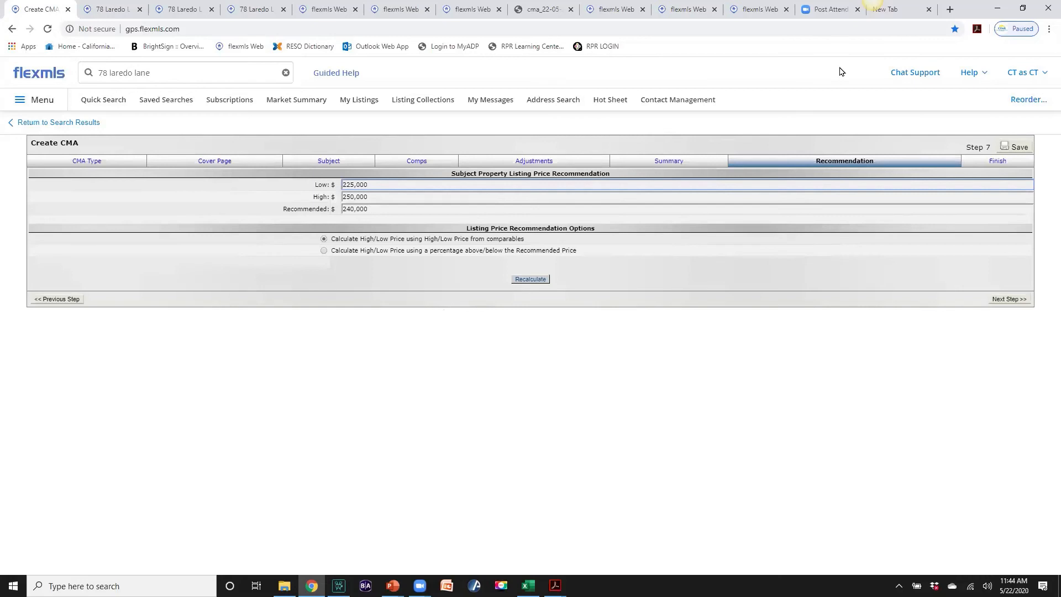
left_click(681, 267)
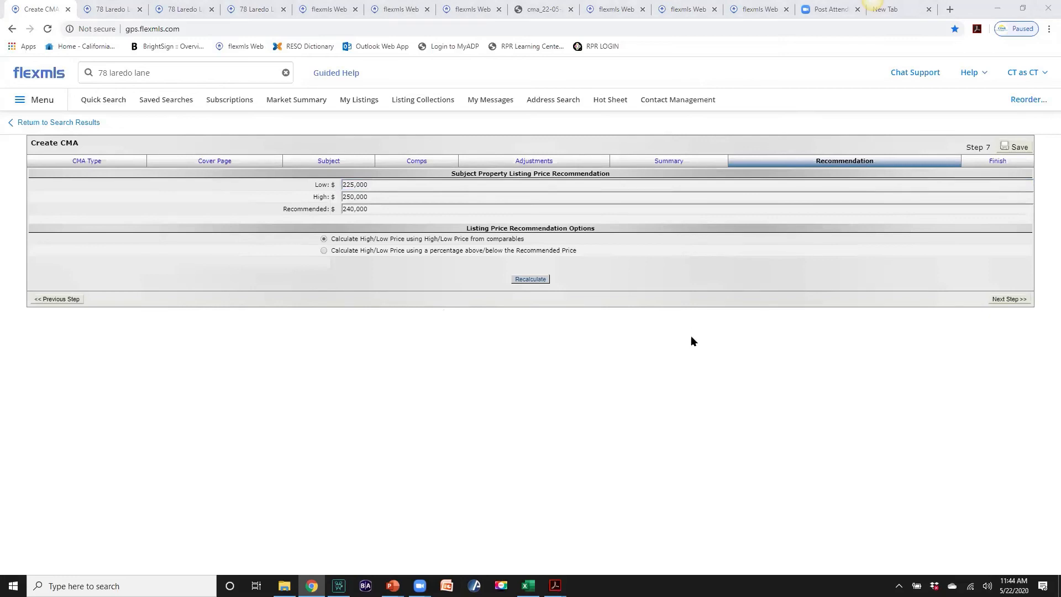
left_click(699, 357)
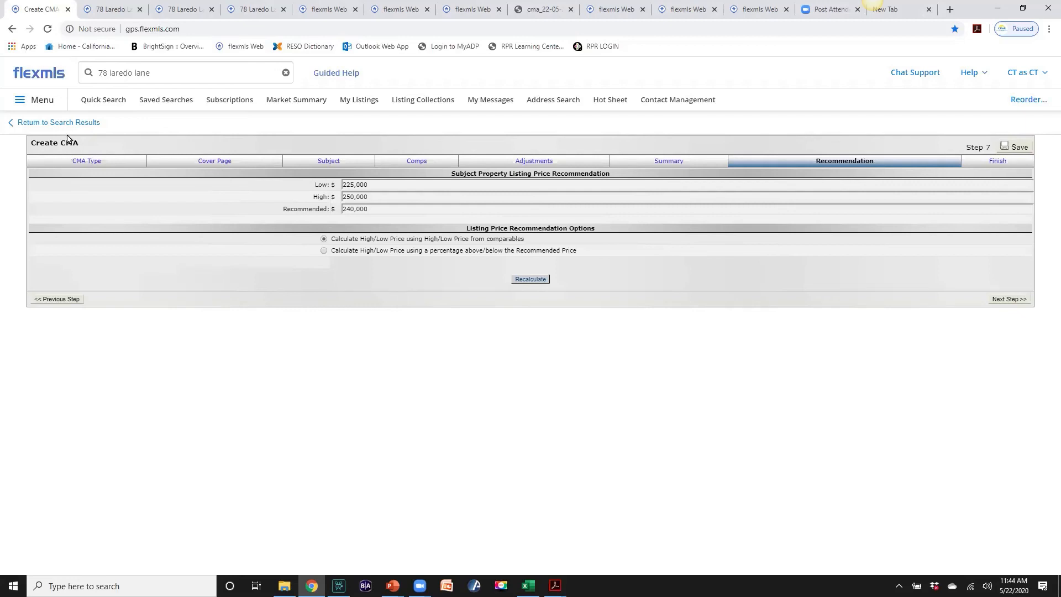
left_click(191, 9)
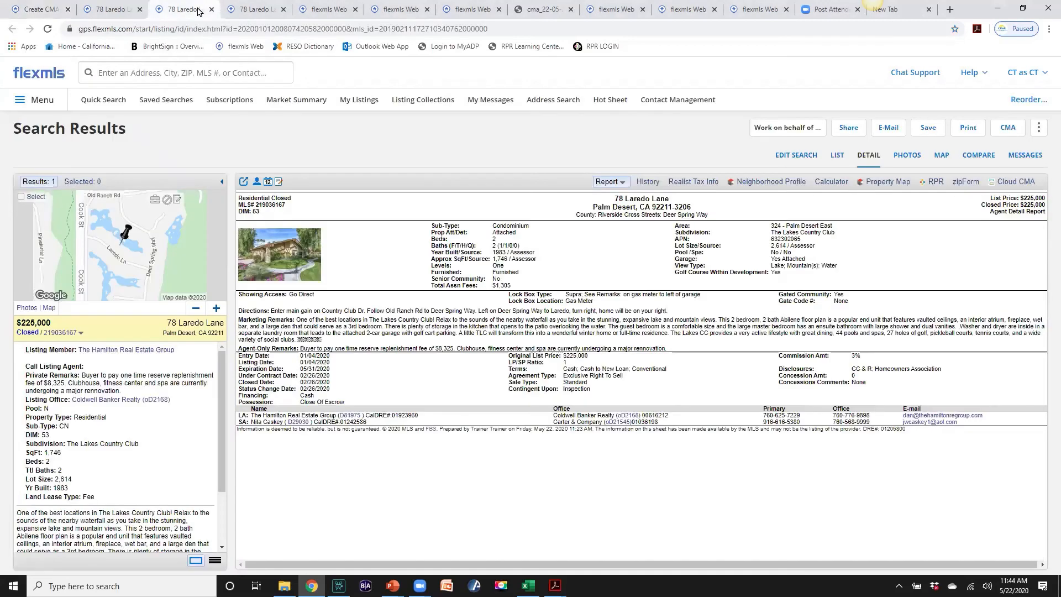
left_click(836, 158)
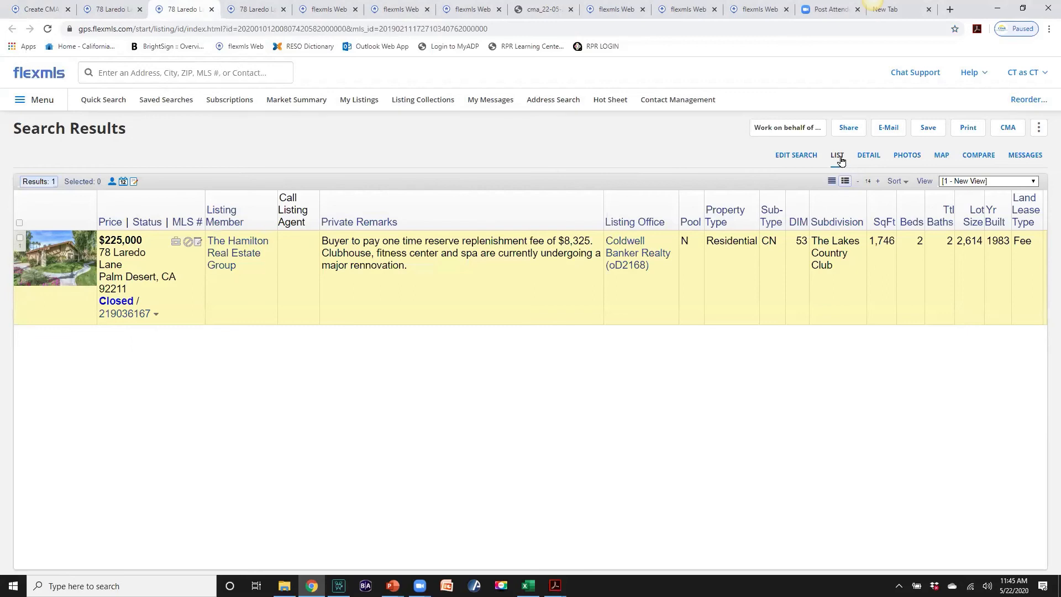
left_click_drag(326, 206, 338, 207)
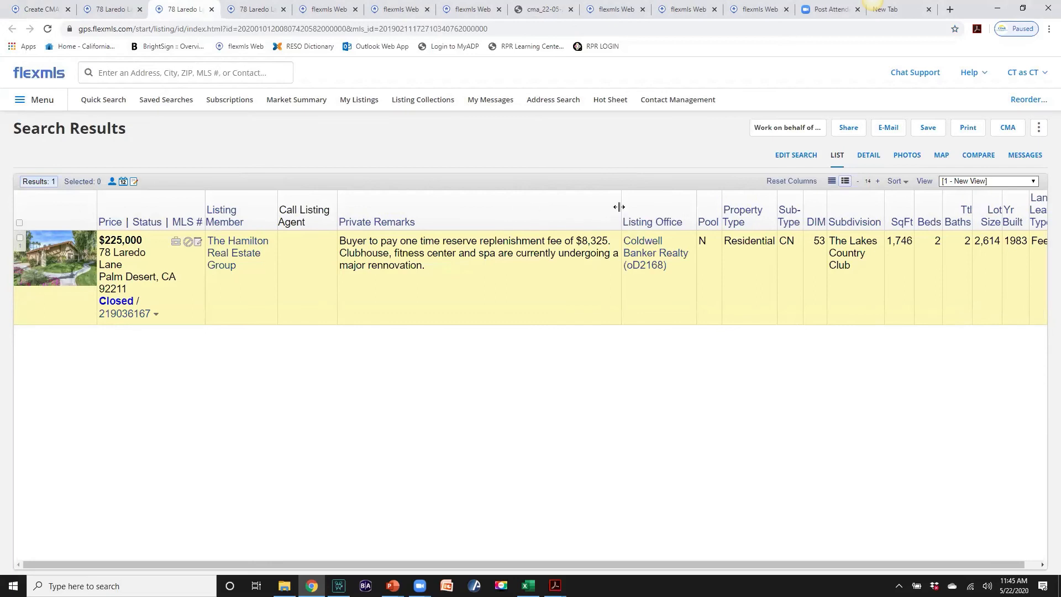
left_click_drag(631, 208, 666, 209)
left_click_drag(749, 210, 766, 211)
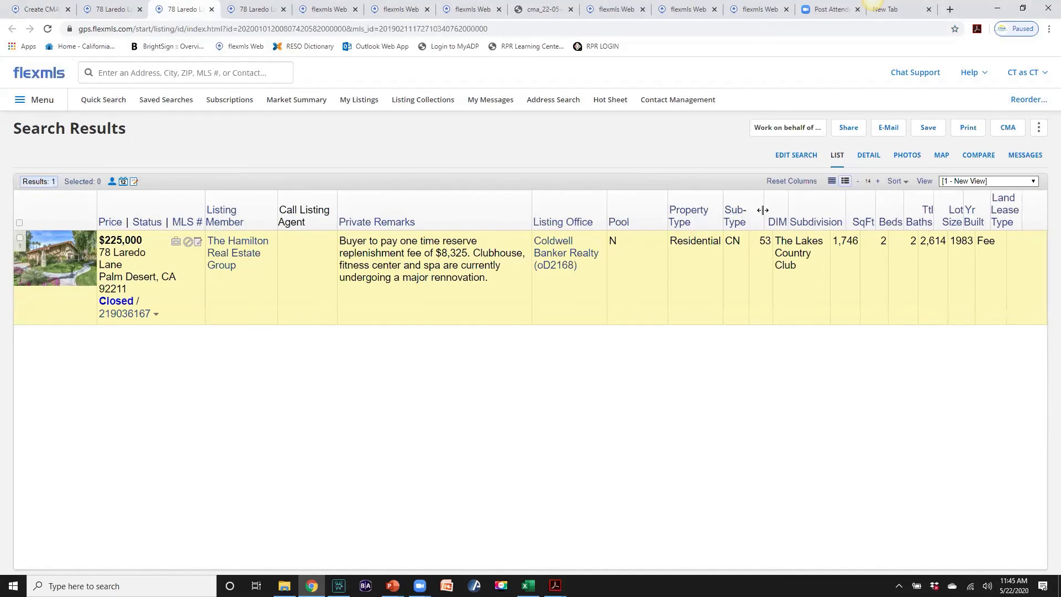
left_click_drag(848, 211, 868, 212)
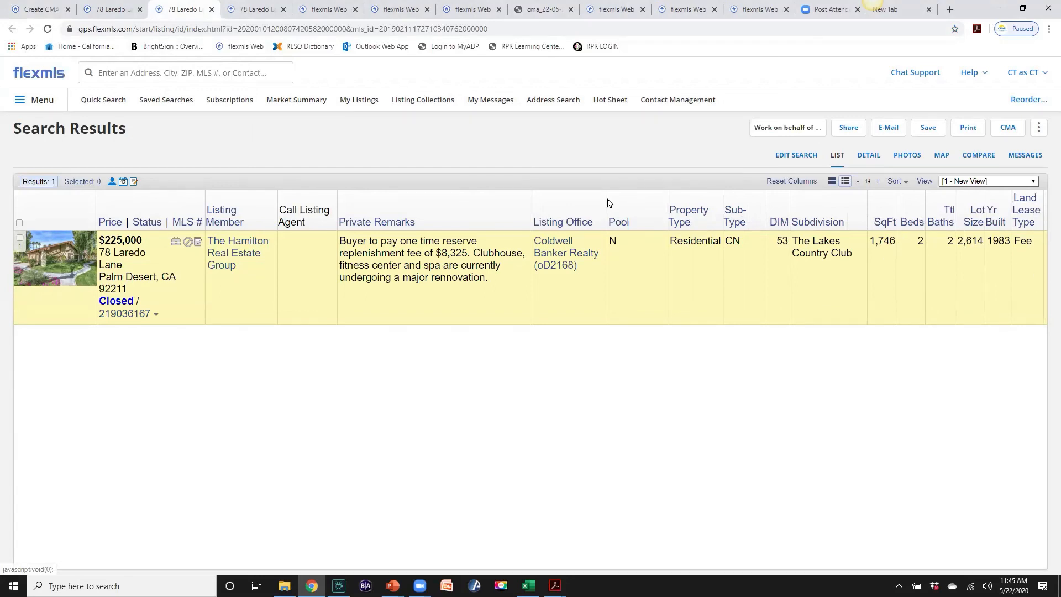
left_click_drag(533, 209, 482, 207)
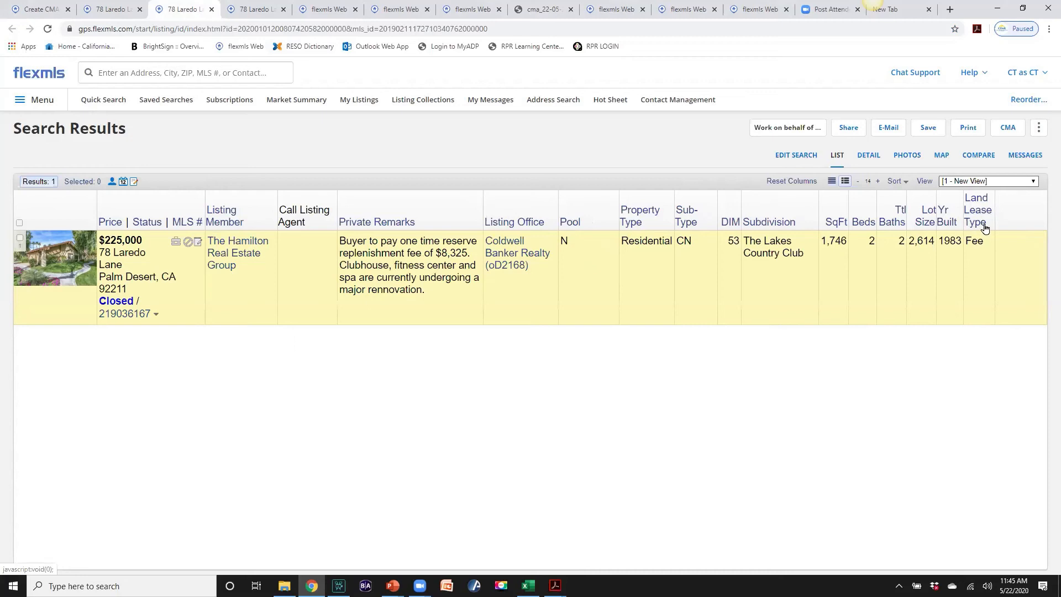
left_click(968, 129)
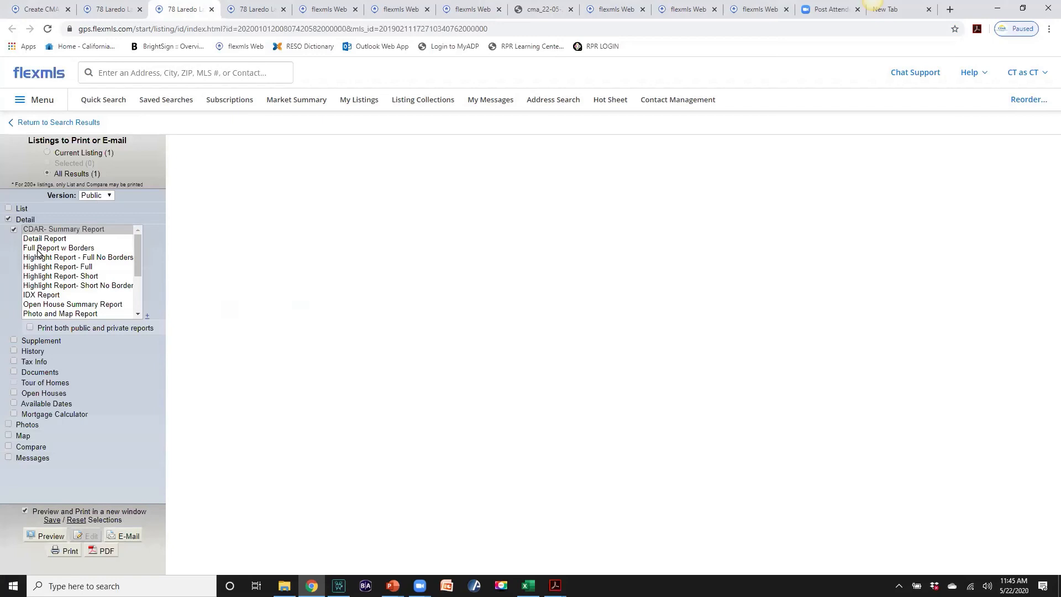
left_click(8, 208)
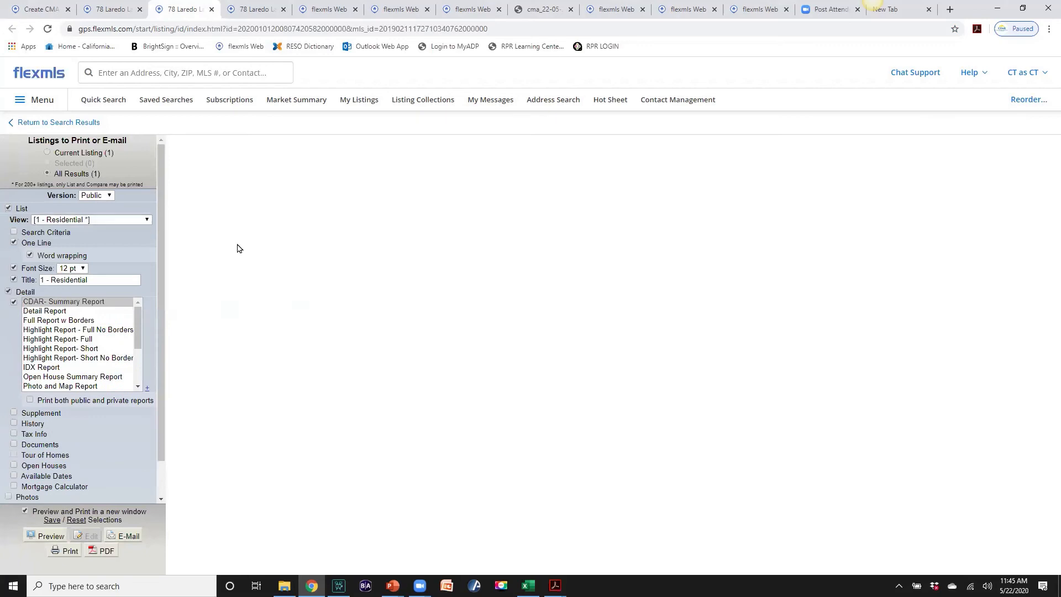
left_click(59, 539)
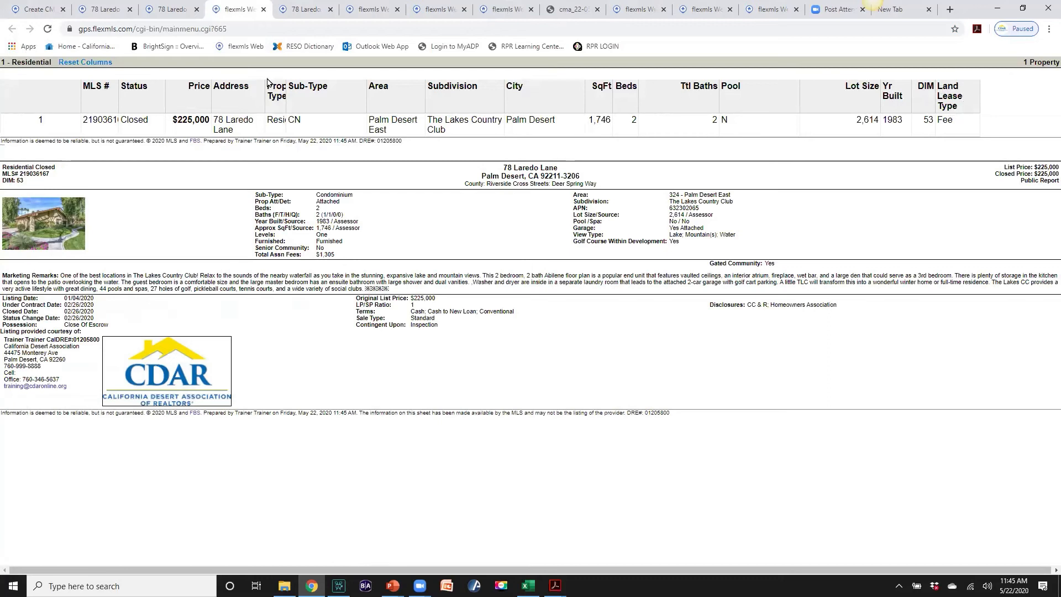
left_click(37, 10)
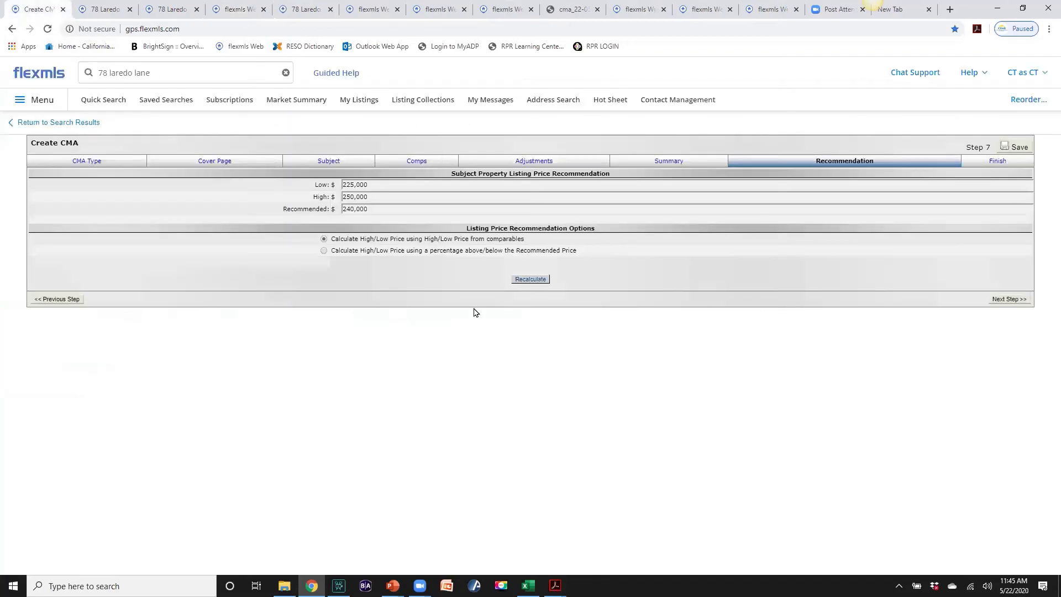
left_click(372, 209)
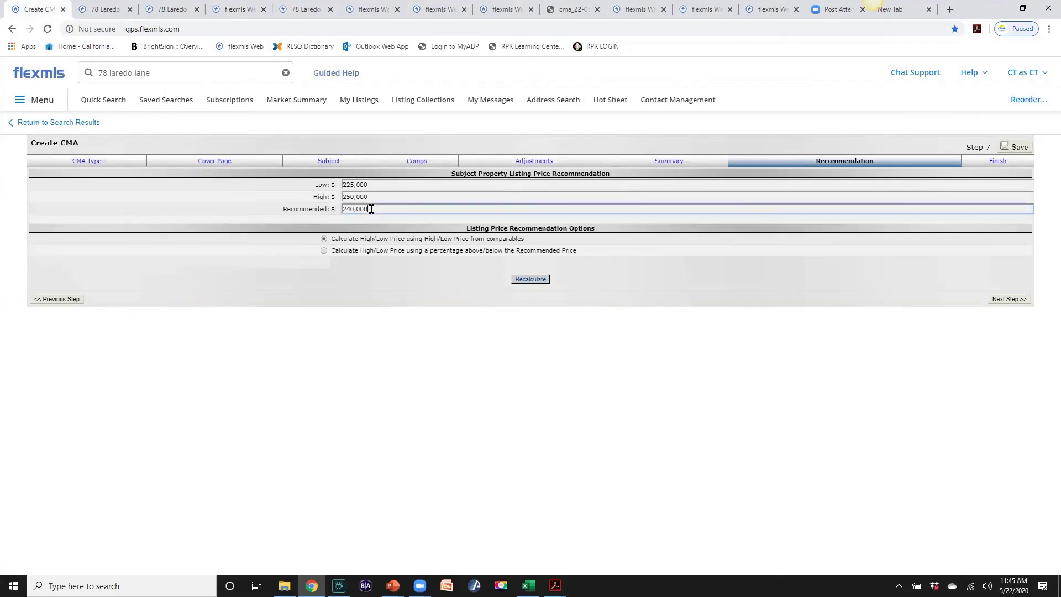
left_click_drag(365, 209, 342, 208)
type("242")
left_click(371, 194)
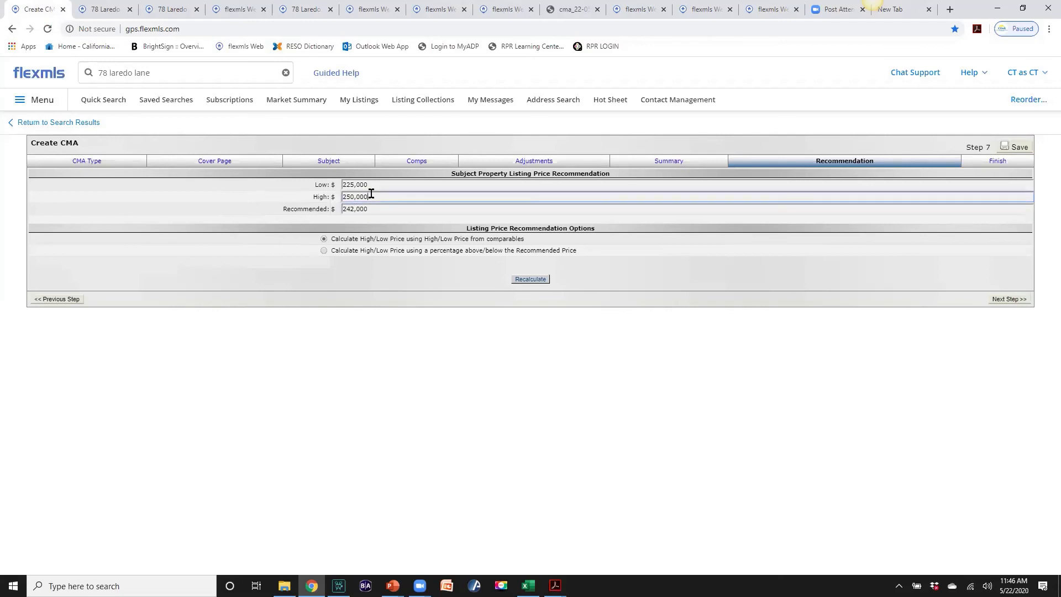
left_click_drag(373, 186, 361, 185)
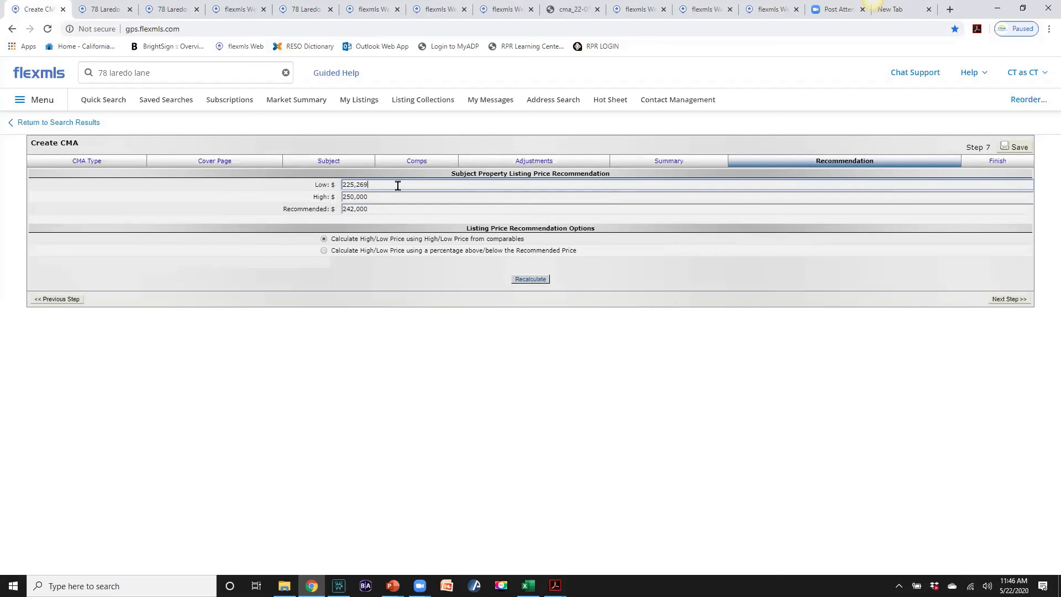
left_click_drag(384, 185, 361, 184)
type("00")
left_click(324, 252)
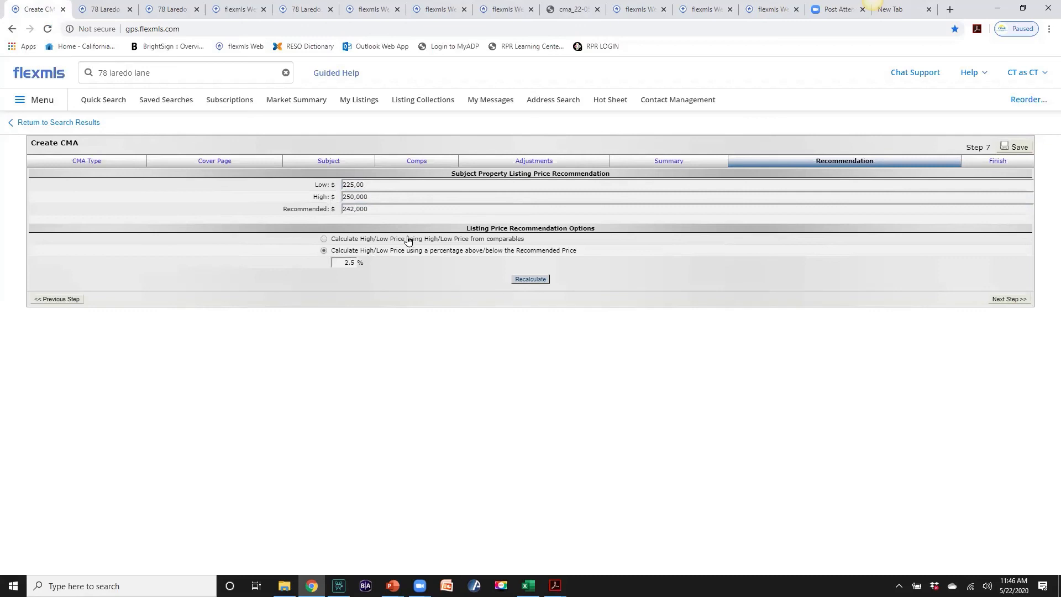
left_click(365, 185)
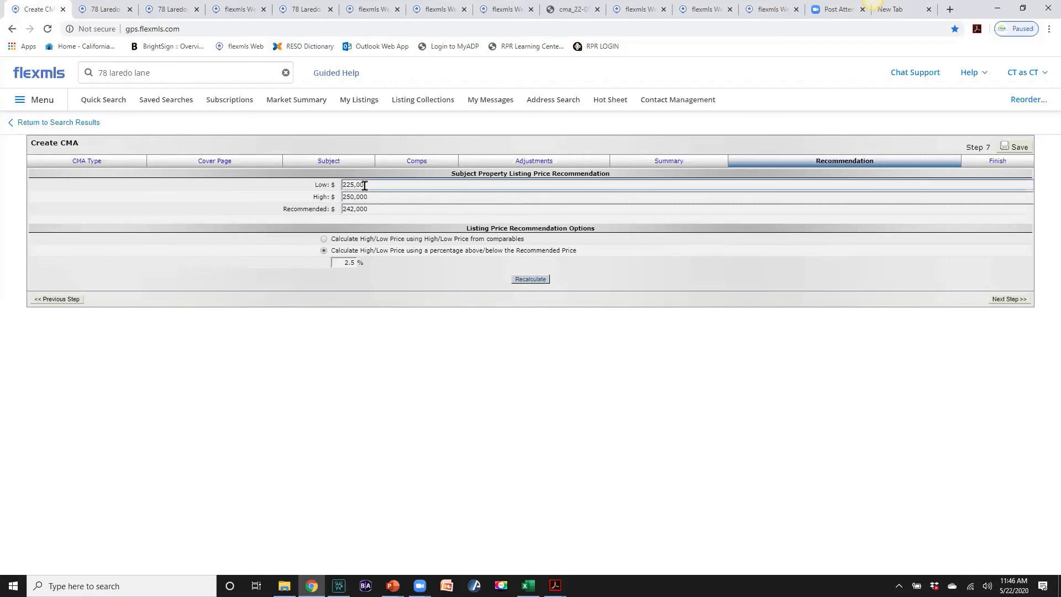
left_click(530, 280)
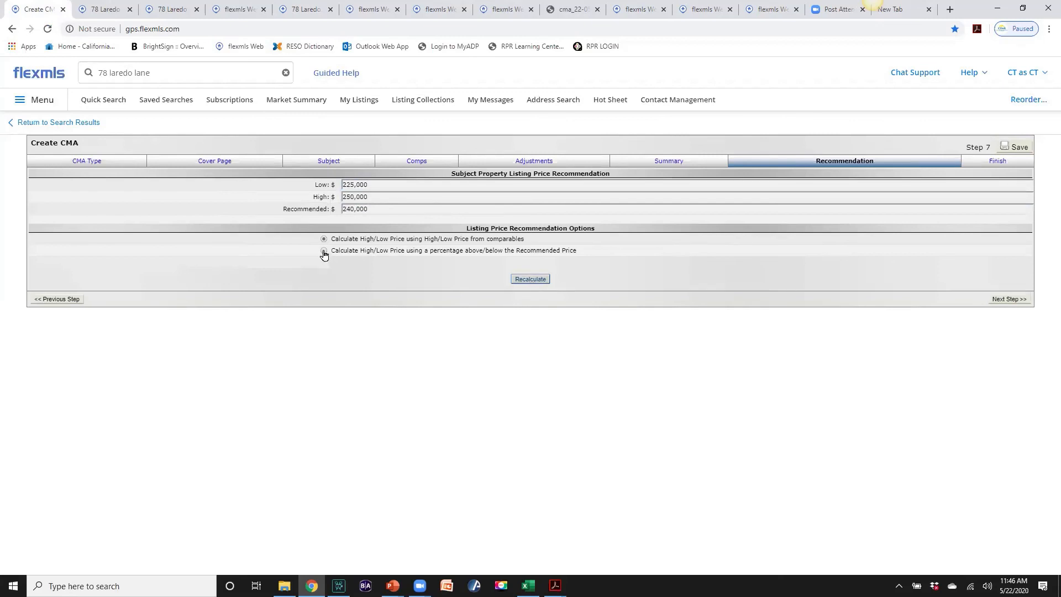
left_click(324, 251)
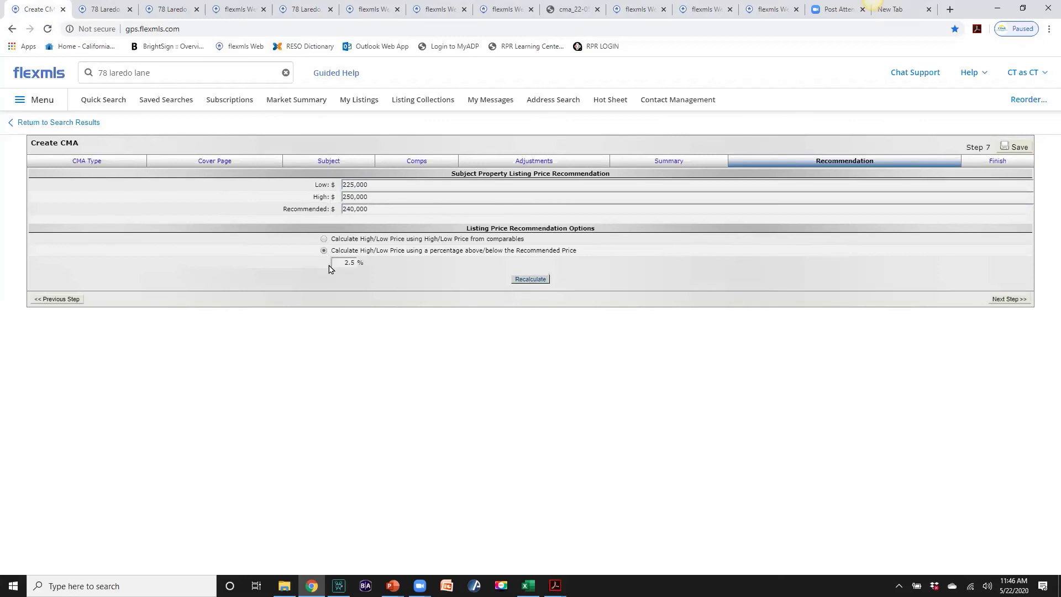
left_click(524, 284)
left_click(324, 240)
left_click(519, 280)
Advance to Step 8 Finish and set the CMA colour scheme to Navy
left_click(1007, 301)
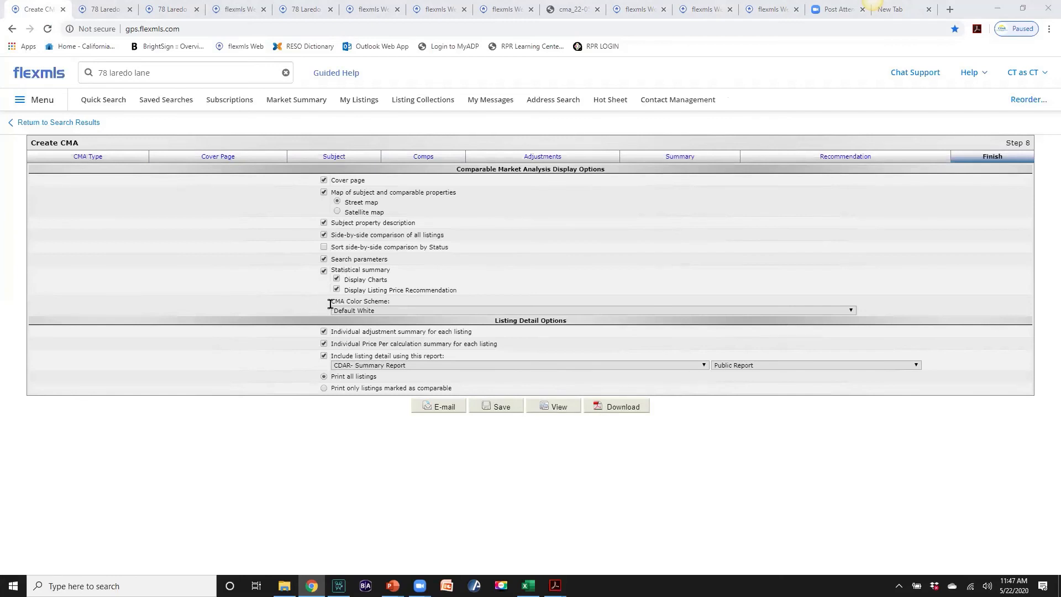
left_click(852, 314)
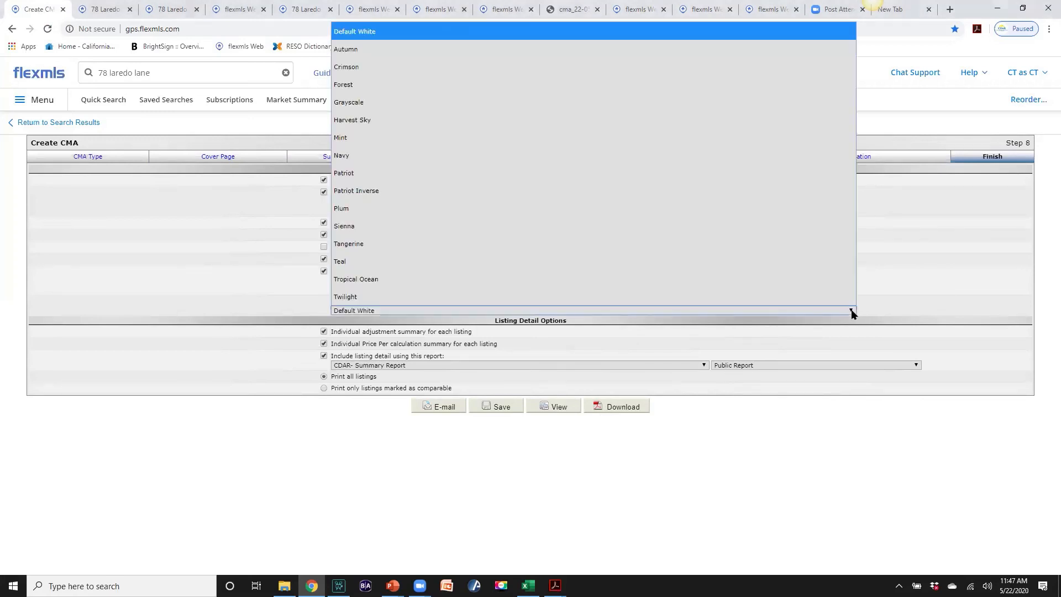
left_click(363, 162)
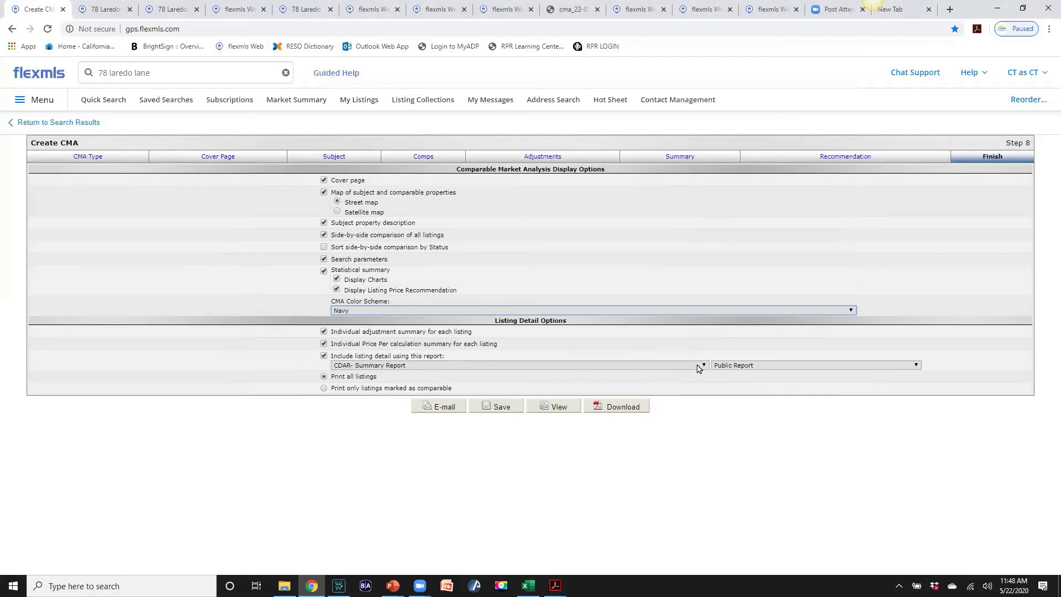
Set listing detail to Detail Report and download the CMA as cma_22-05-2020 (1).pdf
left_click(590, 367)
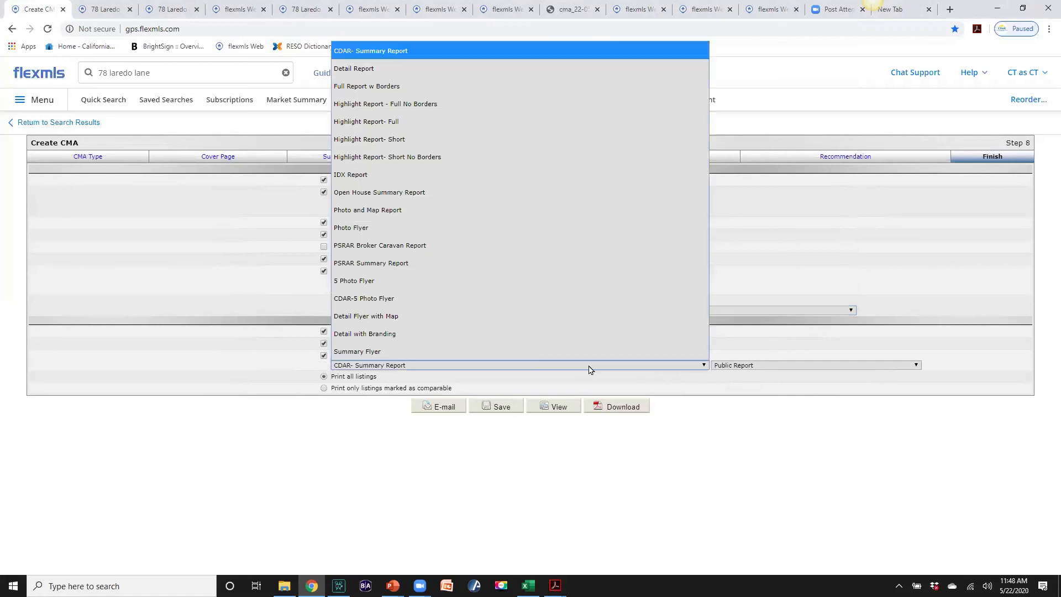
left_click(373, 69)
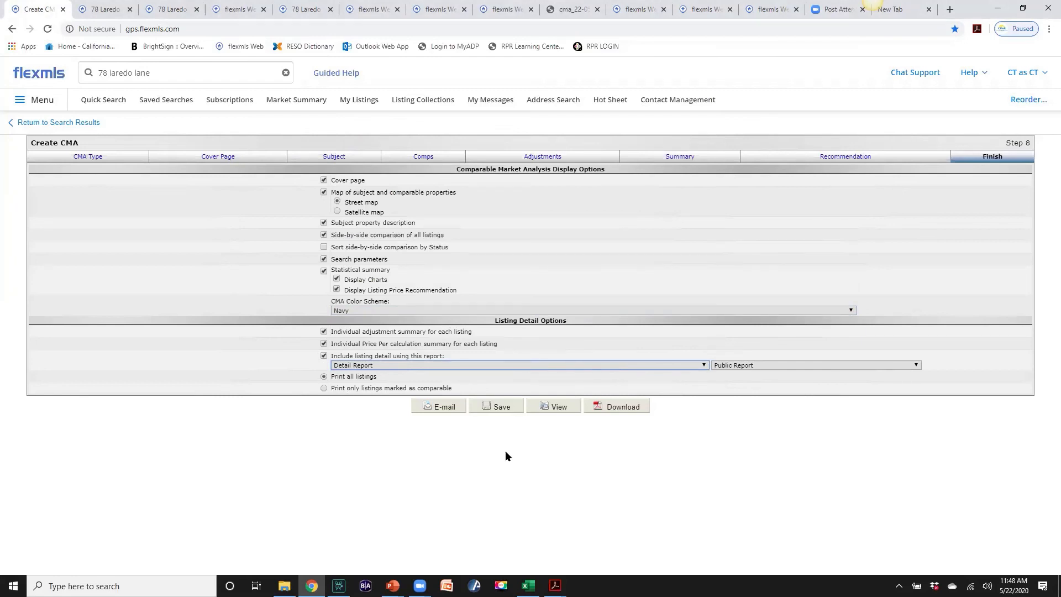
left_click(611, 411)
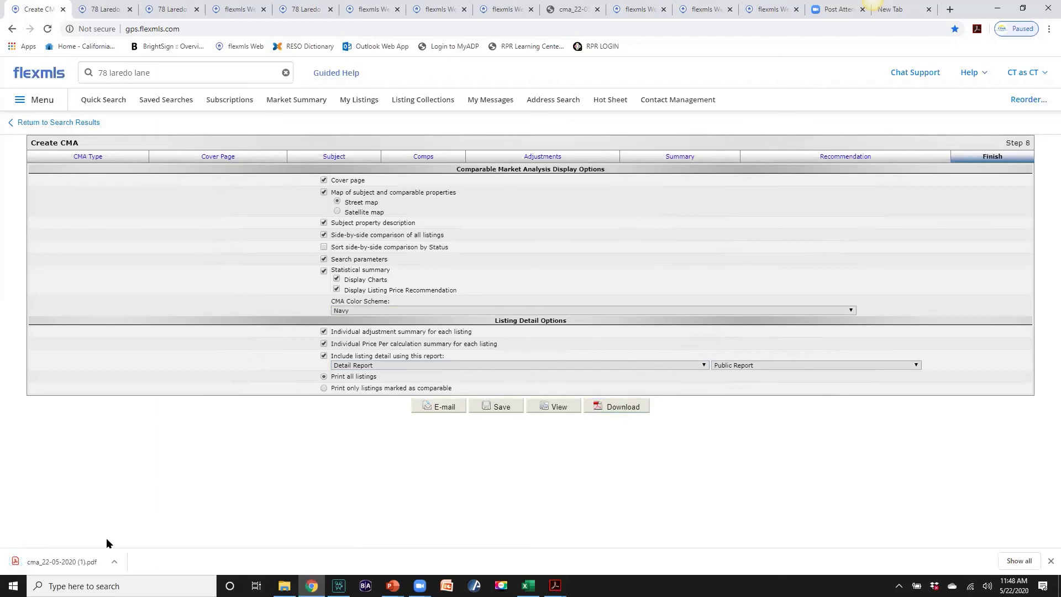
Open the downloaded CMA PDF and scroll past the map and Subject page to the Comparable Properties table
left_click(94, 562)
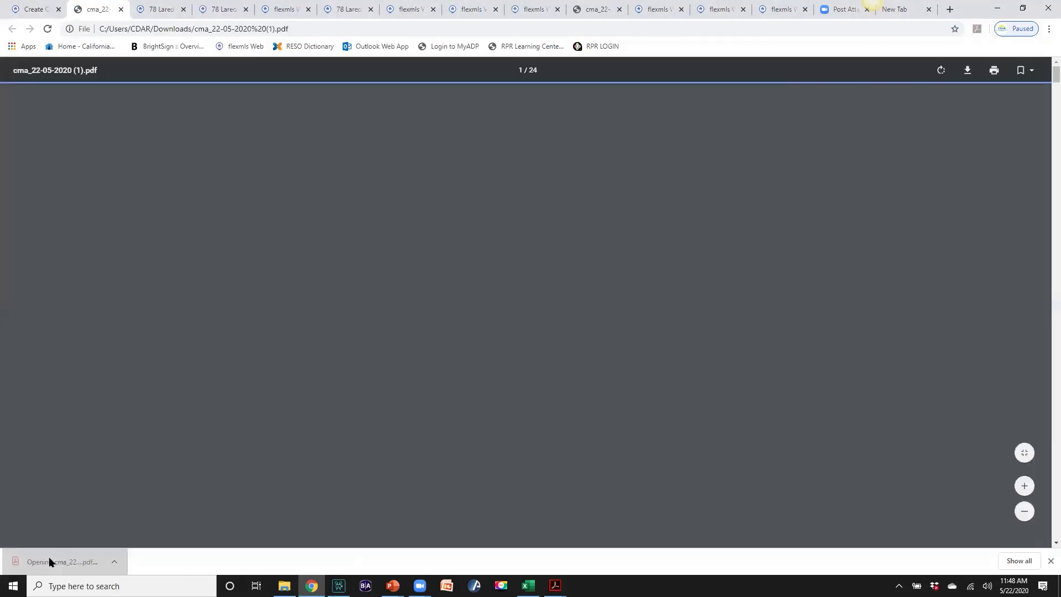
scroll(171, 420, "down", 2)
scroll(174, 419, "up", 2)
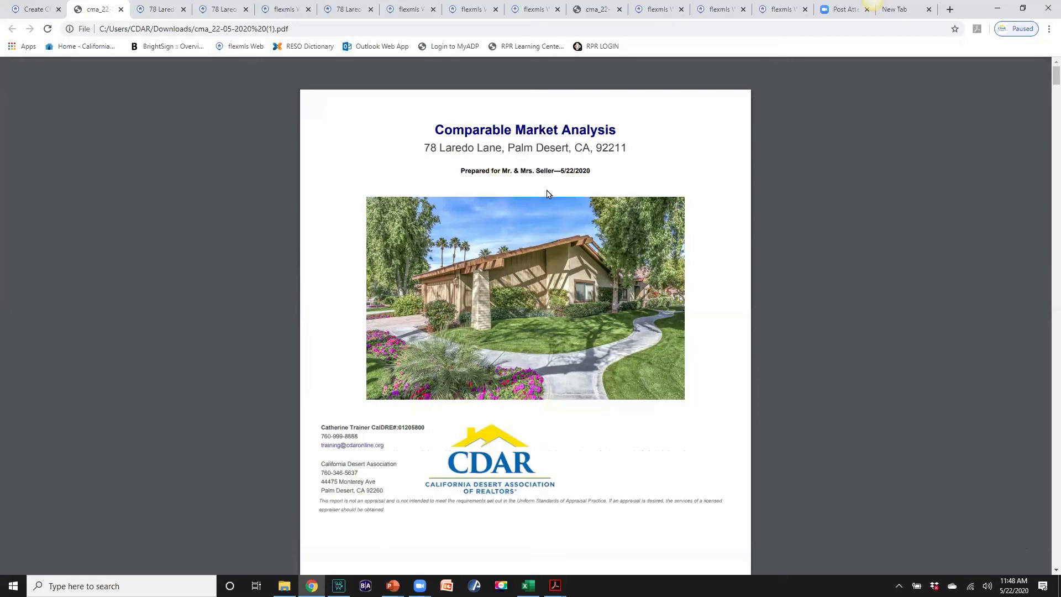
scroll(469, 346, "down", 3)
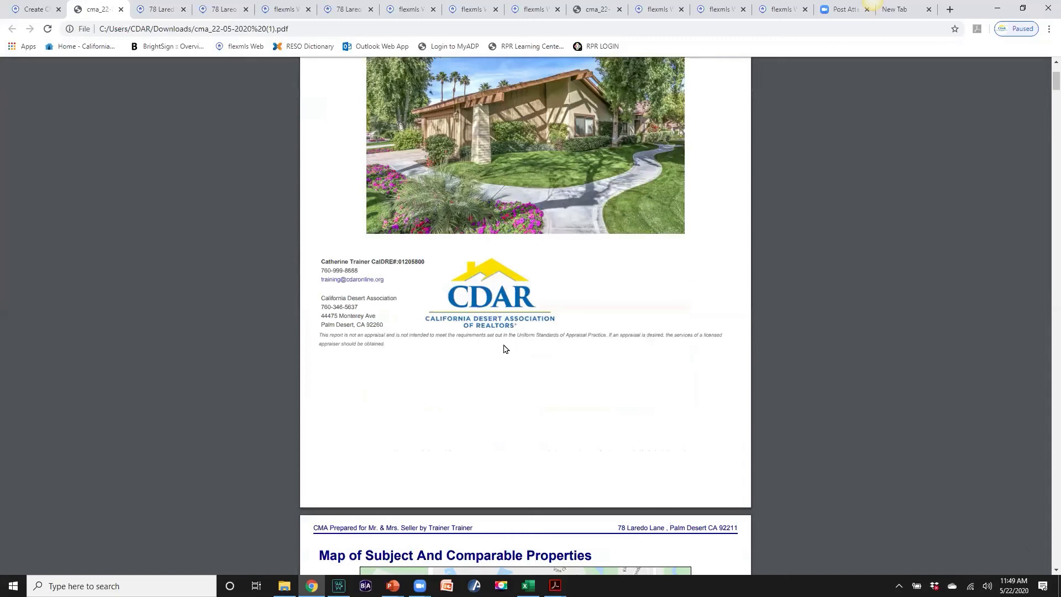
scroll(505, 348, "down", 5)
scroll(519, 345, "down", 3)
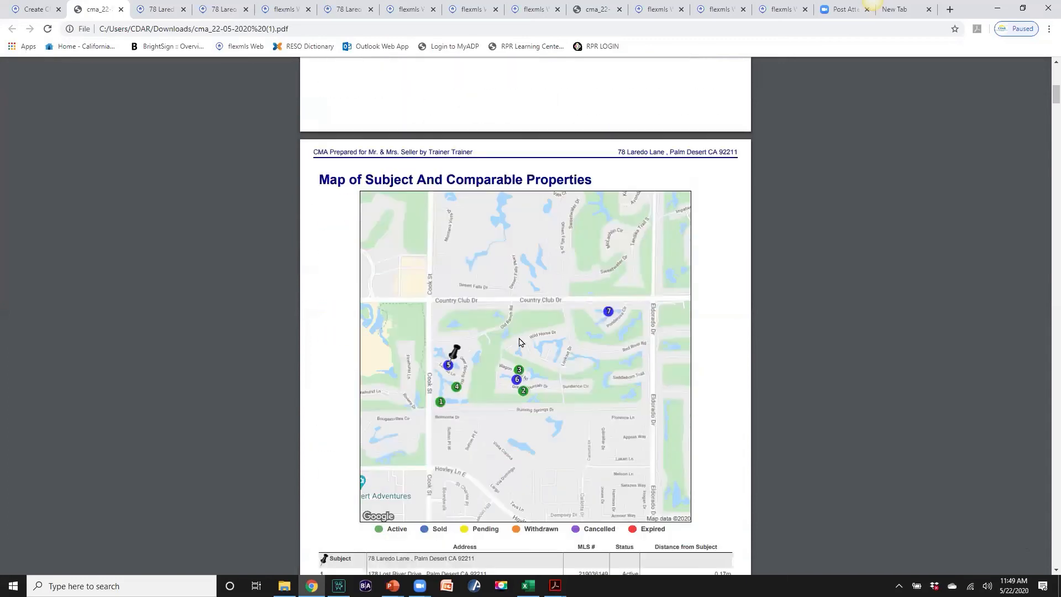
scroll(549, 317, "down", 1)
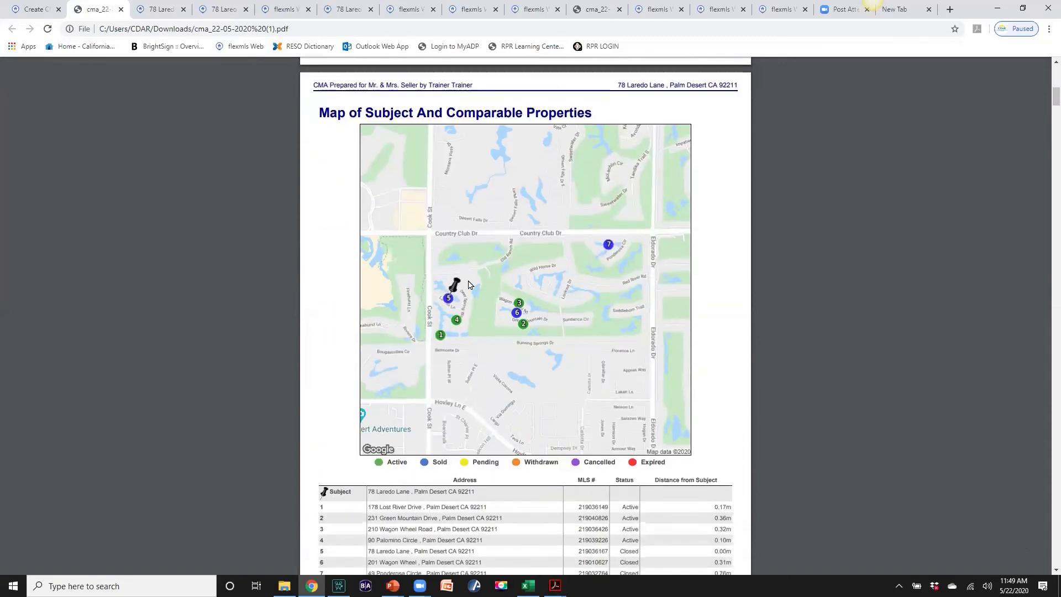
scroll(471, 285, "down", 1)
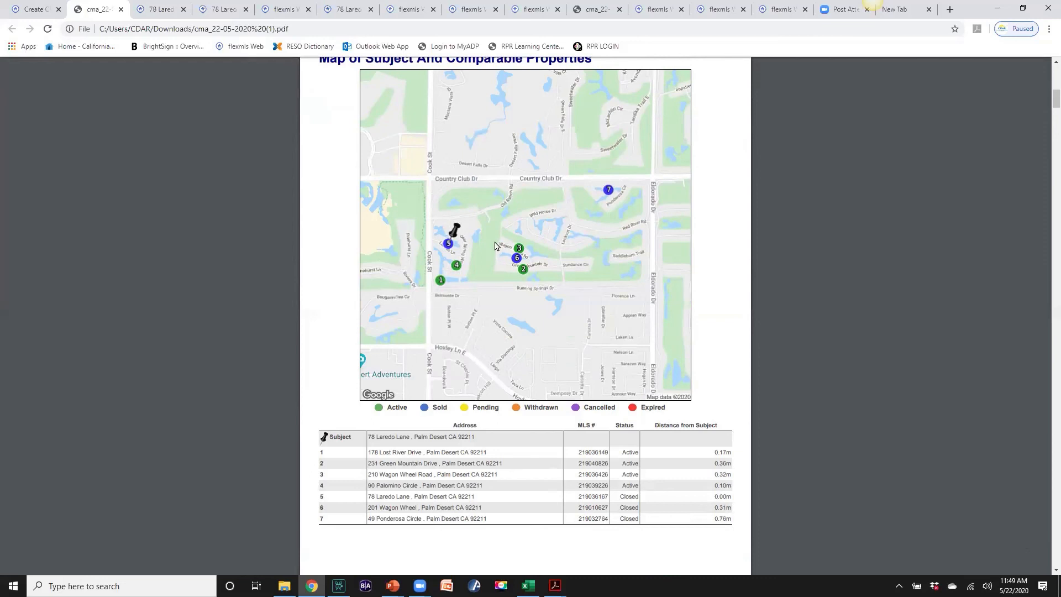
scroll(613, 299, "down", 10)
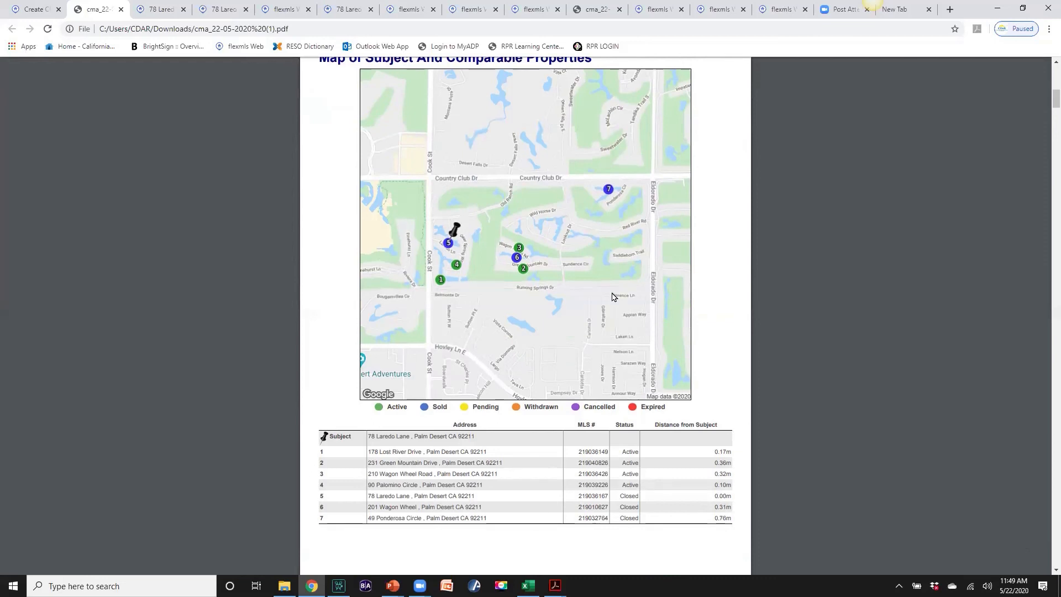
scroll(613, 293, "up", 2)
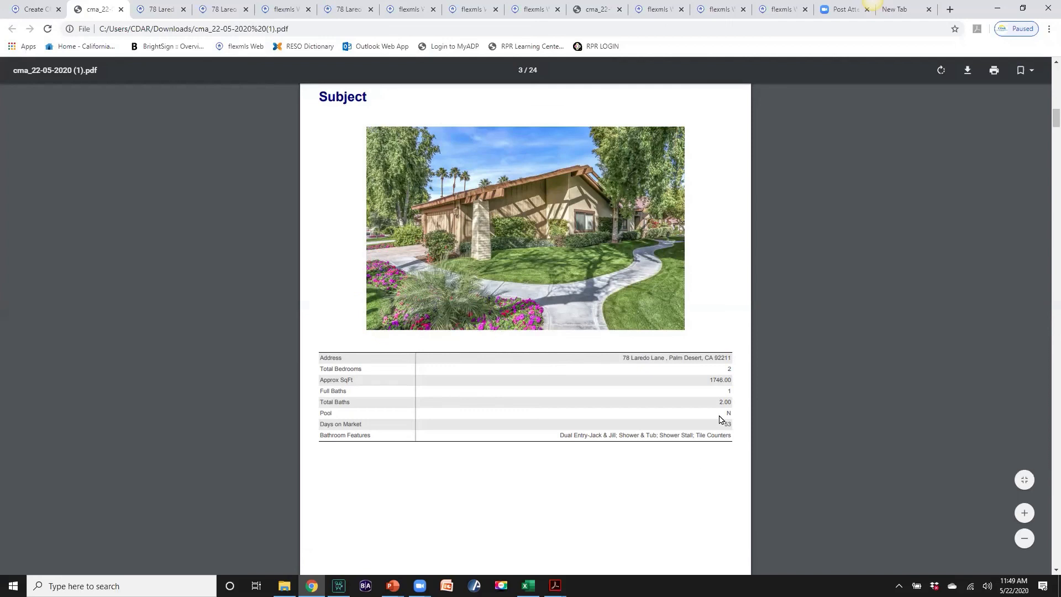
scroll(720, 419, "down", 8)
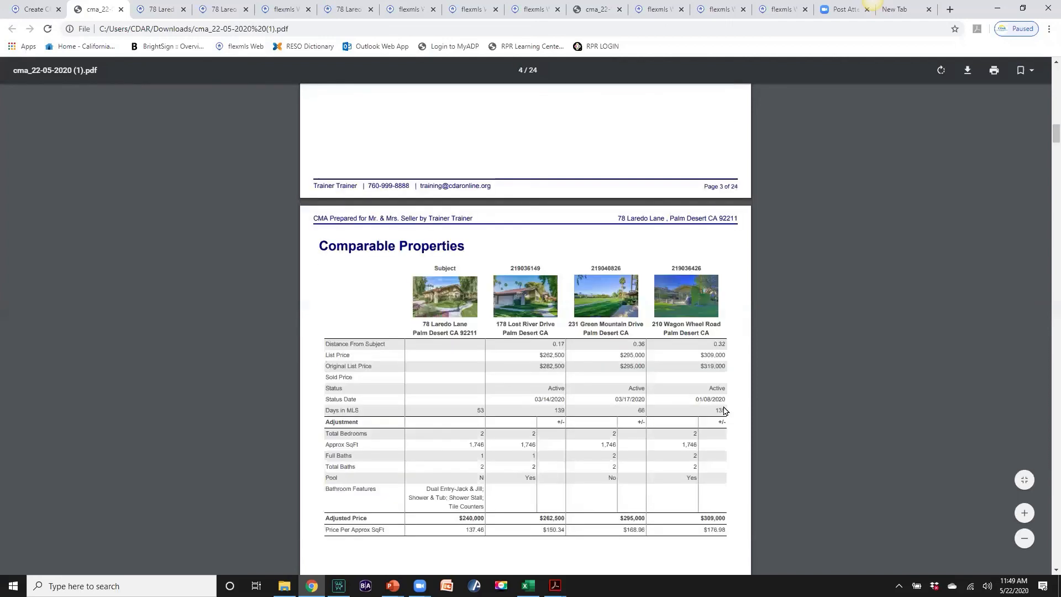
scroll(726, 411, "down", 2)
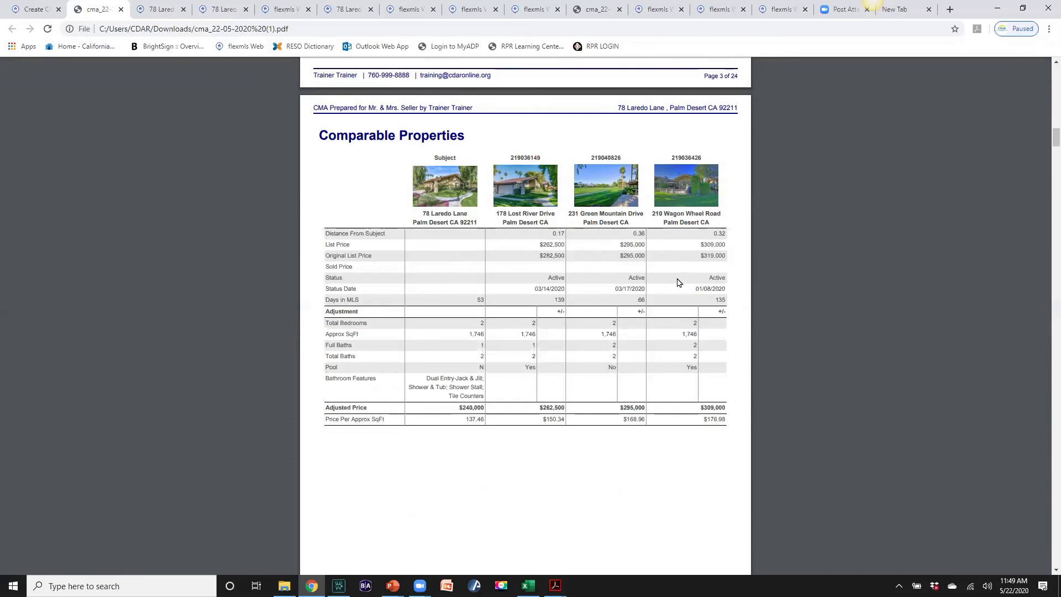
Scroll through the Price Analysis charts to the Summary of Closed Listings on page 8
scroll(680, 276, "down", 10)
scroll(679, 282, "down", 1)
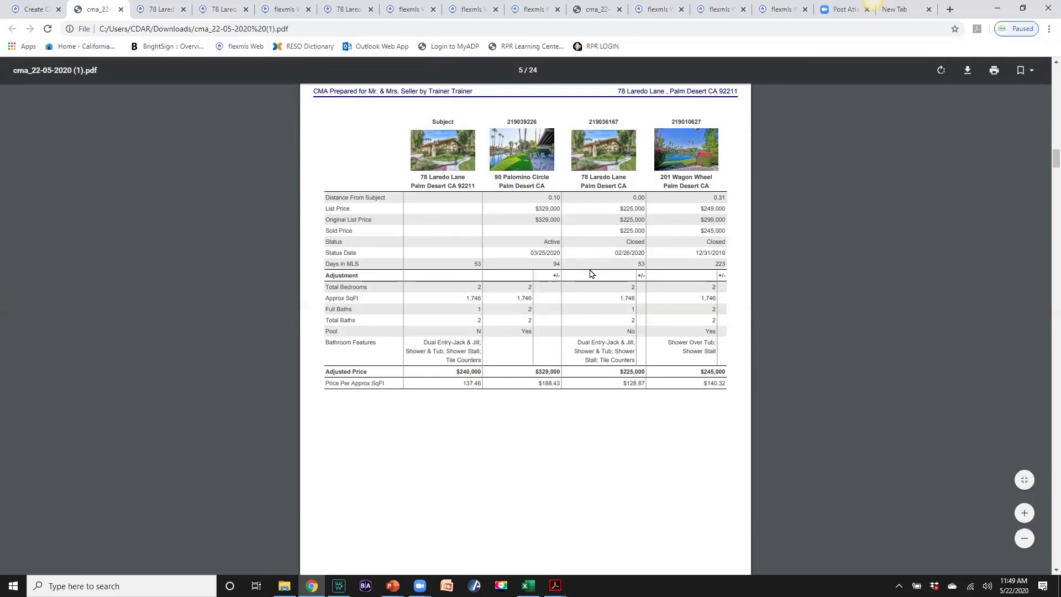
scroll(590, 273, "down", 20)
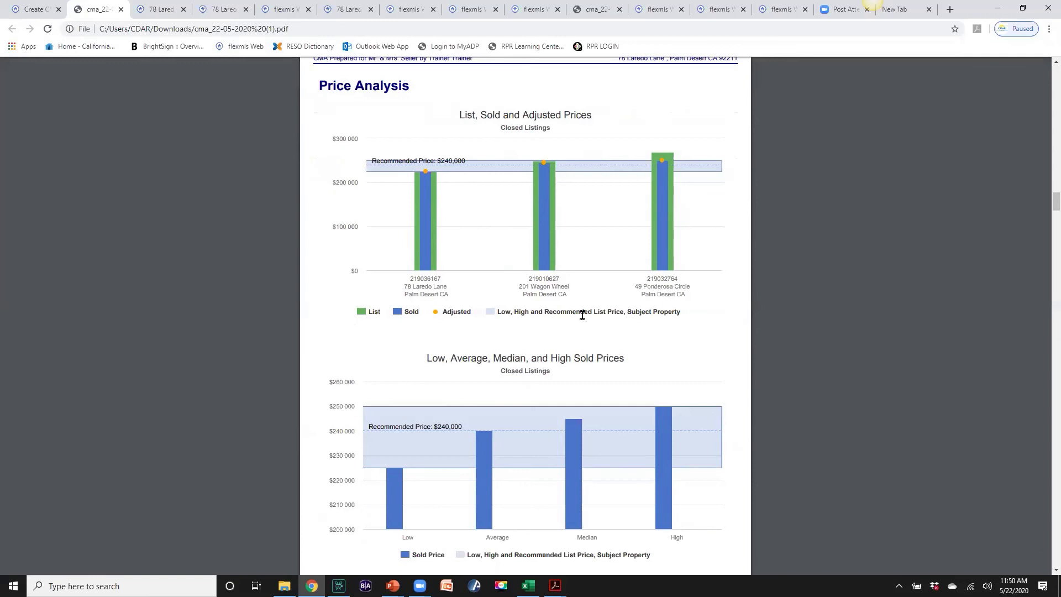
scroll(581, 317, "down", 4)
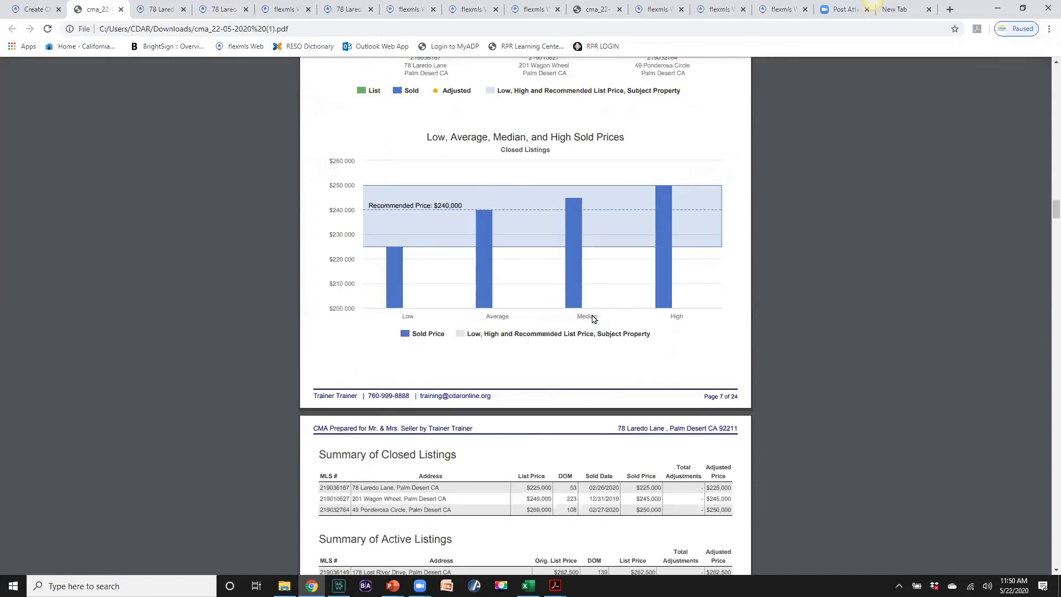
scroll(592, 319, "up", 5)
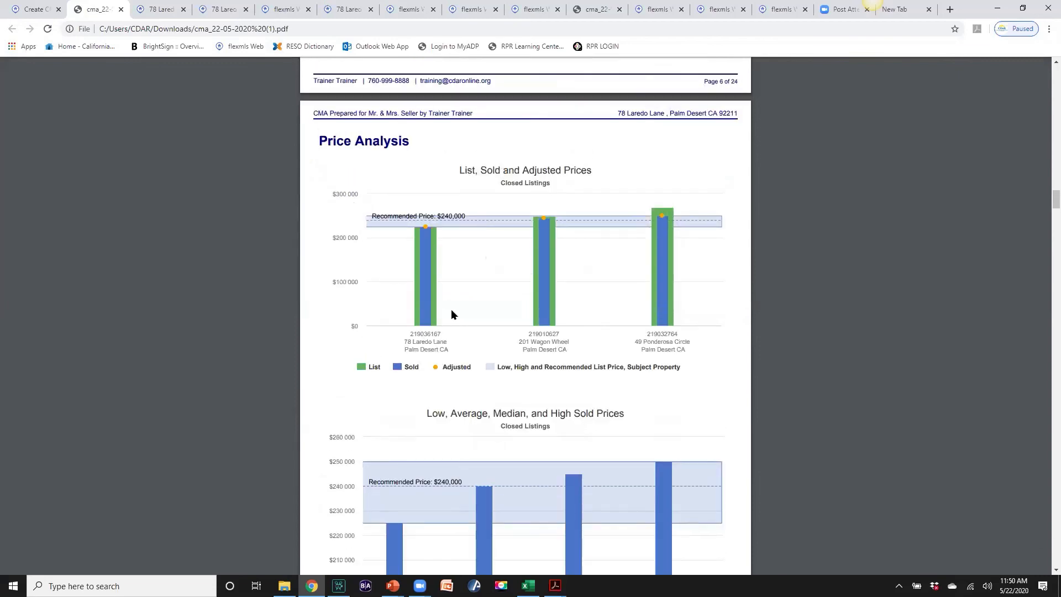
scroll(451, 314, "down", 5)
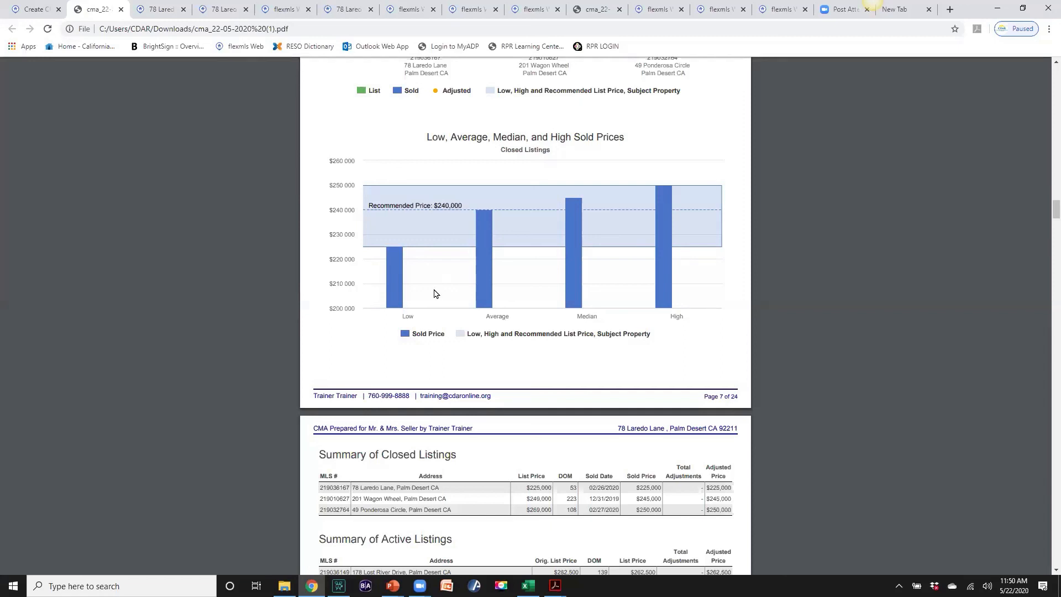
scroll(434, 293, "down", 3)
scroll(455, 373, "up", 12)
scroll(463, 357, "down", 5)
scroll(464, 354, "down", 3)
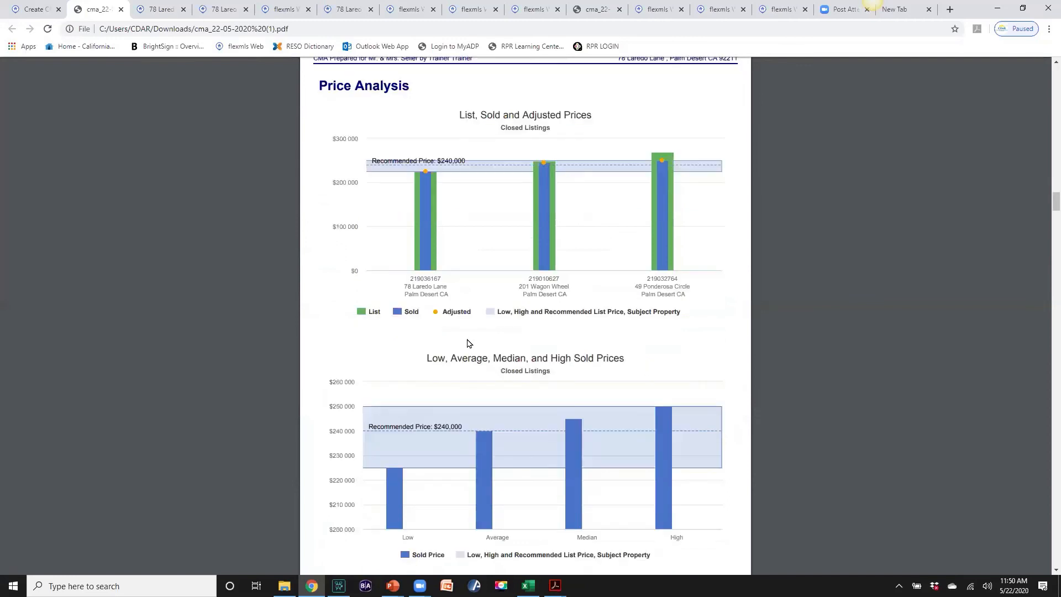
scroll(502, 340, "down", 5)
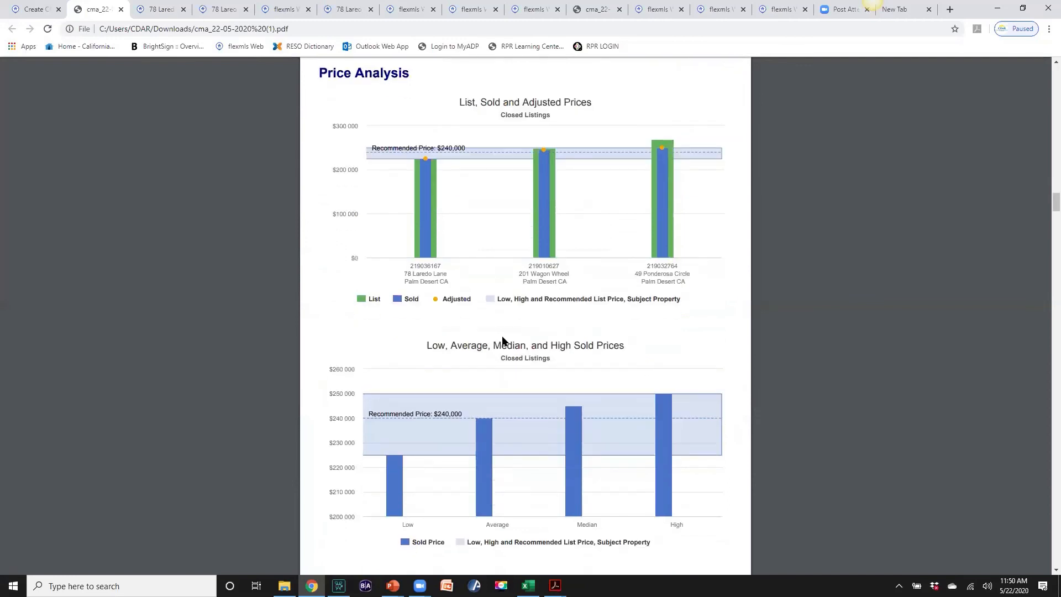
scroll(503, 335, "down", 5)
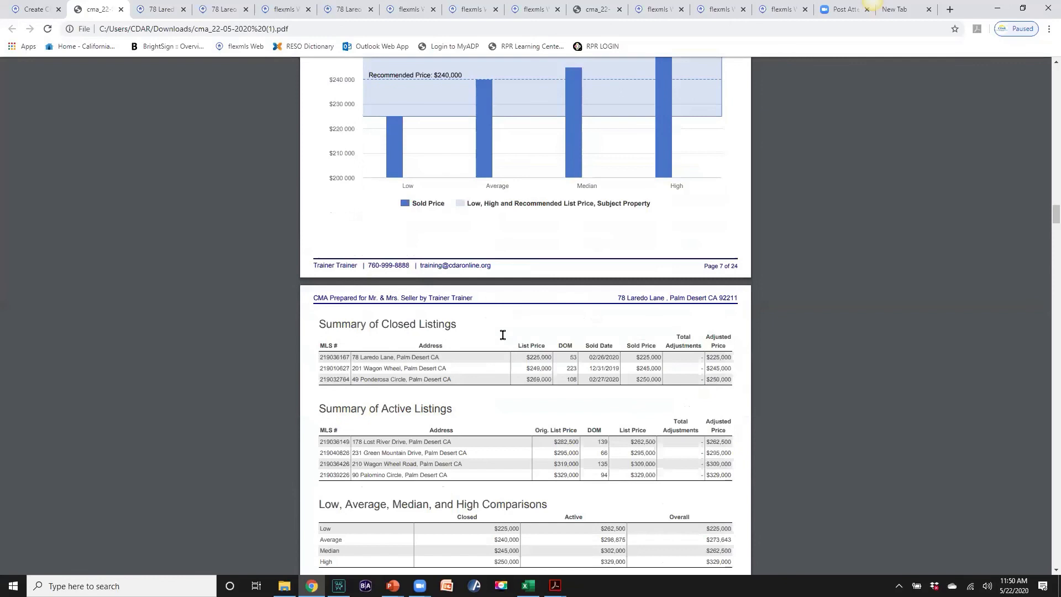
Scroll the CMA PDF through the Summary, Comparisons and Overall Market Analysis tables
scroll(502, 339, "down", 1)
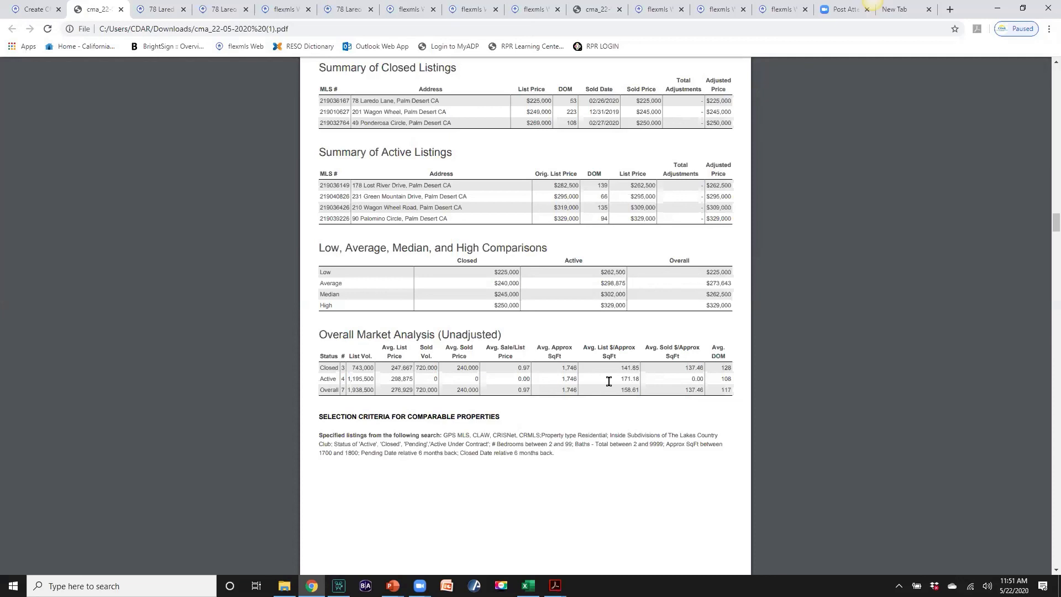
scroll(534, 429, "down", 1)
scroll(534, 428, "down", 1)
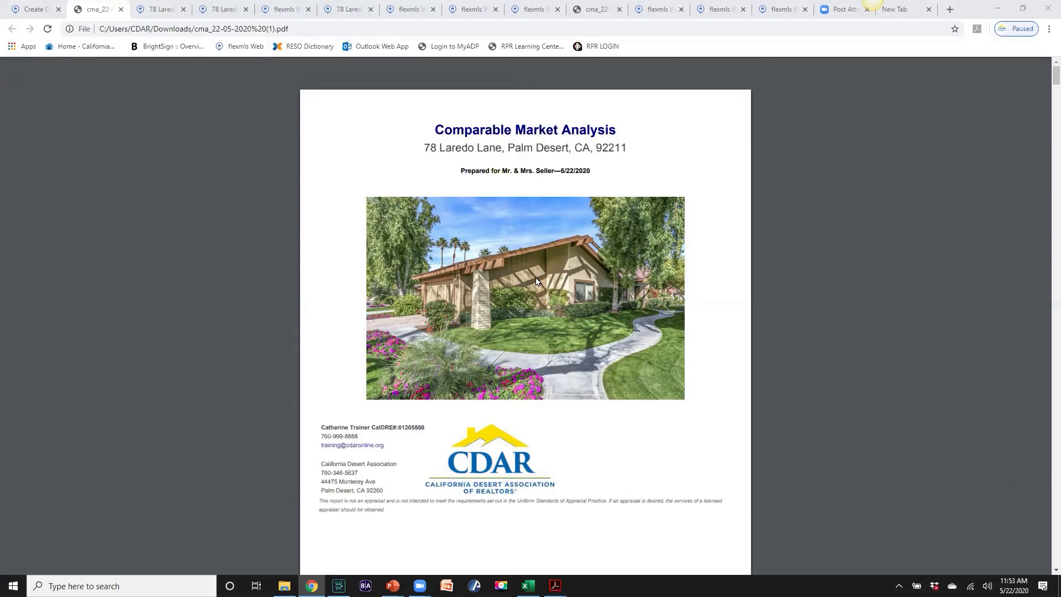
scroll(536, 281, "down", 20)
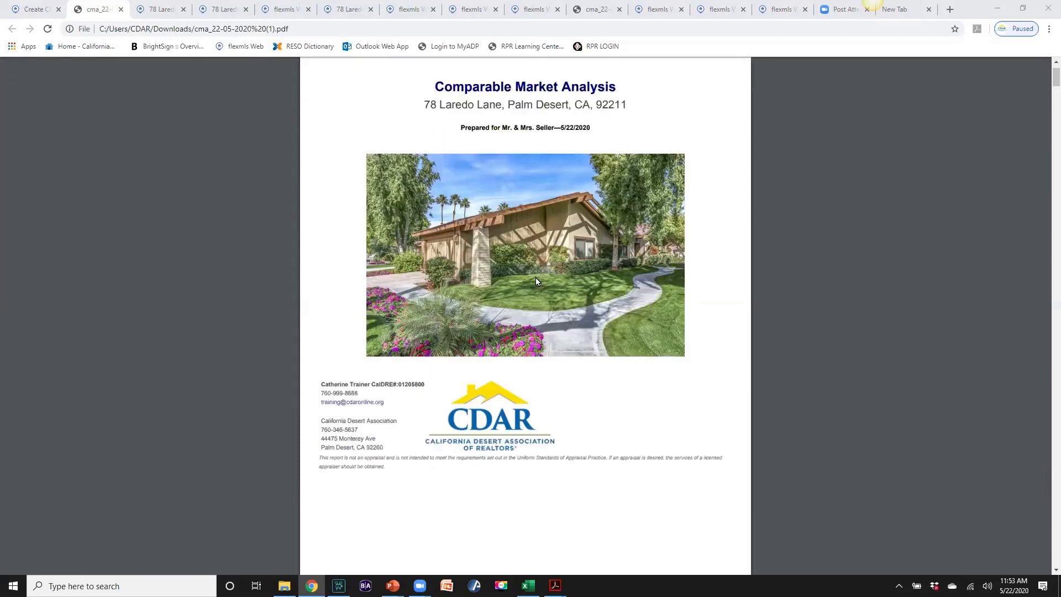
scroll(504, 339, "down", 4)
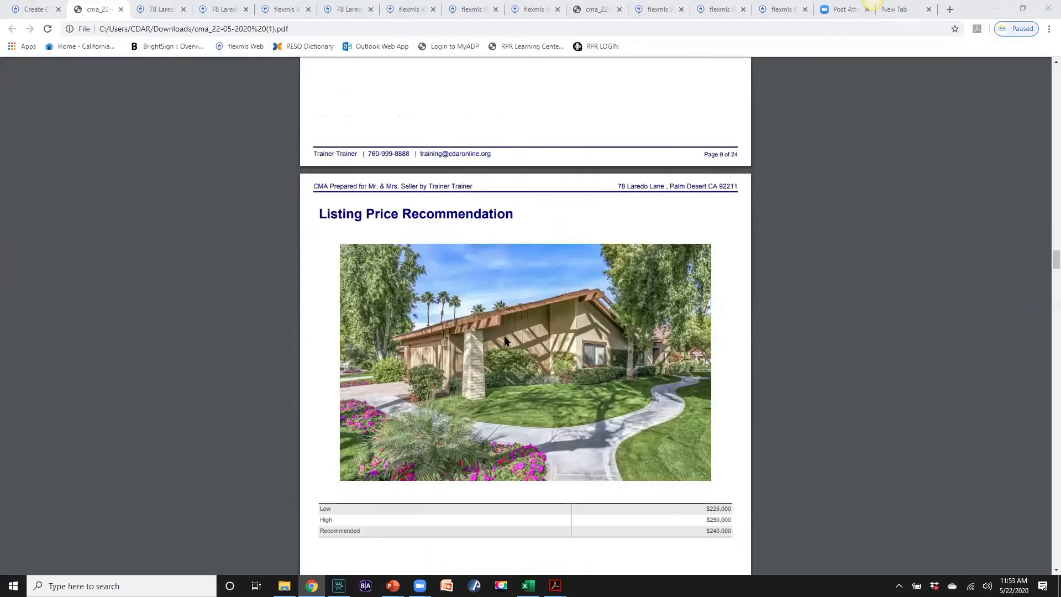
scroll(504, 339, "up", 2)
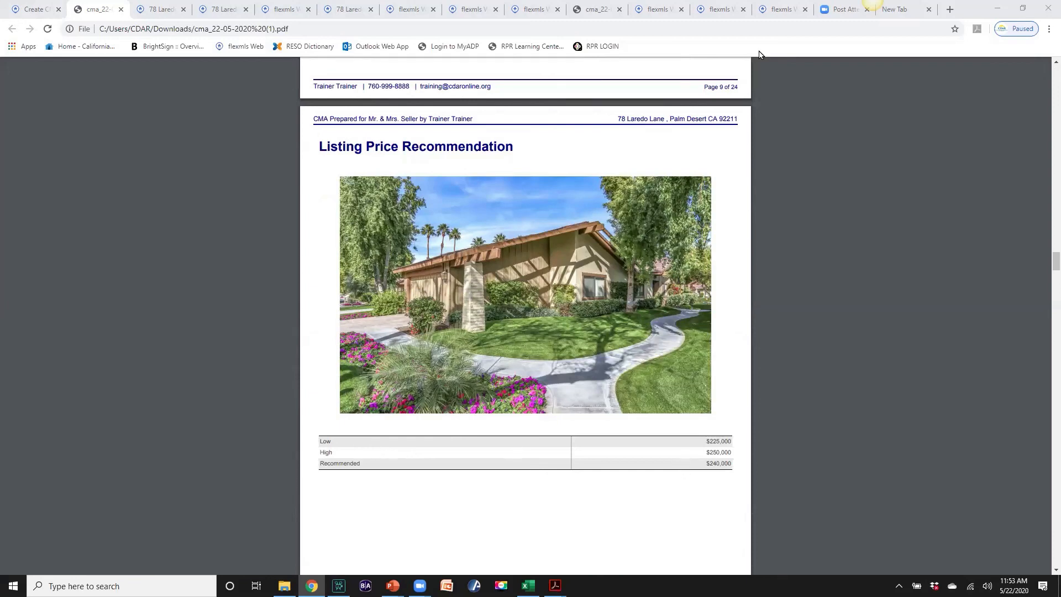
scroll(604, 316, "down", 15)
scroll(603, 315, "up", 20)
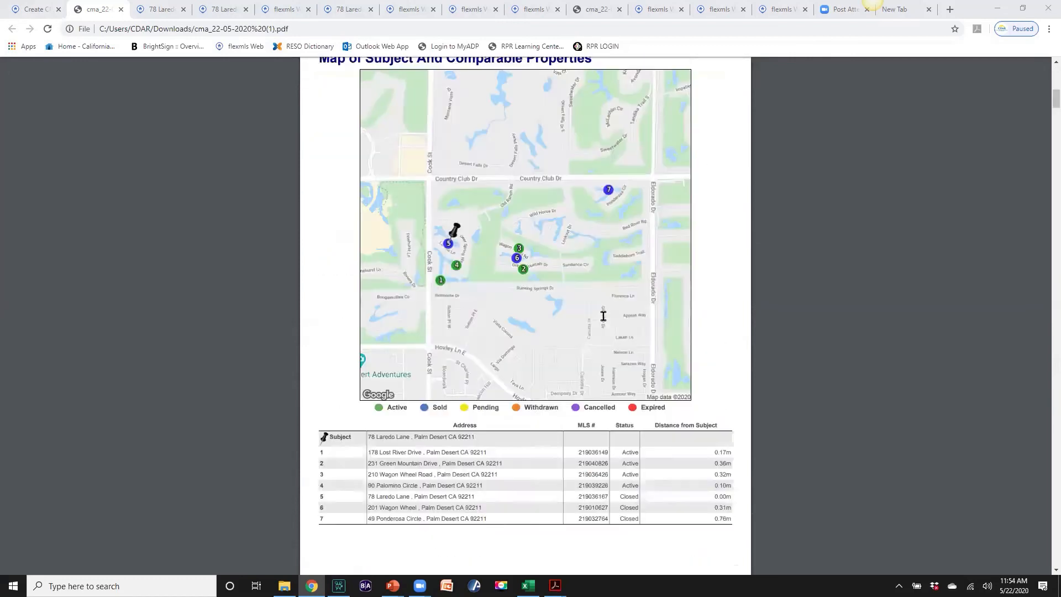
scroll(604, 316, "up", 10)
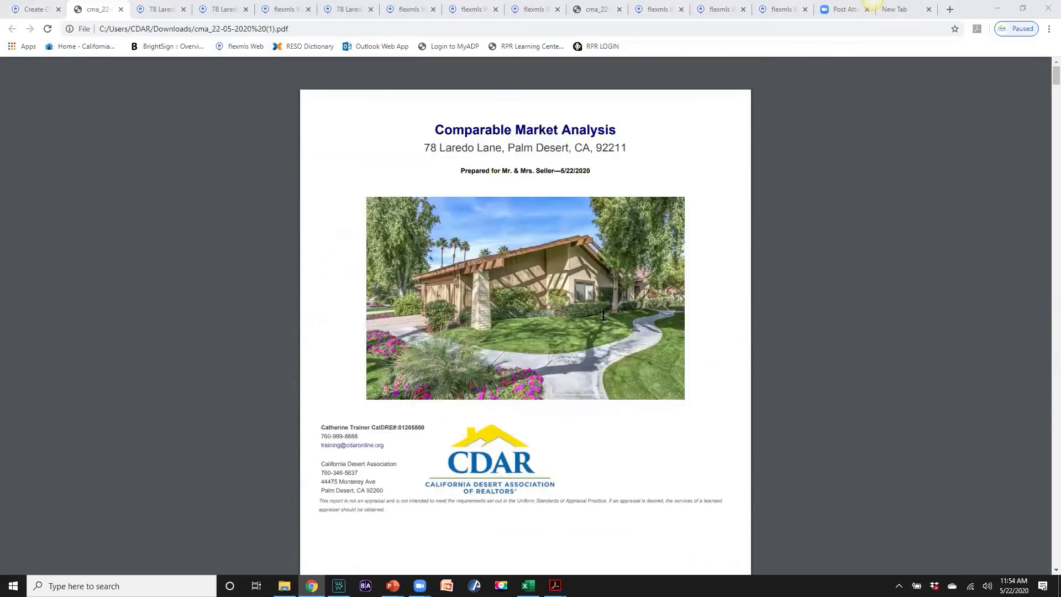
left_click(39, 11)
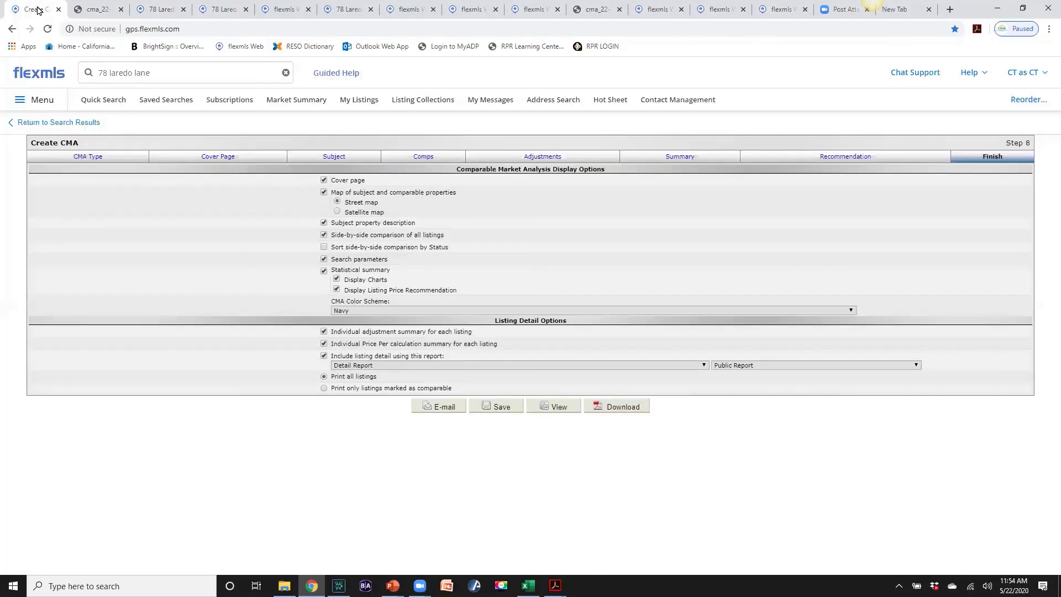
left_click(333, 157)
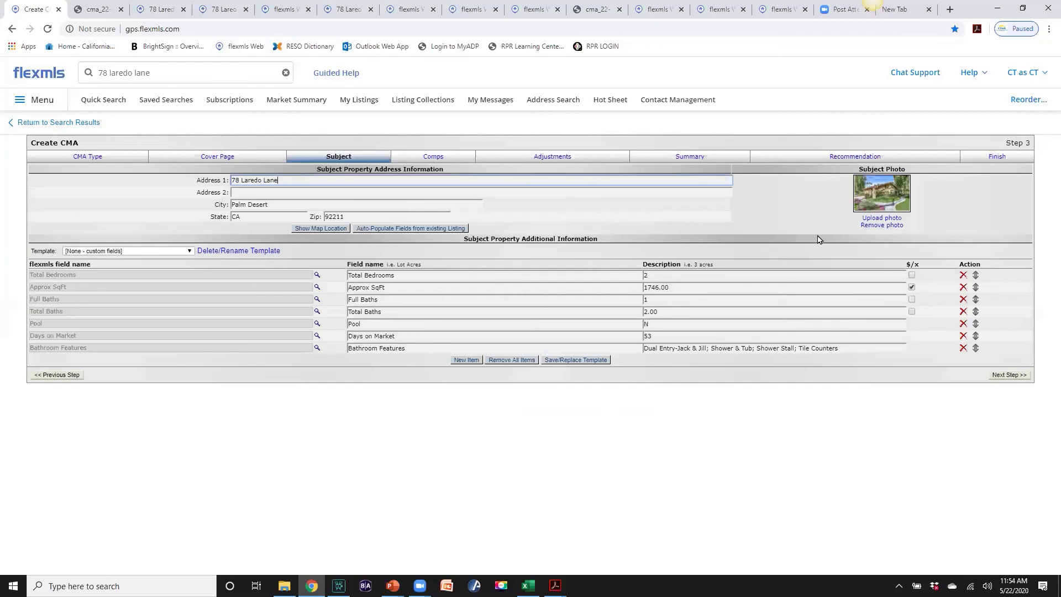
left_click(880, 226)
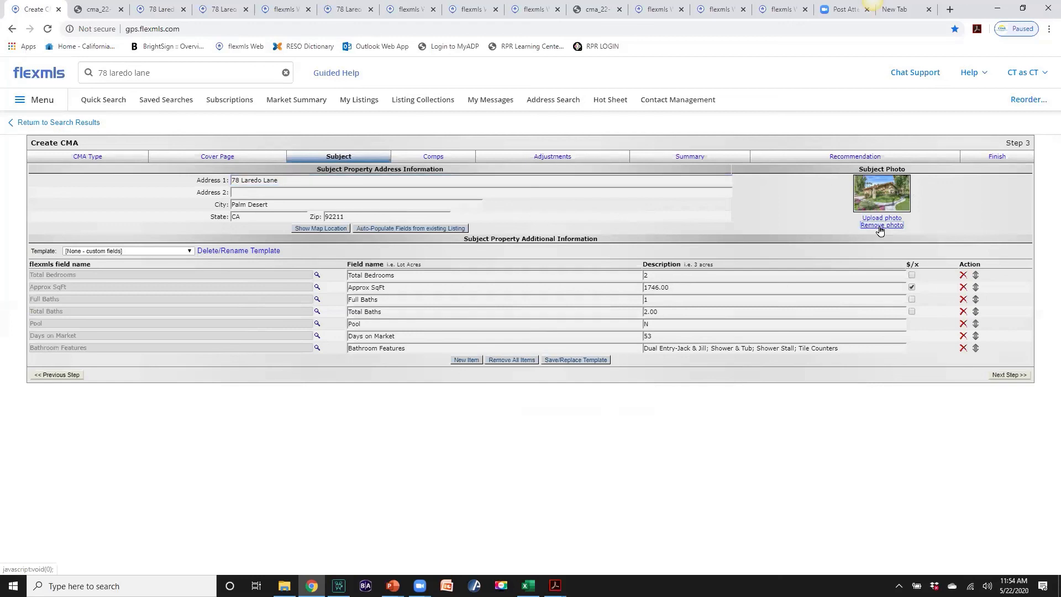
left_click(880, 226)
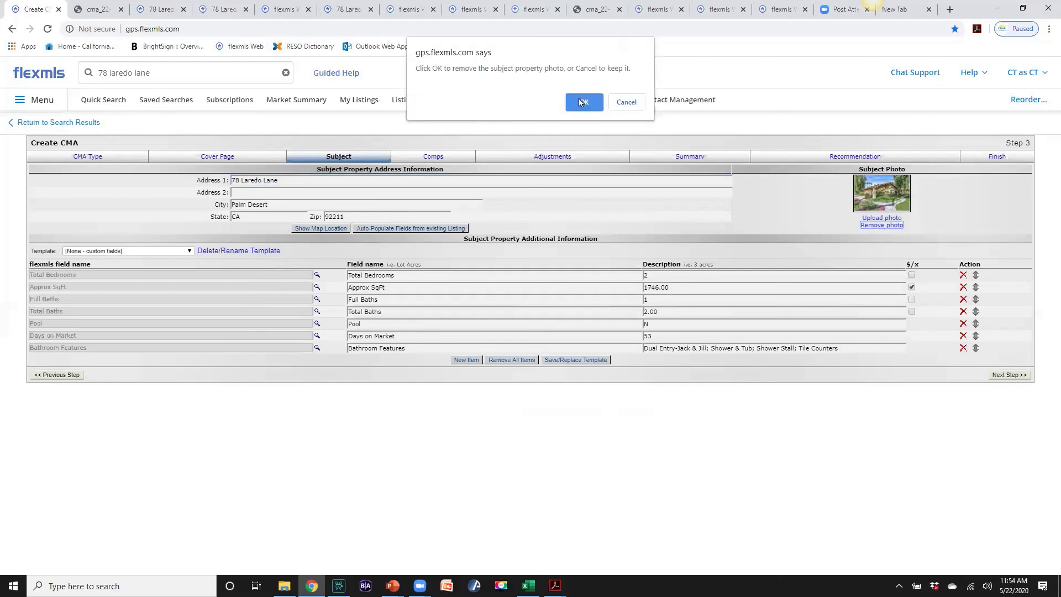
left_click(581, 103)
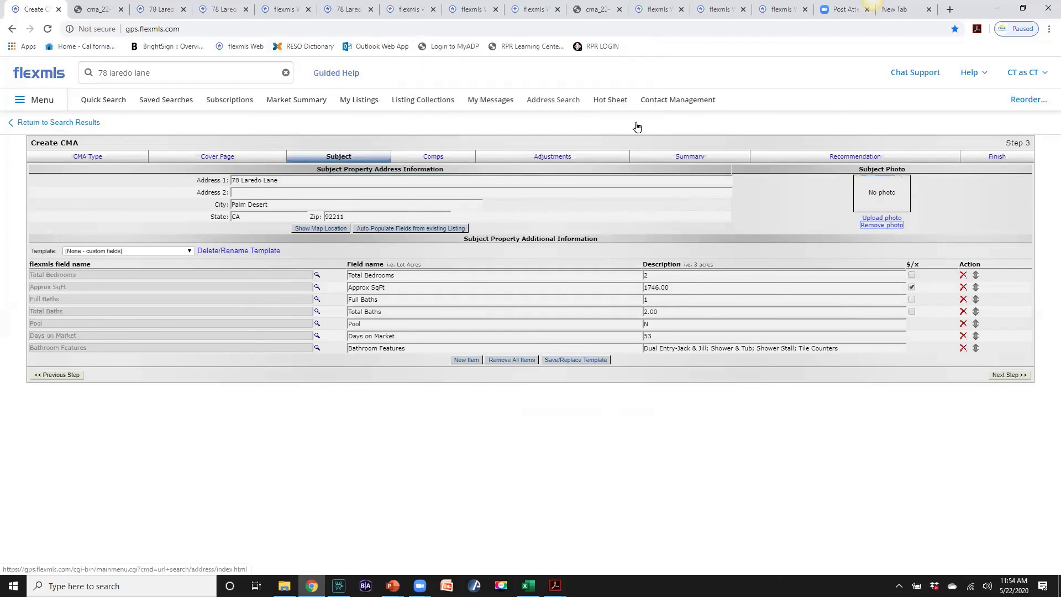
Cancel the Image Uploader without adding a photo and switch to the cma PDF tab
left_click(874, 219)
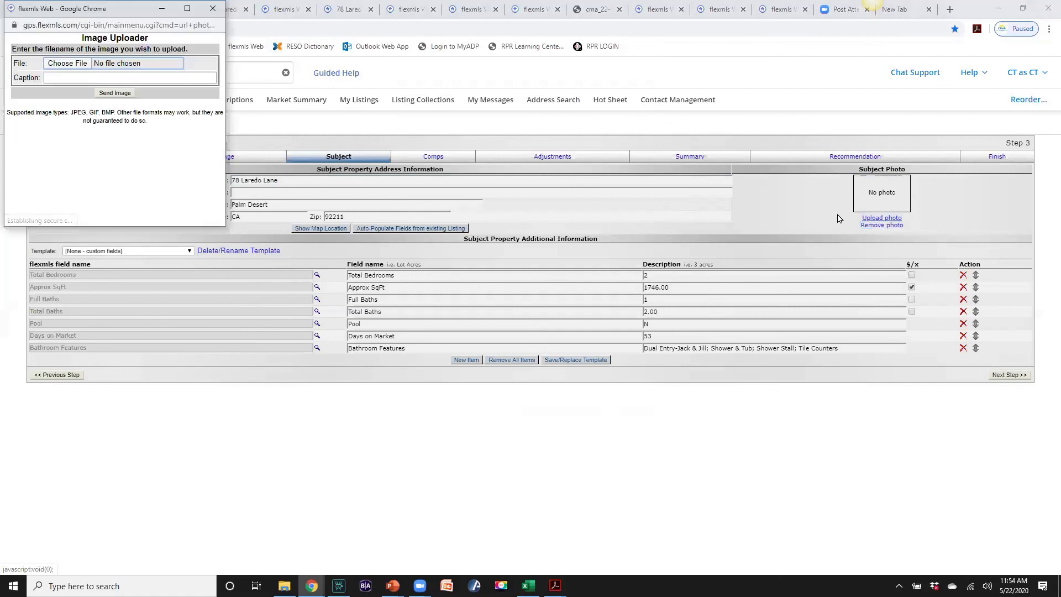
left_click(212, 8)
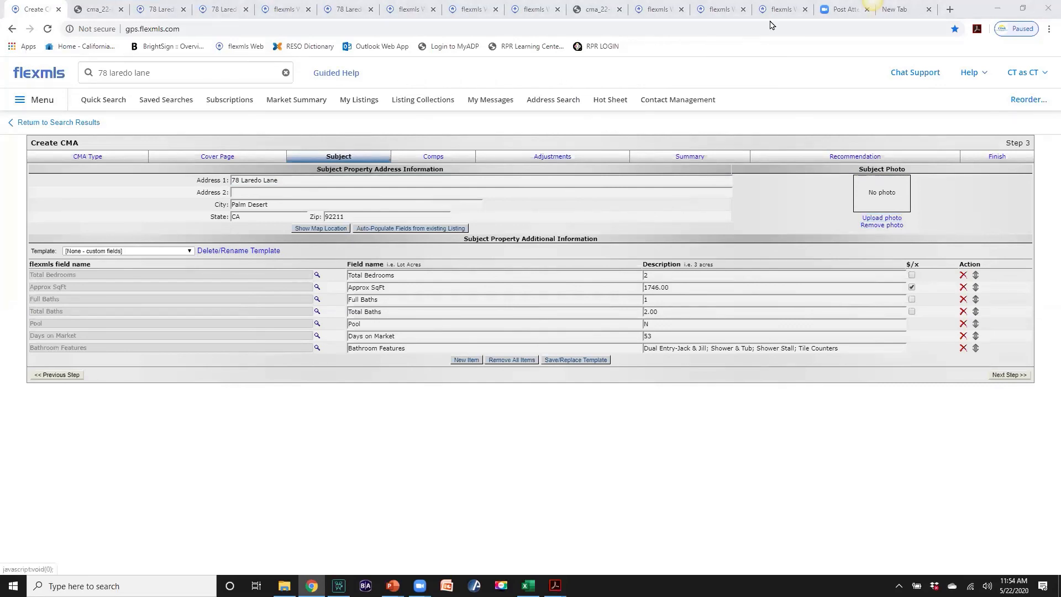
left_click(100, 10)
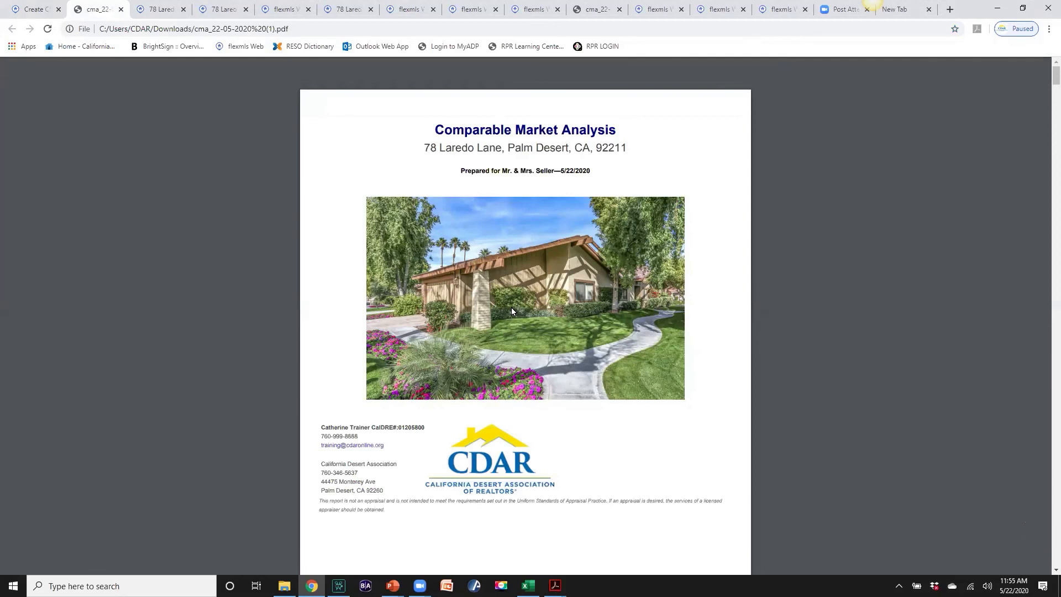
left_click(31, 11)
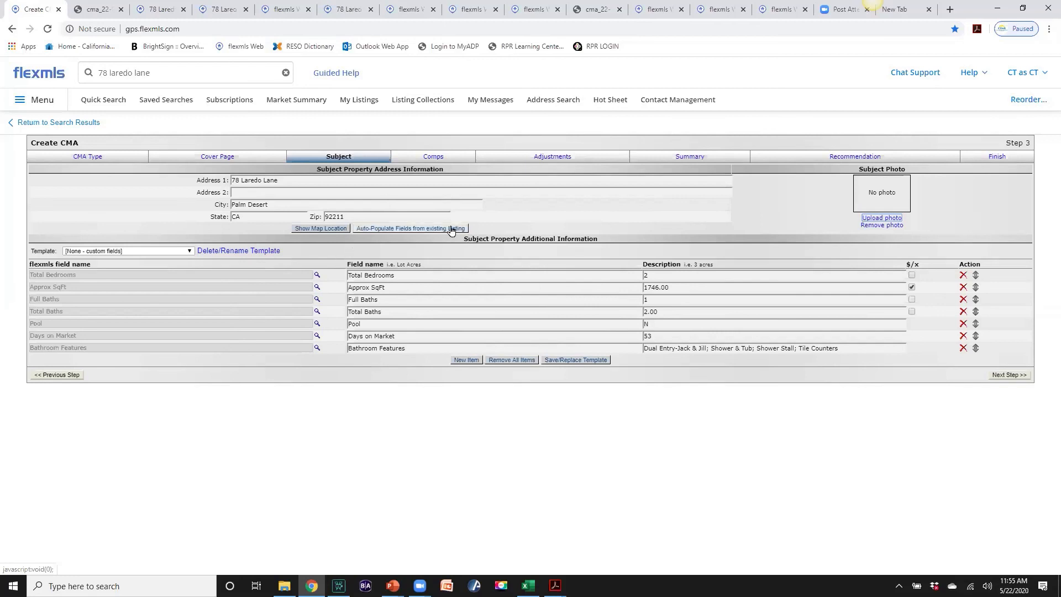
left_click(284, 182)
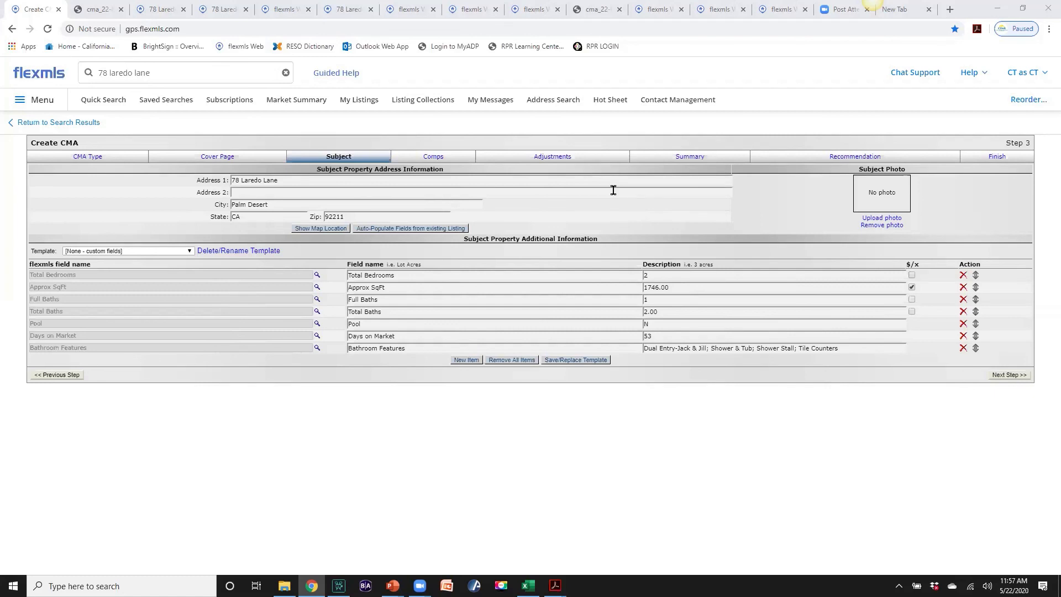
Leave the unsaved CMA for the CMA section, then switch to the statistical CMA PDF in Acrobat
left_click(51, 104)
left_click(51, 103)
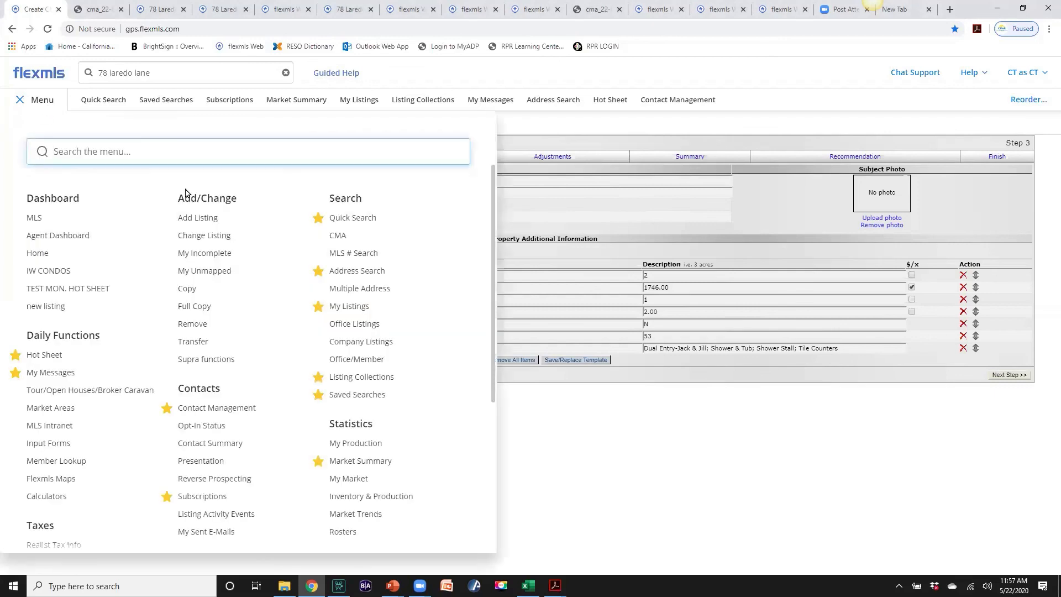
left_click(339, 237)
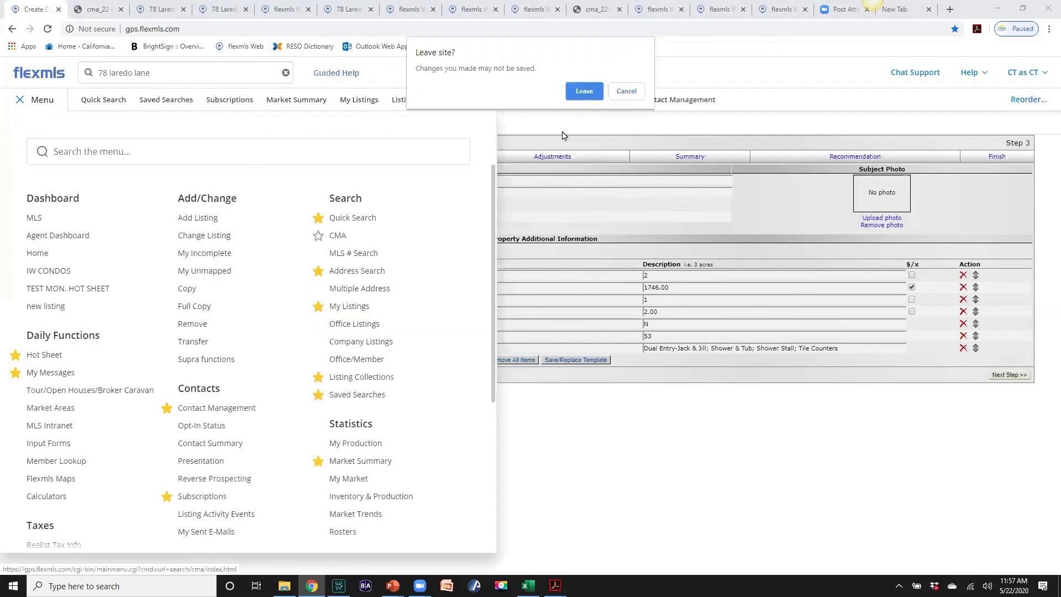
left_click(584, 91)
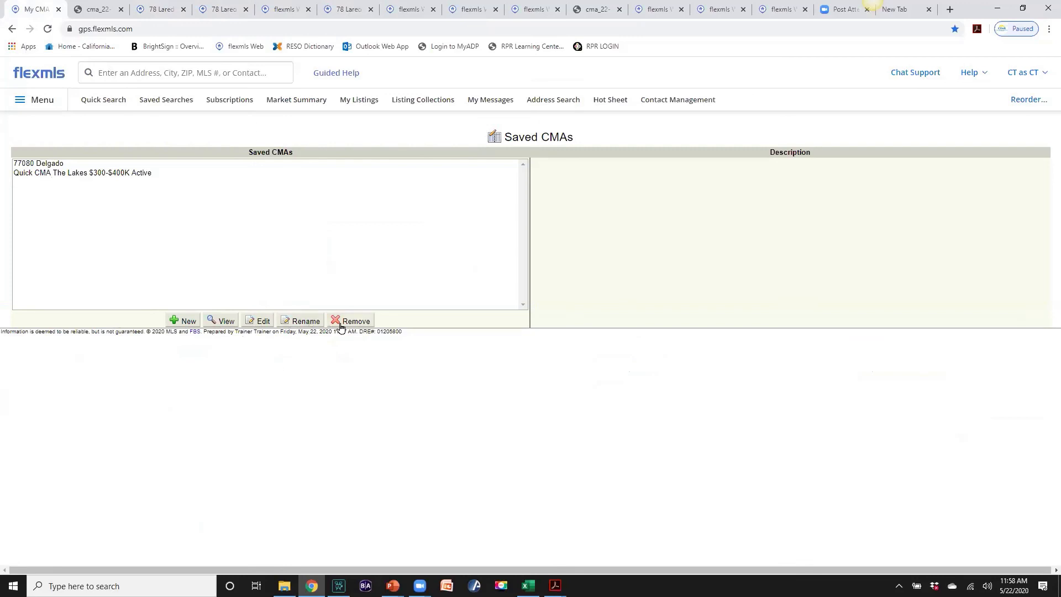
key("alt+Tab")
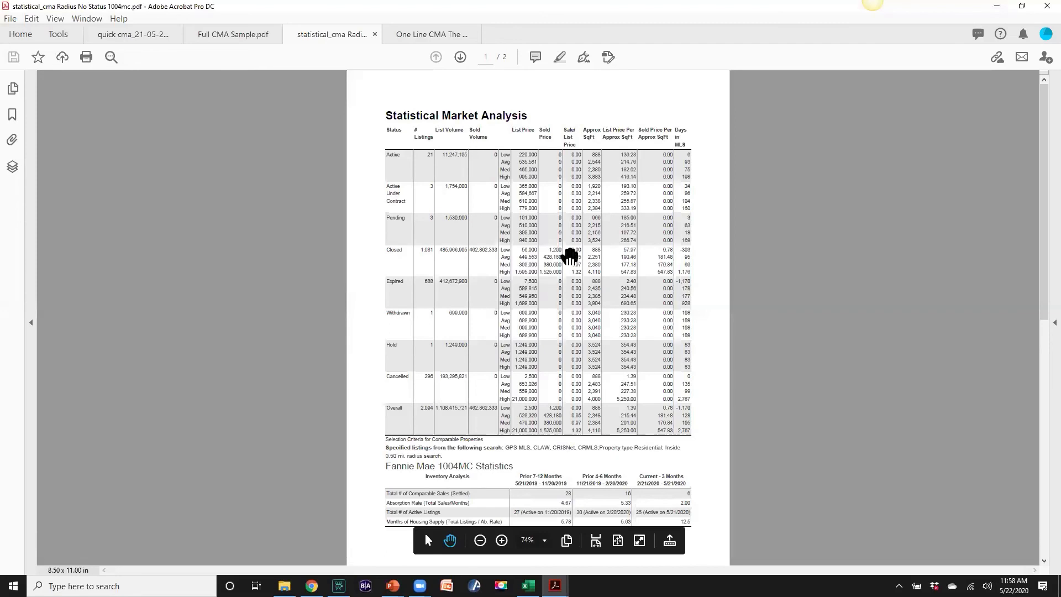
Glance over the statistical CMA PDF, then bring up the quick CMA PDF instead
scroll(570, 256, "down", 5)
scroll(573, 265, "up", 5)
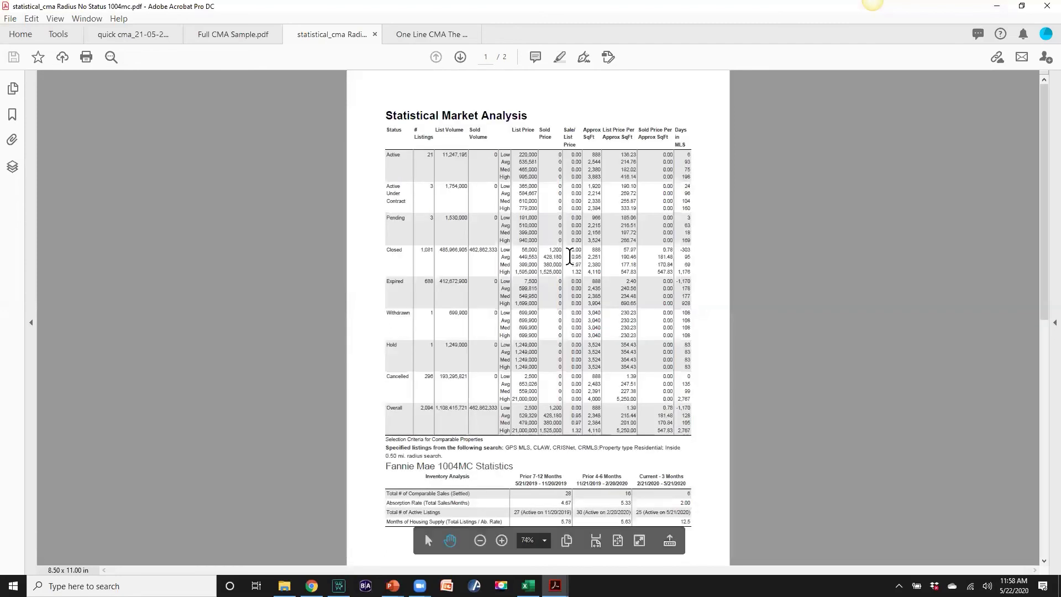
left_click(996, 6)
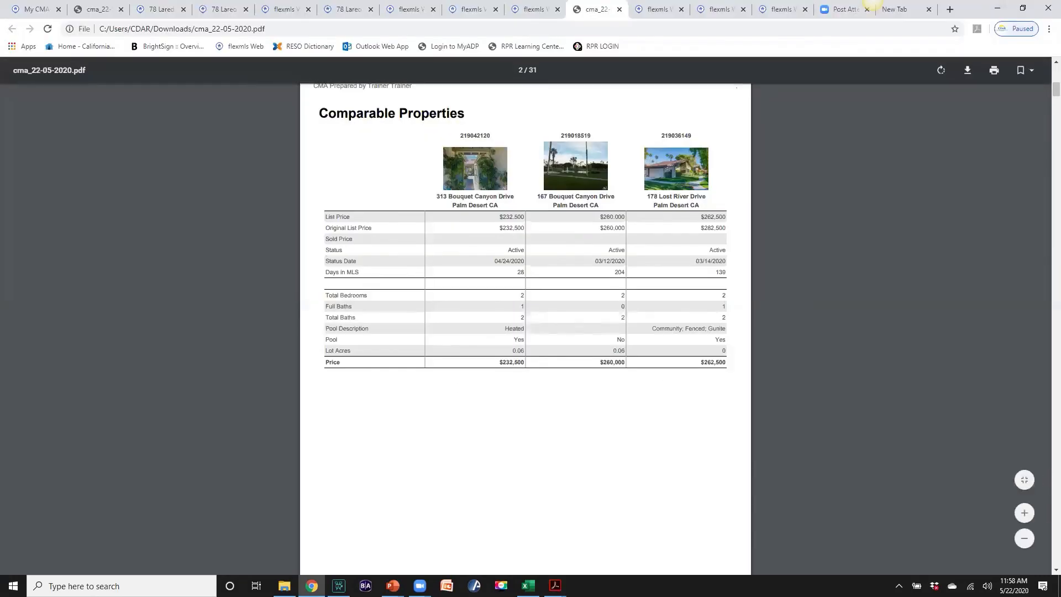
left_click(555, 586)
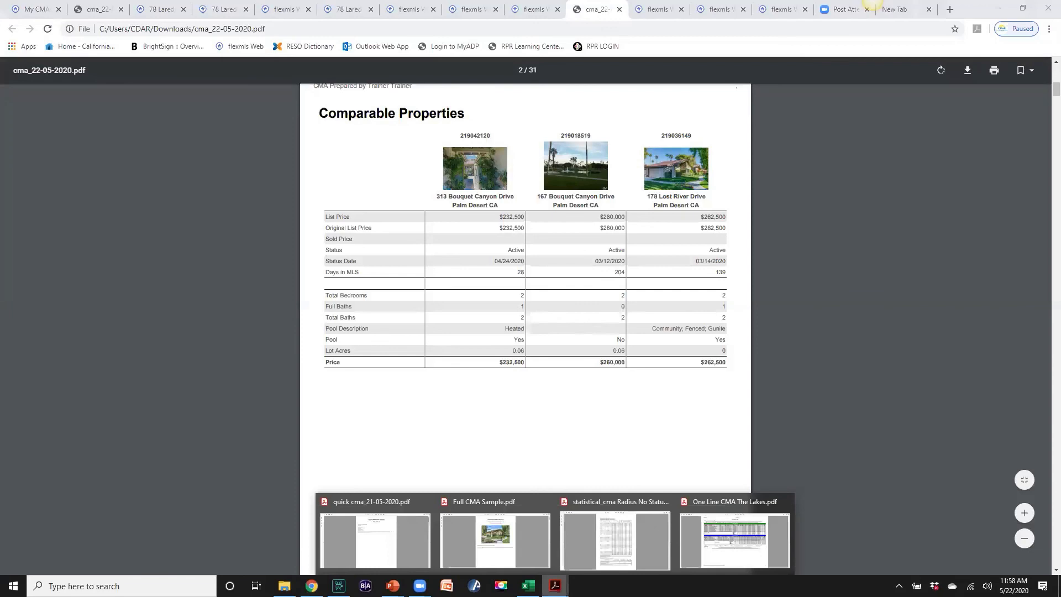
left_click(397, 539)
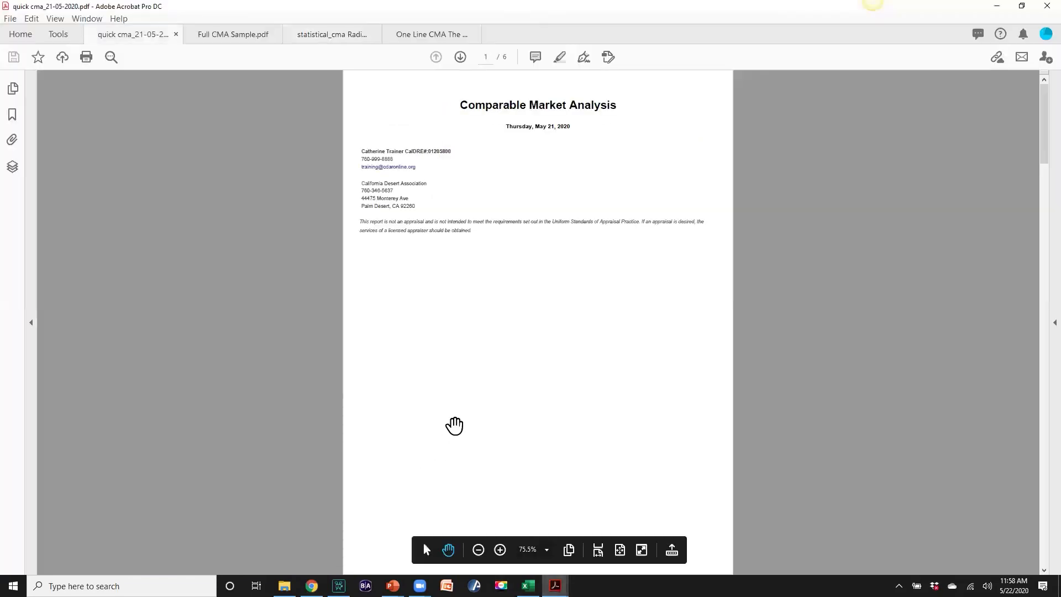
Page through the quick CMA's comparables back to page 1, then open One Line CMA The Lakes.pdf
scroll(462, 383, "down", 10)
scroll(463, 382, "down", 5)
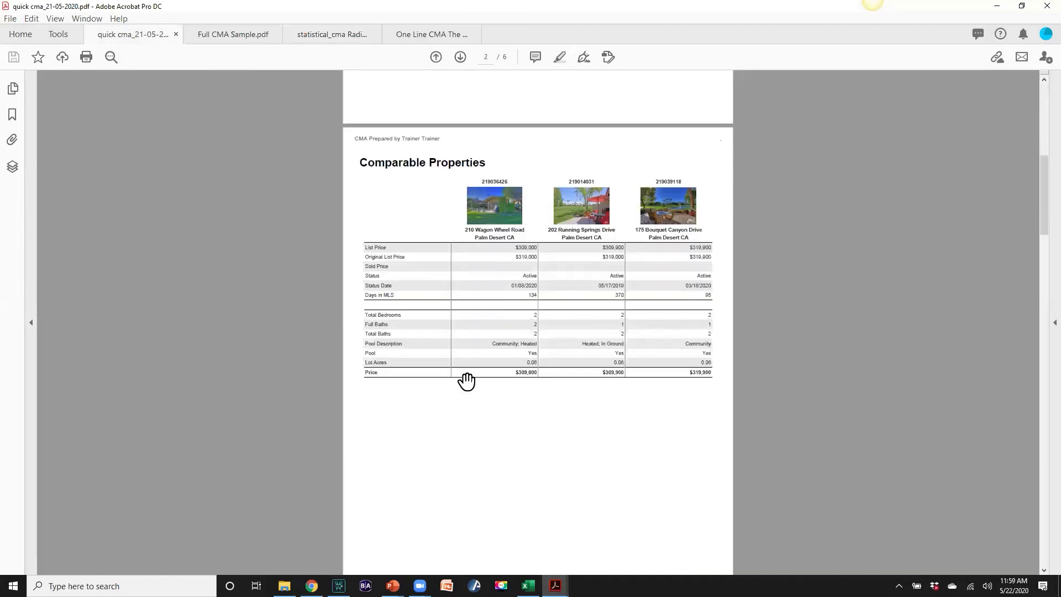
scroll(467, 382, "down", 2)
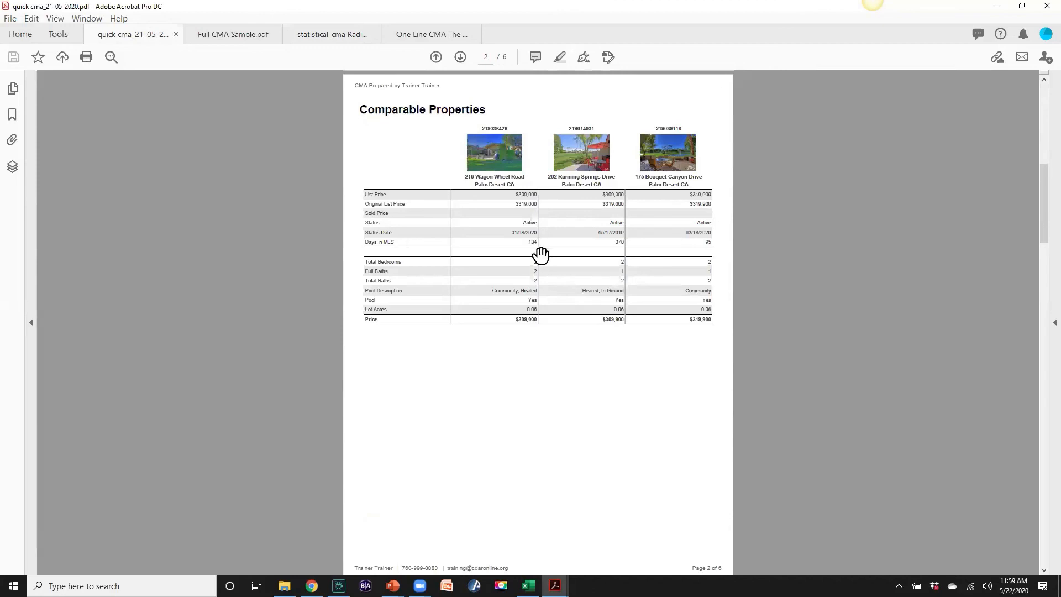
scroll(540, 254, "down", 2)
scroll(540, 253, "down", 20)
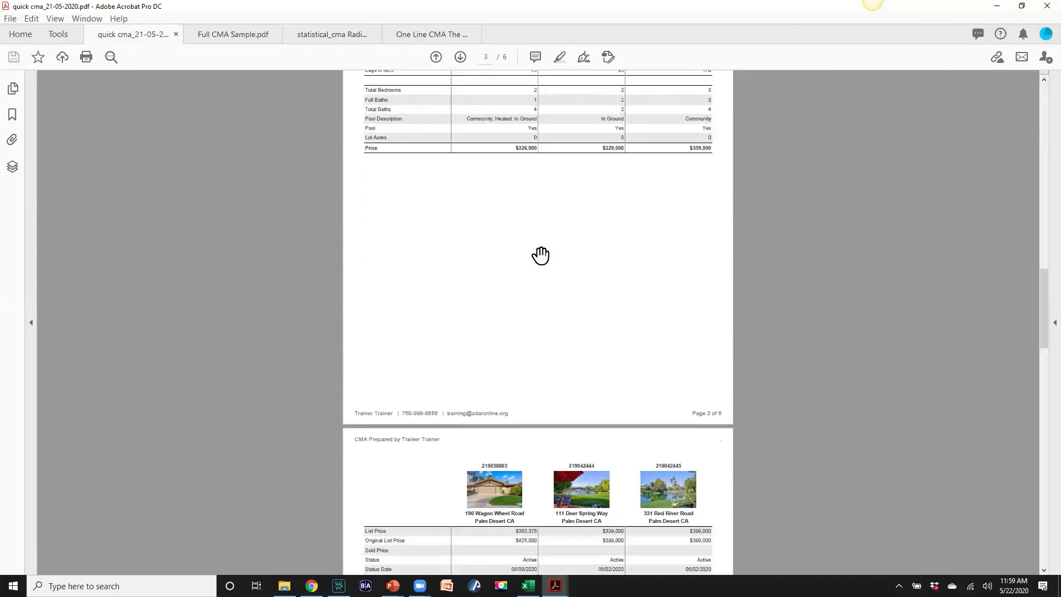
scroll(540, 254, "up", 20)
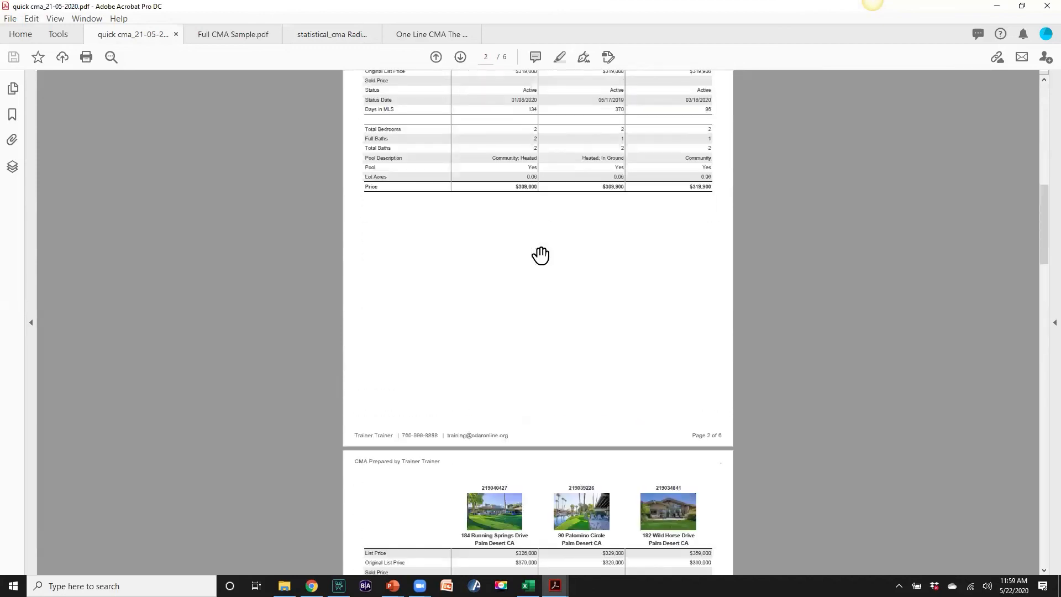
scroll(540, 255, "up", 4)
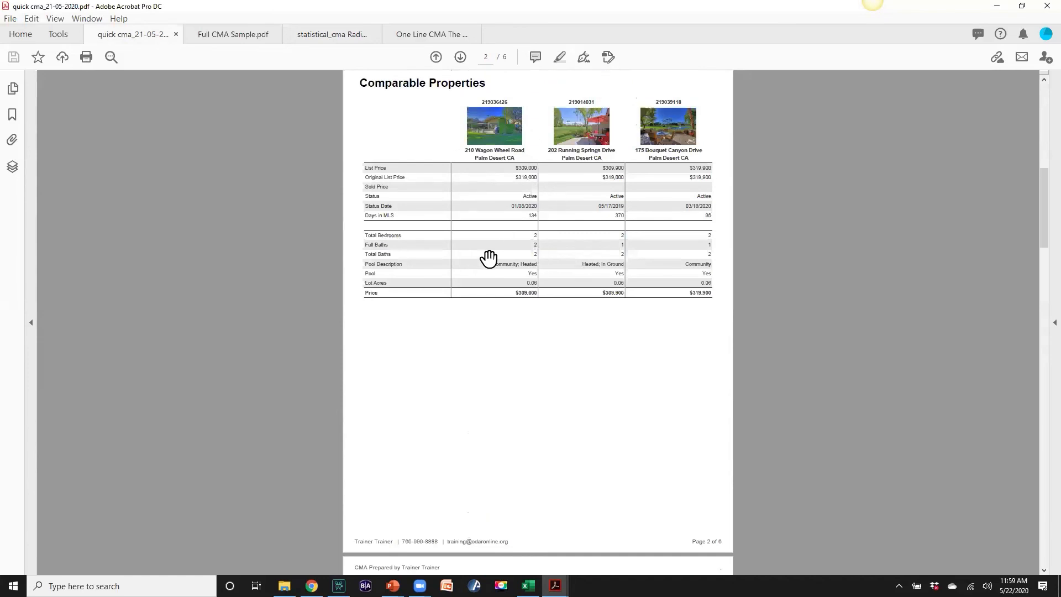
scroll(523, 324, "down", 20)
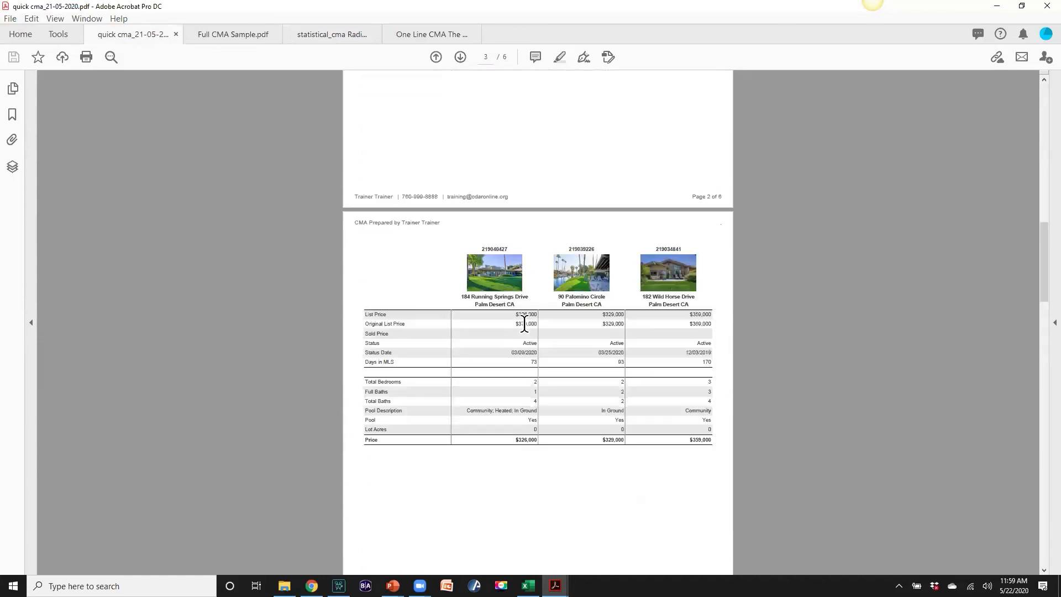
scroll(524, 324, "down", 2)
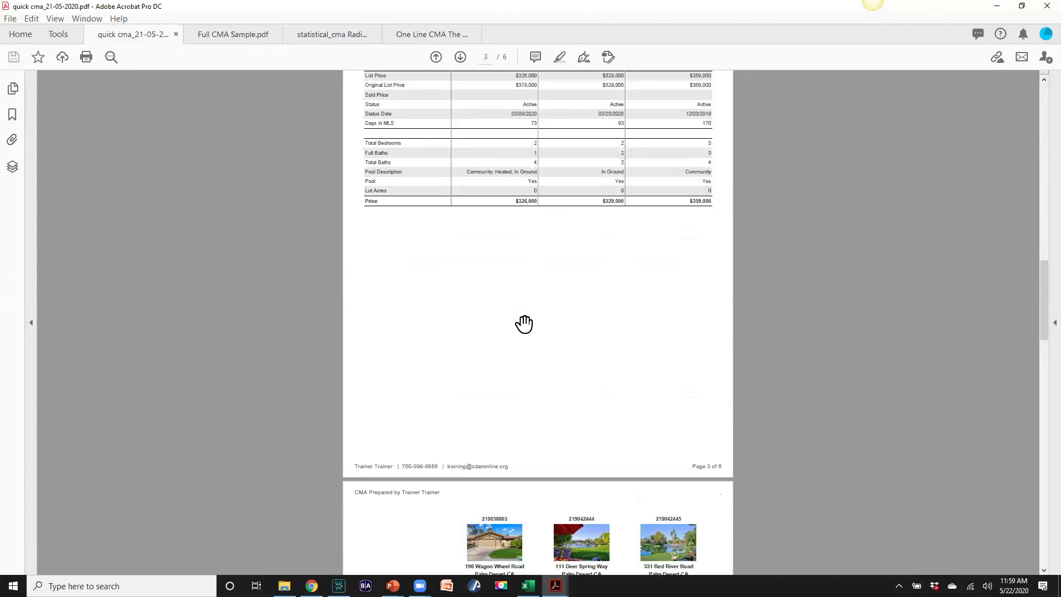
key("Home")
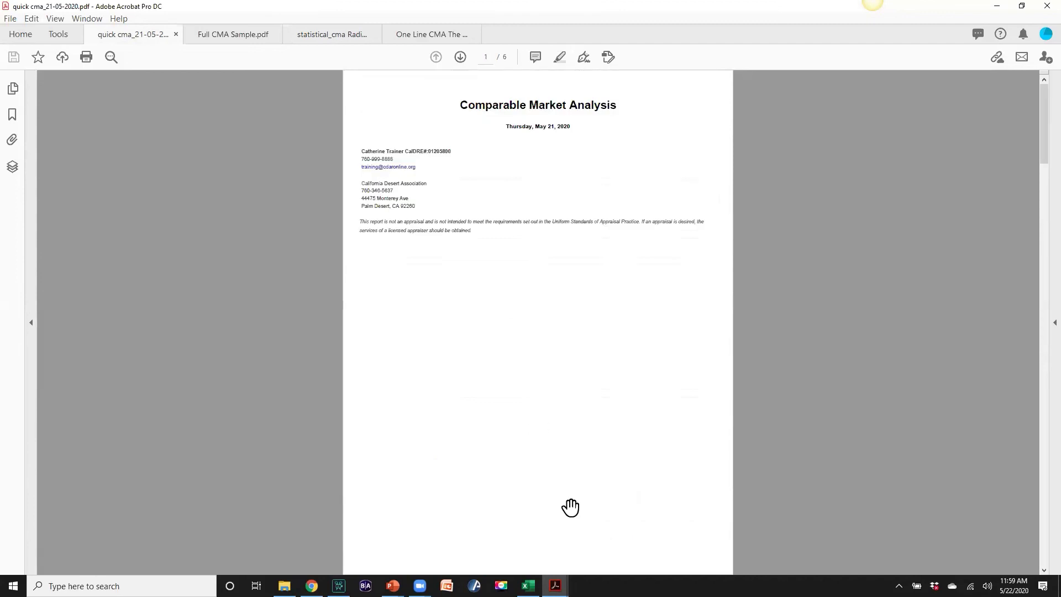
left_click(556, 586)
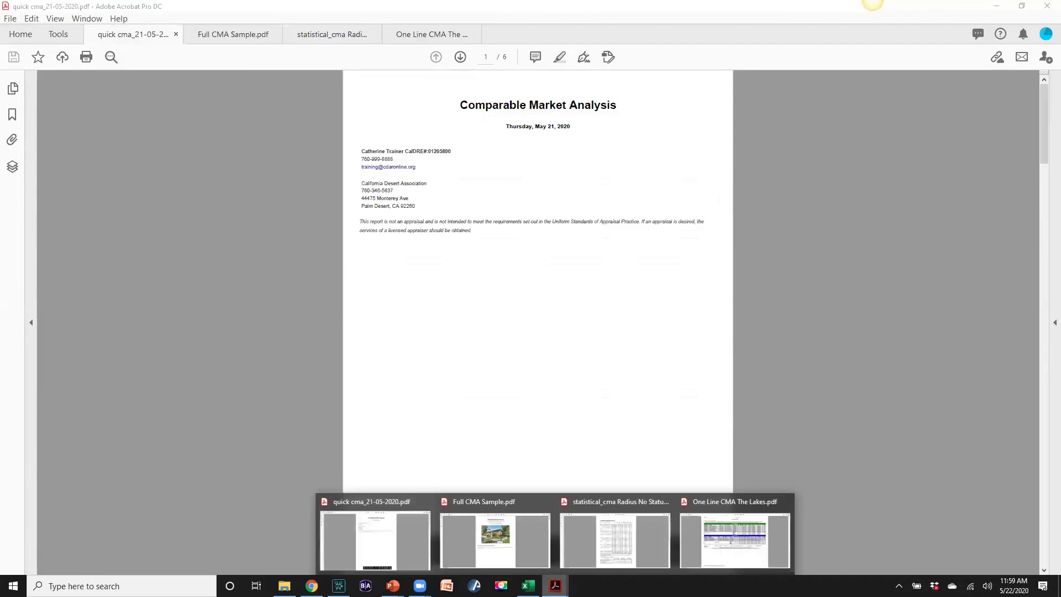
left_click(736, 539)
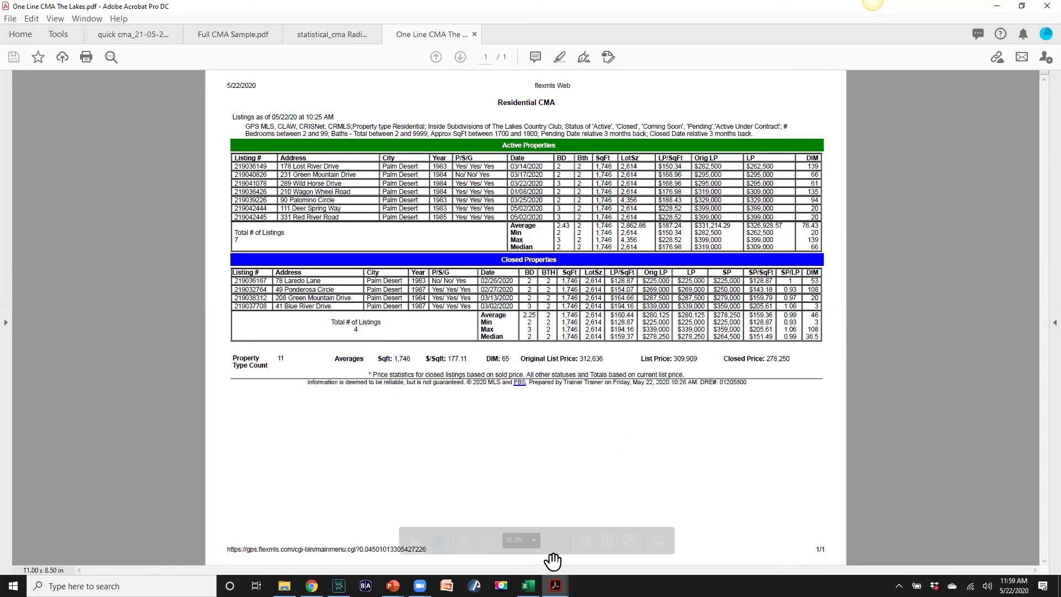
Scroll through Full CMA Sample.pdf and back to page 1, then minimize Acrobat
mouse_move(555, 586)
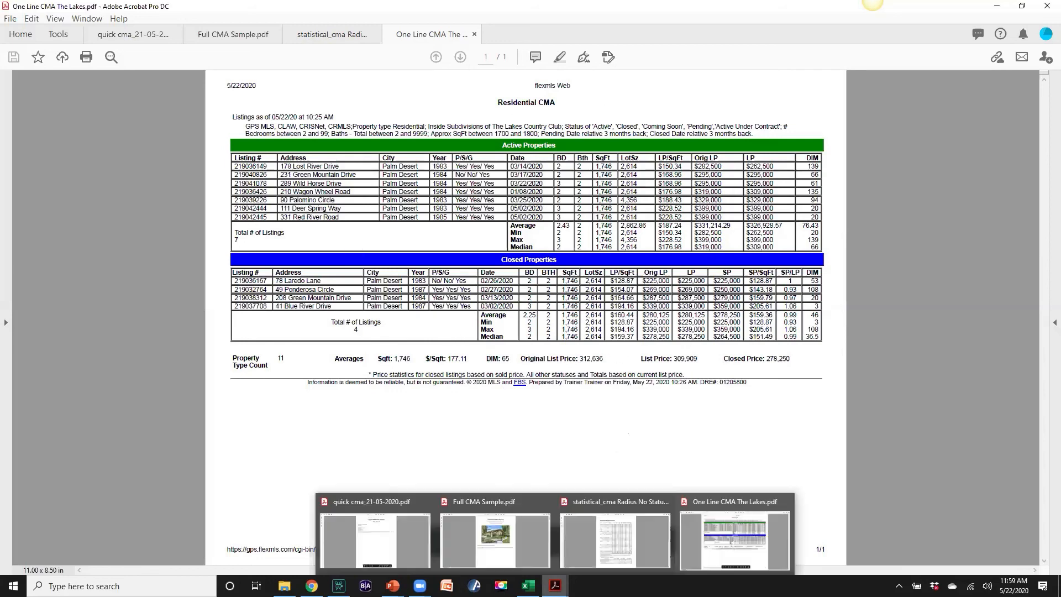
left_click(521, 550)
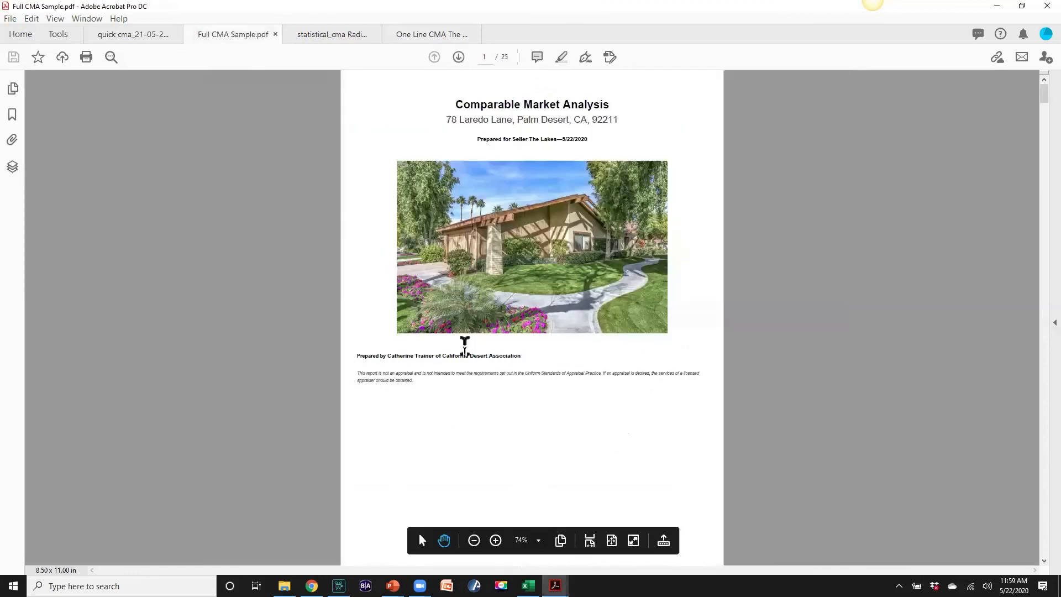
scroll(464, 346, "down", 6)
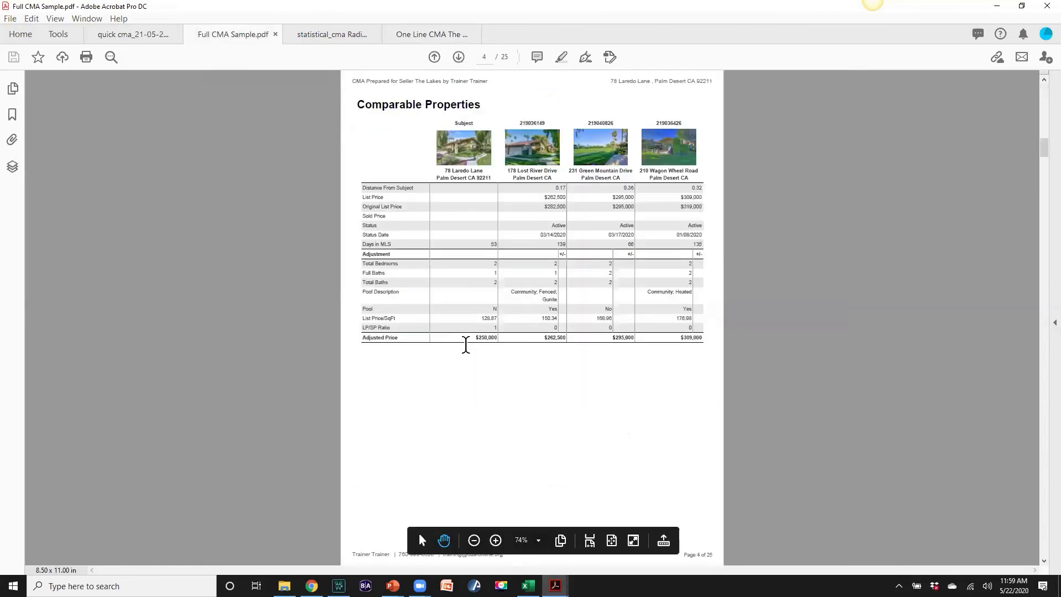
scroll(466, 344, "down", 8)
scroll(465, 345, "down", 2)
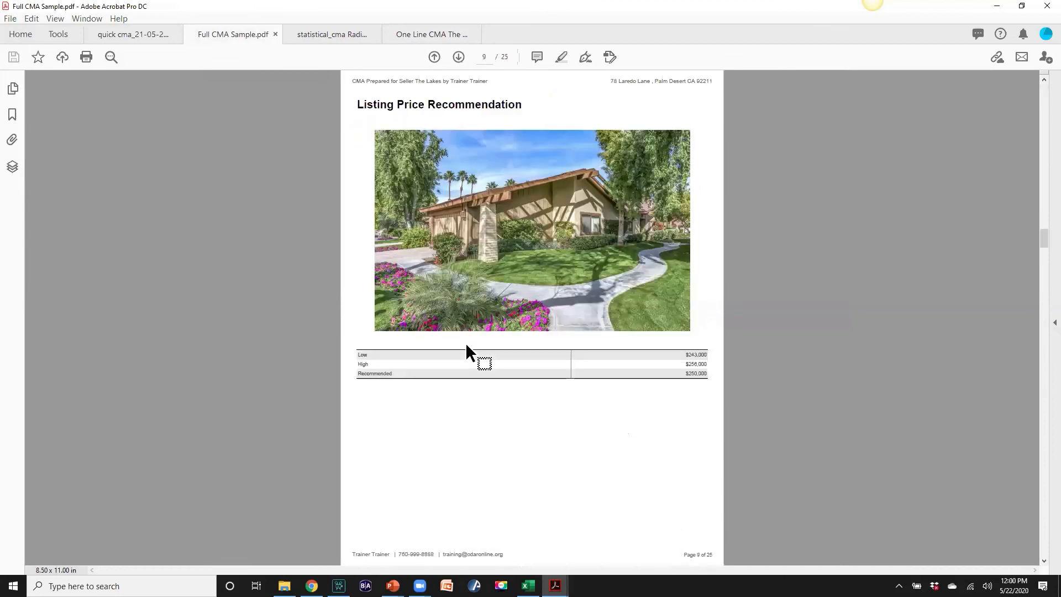
scroll(465, 353, "up", 4)
scroll(467, 345, "up", 10)
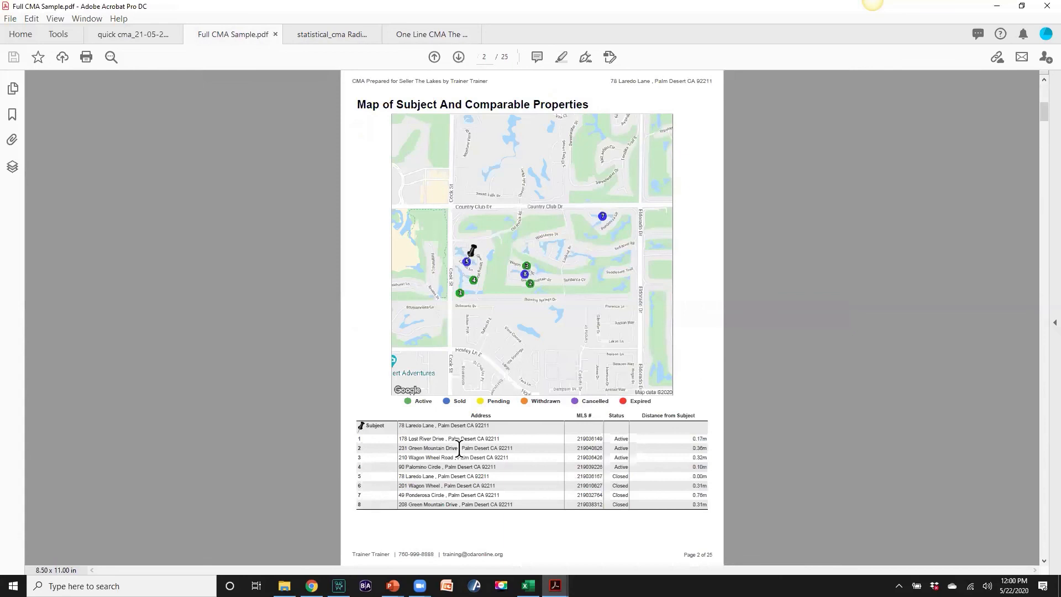
scroll(458, 446, "up", 2)
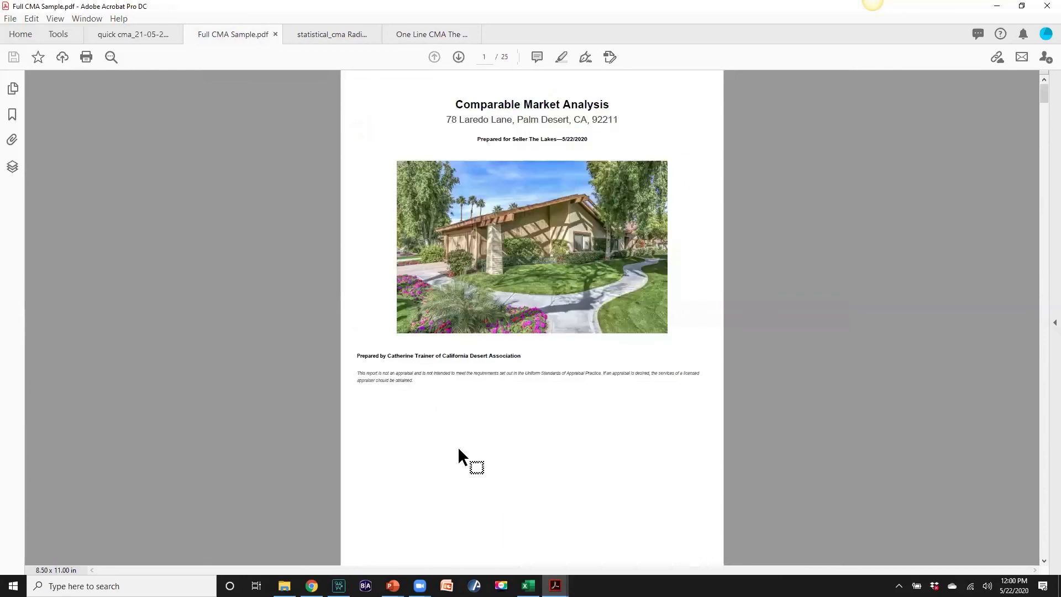
left_click(997, 9)
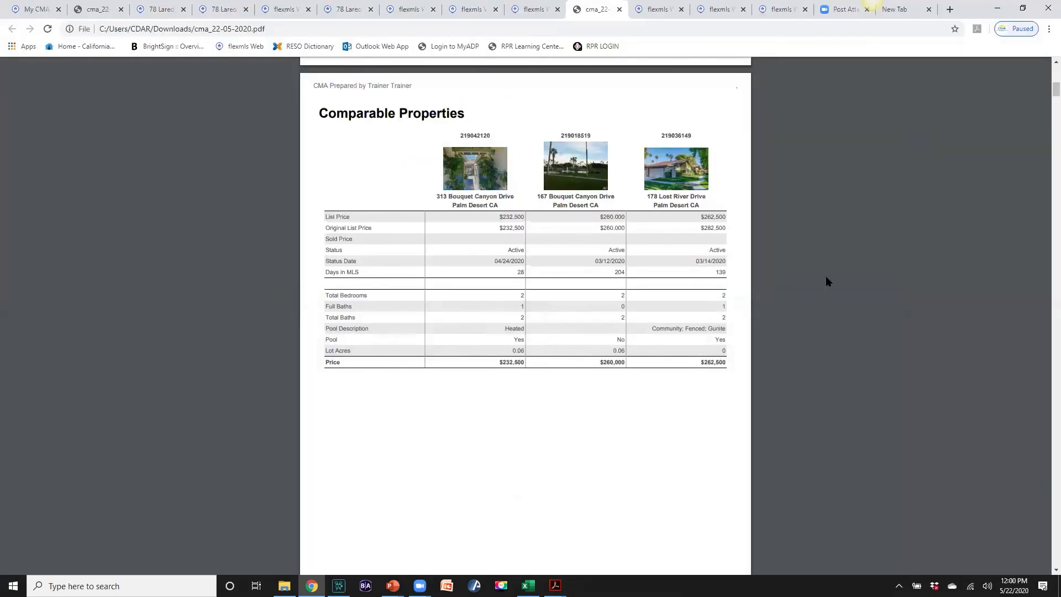